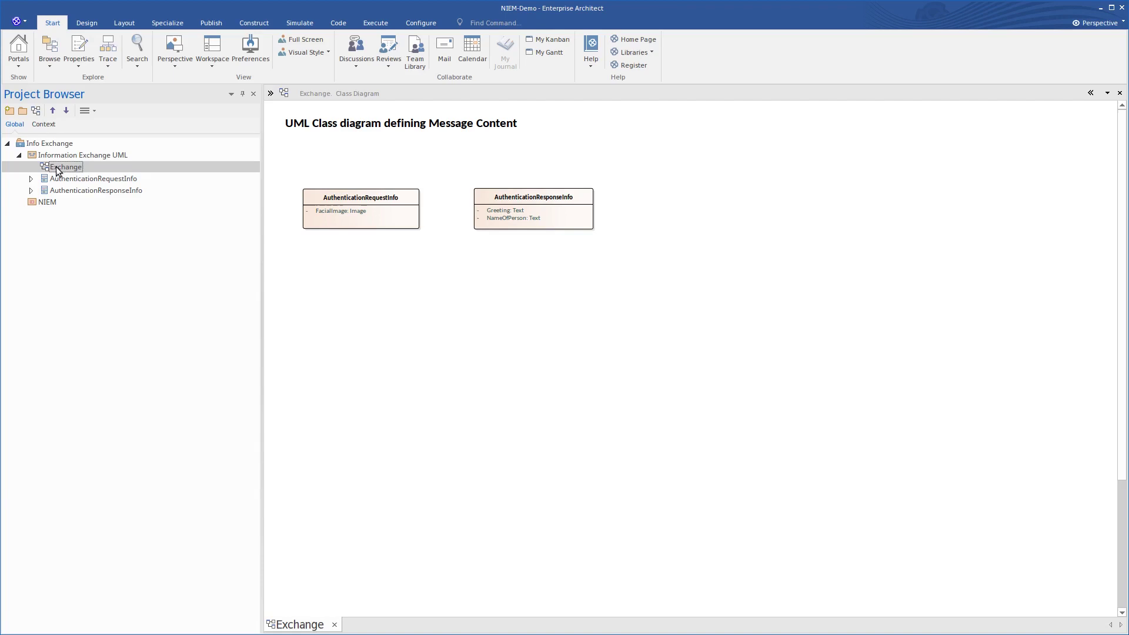
Examine the AuthenticationRequestInfo and AuthenticationResponseInfo classes in the Exchange class diagram.
{"action": "left_click", "coordinate": [357, 214]}
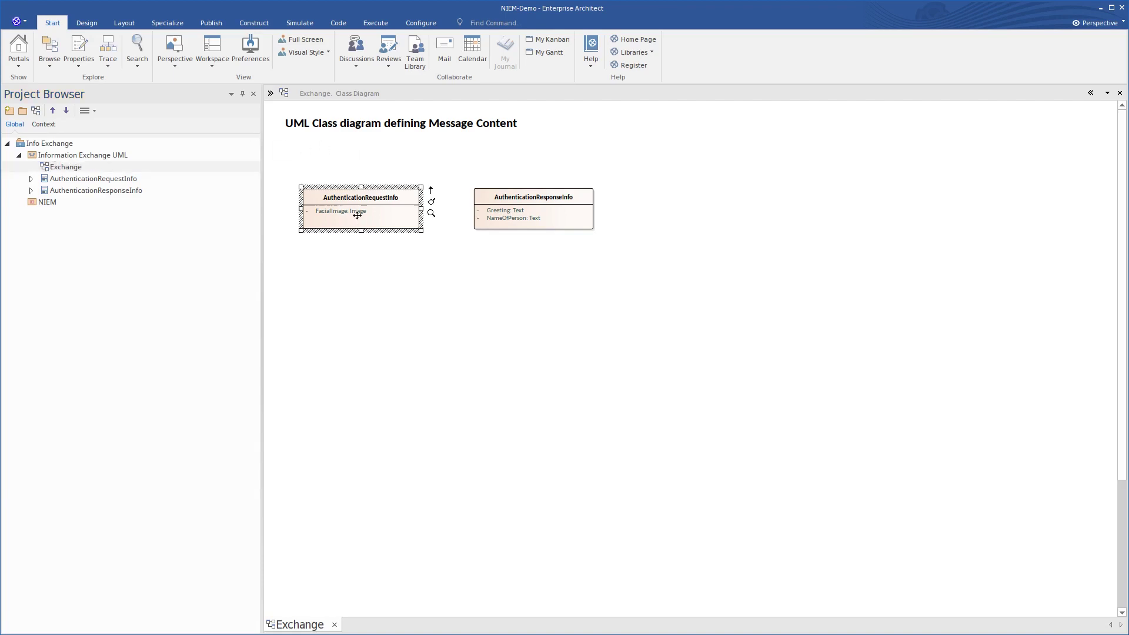
{"action": "left_click", "coordinate": [574, 217]}
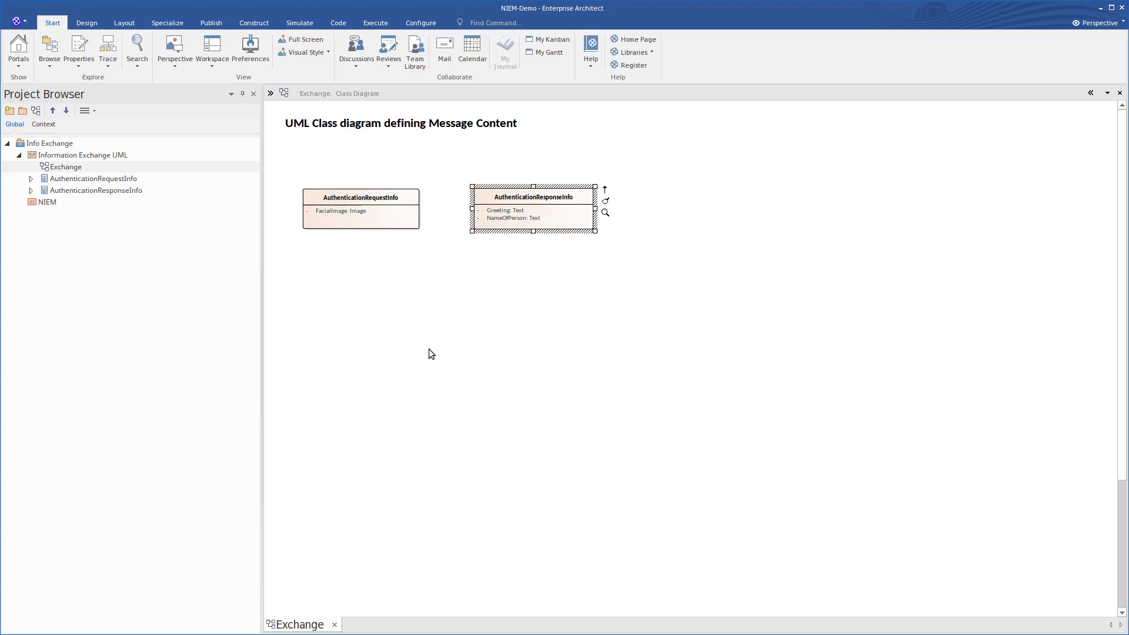
{"action": "left_click", "coordinate": [393, 329]}
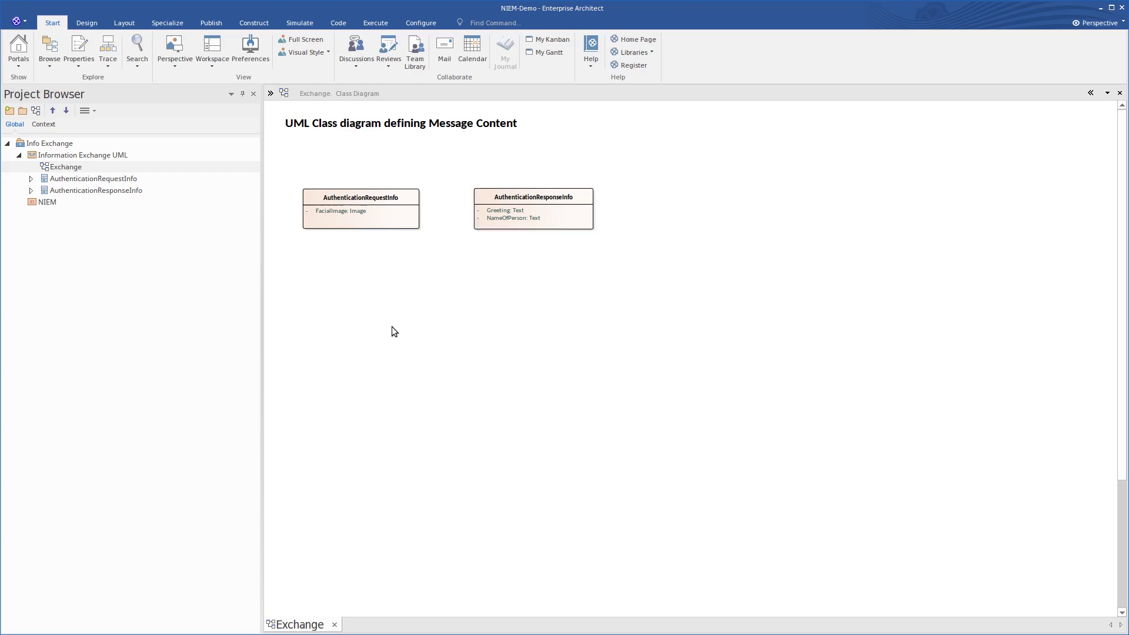
Switch to the NIEM perspective and add the NIEM 4.0 Reference Model, NIEM MPD Types and NIEM 4 IEPD Starter Model patterns to the NIEM package.
{"action": "left_click", "coordinate": [52, 202]}
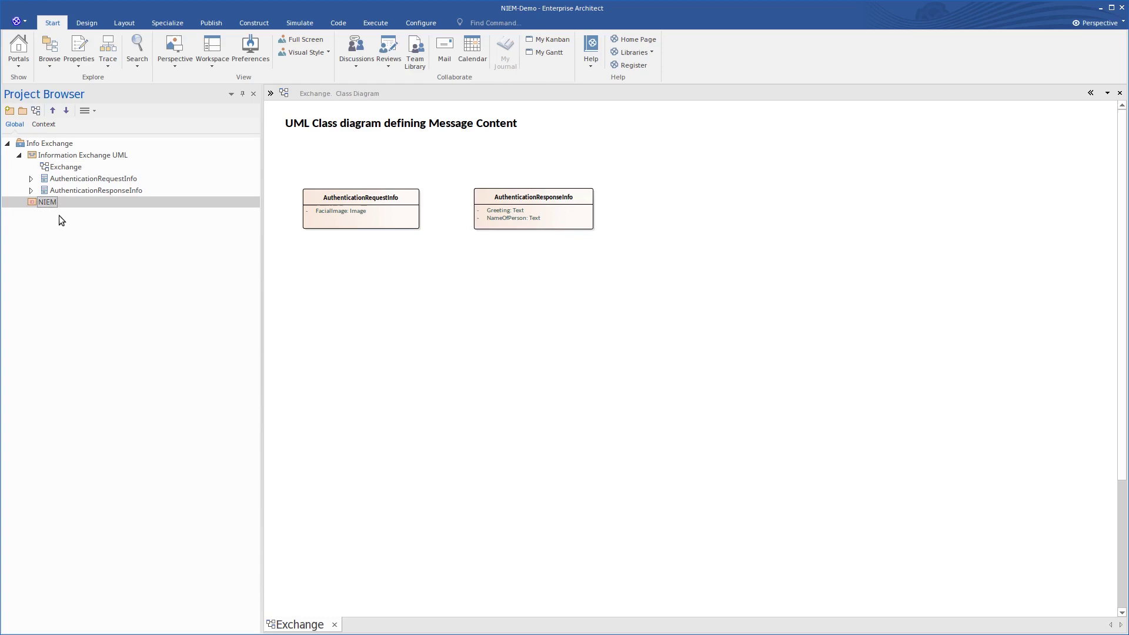
{"action": "left_click", "coordinate": [1096, 23]}
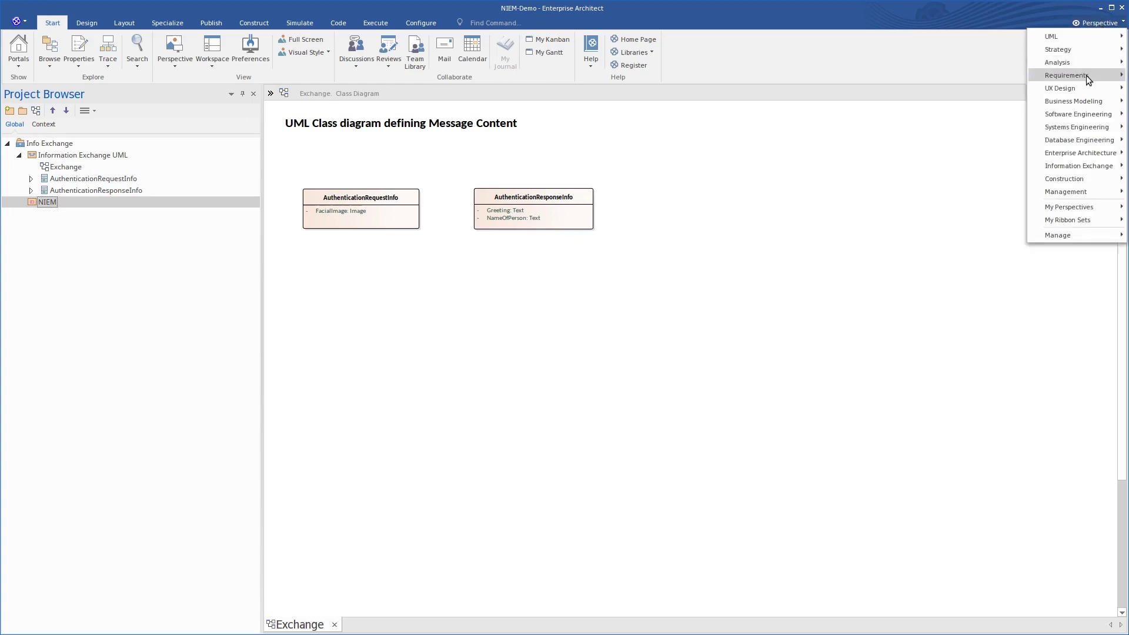
{"action": "mouse_move", "coordinate": [1091, 167]}
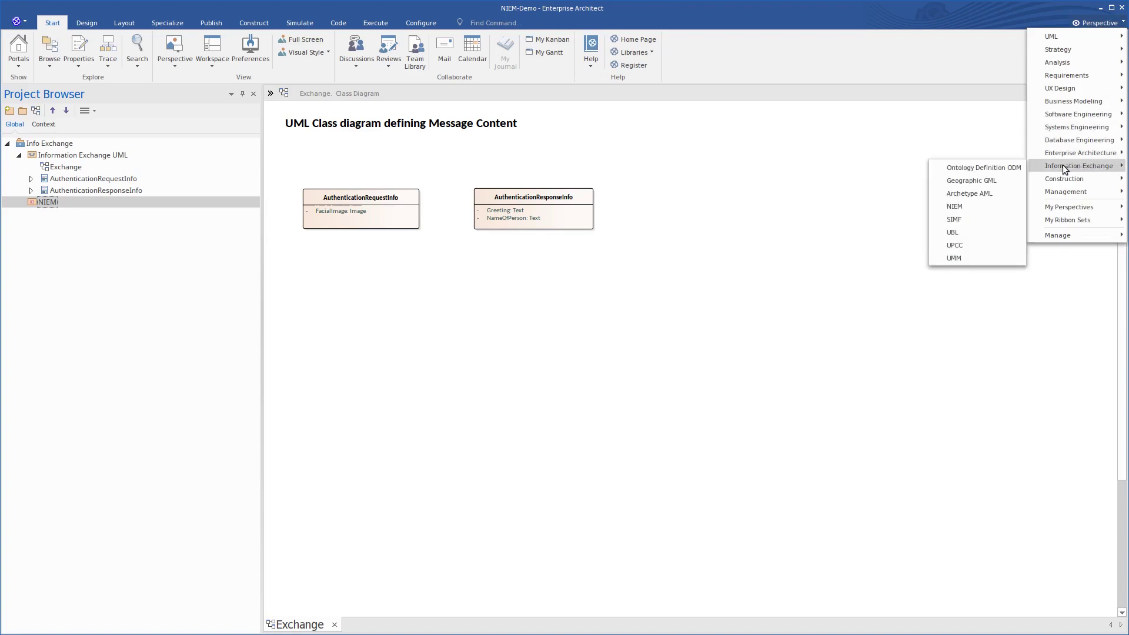
{"action": "left_click", "coordinate": [996, 211]}
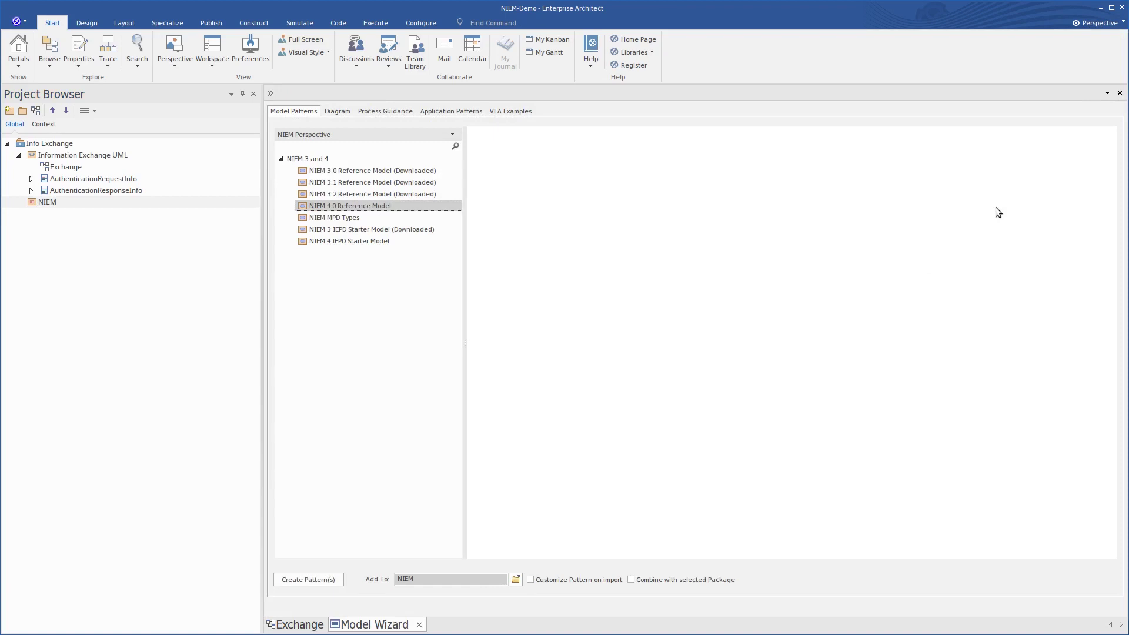
{"action": "left_click", "coordinate": [376, 241], "text": "ctrl"}
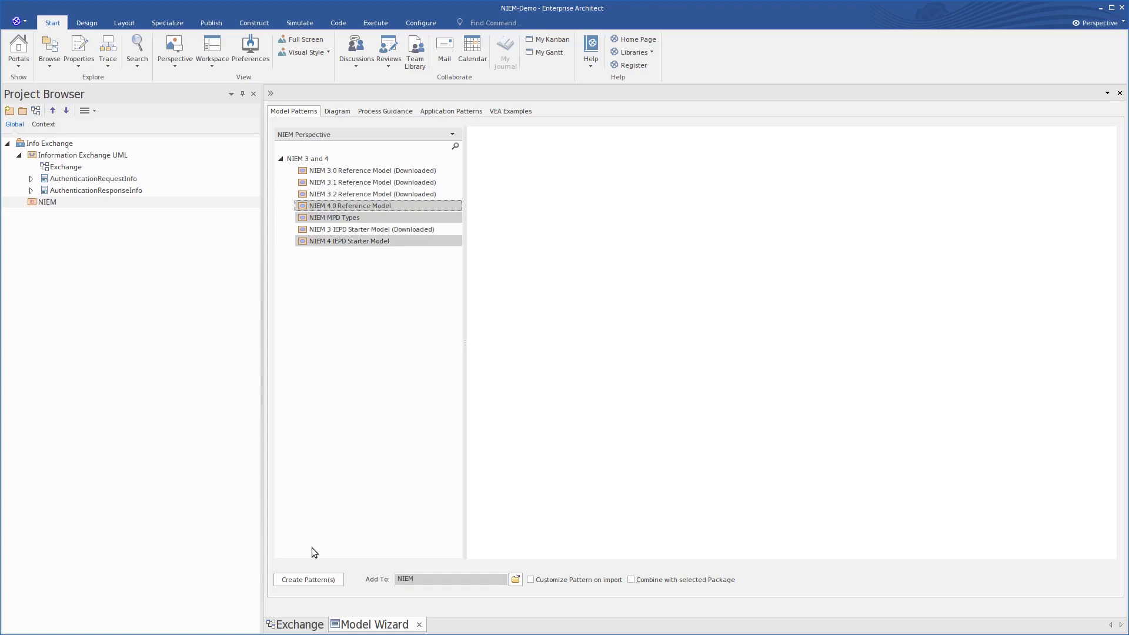
{"action": "left_click", "coordinate": [312, 578]}
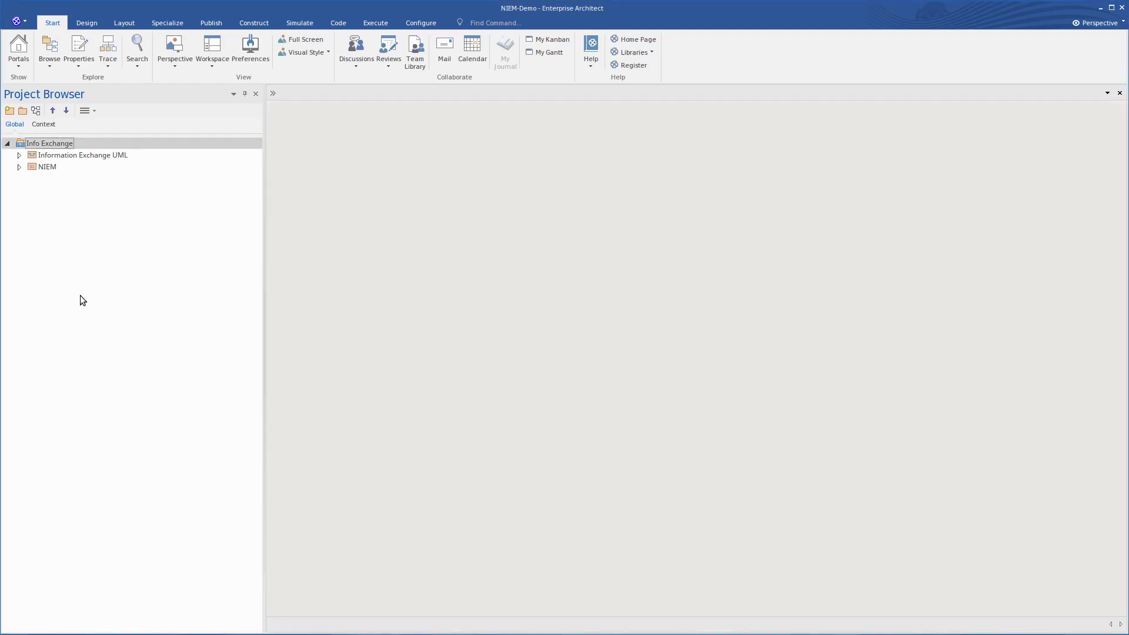
Expand the NIEM package through the 4.0 Reference Model and its Domains to the contents of the biom information model.
{"action": "left_click", "coordinate": [20, 167]}
{"action": "left_click", "coordinate": [43, 180]}
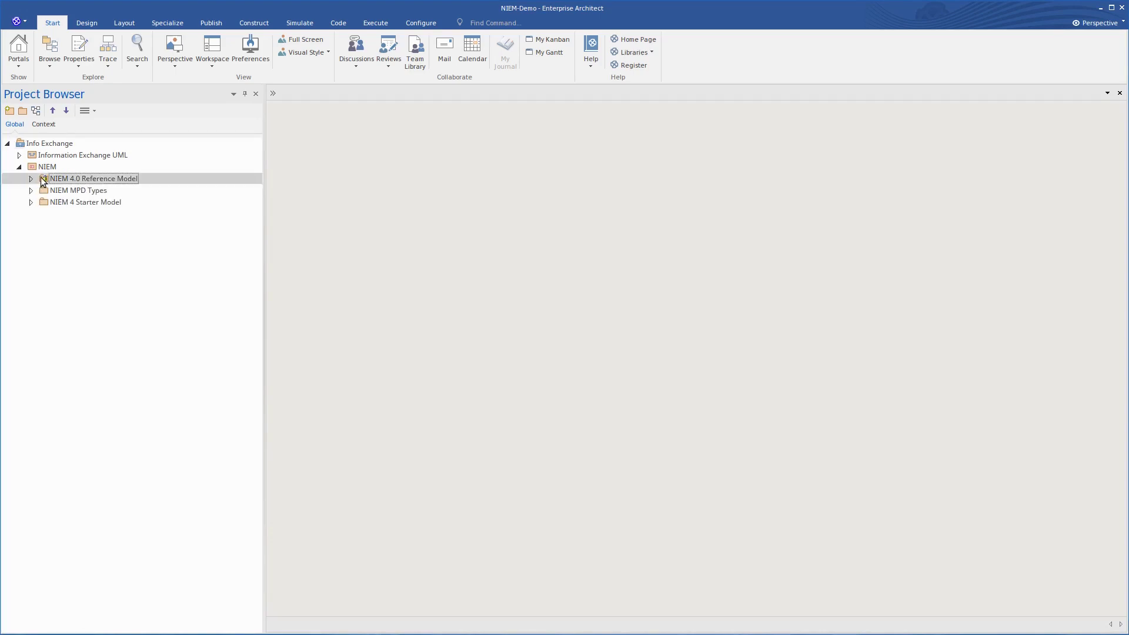
{"action": "left_click", "coordinate": [31, 179]}
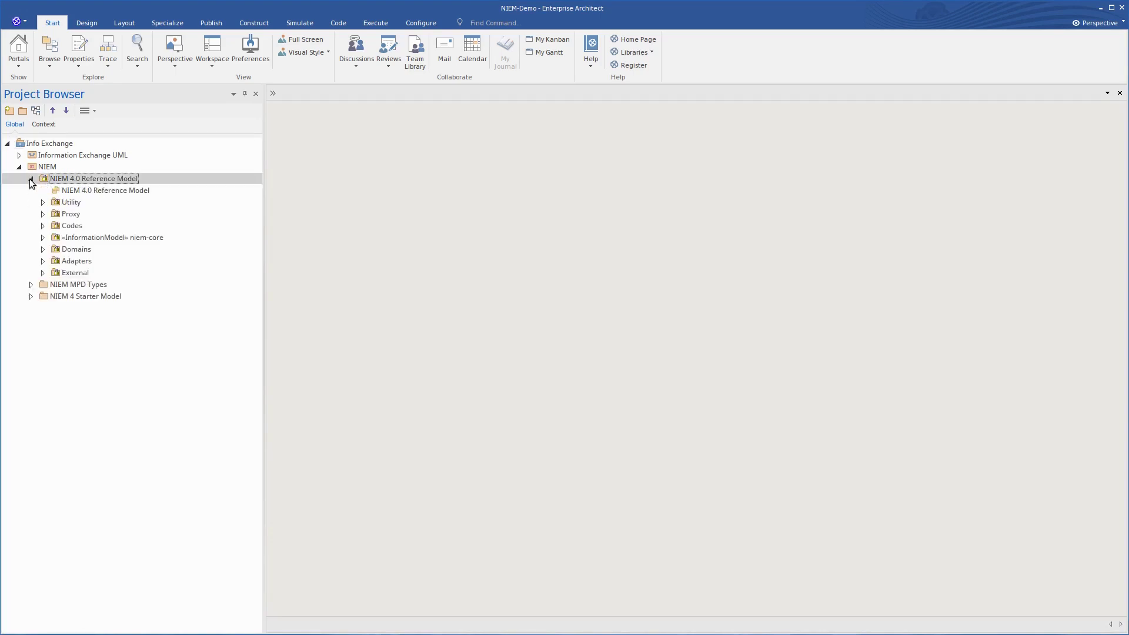
{"action": "left_click", "coordinate": [42, 249]}
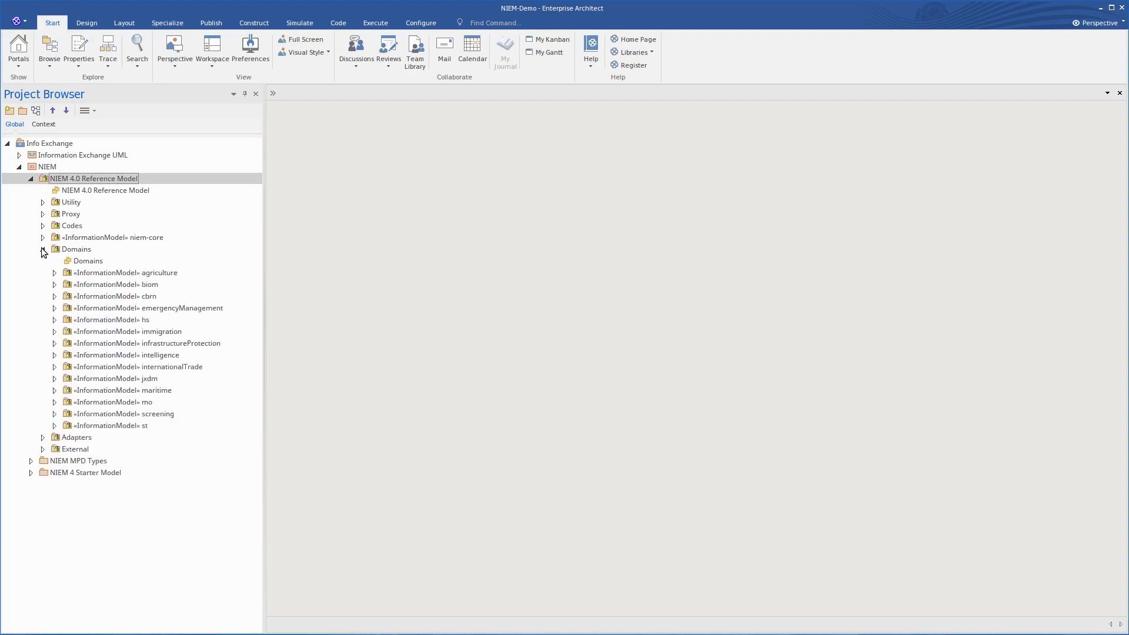
{"action": "left_click", "coordinate": [53, 285]}
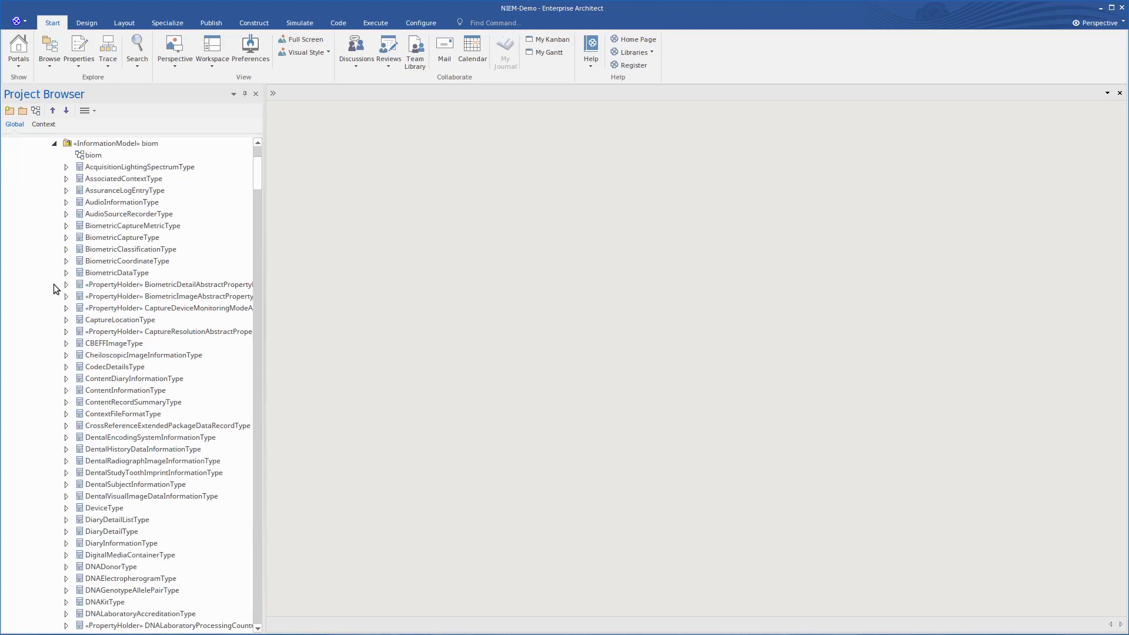
{"action": "left_click", "coordinate": [95, 156]}
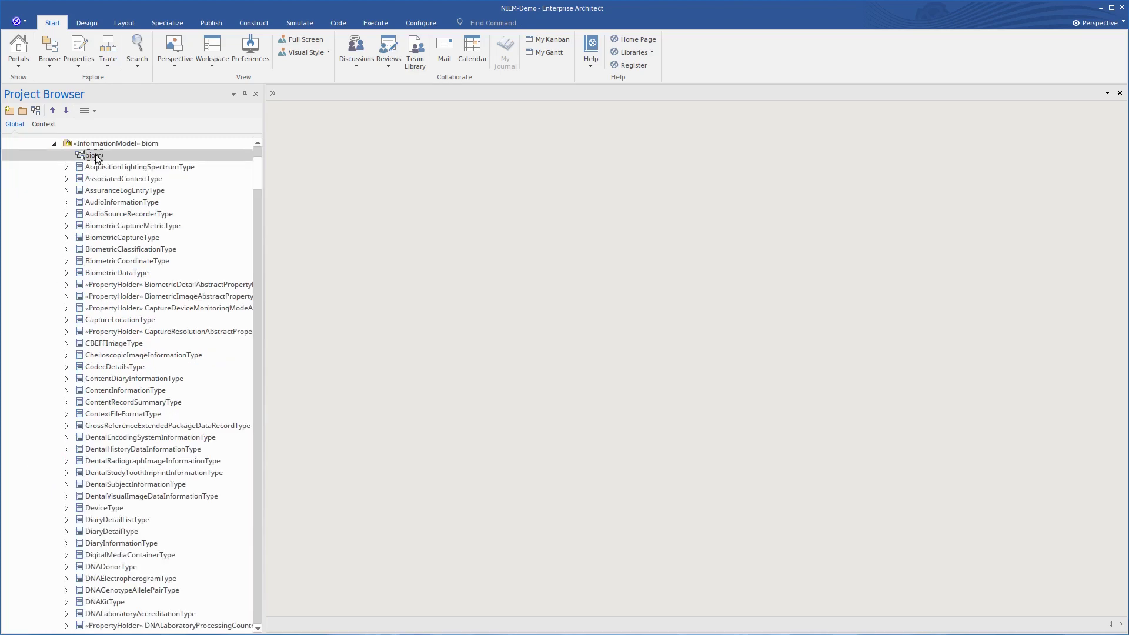
Find FaceImageType in the biom model and examine its attributes, including PersonEyeColorAbstract, PersonHairColorAbstract and FaceImageFeaturePoint.
{"action": "key", "text": "Page_Down"}
{"action": "key", "text": "Page_Down"}
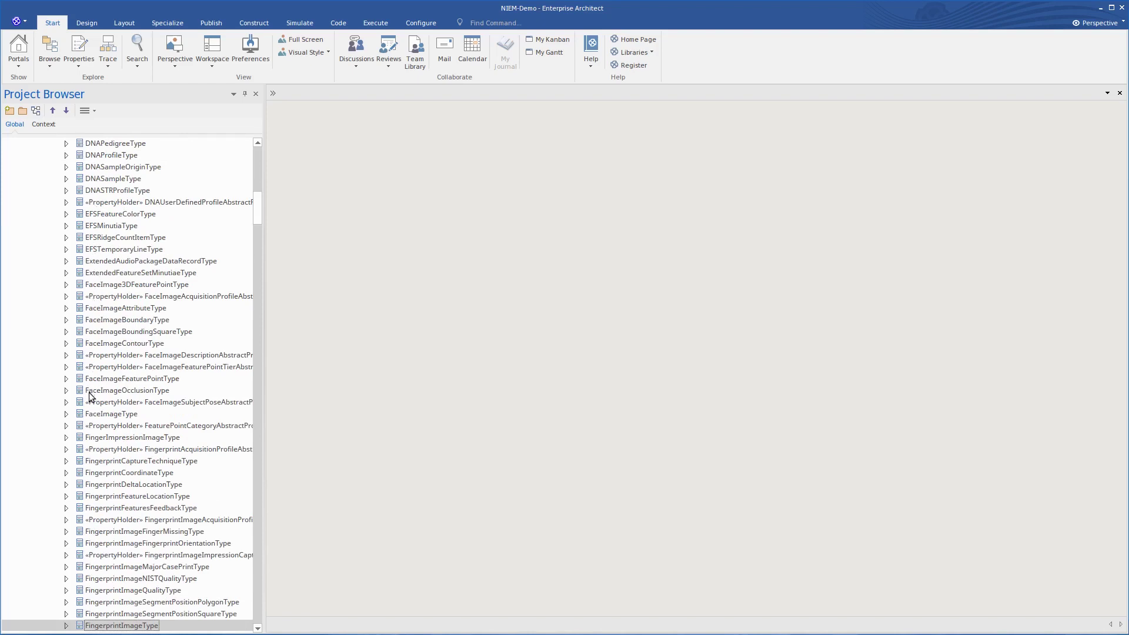
{"action": "left_click", "coordinate": [66, 413]}
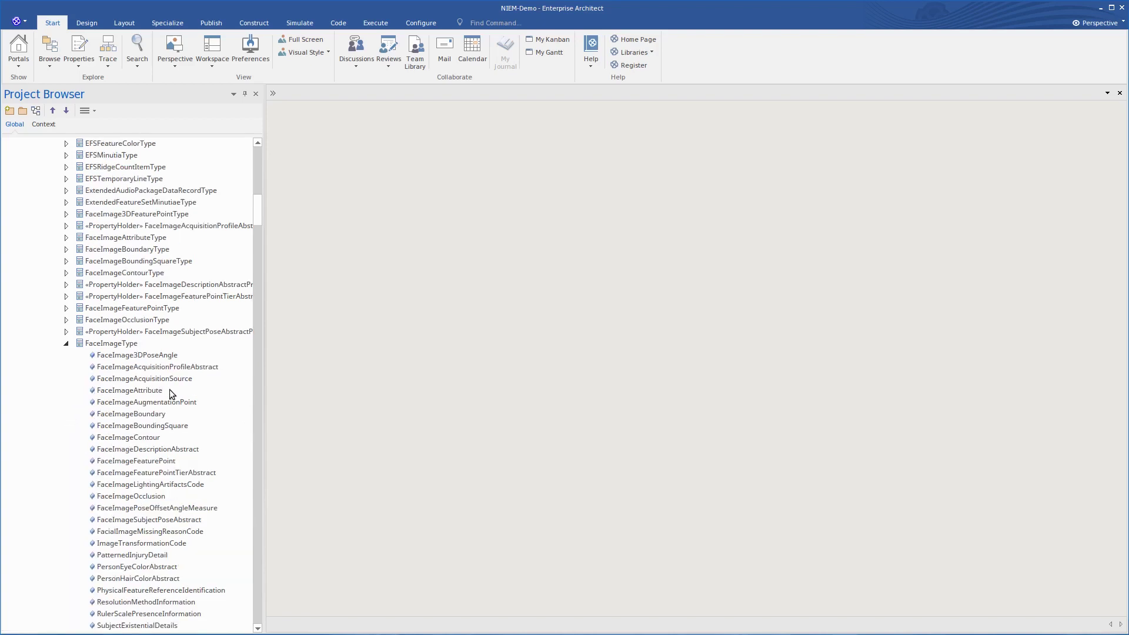
{"action": "scroll", "coordinate": [176, 393], "scroll_direction": "down", "scroll_amount": 3}
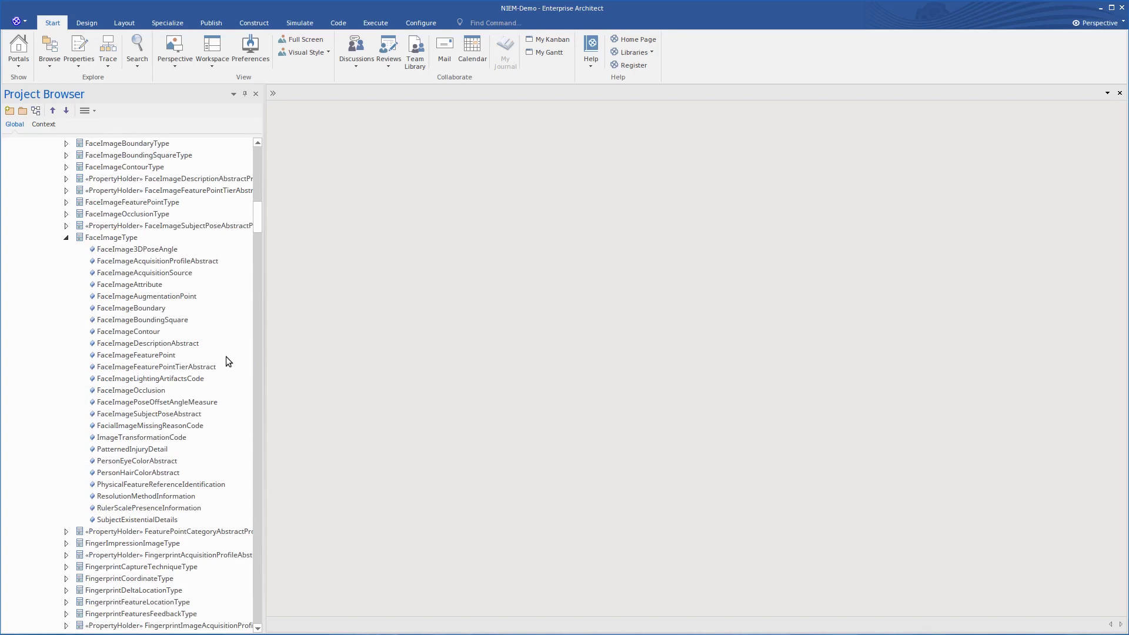
{"action": "left_click", "coordinate": [120, 462]}
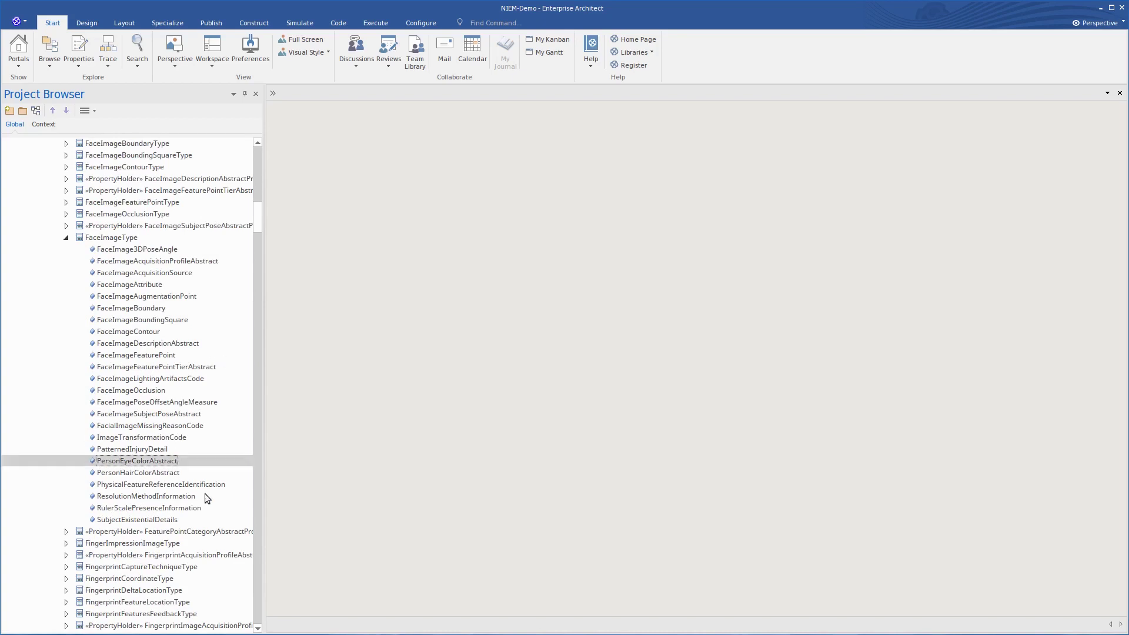
{"action": "left_click", "coordinate": [161, 473]}
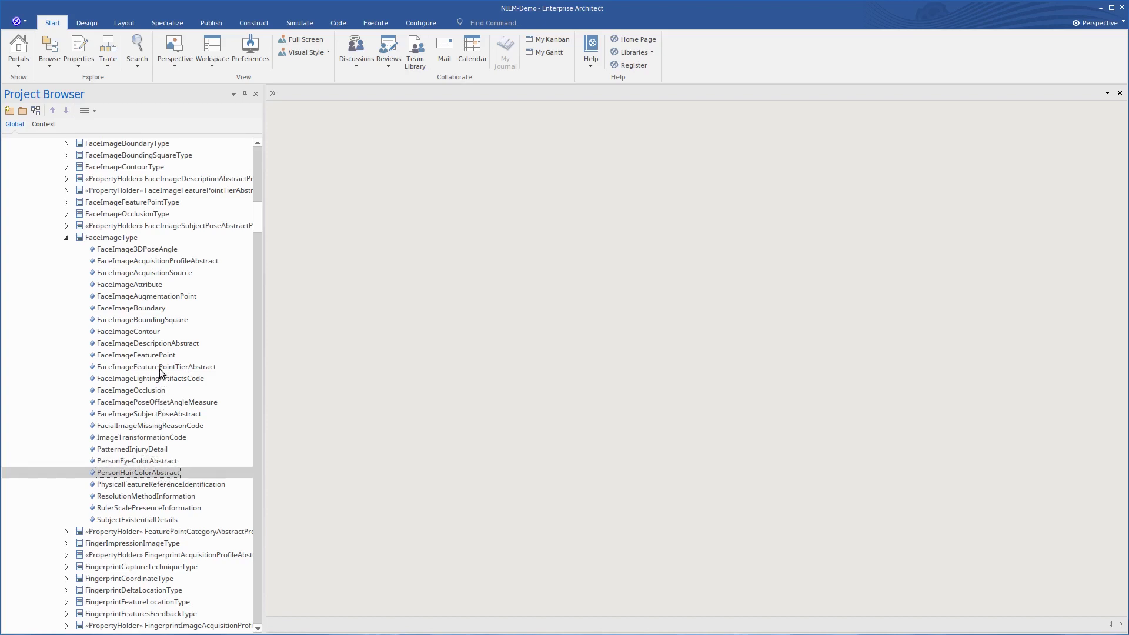
{"action": "left_click", "coordinate": [154, 357]}
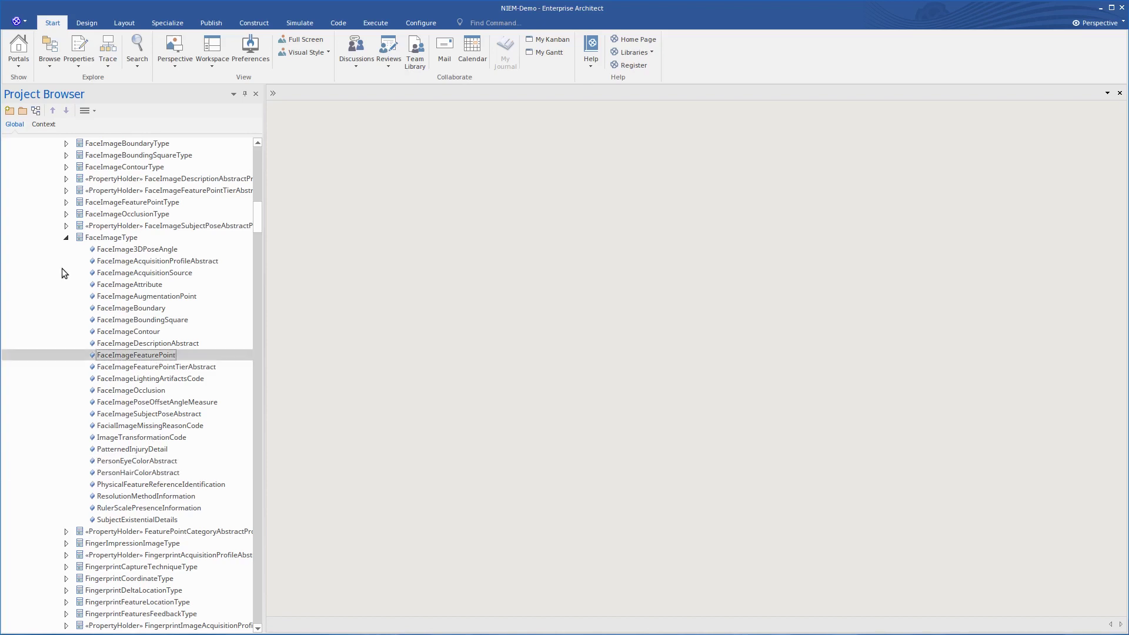
Collapse FaceImageType, the biom information model and the Domains package.
{"action": "left_click", "coordinate": [66, 237]}
{"action": "scroll", "coordinate": [41, 307], "scroll_direction": "up", "scroll_amount": 5}
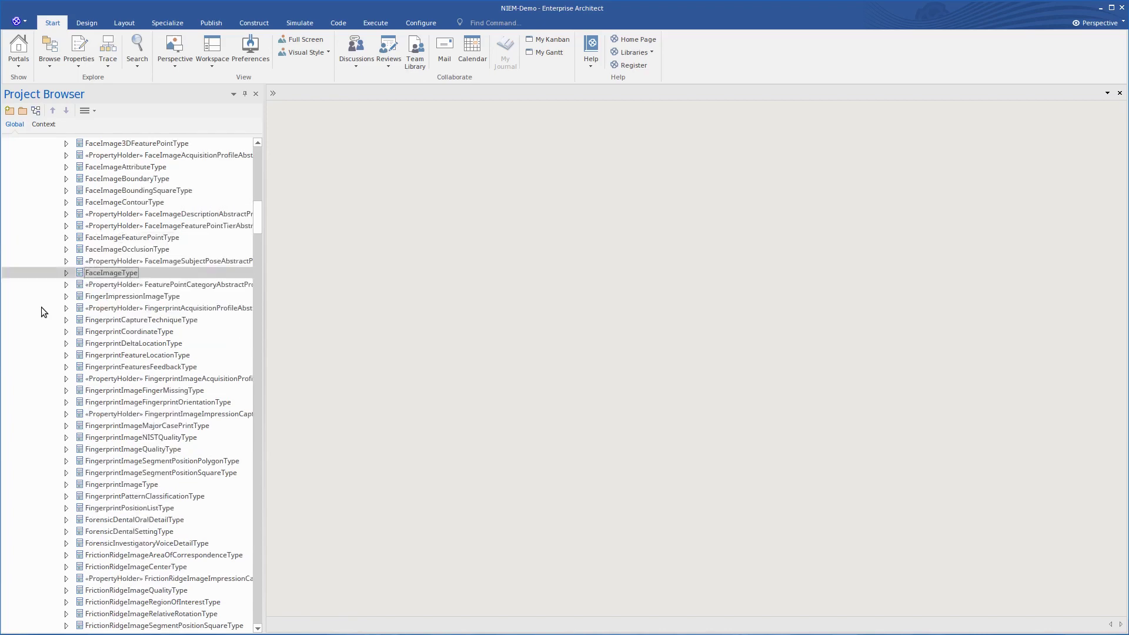
{"action": "scroll", "coordinate": [41, 303], "scroll_direction": "up", "scroll_amount": 17}
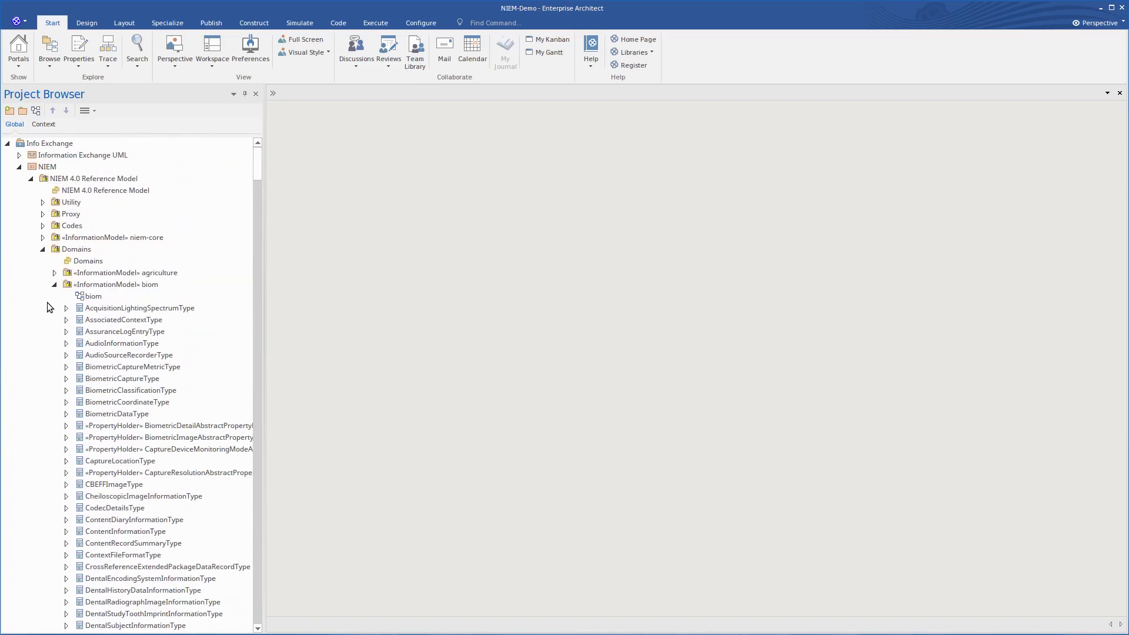
{"action": "left_click", "coordinate": [55, 284]}
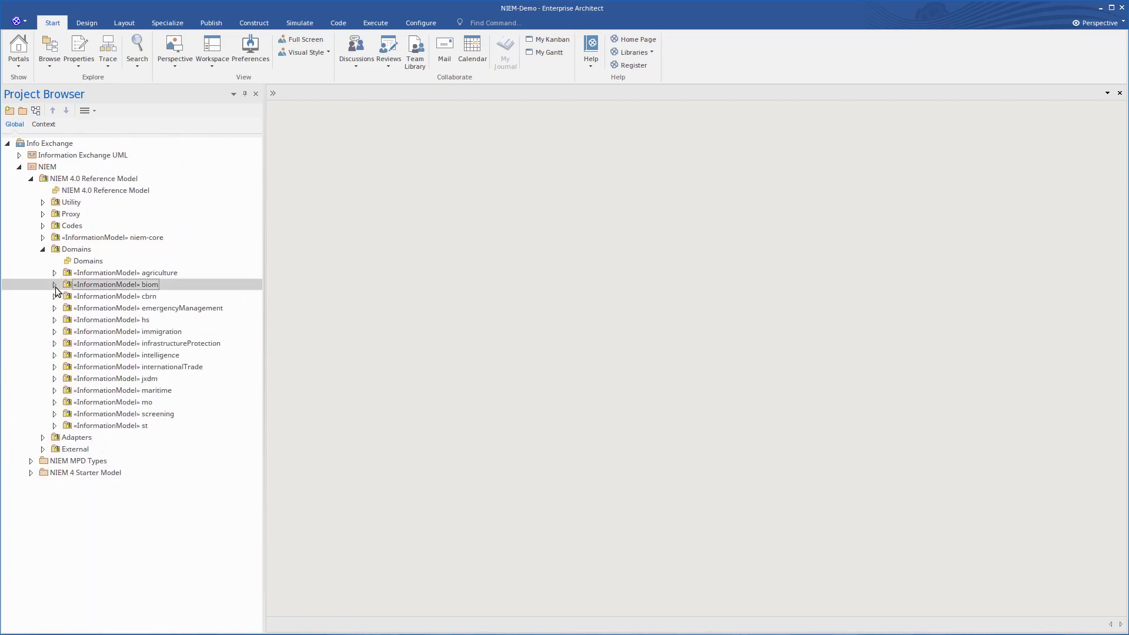
{"action": "left_click", "coordinate": [43, 249]}
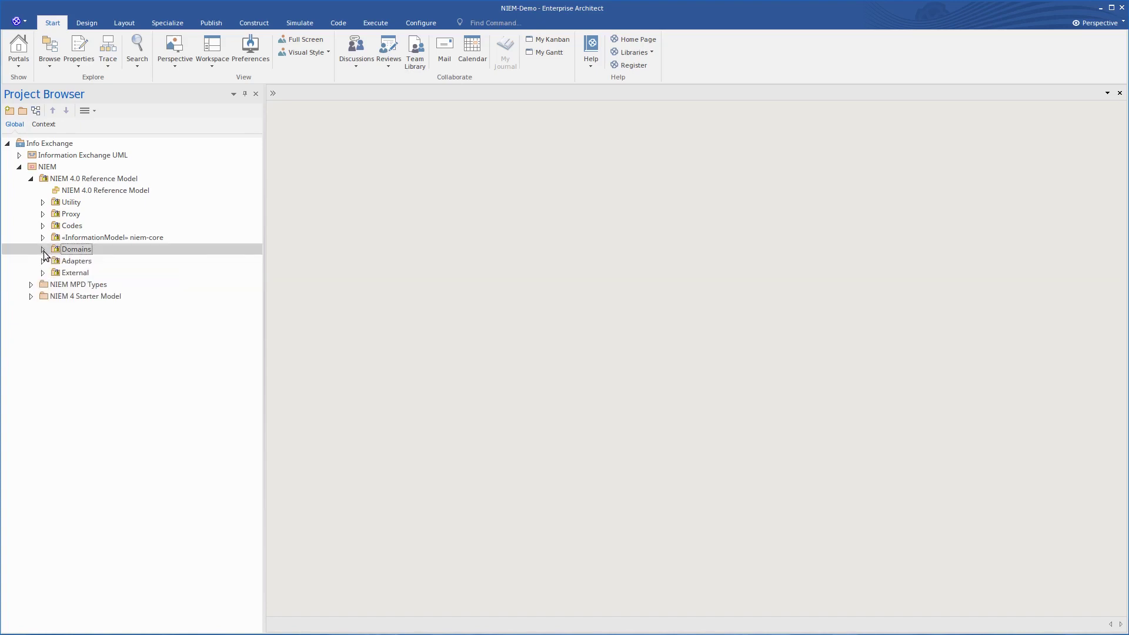
Expand the niem-core information model and examine ActivityType's attributes, including ActivityIdentification and ActivityDate, and collapse the type again.
{"action": "left_click", "coordinate": [73, 239]}
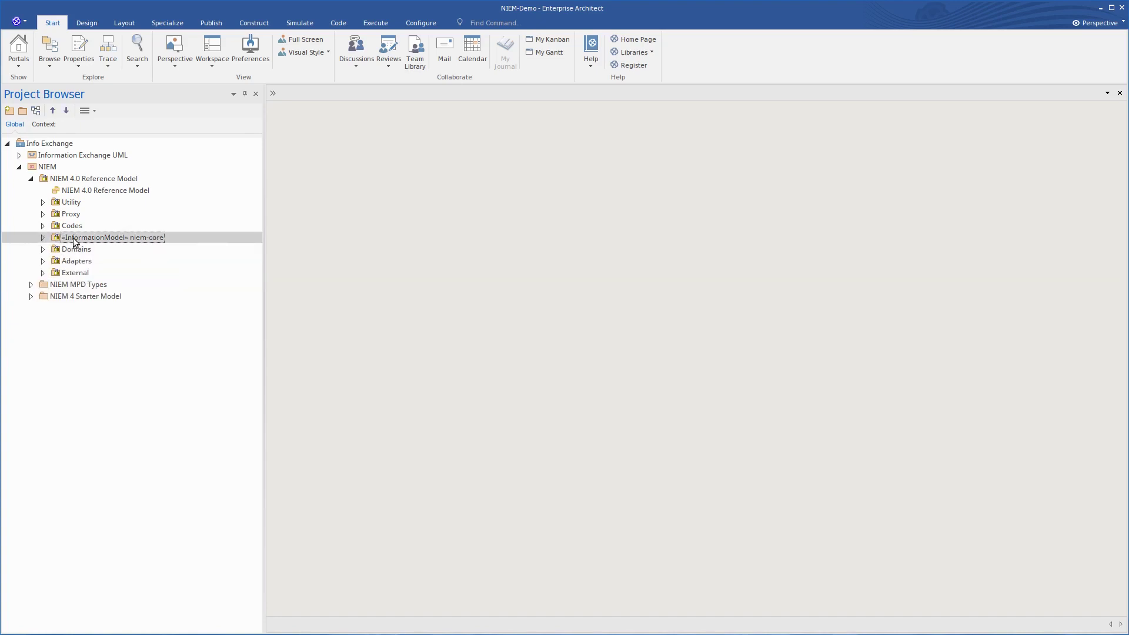
{"action": "left_click", "coordinate": [43, 238]}
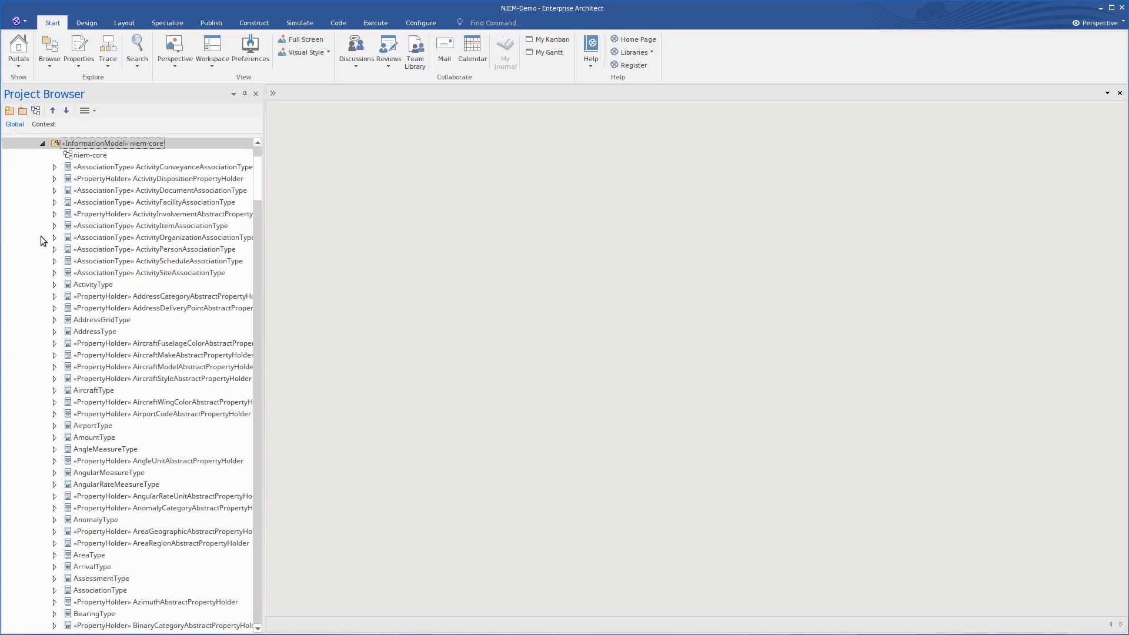
{"action": "left_click", "coordinate": [54, 285]}
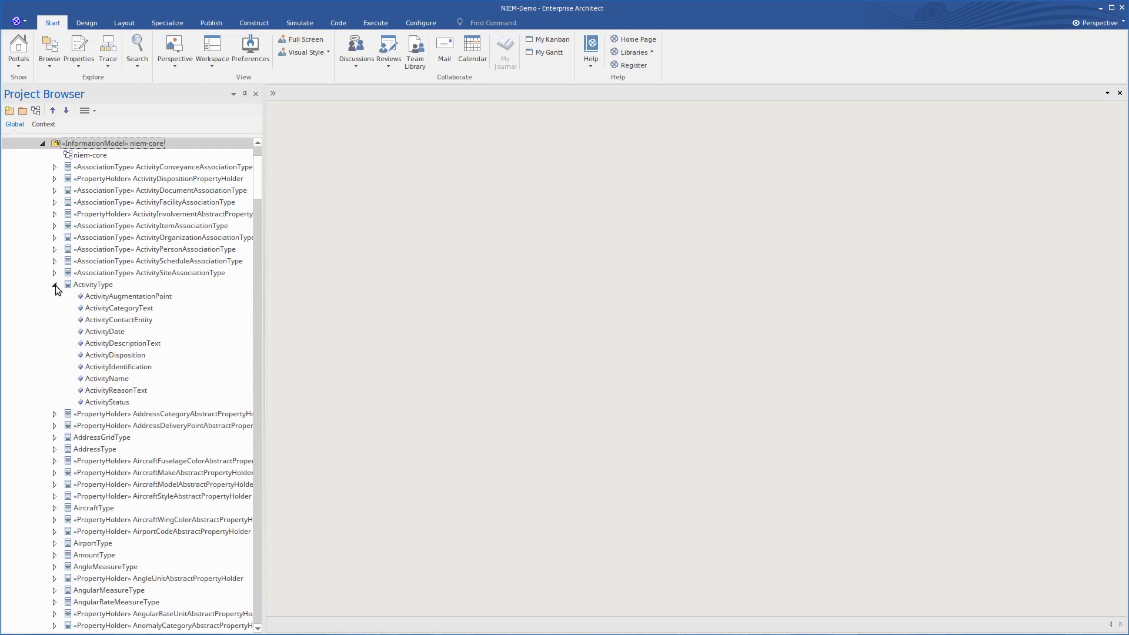
{"action": "left_click", "coordinate": [122, 367]}
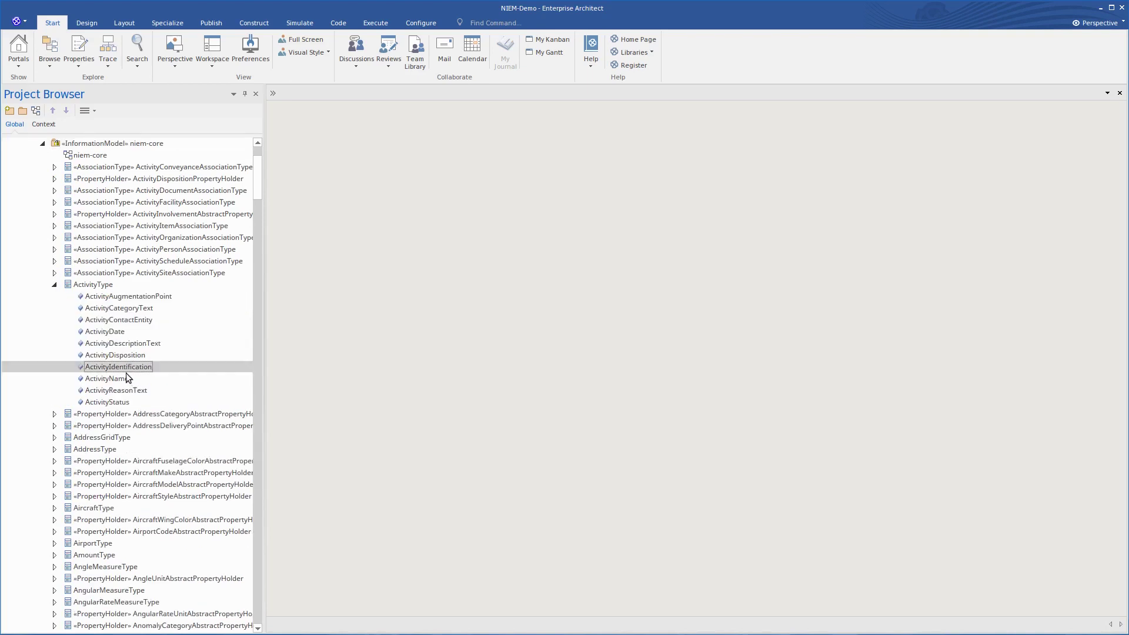
{"action": "left_click", "coordinate": [117, 332]}
{"action": "left_click", "coordinate": [54, 285]}
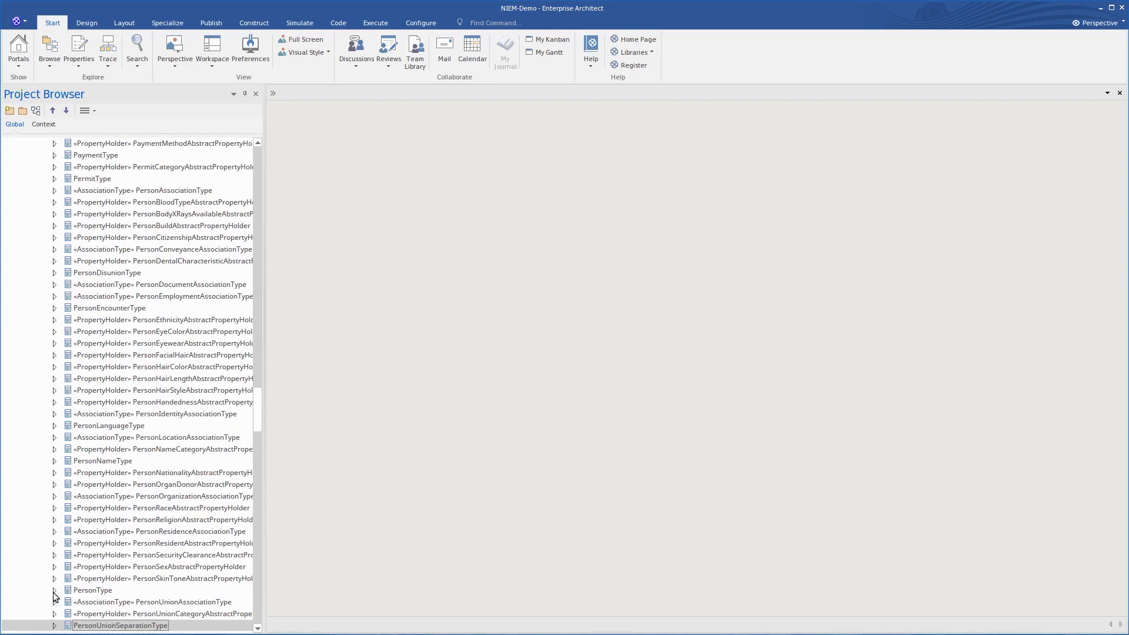
Examine the attributes of PersonType in niem-core, including PersonName, and collapse the type again.
{"action": "left_click", "coordinate": [54, 590]}
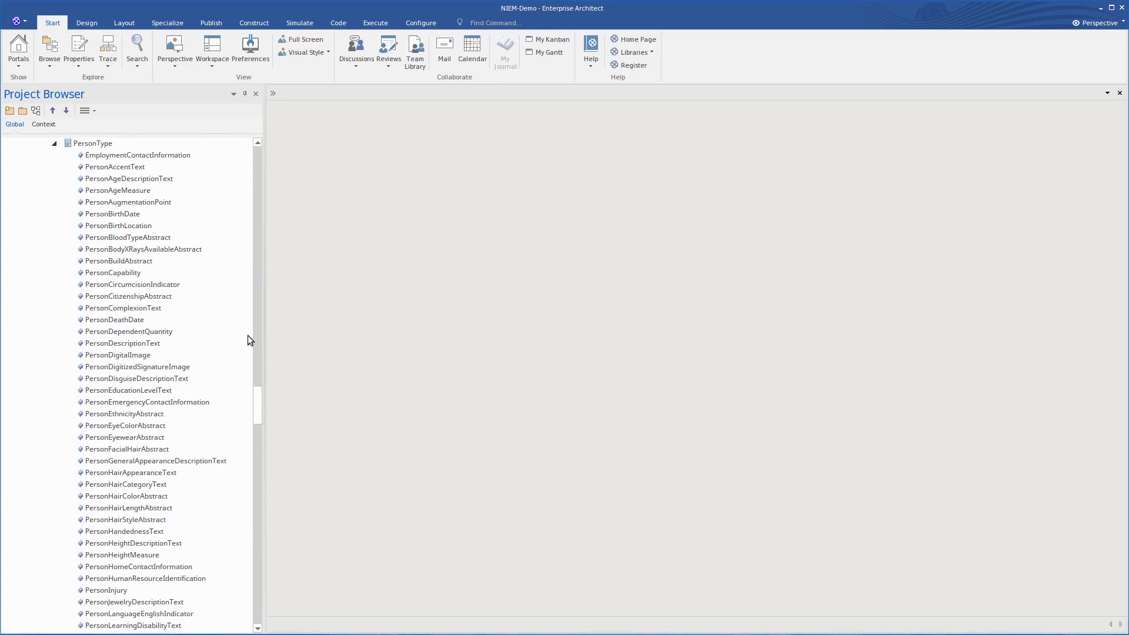
{"action": "scroll", "coordinate": [235, 345], "scroll_direction": "down", "scroll_amount": 5}
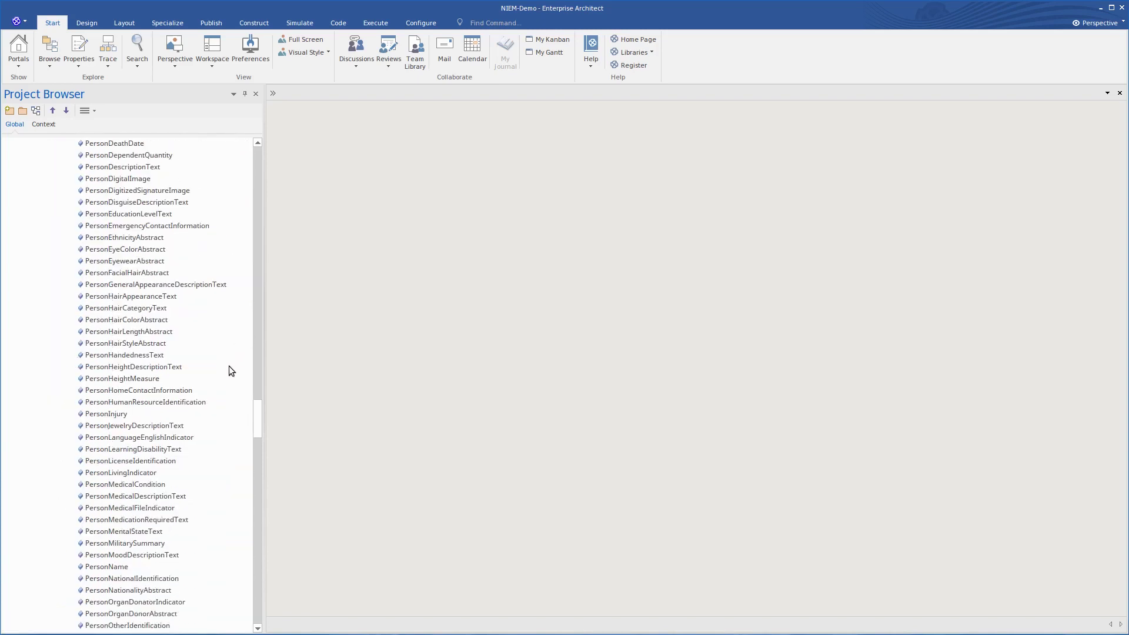
{"action": "left_click", "coordinate": [105, 567]}
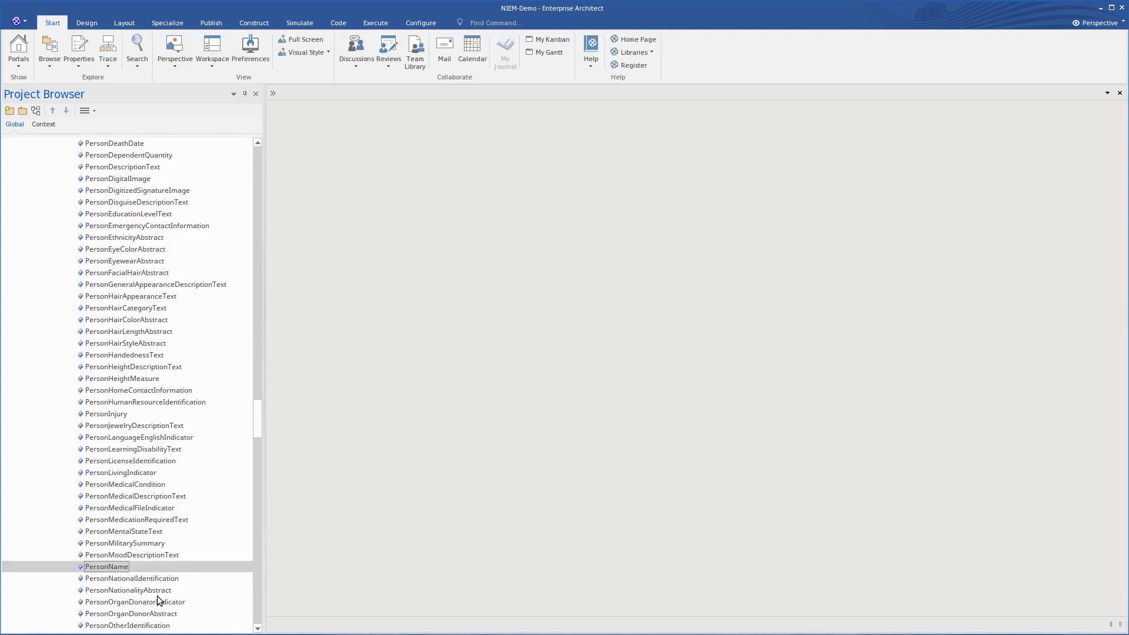
{"action": "scroll", "coordinate": [171, 316], "scroll_direction": "up", "scroll_amount": 7}
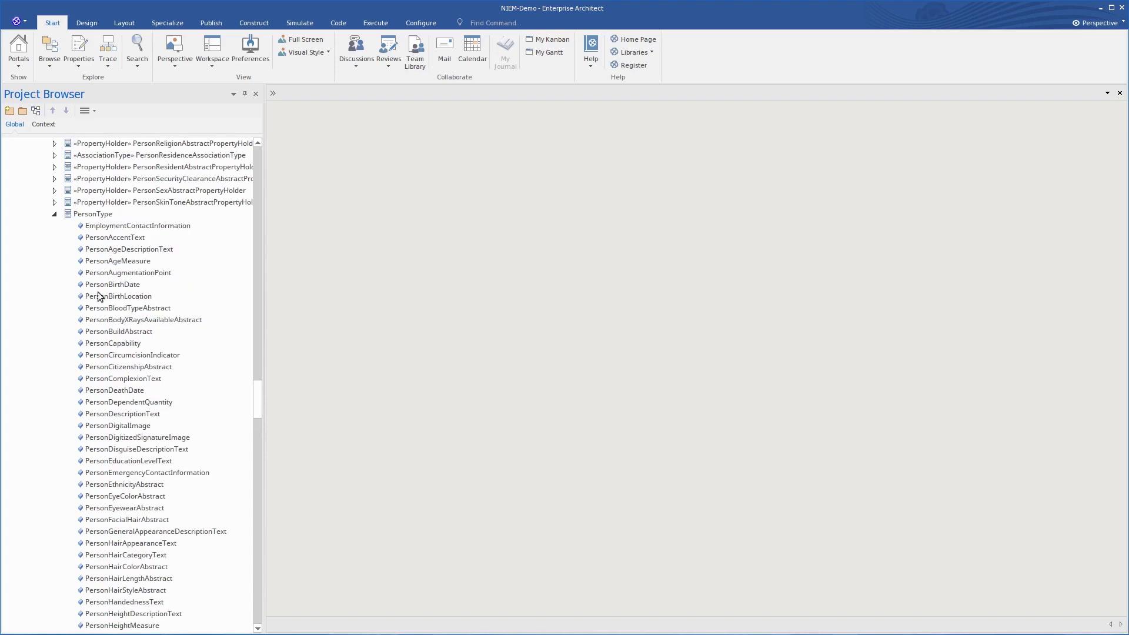
{"action": "left_click", "coordinate": [55, 215]}
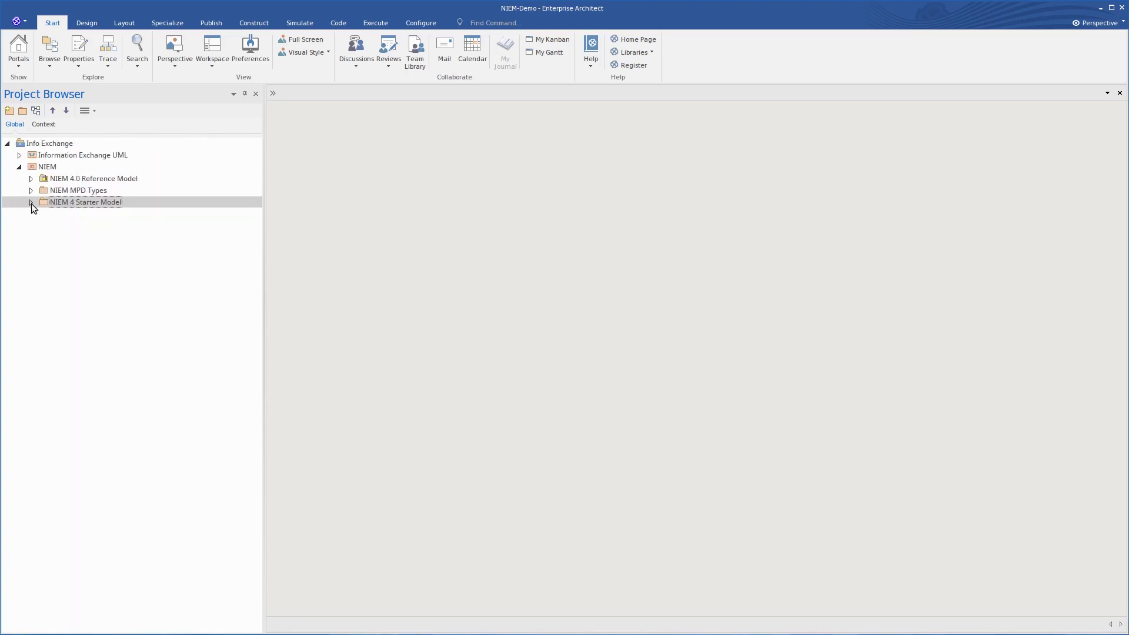
Expand the NIEM 4 Starter Model package, view its MPD-Exchange diagram, and close the diagram again.
{"action": "left_click", "coordinate": [31, 203]}
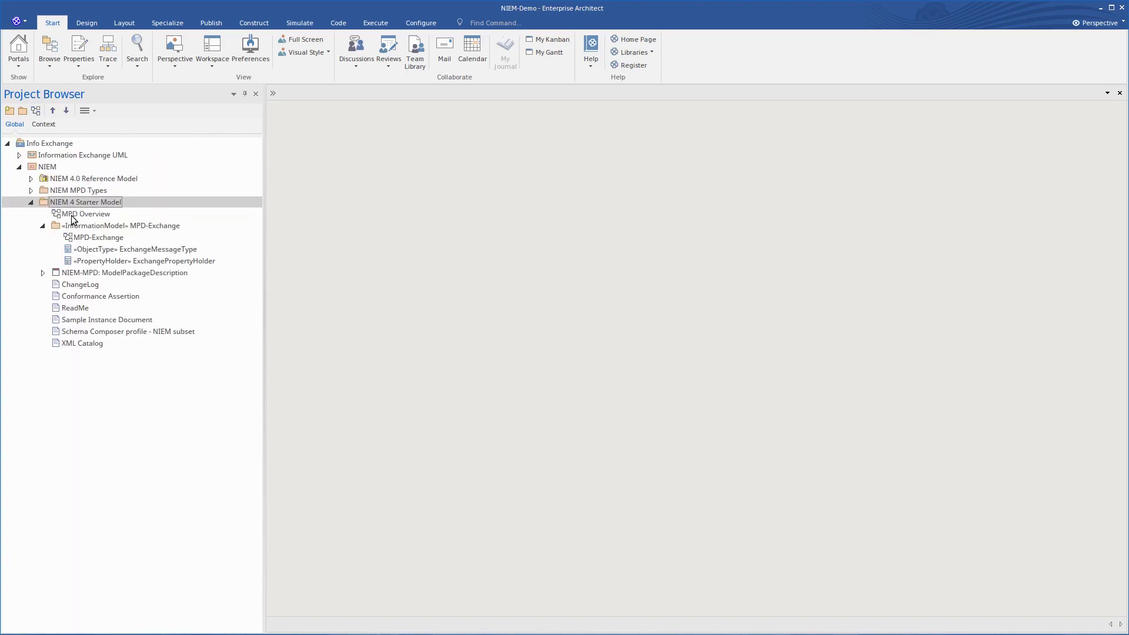
{"action": "double_click", "coordinate": [82, 239]}
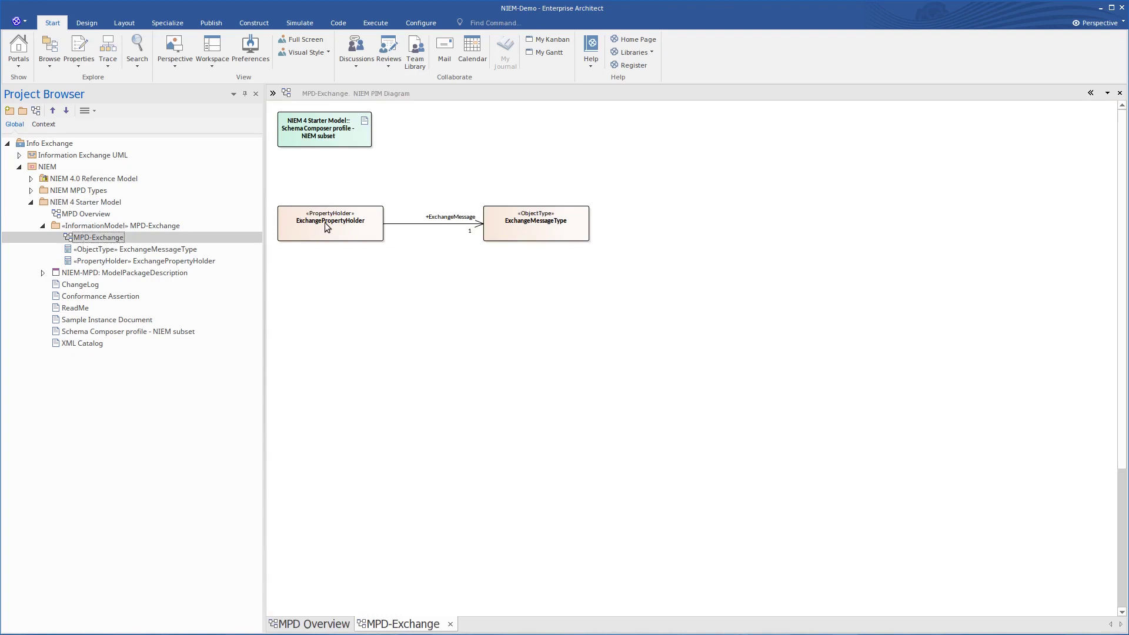
{"action": "key", "text": "ctrl+F4"}
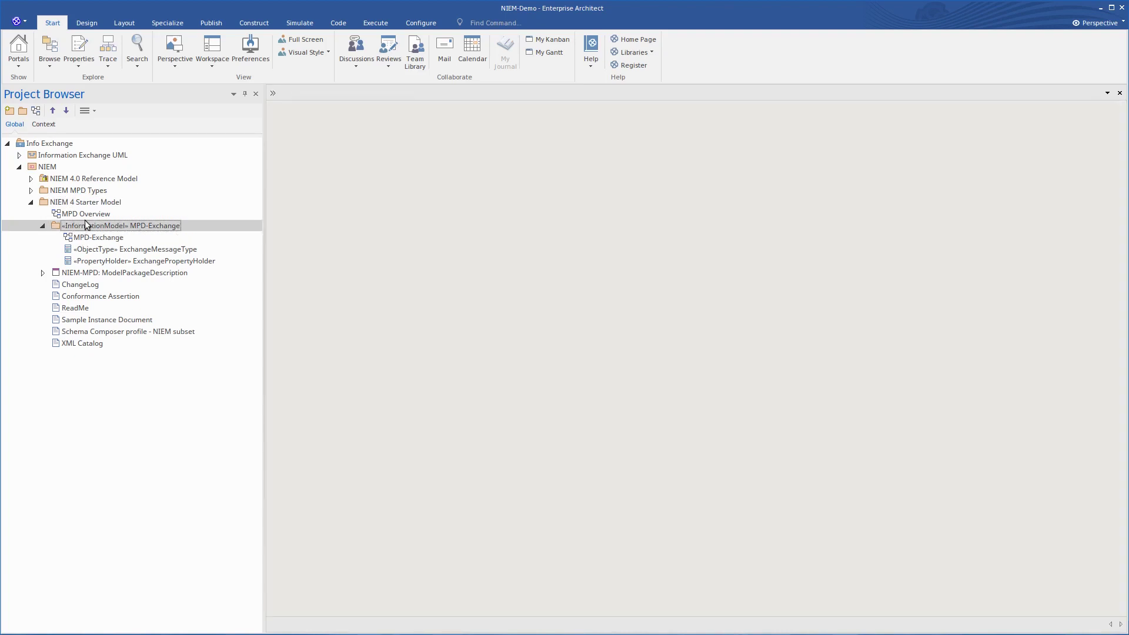
Examine the ReadMe, ChangeLog, Conformance Assertion and MPD-Exchange elements in the MPD Overview diagram, and close the diagram again.
{"action": "double_click", "coordinate": [85, 214]}
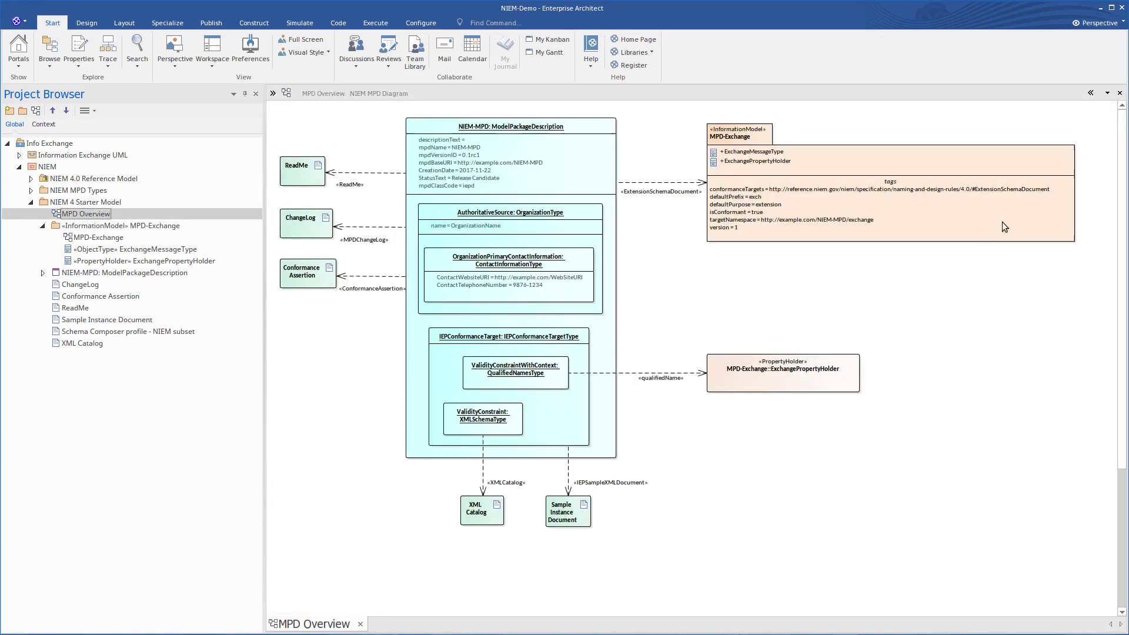
{"action": "left_click", "coordinate": [950, 324]}
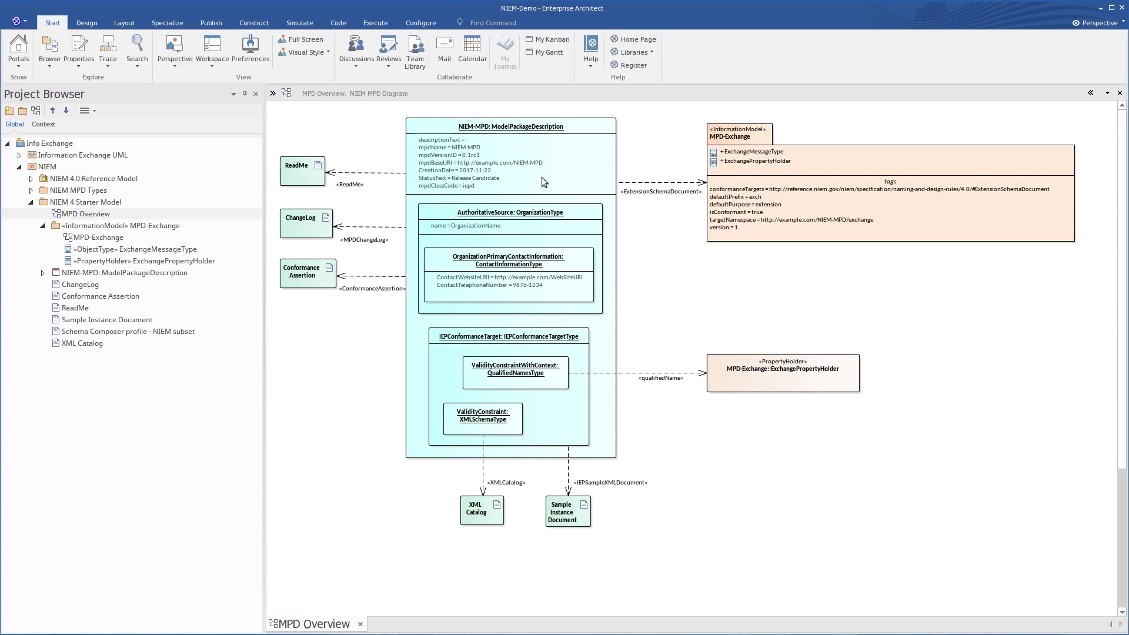
{"action": "left_click", "coordinate": [308, 177]}
{"action": "left_click", "coordinate": [321, 231]}
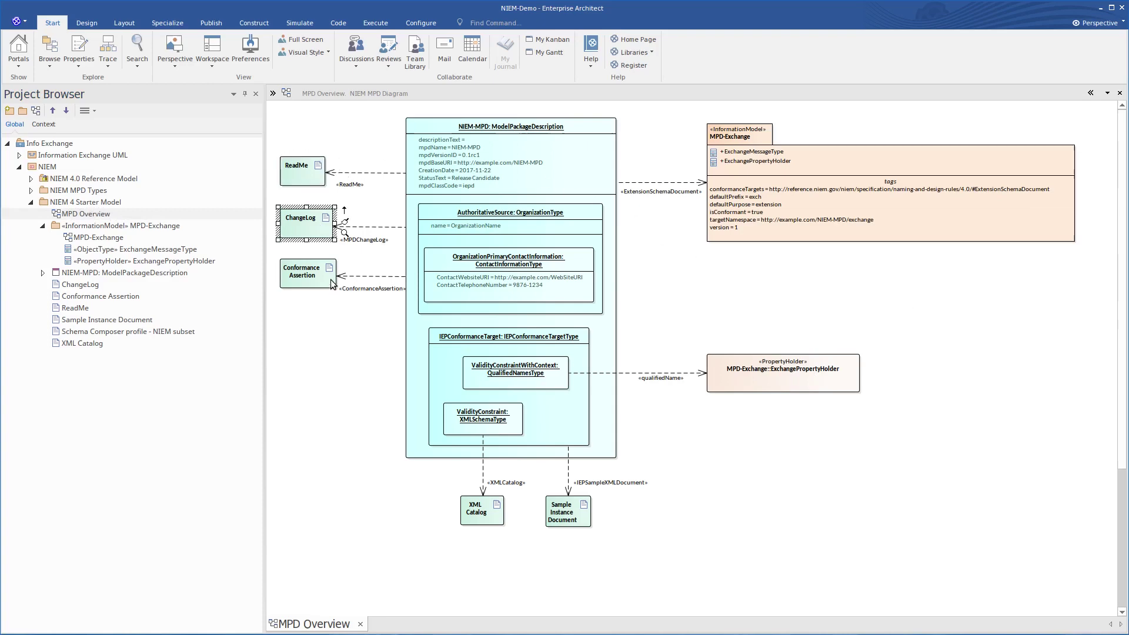
{"action": "left_click", "coordinate": [330, 276]}
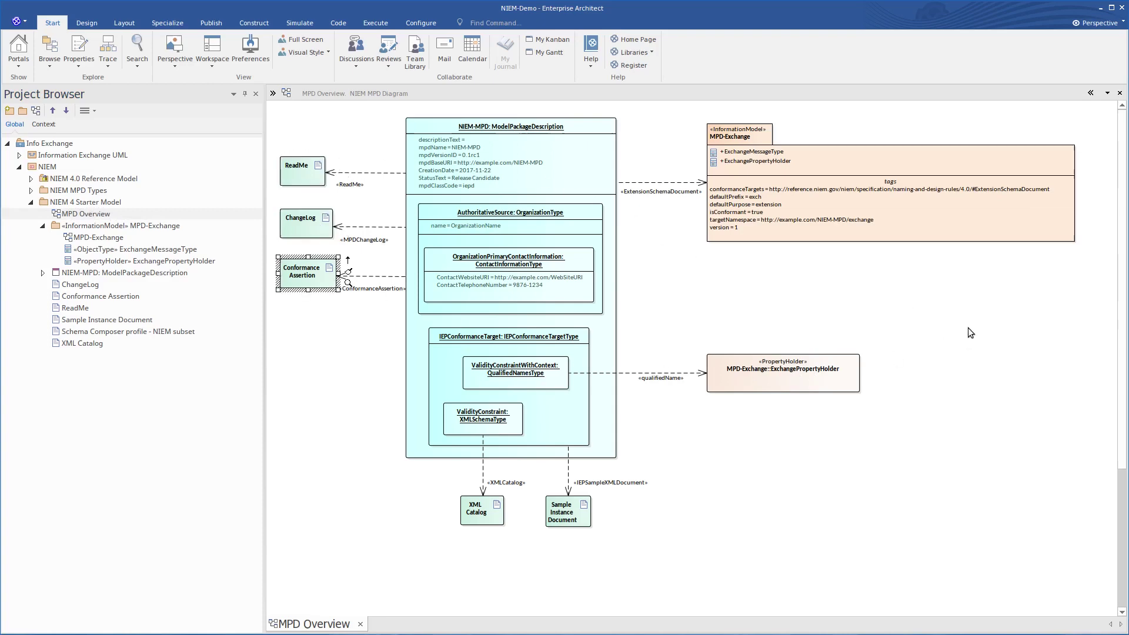
{"action": "left_click", "coordinate": [923, 156]}
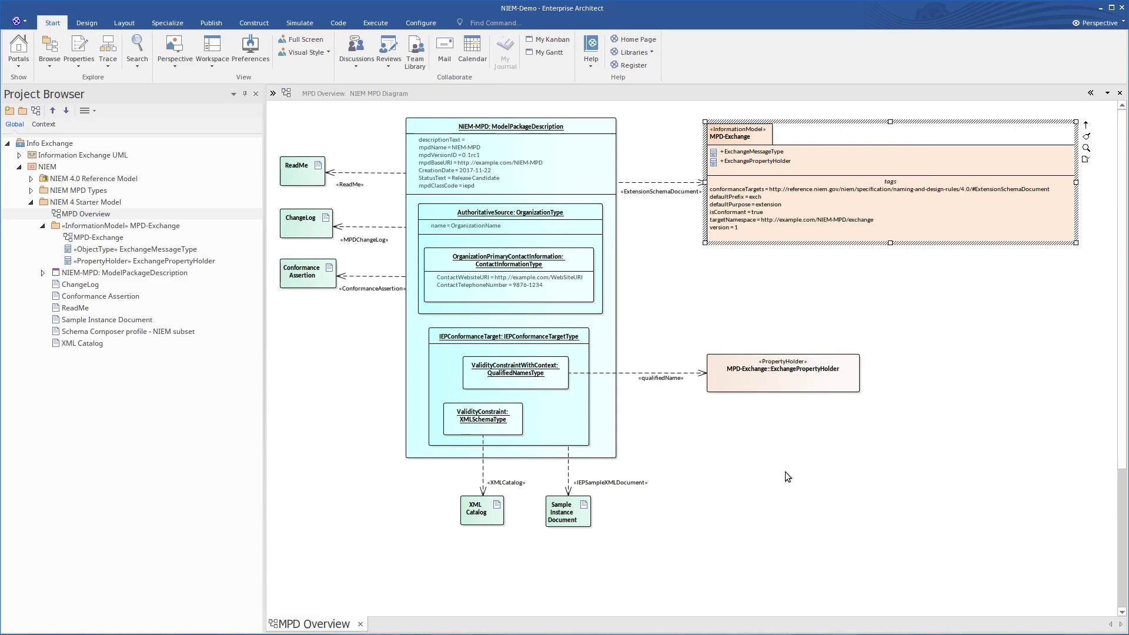
{"action": "key", "text": "ctrl+F4"}
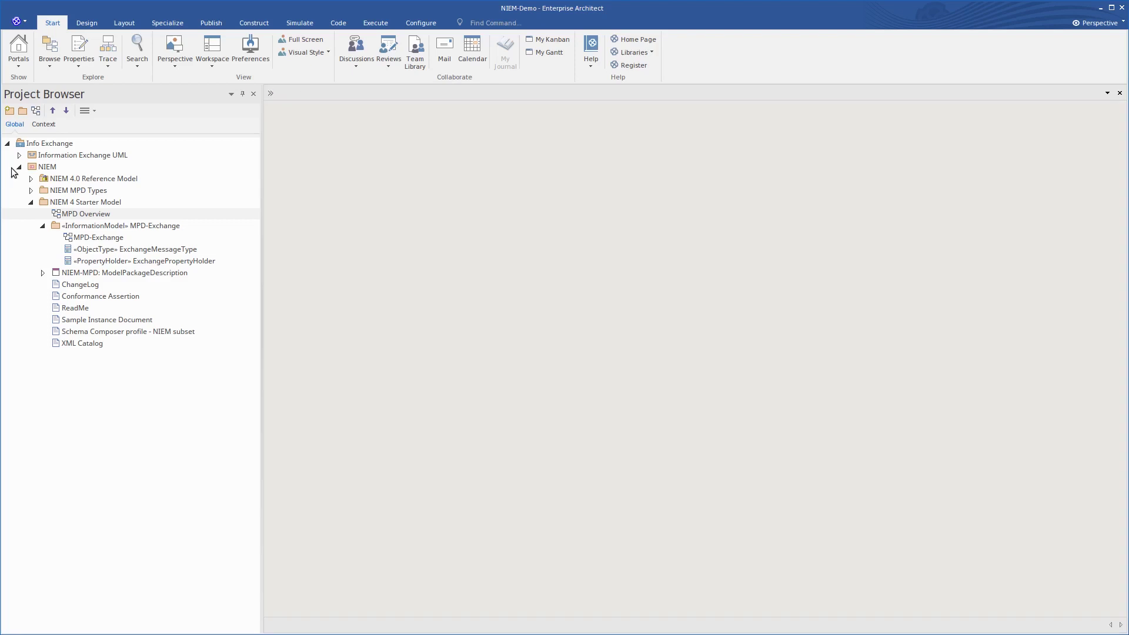
Examine the FacialImage attribute of AuthenticationRequestInfo and the Greeting and NameOfPerson attributes of AuthenticationResponseInfo in the Information Exchange UML model.
{"action": "left_click", "coordinate": [20, 156]}
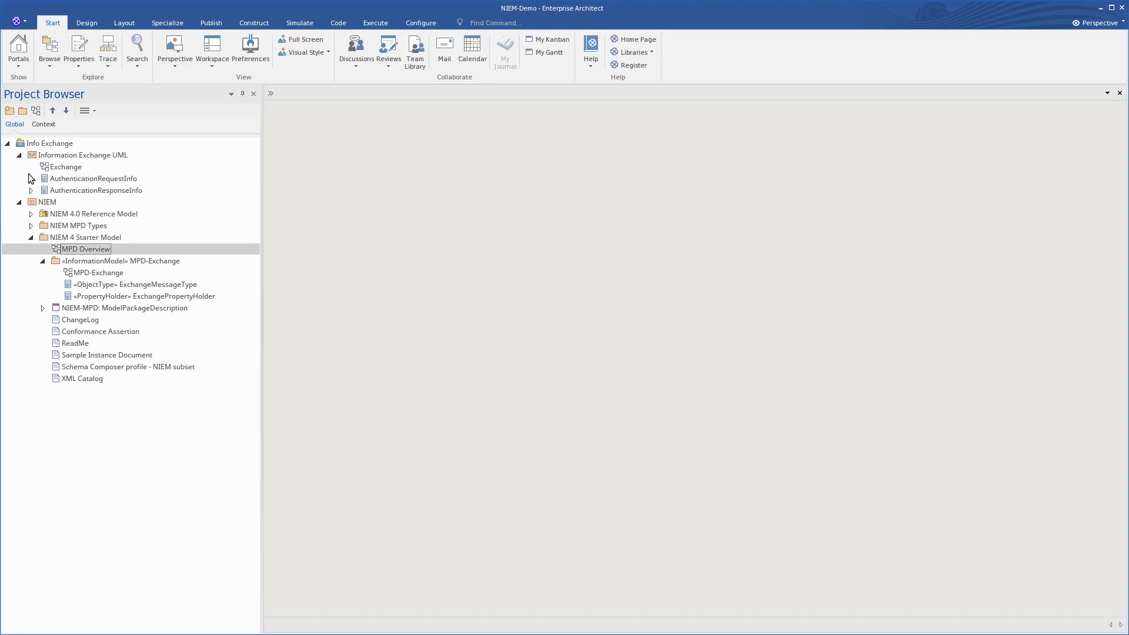
{"action": "left_click", "coordinate": [32, 179]}
{"action": "left_click", "coordinate": [31, 202]}
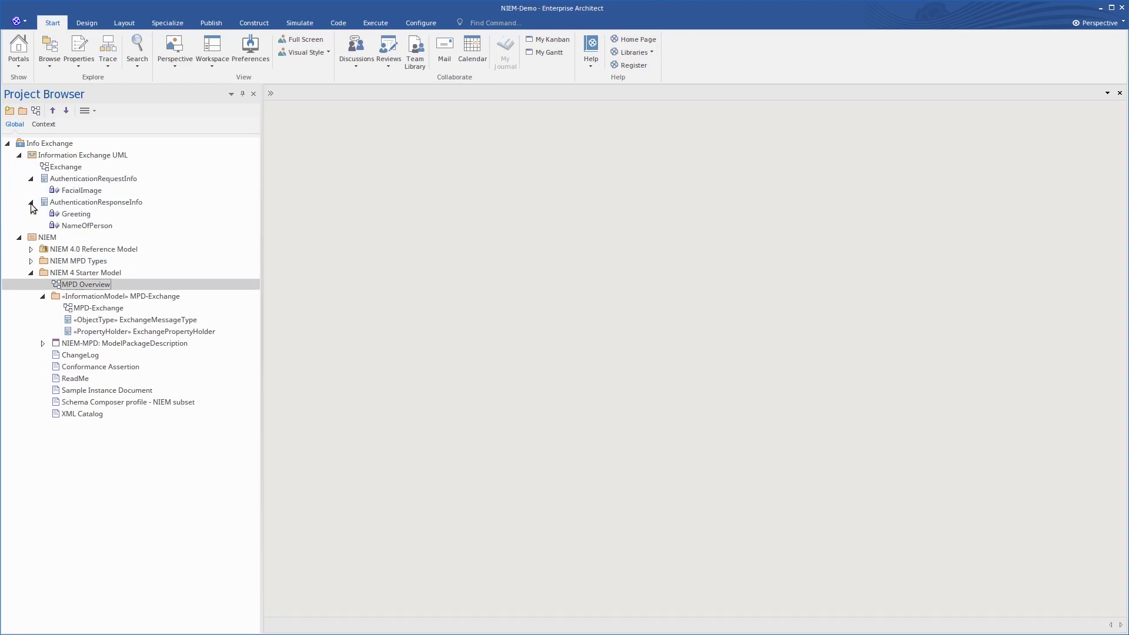
{"action": "left_click", "coordinate": [76, 192]}
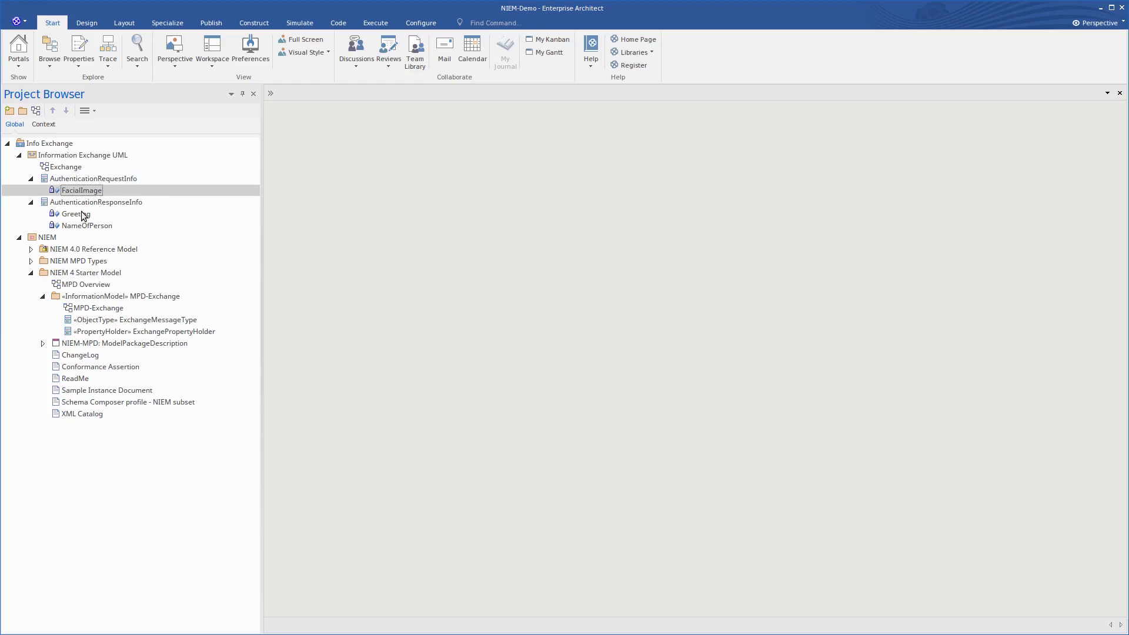
{"action": "left_click", "coordinate": [84, 216]}
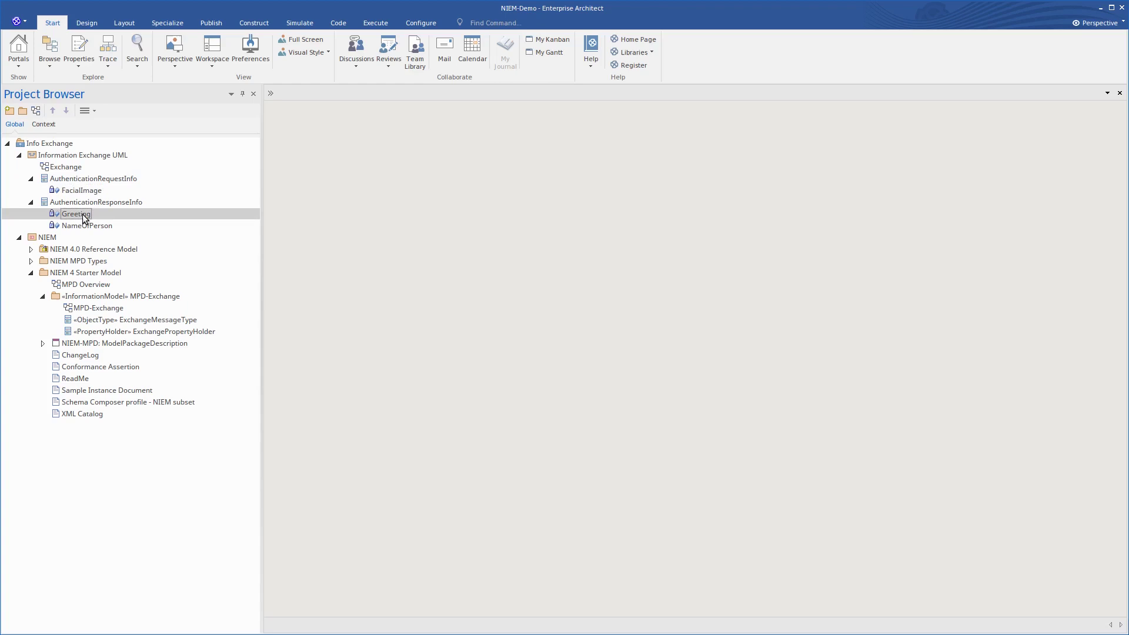
{"action": "left_click", "coordinate": [87, 227]}
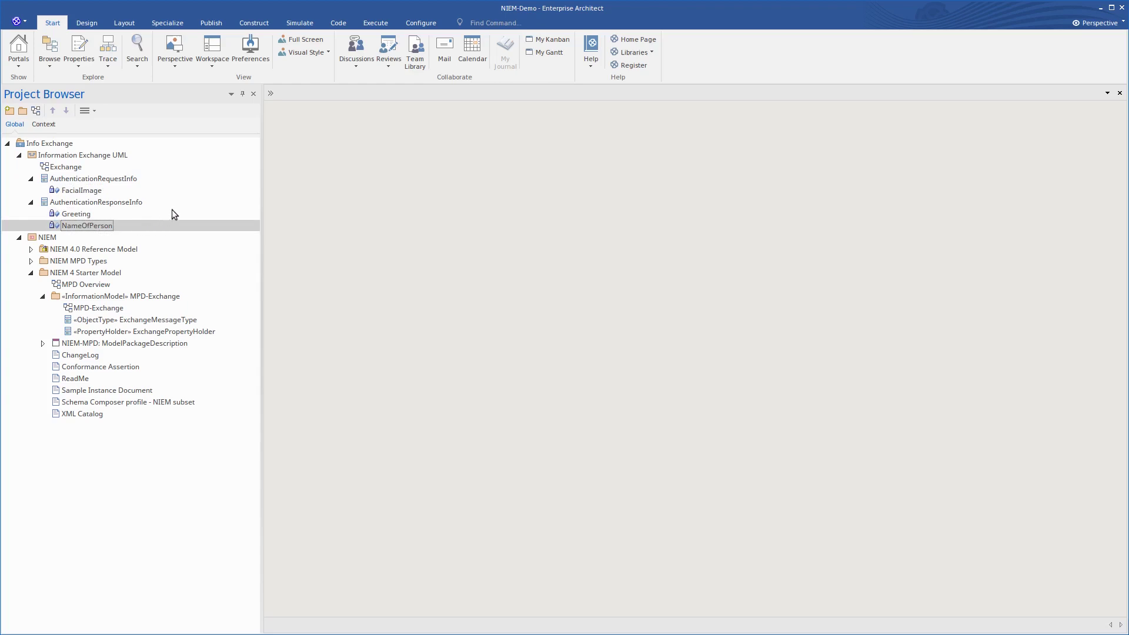
Start a new Model Transform in the Schema Composer named authenticationExchange, using the National Information Exchange Model (NIEM) schema set.
{"action": "left_click", "coordinate": [171, 23]}
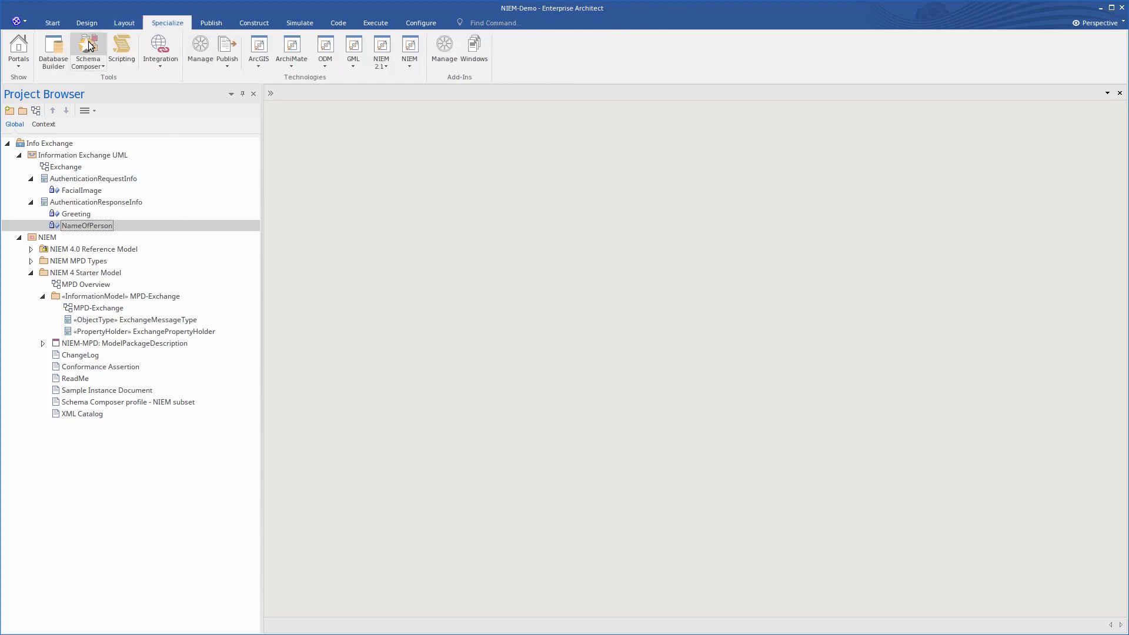
{"action": "left_click", "coordinate": [92, 63]}
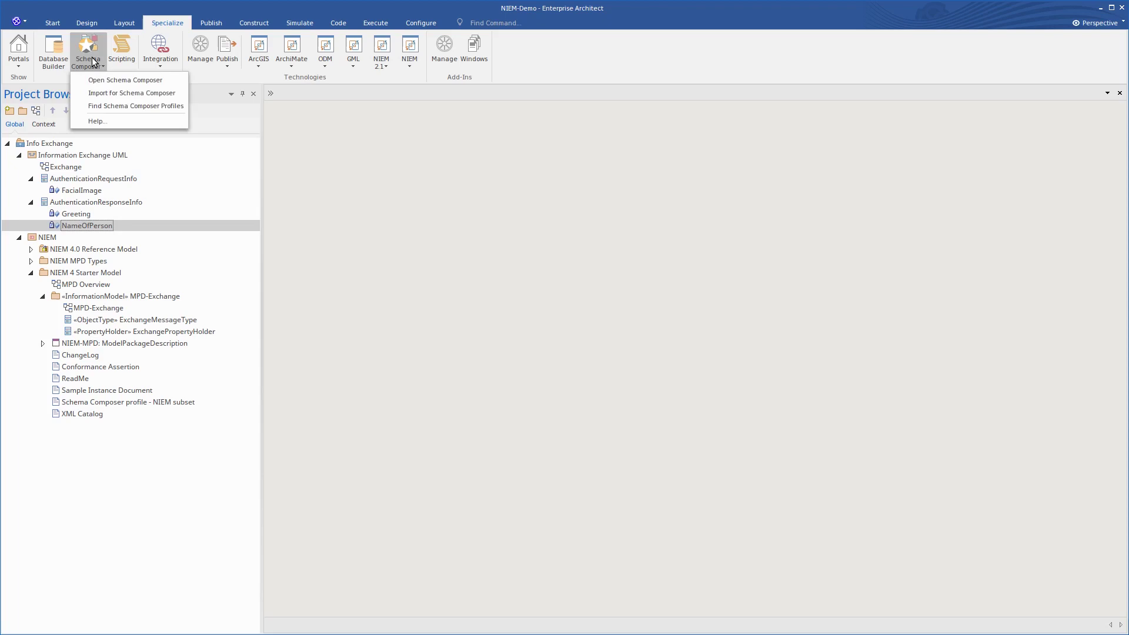
{"action": "left_click", "coordinate": [115, 80]}
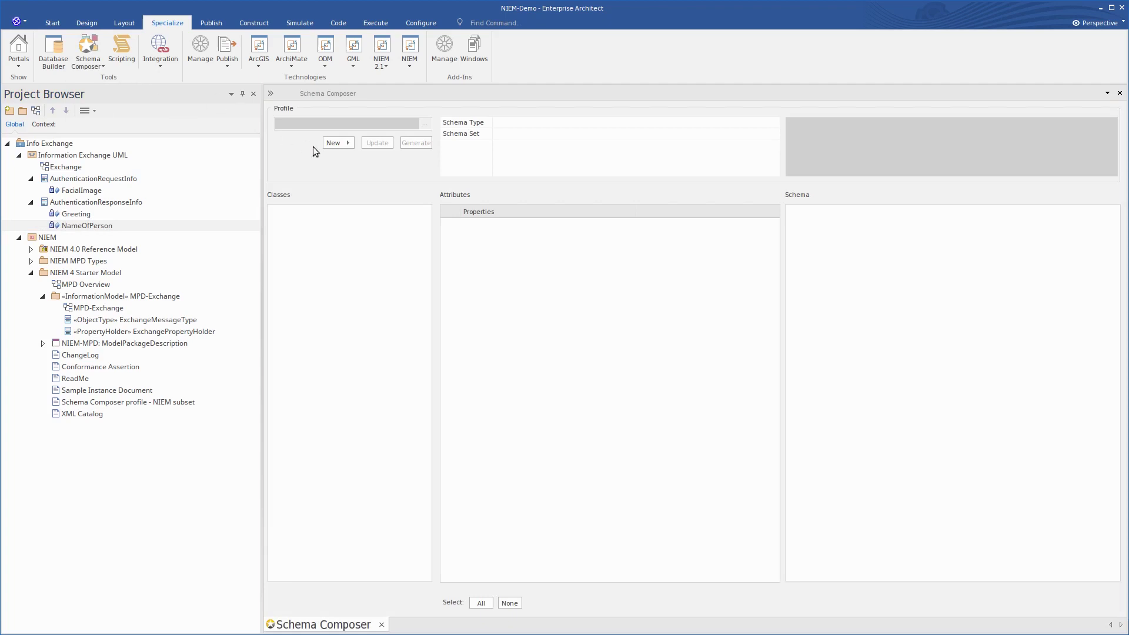
{"action": "left_click", "coordinate": [343, 142]}
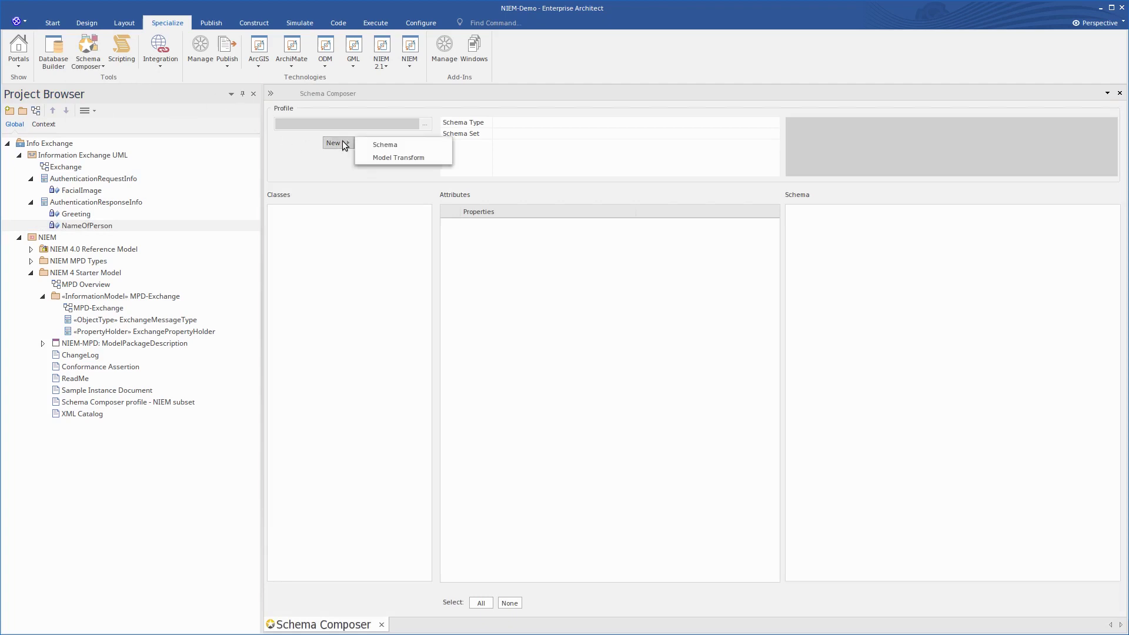
{"action": "left_click", "coordinate": [383, 157]}
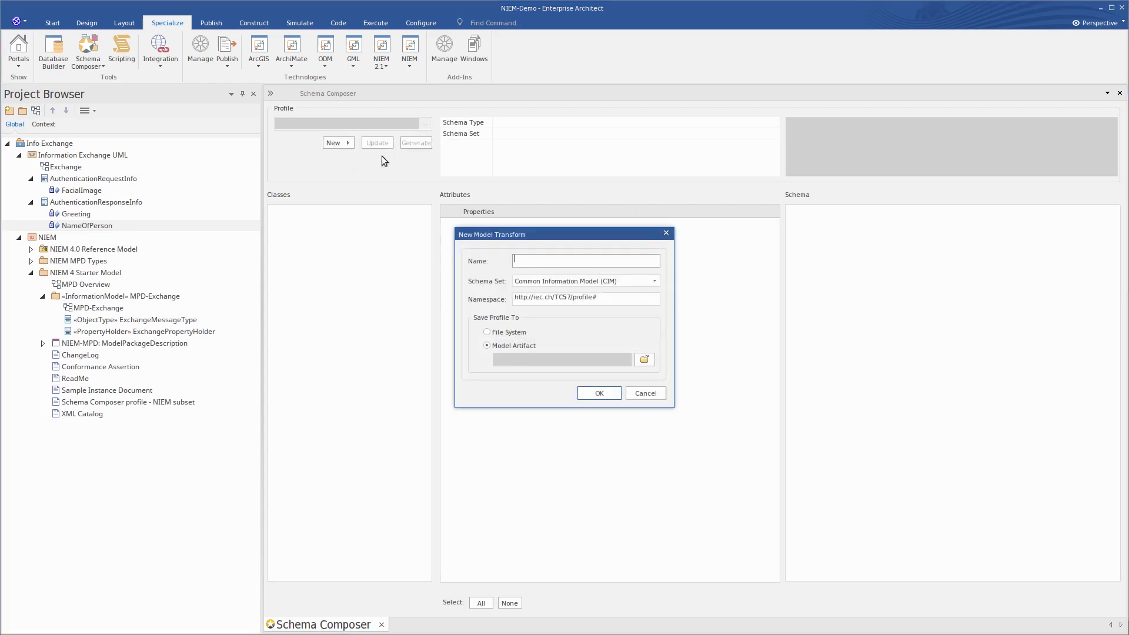
{"action": "type", "text": "authenticationExchange"}
{"action": "left_click", "coordinate": [655, 281]}
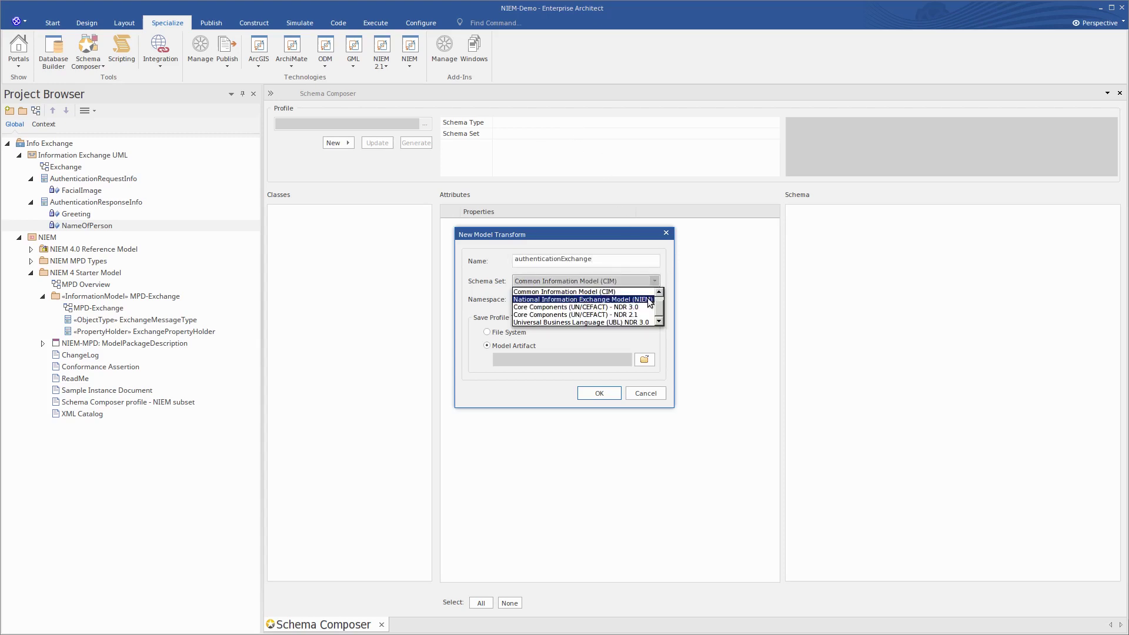
{"action": "left_click", "coordinate": [648, 299]}
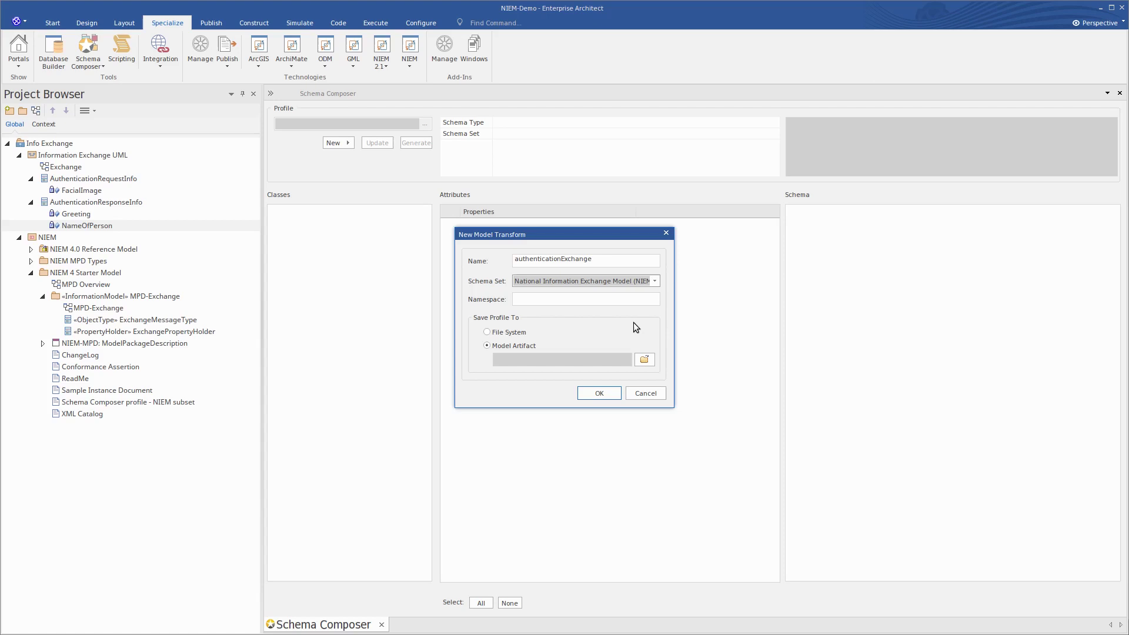
Save the transform profile as a model artifact in the NIEM 4 Starter Model package and create it.
{"action": "left_click", "coordinate": [649, 357]}
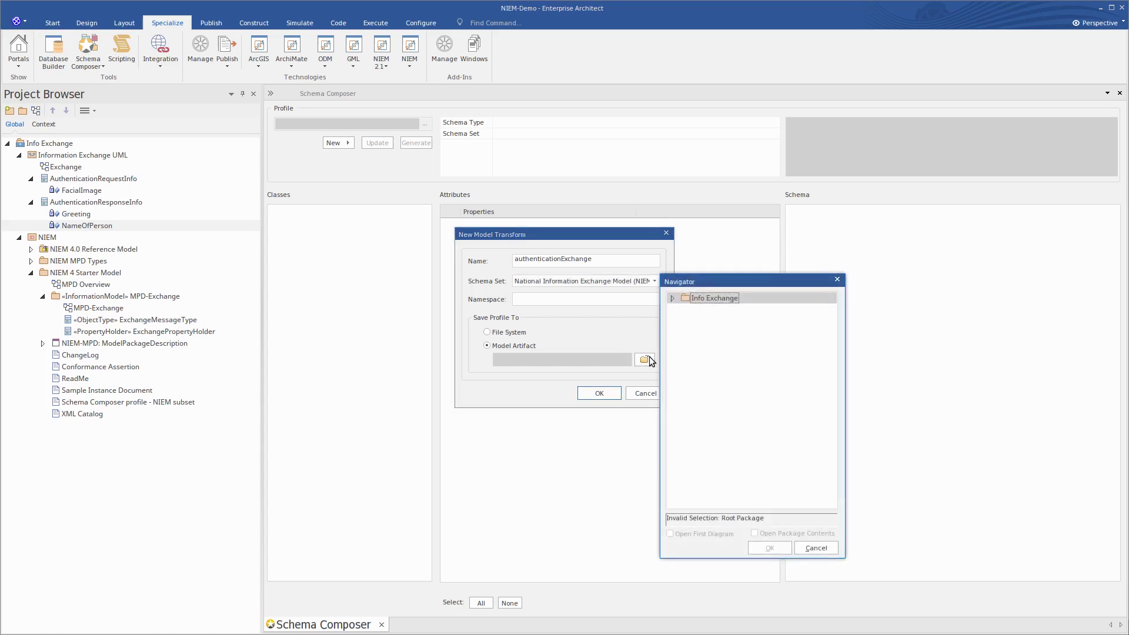
{"action": "left_click", "coordinate": [672, 298]}
{"action": "left_click", "coordinate": [707, 357]}
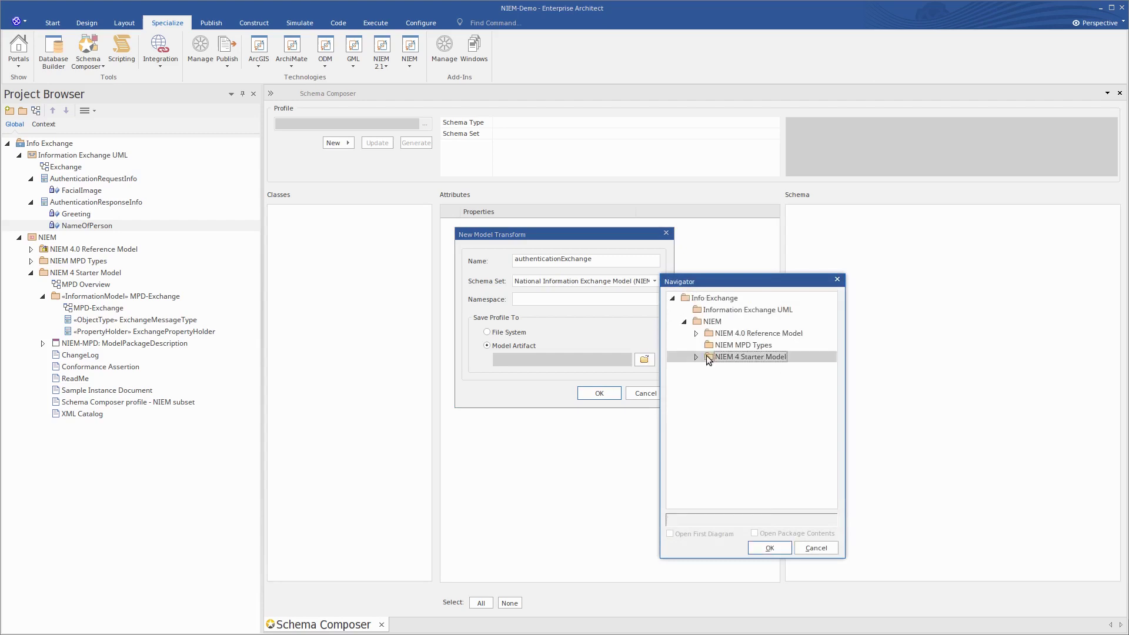
{"action": "left_click", "coordinate": [777, 548]}
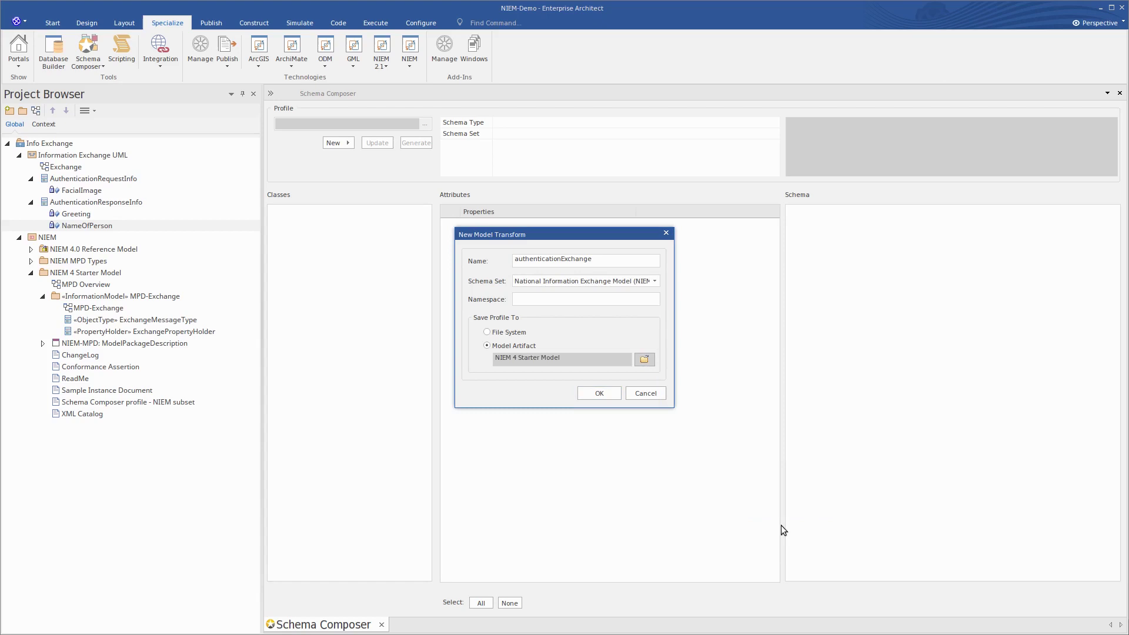
{"action": "left_click", "coordinate": [599, 393]}
{"action": "left_click", "coordinate": [66, 356]}
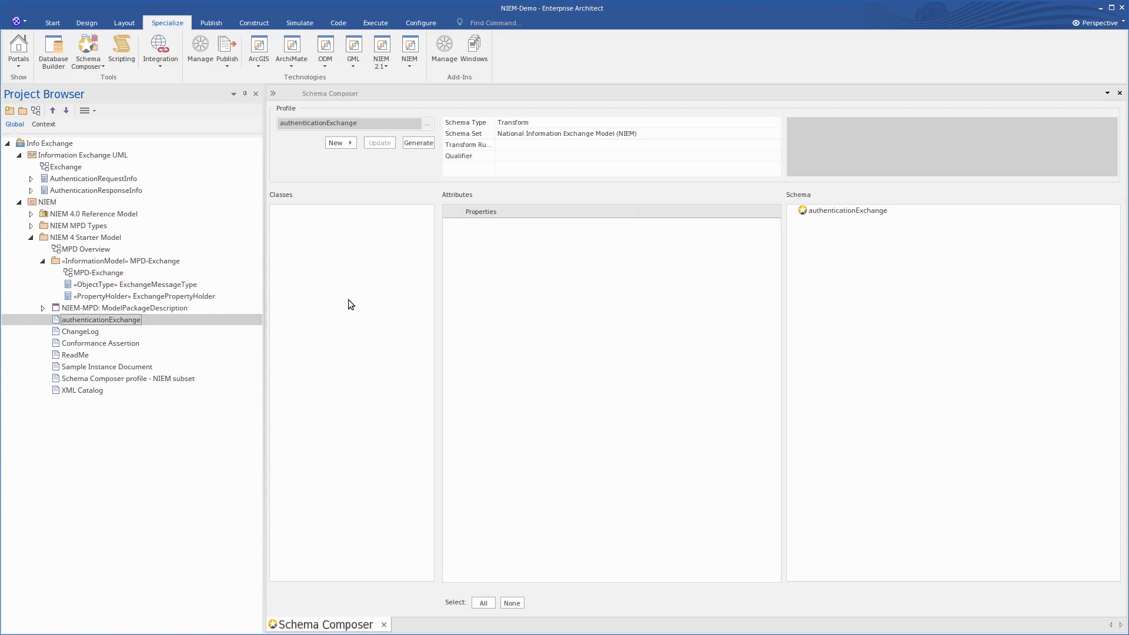
Add FaceImageType from the biom domain of the NIEM 4.0 Reference Model to the classes of the authenticationExchange transform.
{"action": "left_click", "coordinate": [32, 214]}
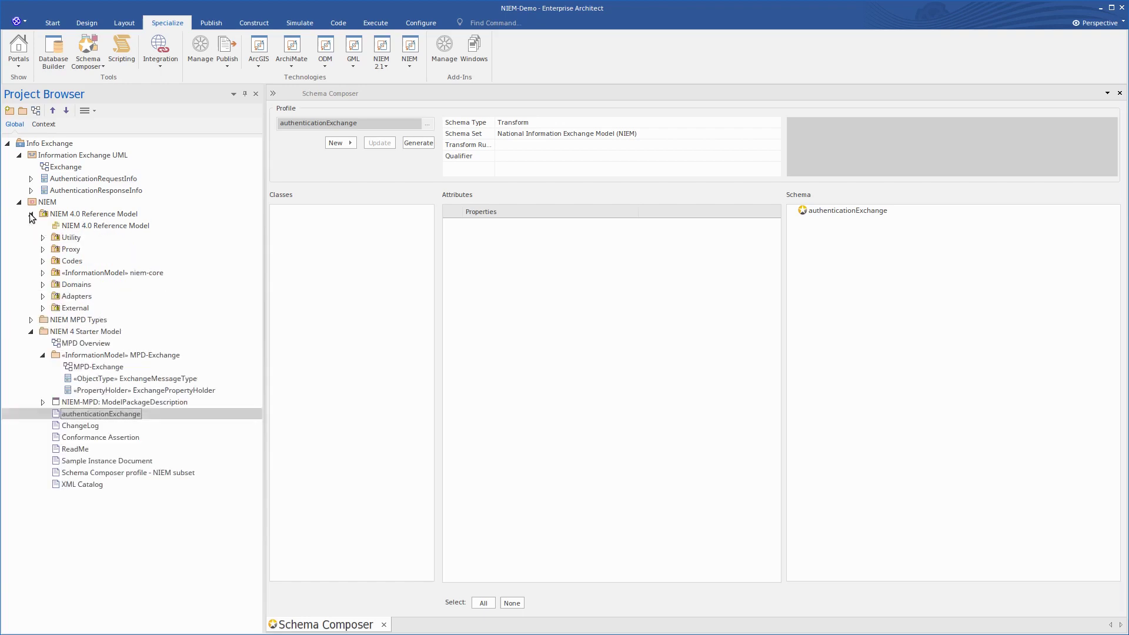
{"action": "left_click", "coordinate": [43, 284]}
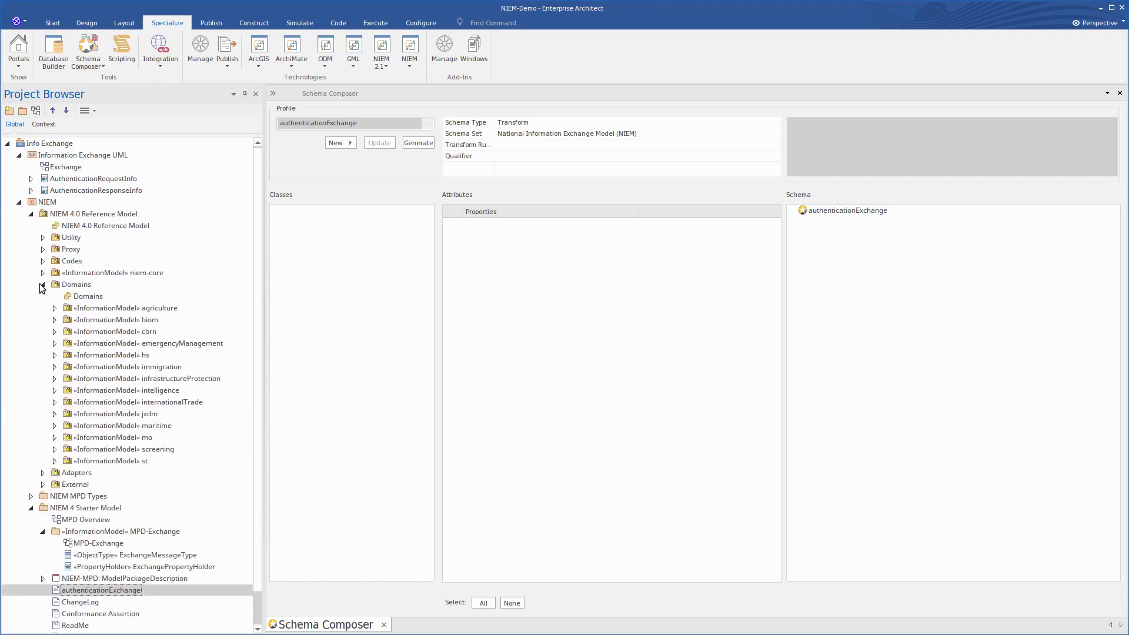
{"action": "left_click", "coordinate": [53, 322]}
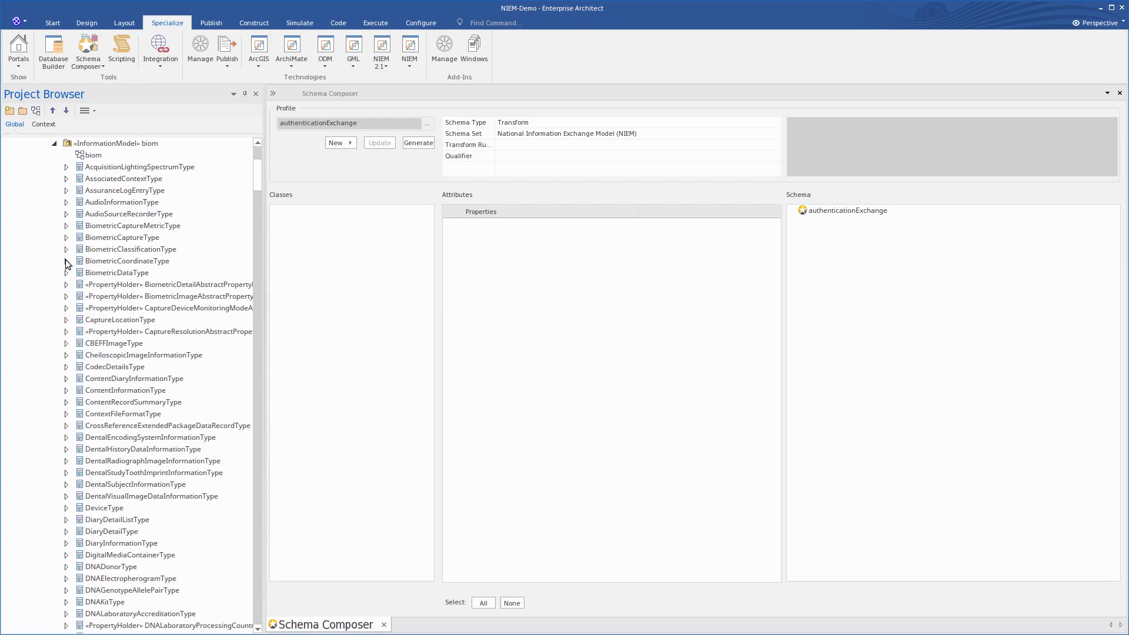
{"action": "left_click", "coordinate": [116, 143]}
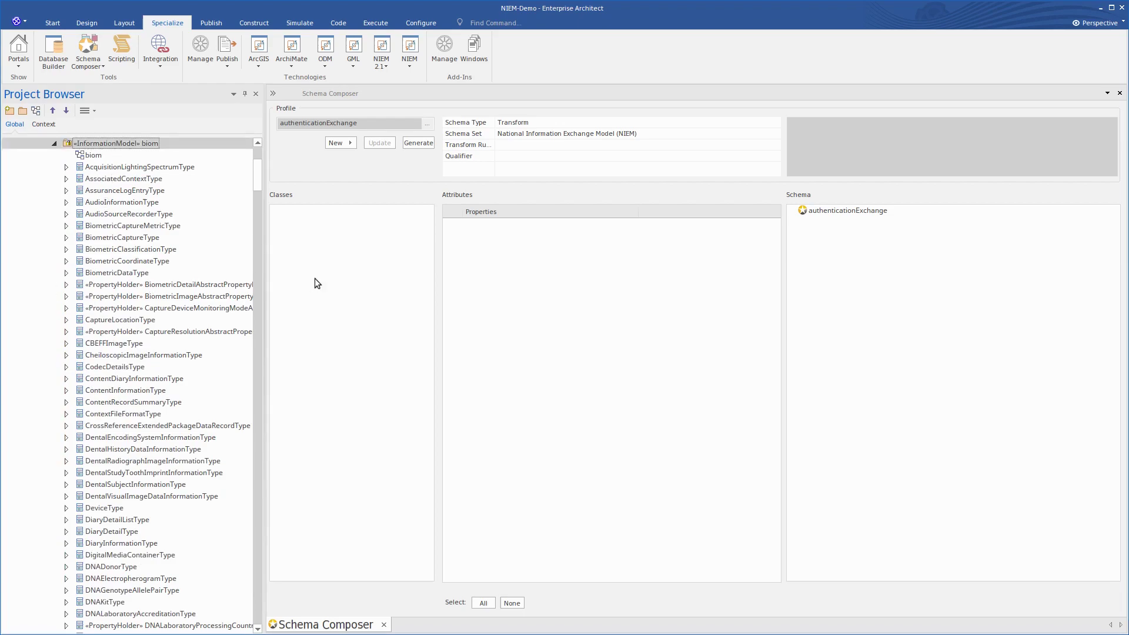
{"action": "scroll", "coordinate": [256, 182], "scroll_direction": "down", "scroll_amount": 15}
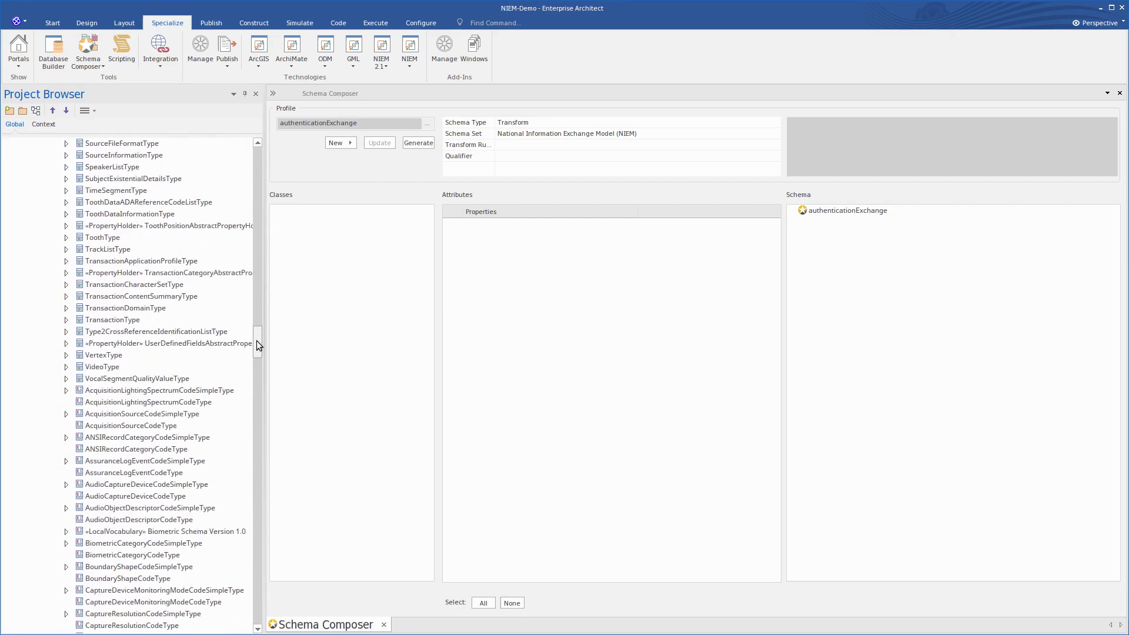
{"action": "left_click", "coordinate": [66, 380]}
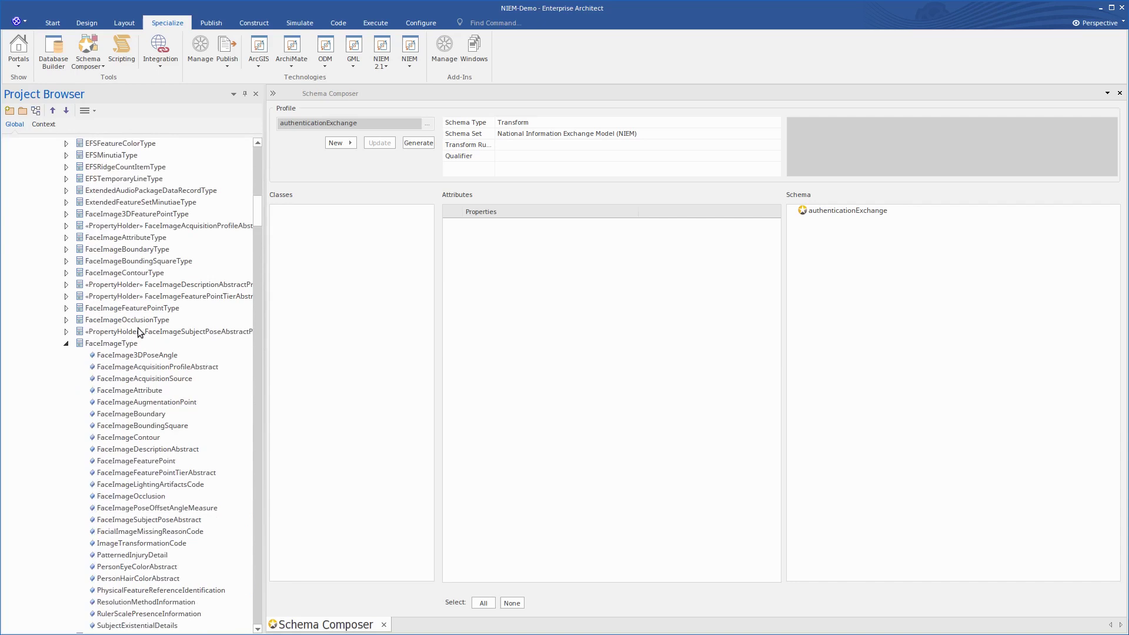
{"action": "left_click", "coordinate": [81, 344]}
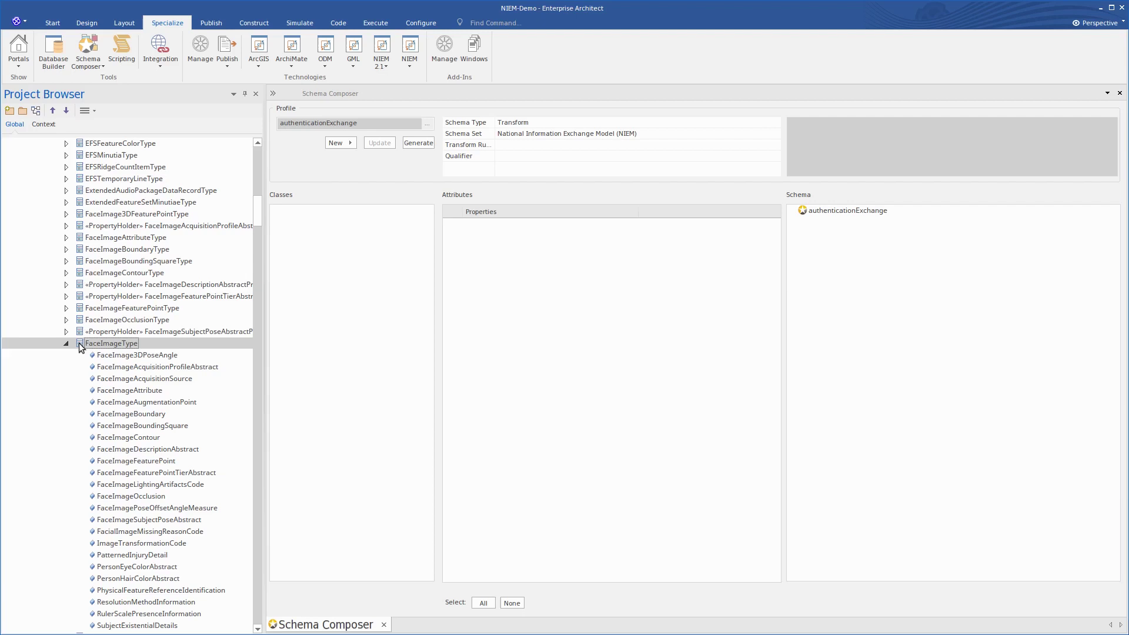
{"action": "left_click_drag", "start_coordinate": [81, 348], "coordinate": [326, 331]}
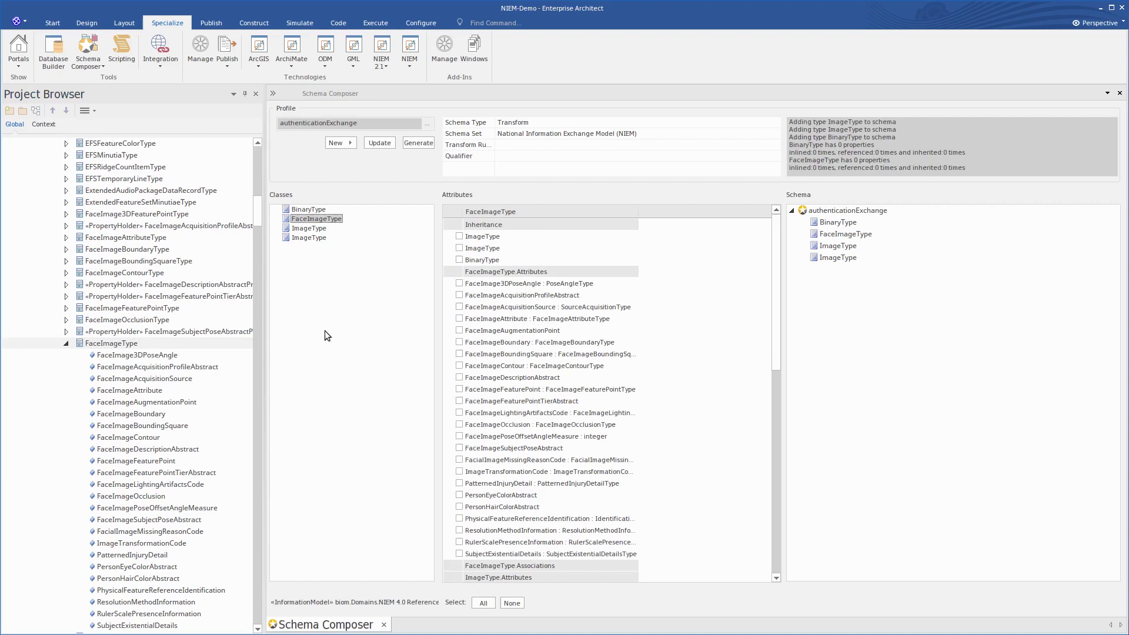
Examine the attributes and source information models of the two ImageType classes in the transform.
{"action": "left_click", "coordinate": [300, 229]}
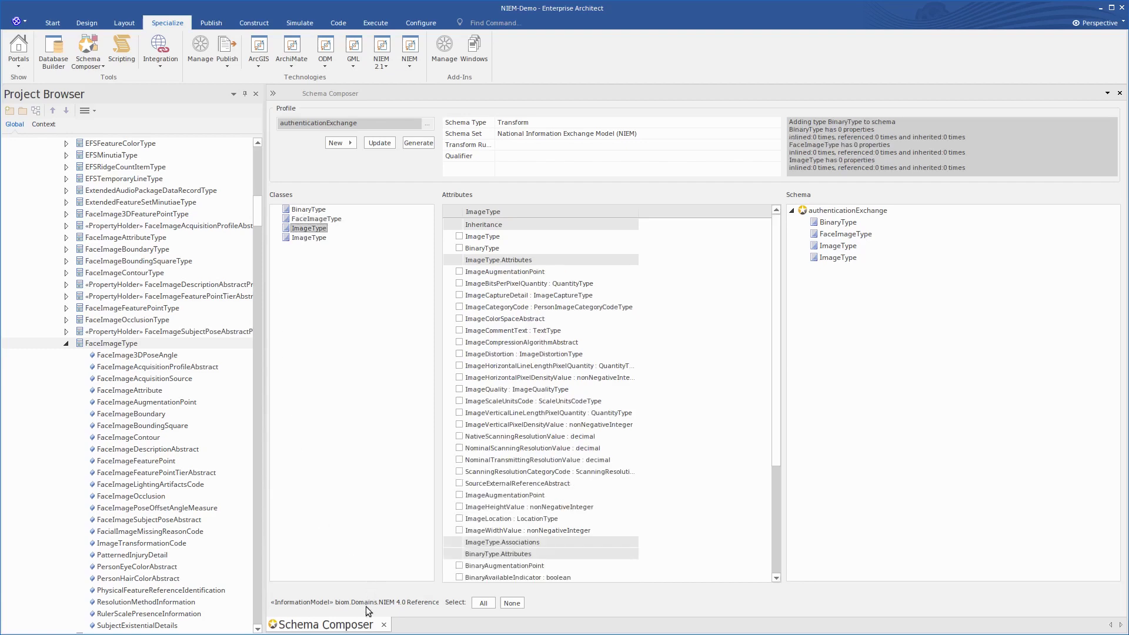
{"action": "left_click", "coordinate": [312, 238]}
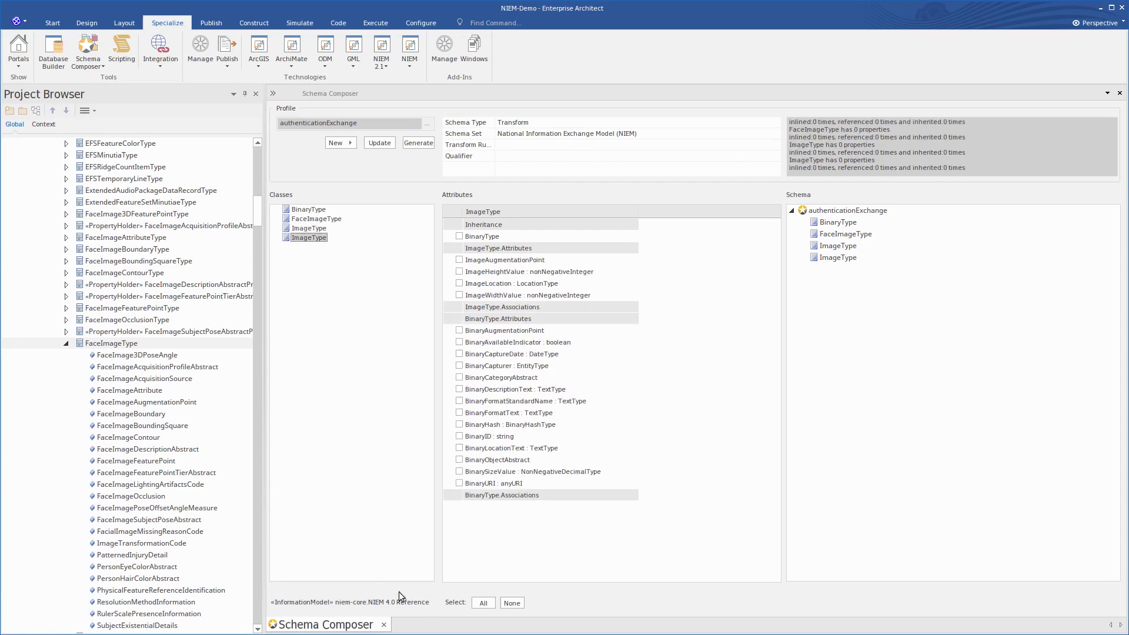
Examine the attributes and inherited types of BinaryType and FaceImageType in the authenticationExchange transform.
{"action": "left_click", "coordinate": [308, 210]}
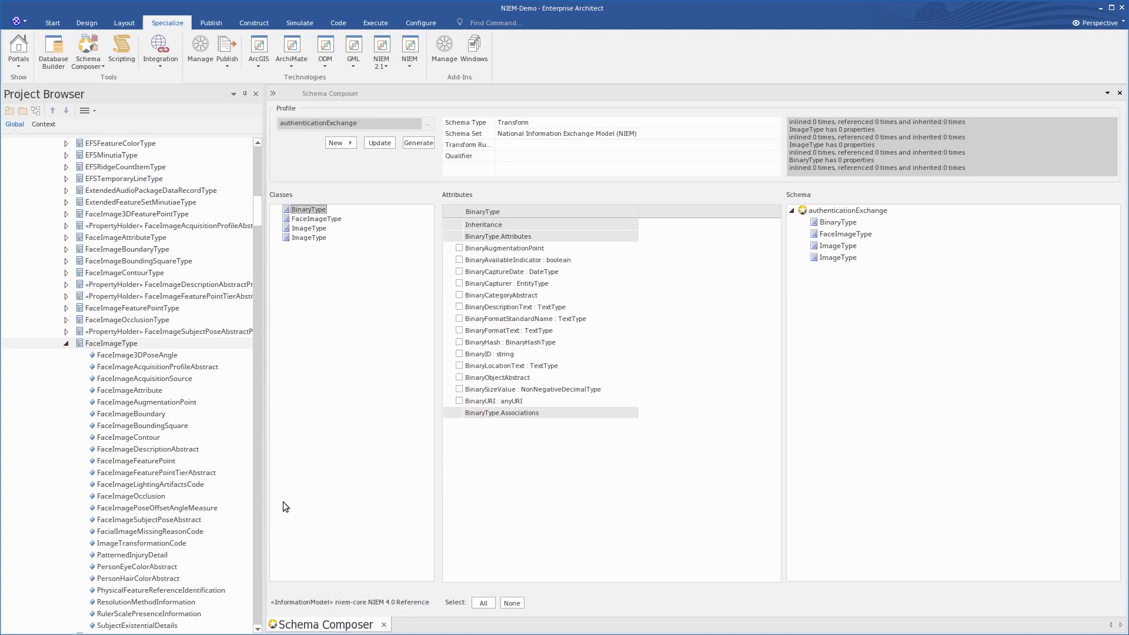
{"action": "key", "text": "Down"}
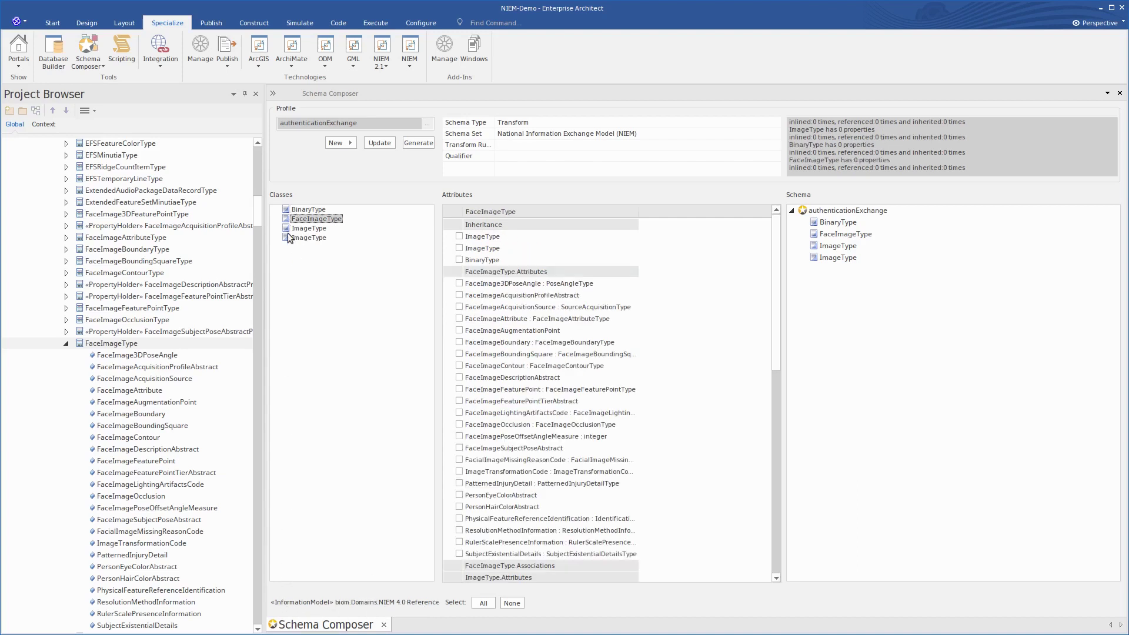
{"action": "left_click", "coordinate": [492, 272]}
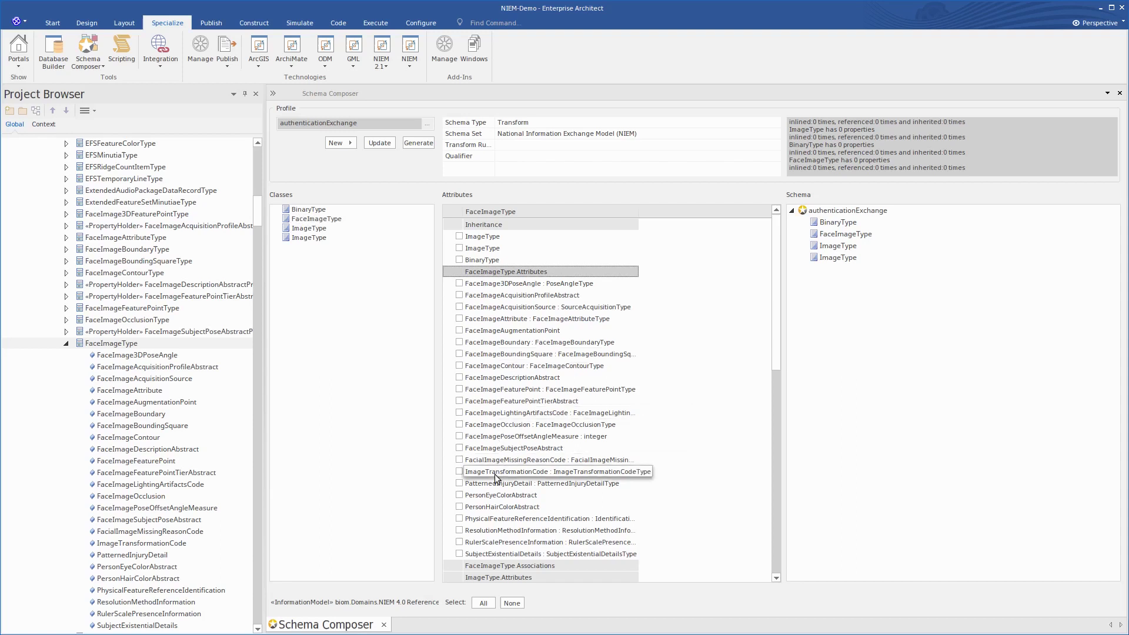
{"action": "left_click", "coordinate": [490, 238]}
{"action": "left_click", "coordinate": [491, 249]}
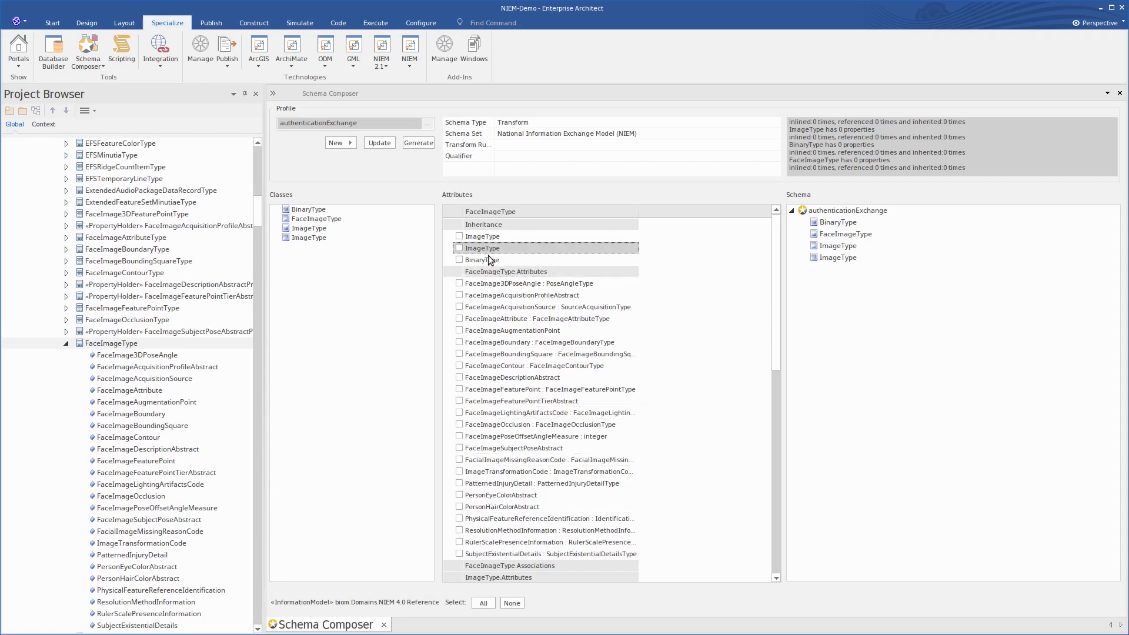
{"action": "scroll", "coordinate": [567, 500], "scroll_direction": "down", "scroll_amount": 3}
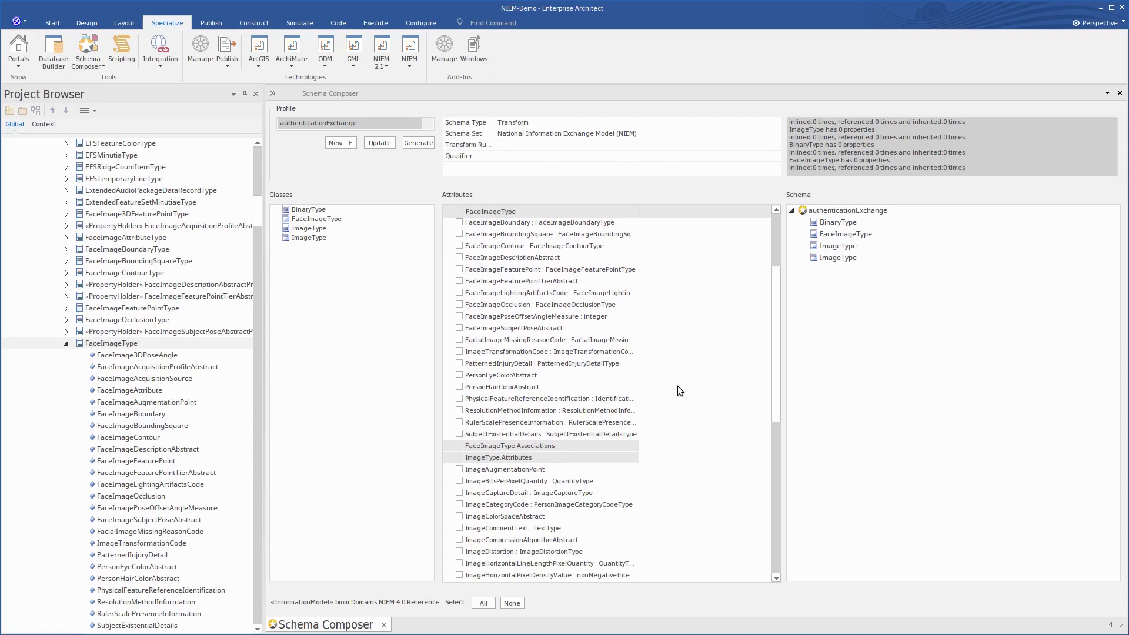
{"action": "scroll", "coordinate": [685, 380], "scroll_direction": "up", "scroll_amount": 3}
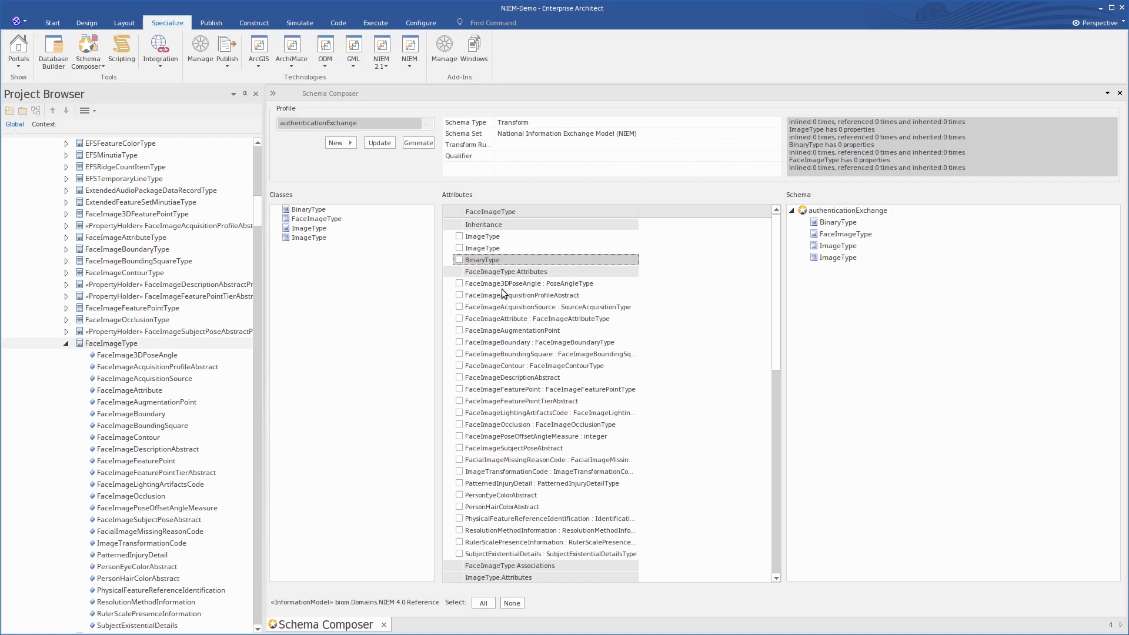
{"action": "left_click", "coordinate": [503, 495]}
{"action": "left_click", "coordinate": [509, 509]}
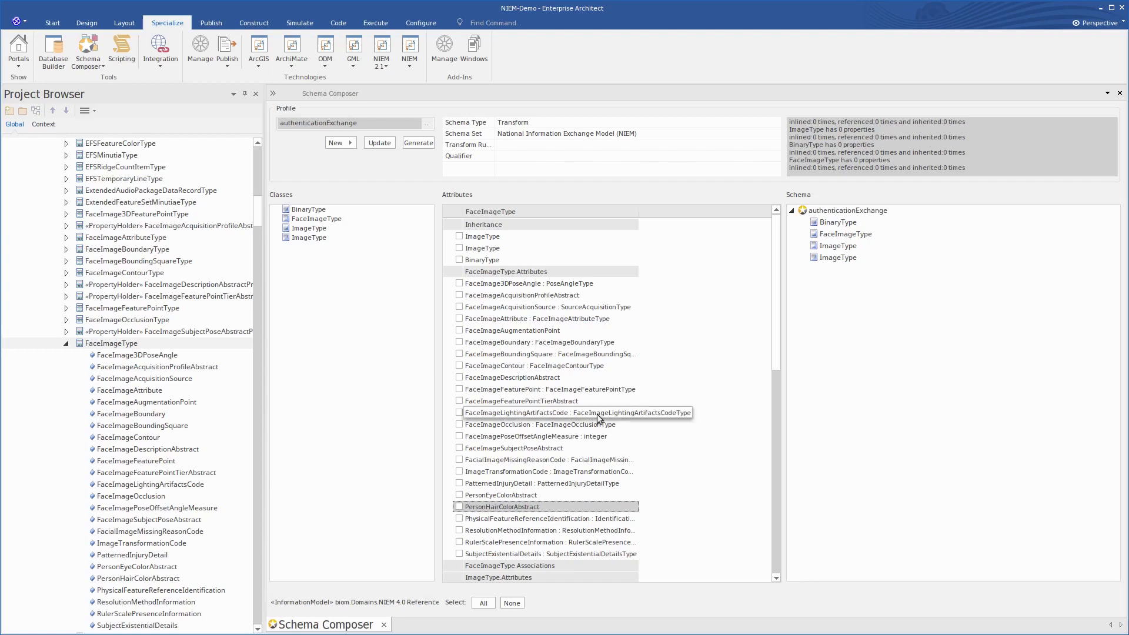
Include FaceImageFeaturePoint in FaceImageType, and FeaturePointHorizontalCoordinateValue and FeaturePointVerticalCoordinateValue in FaceImageFeaturePointType.
{"action": "left_click", "coordinate": [505, 390]}
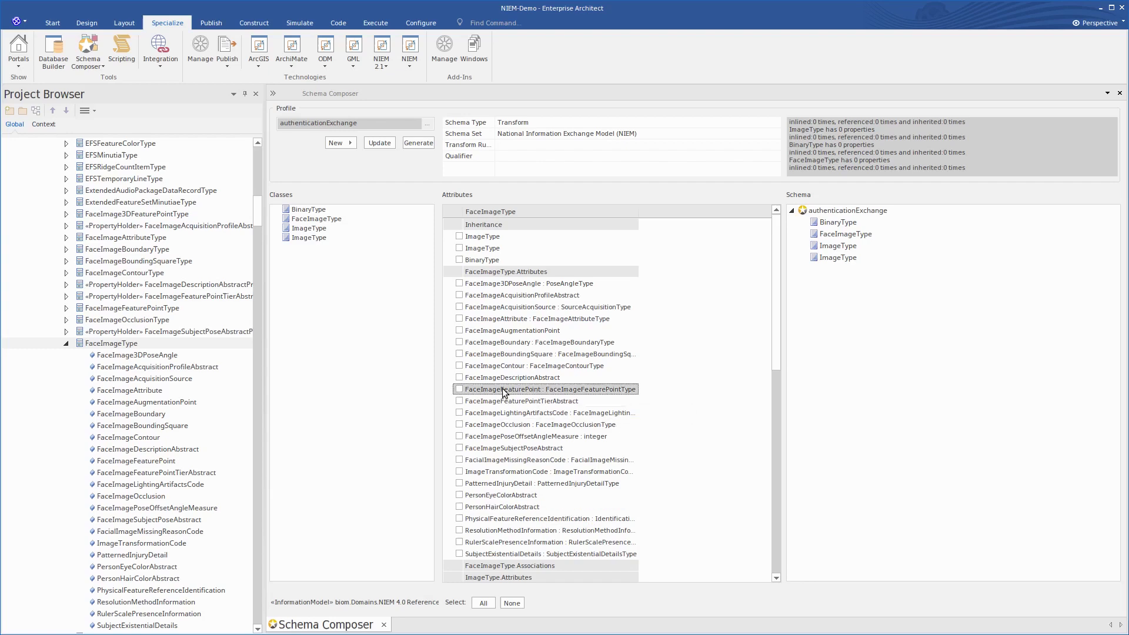
{"action": "left_click", "coordinate": [458, 389]}
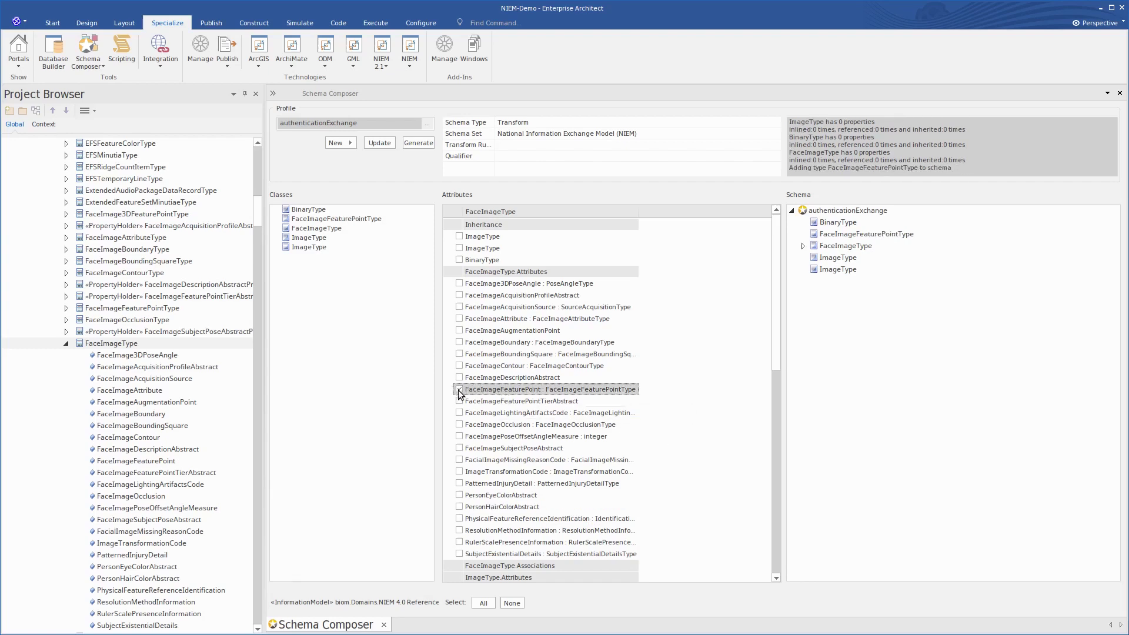
{"action": "left_click", "coordinate": [337, 218]}
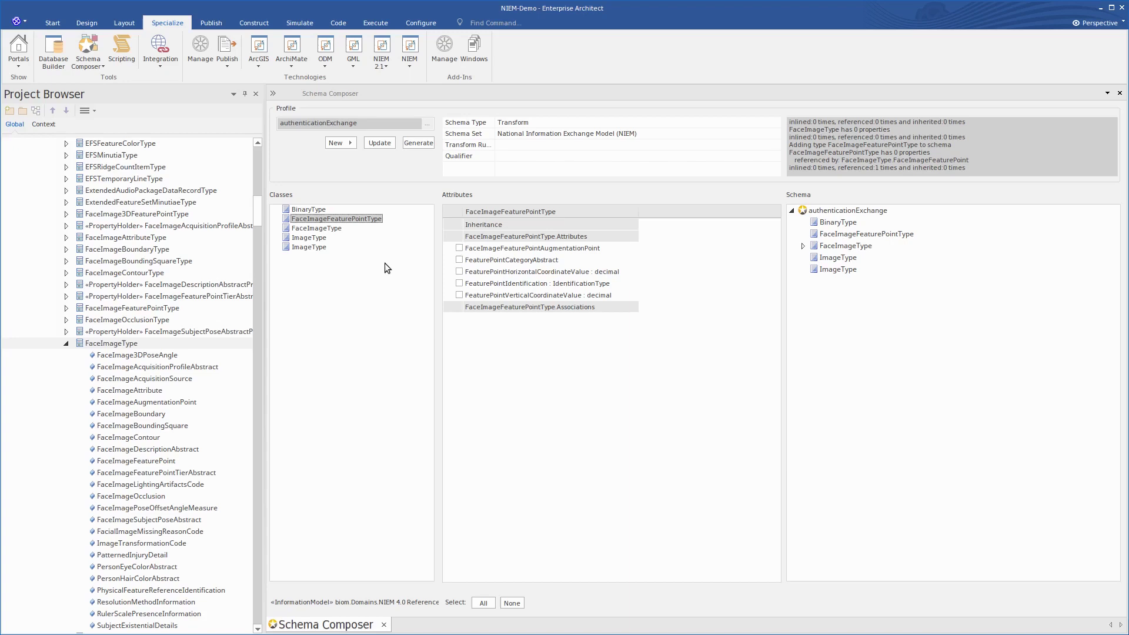
{"action": "left_click", "coordinate": [459, 271]}
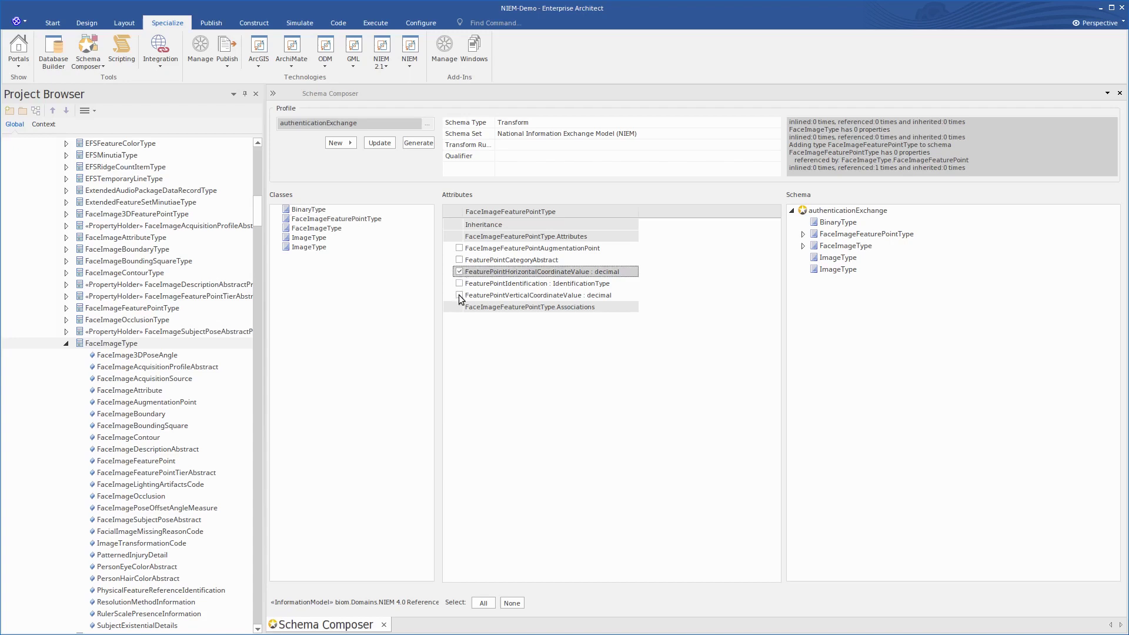
{"action": "left_click", "coordinate": [460, 295]}
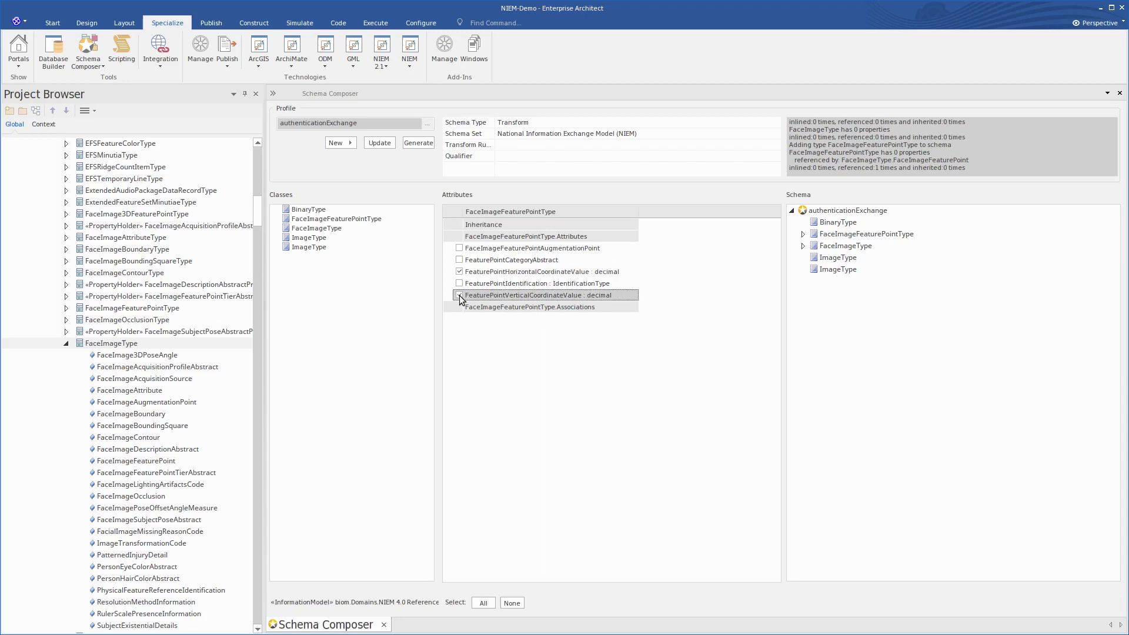
{"action": "left_click", "coordinate": [460, 296]}
Include BinaryObjectAbstract in BinaryType and Base64BinaryObject in BinaryObjectAbstractPropertyHolder.
{"action": "left_click", "coordinate": [307, 211]}
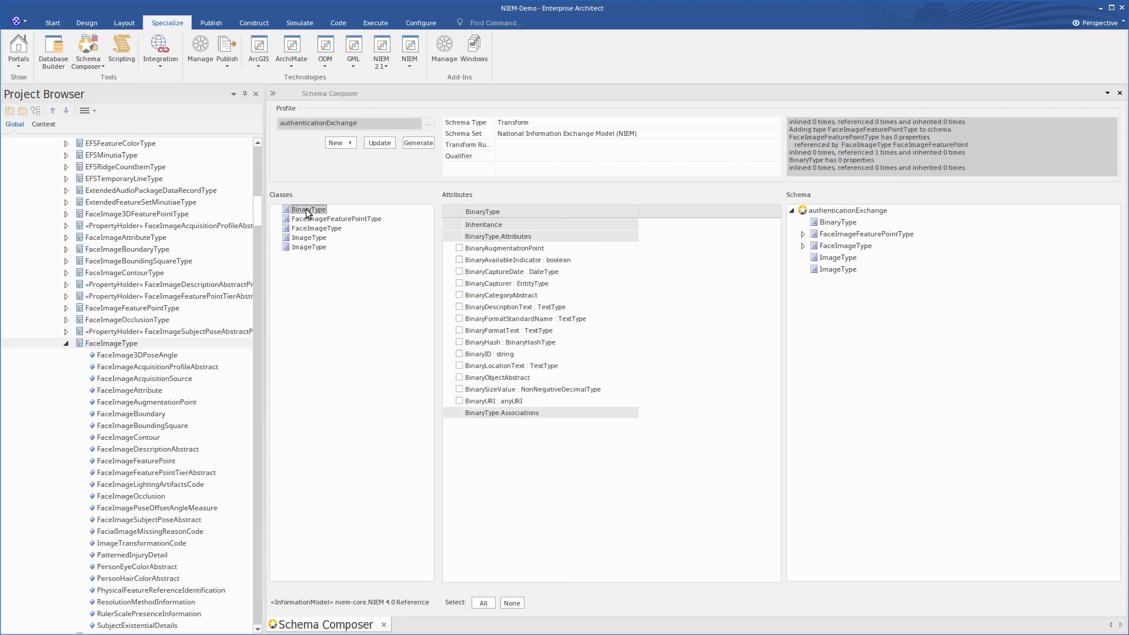
{"action": "left_click", "coordinate": [459, 377]}
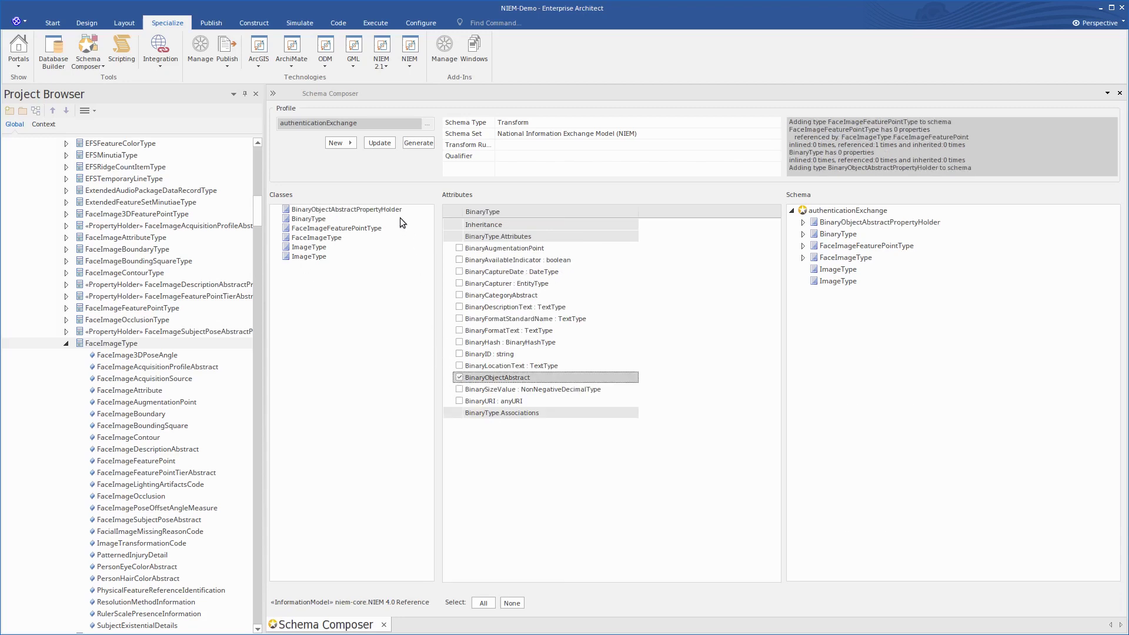
{"action": "left_click", "coordinate": [381, 210]}
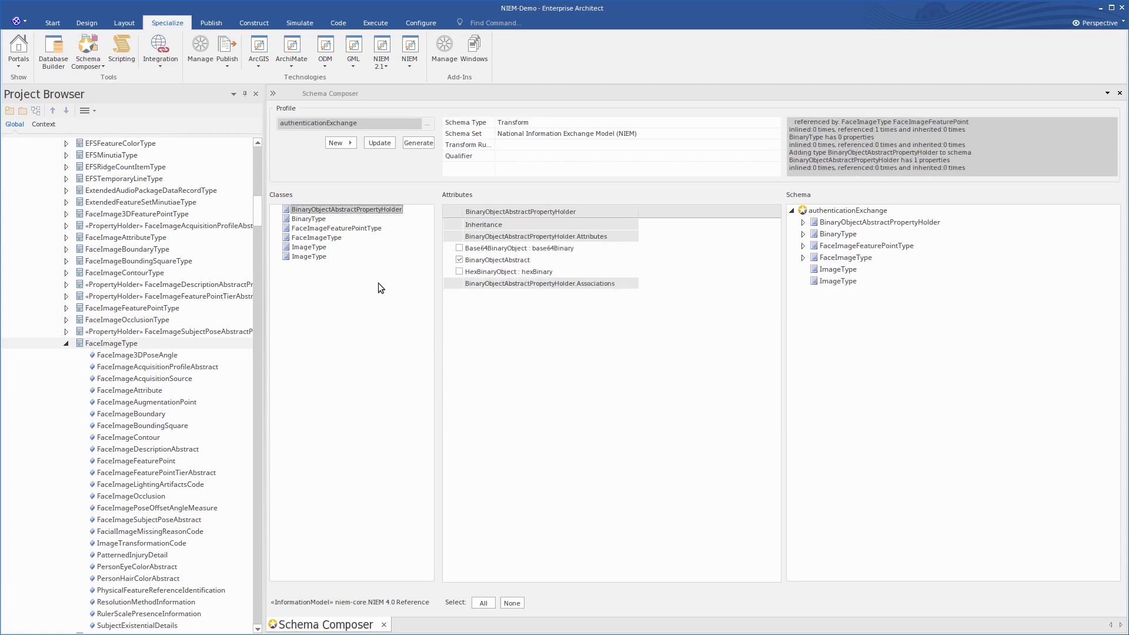
{"action": "left_click", "coordinate": [508, 262]}
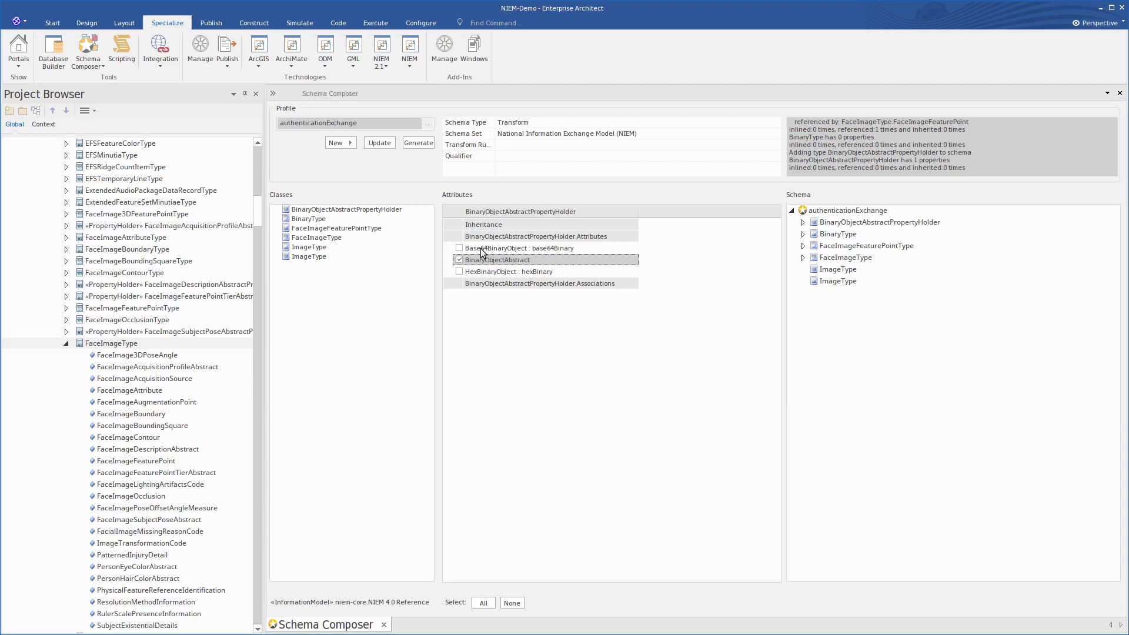
{"action": "left_click", "coordinate": [481, 252]}
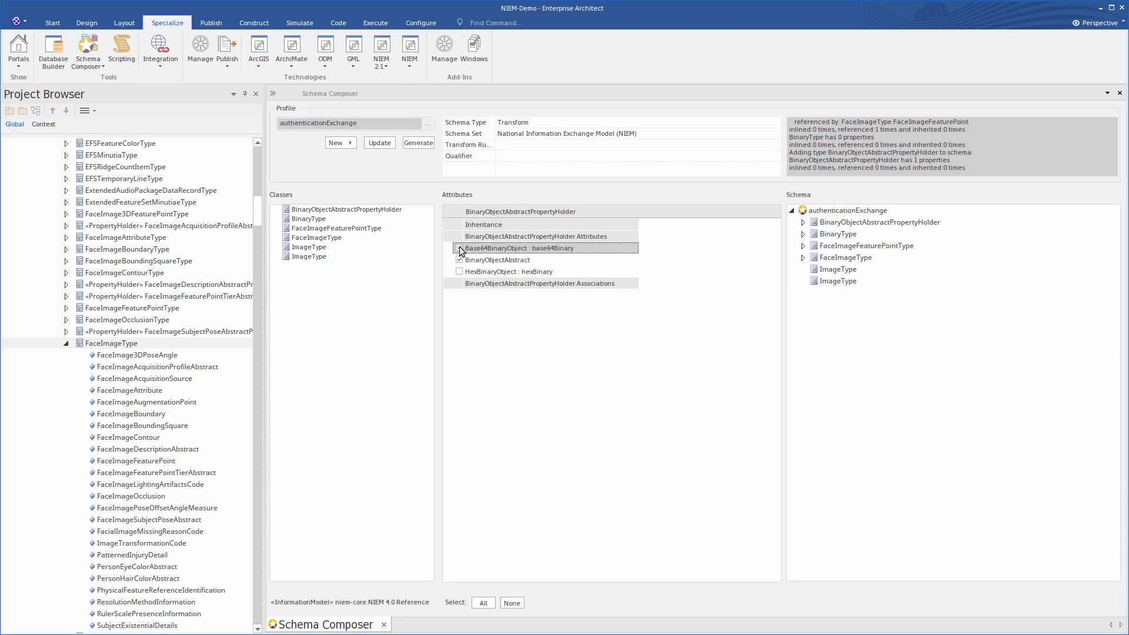
{"action": "left_click", "coordinate": [460, 249]}
Include BinaryCaptureDate in BinaryType and DateRepresentation in DateType.
{"action": "left_click", "coordinate": [322, 218]}
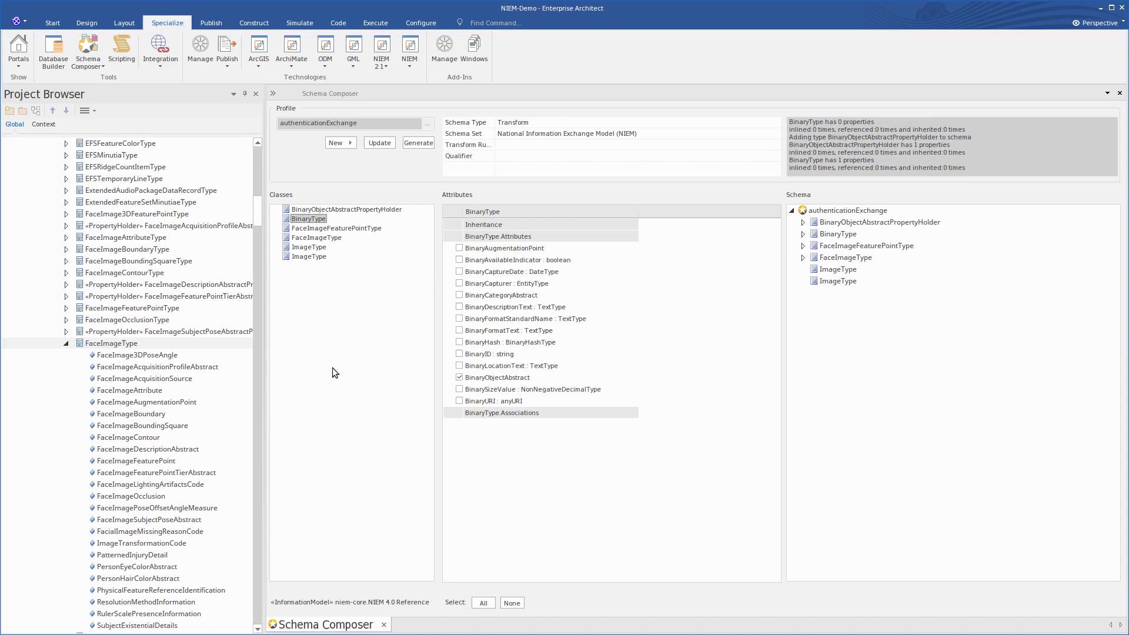
{"action": "left_click", "coordinate": [459, 272]}
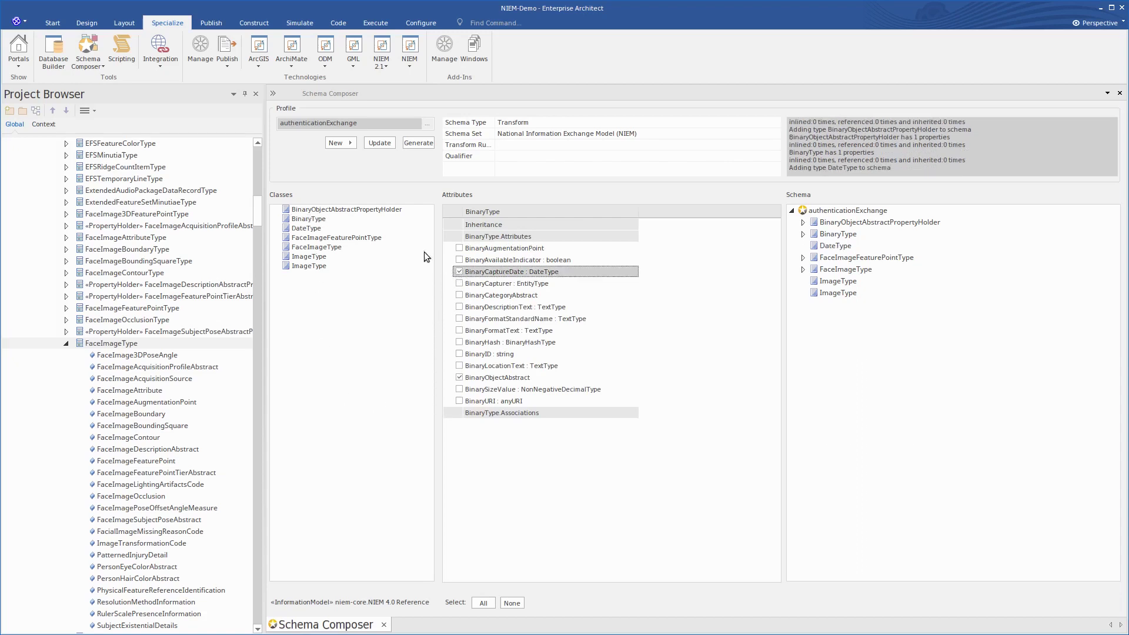
{"action": "left_click", "coordinate": [307, 229]}
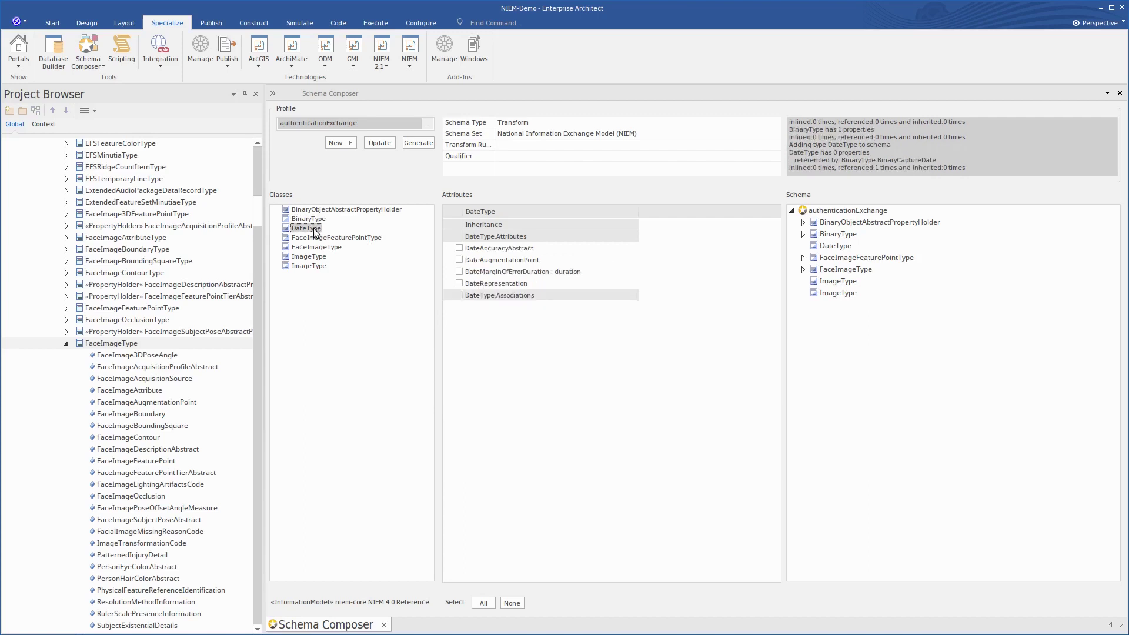
{"action": "left_click", "coordinate": [459, 283]}
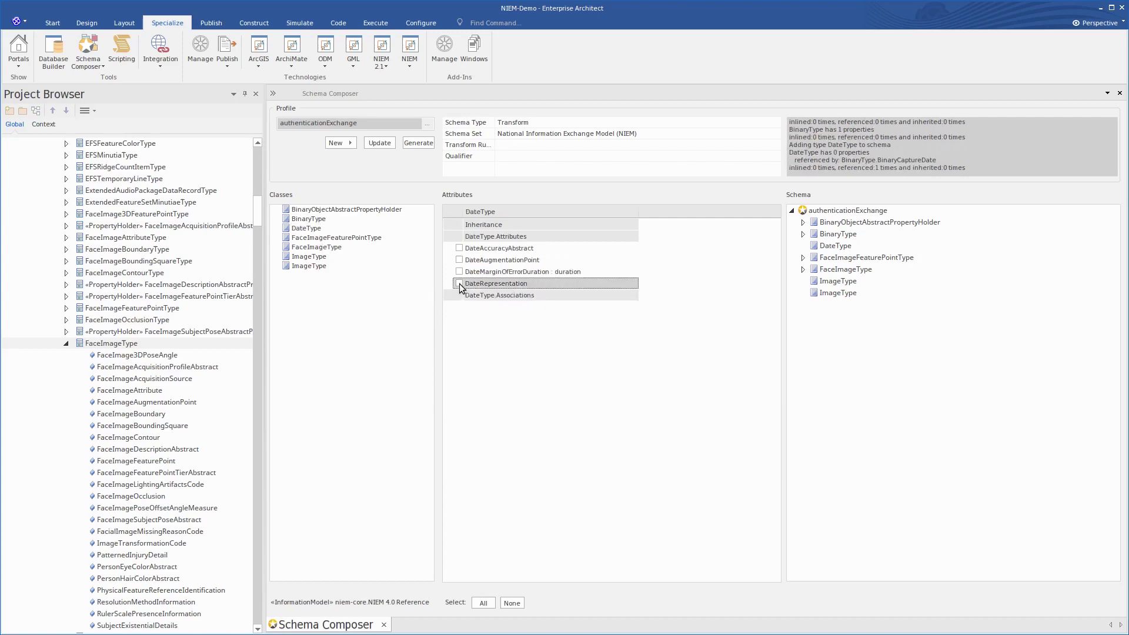
Include the Date attribute of type date in DateRepresentationPropertyHolder.
{"action": "left_click", "coordinate": [381, 228]}
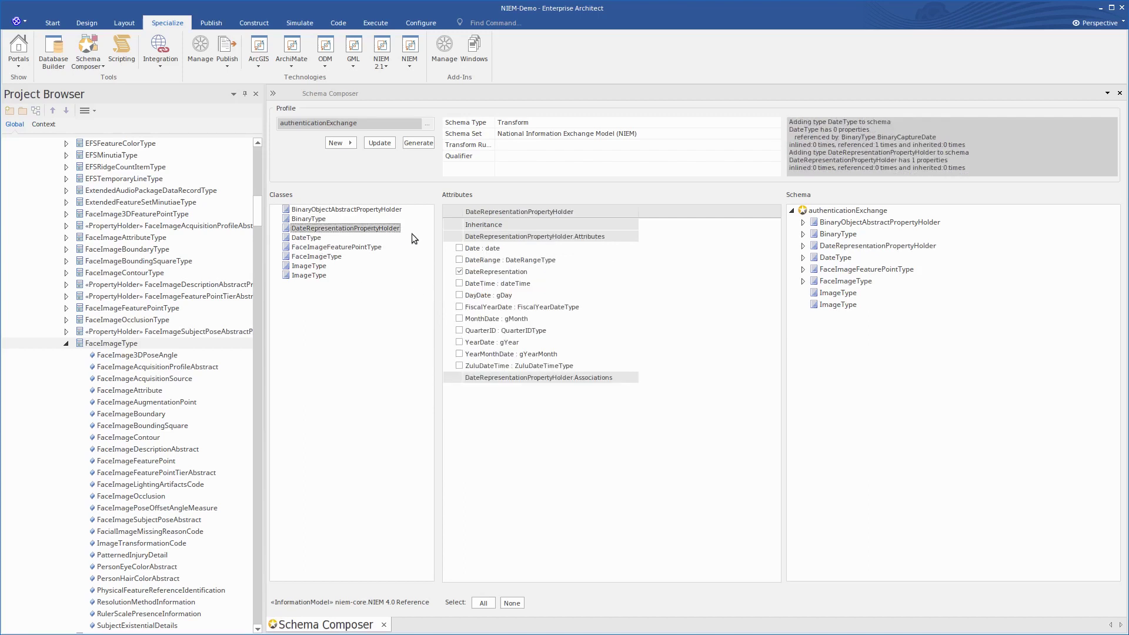
{"action": "left_click", "coordinate": [461, 251]}
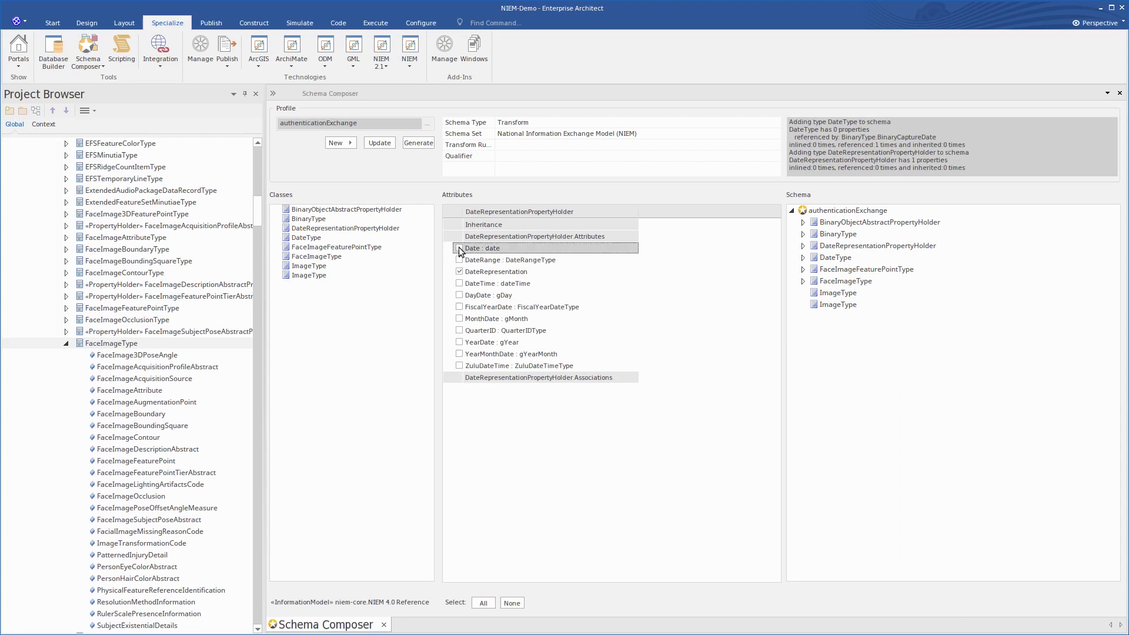
{"action": "left_click", "coordinate": [459, 248]}
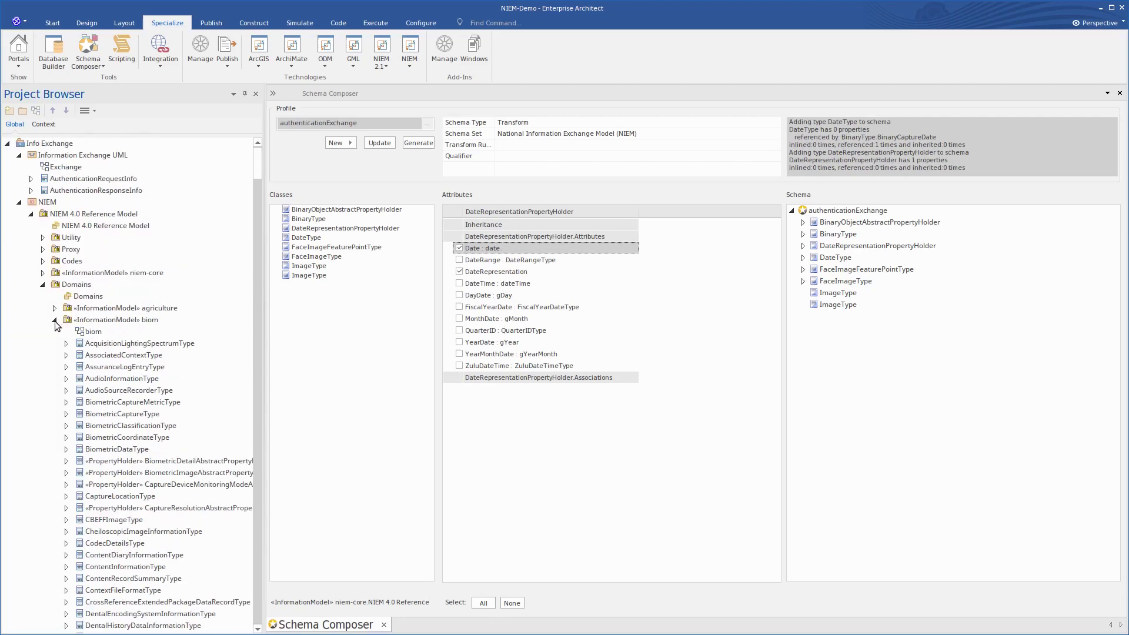
Add TextType from the niem-core information model of the NIEM 4.0 Reference Model to the transform's classes.
{"action": "left_click", "coordinate": [54, 320]}
{"action": "left_click", "coordinate": [43, 285]}
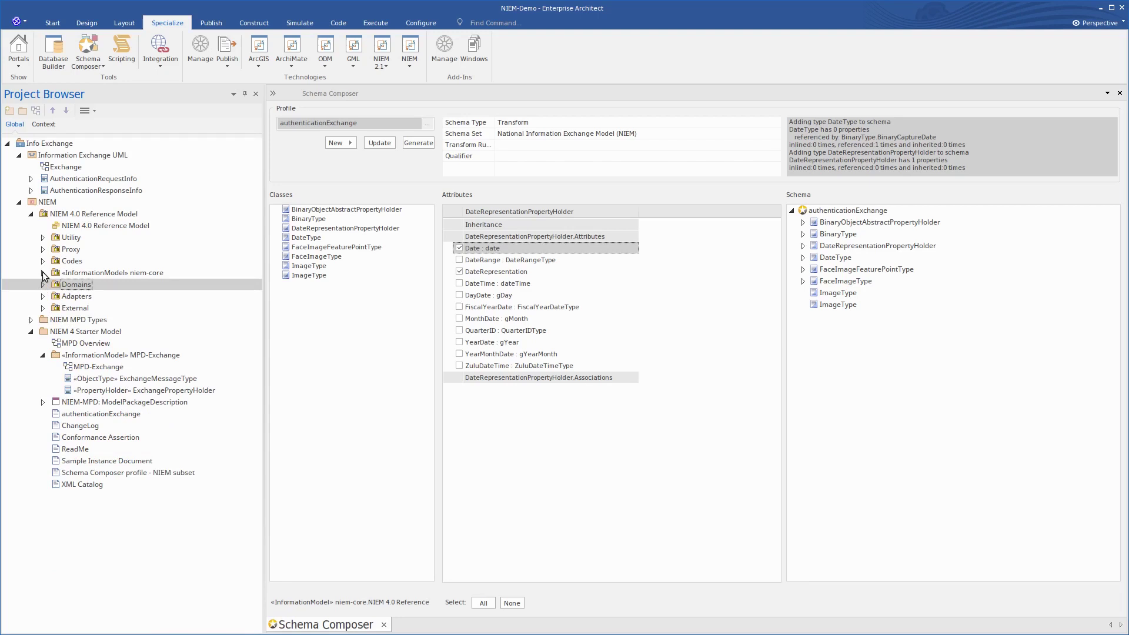
{"action": "left_click", "coordinate": [42, 272]}
{"action": "left_click_drag", "start_coordinate": [255, 154], "coordinate": [255, 586]}
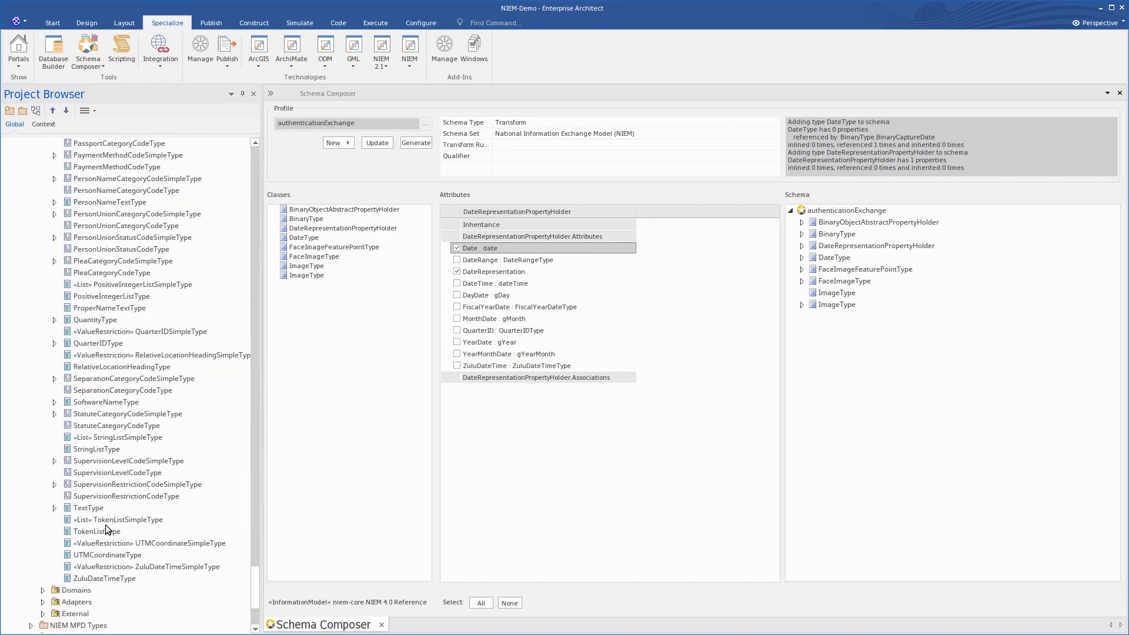
{"action": "left_click_drag", "start_coordinate": [68, 509], "coordinate": [313, 366]}
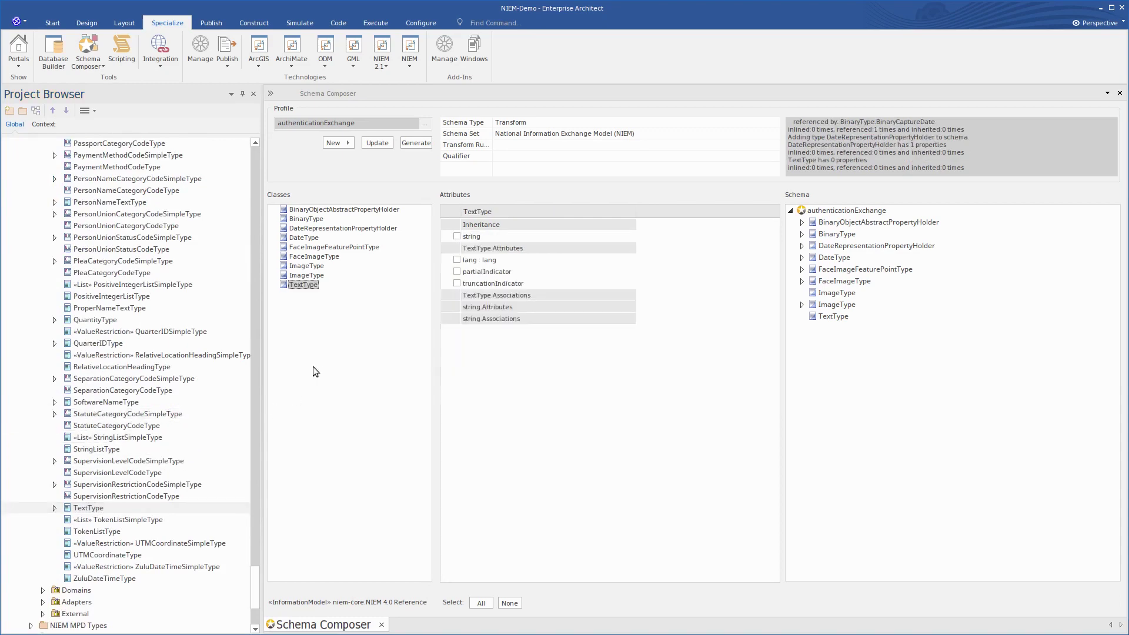
Add PersonType from niem-core to the transform's classes and include its PersonName attribute.
{"action": "left_click_drag", "start_coordinate": [255, 586], "coordinate": [250, 425]}
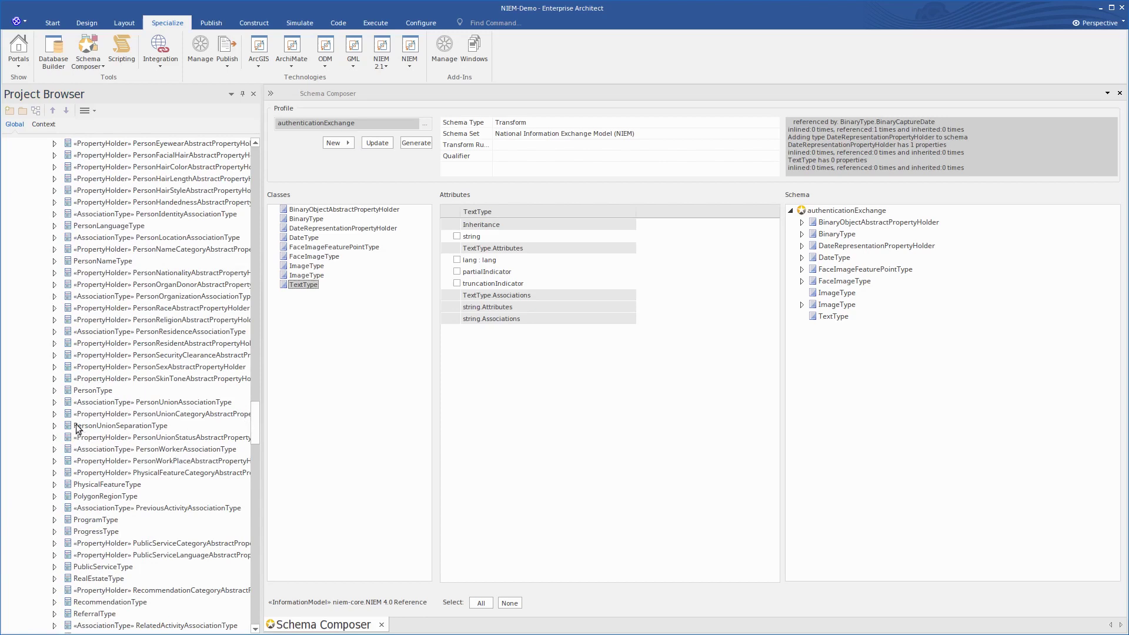
{"action": "left_click", "coordinate": [54, 393]}
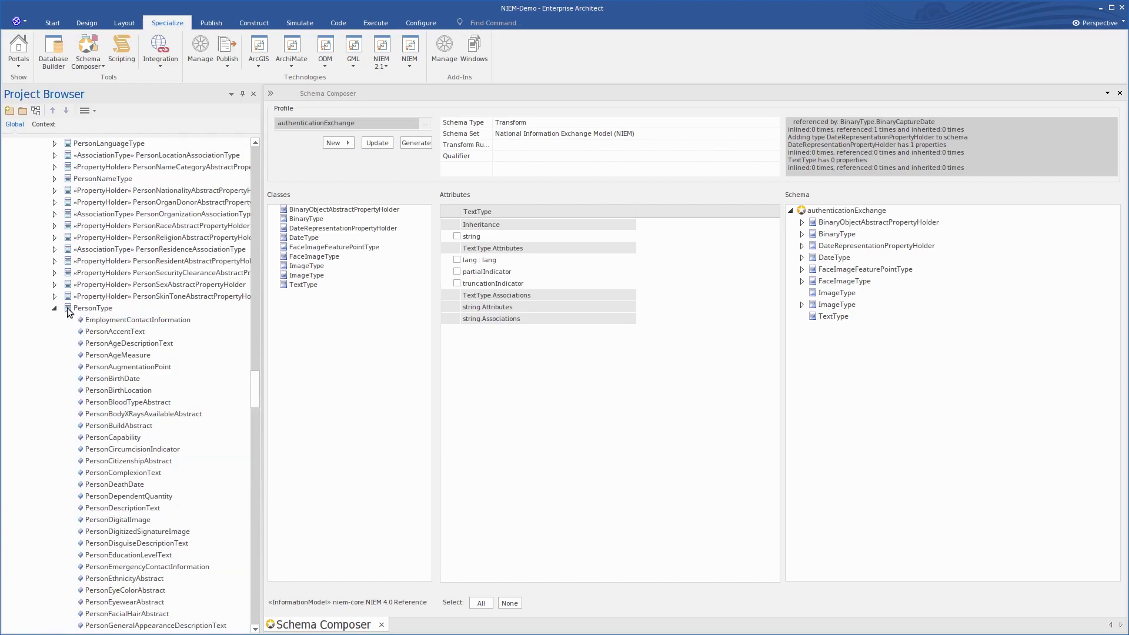
{"action": "left_click_drag", "start_coordinate": [89, 309], "coordinate": [294, 330]}
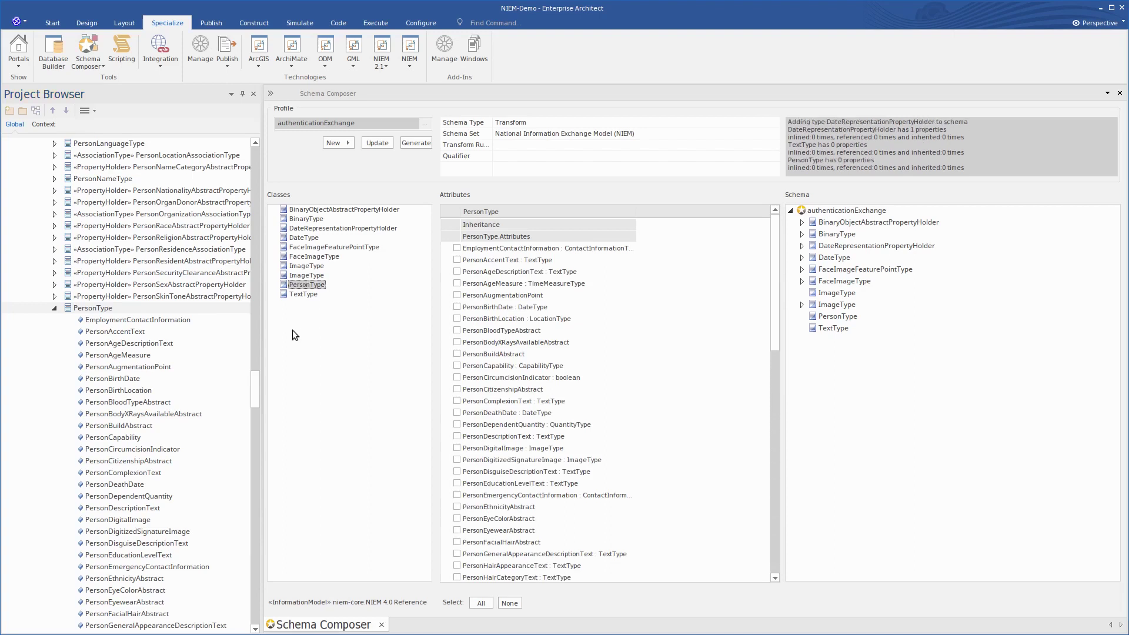
{"action": "scroll", "coordinate": [459, 450], "scroll_direction": "down", "scroll_amount": 10}
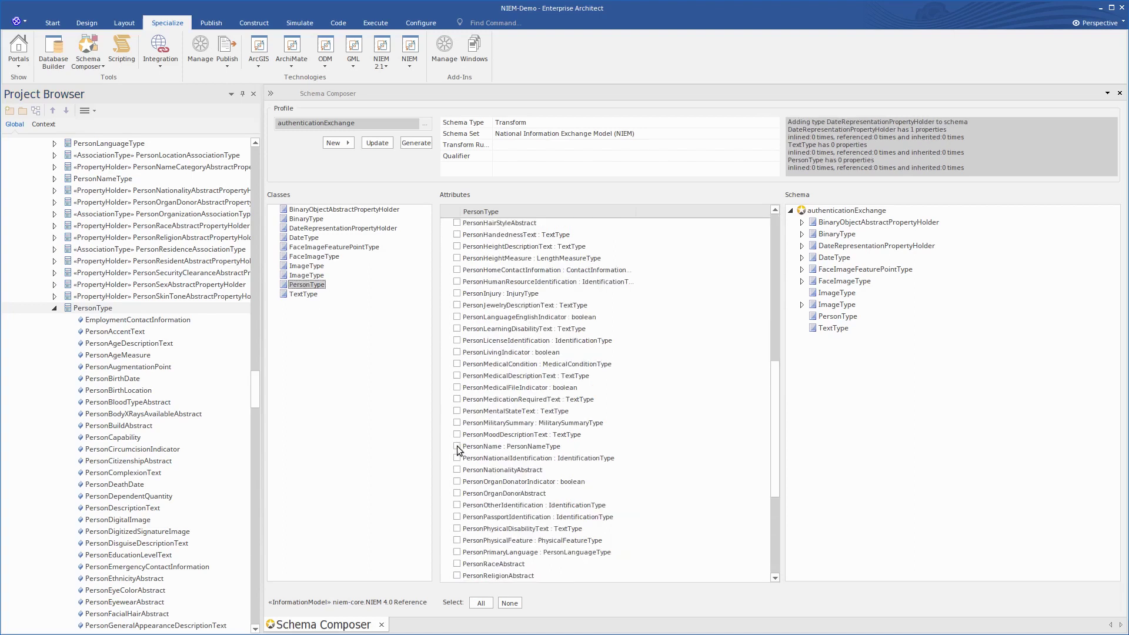
{"action": "left_click", "coordinate": [457, 447]}
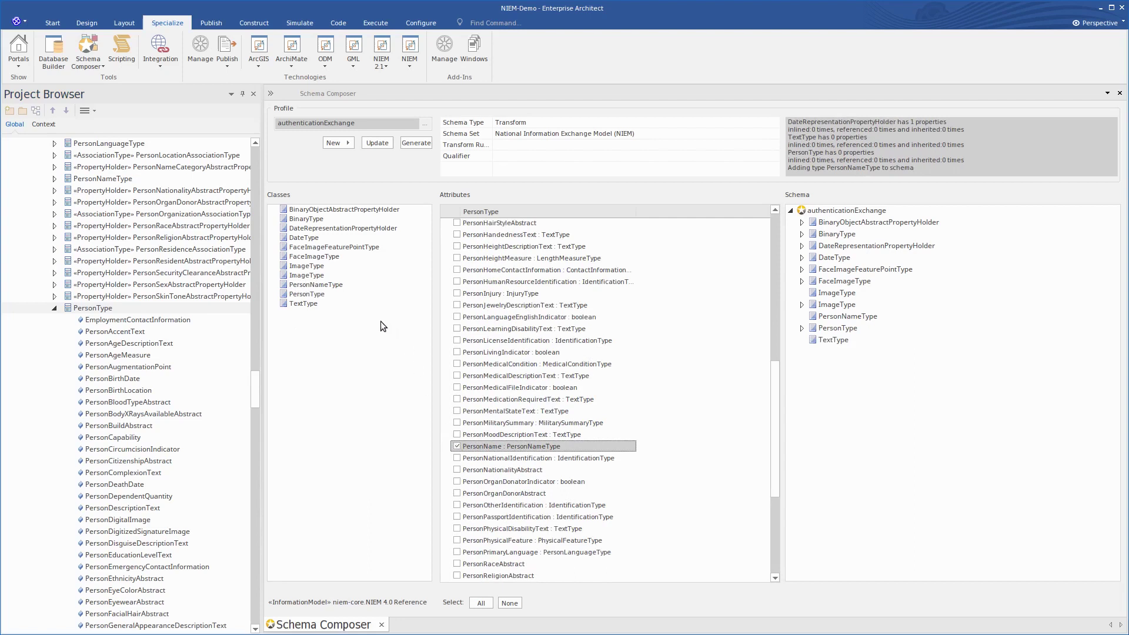
Include the PersonGivenName, PersonMiddleName and PersonSurName attributes in PersonNameType.
{"action": "left_click", "coordinate": [333, 285]}
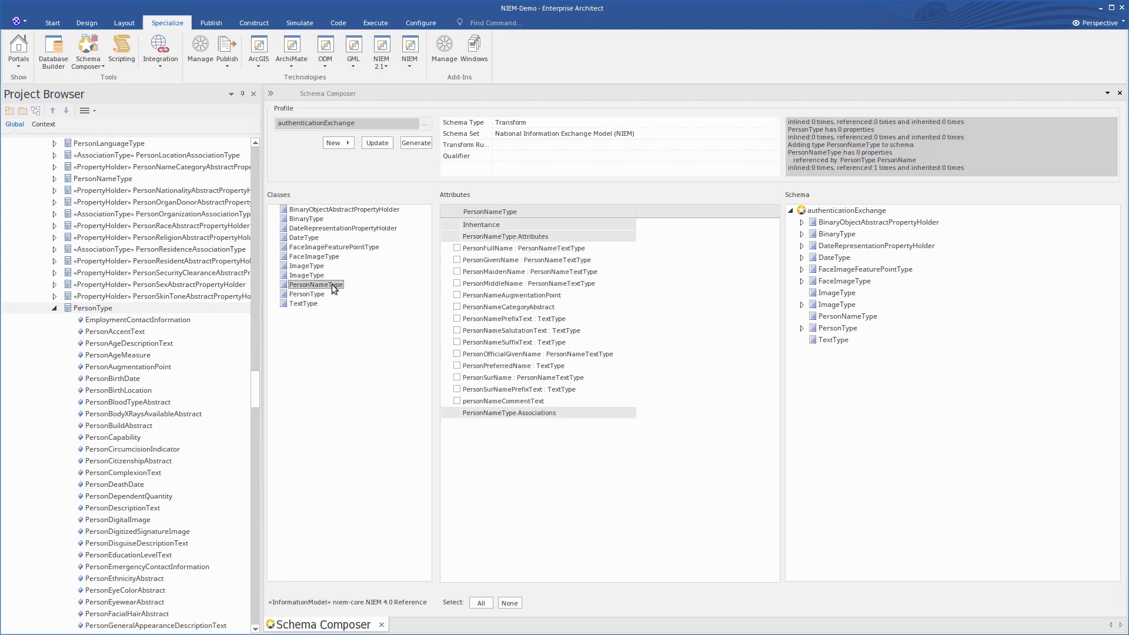
{"action": "left_click", "coordinate": [457, 260]}
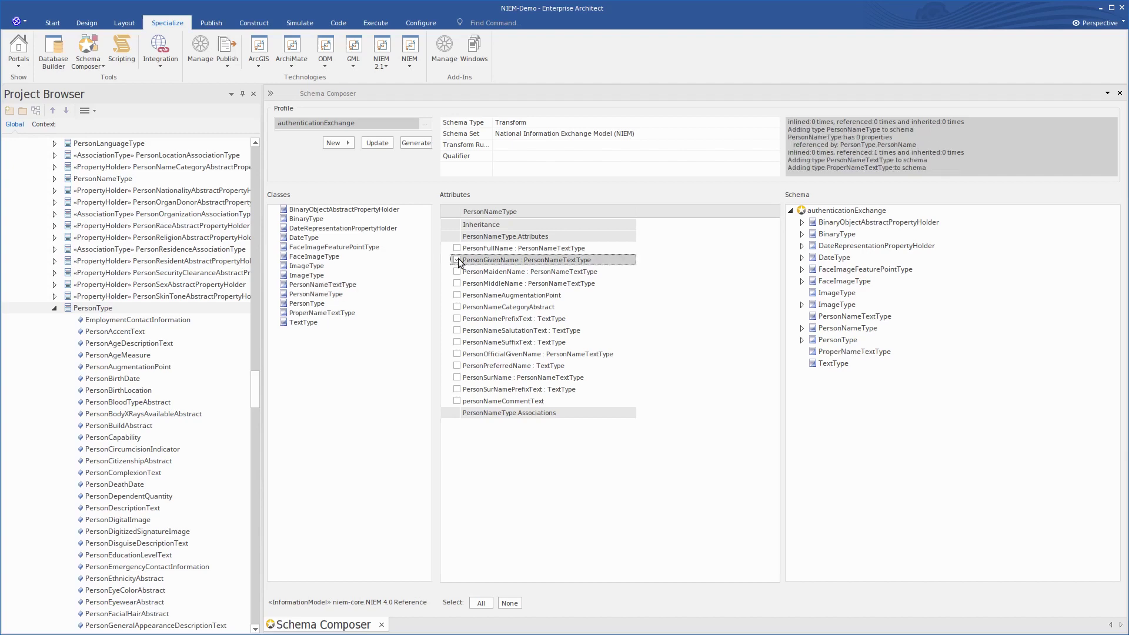
{"action": "left_click", "coordinate": [457, 283]}
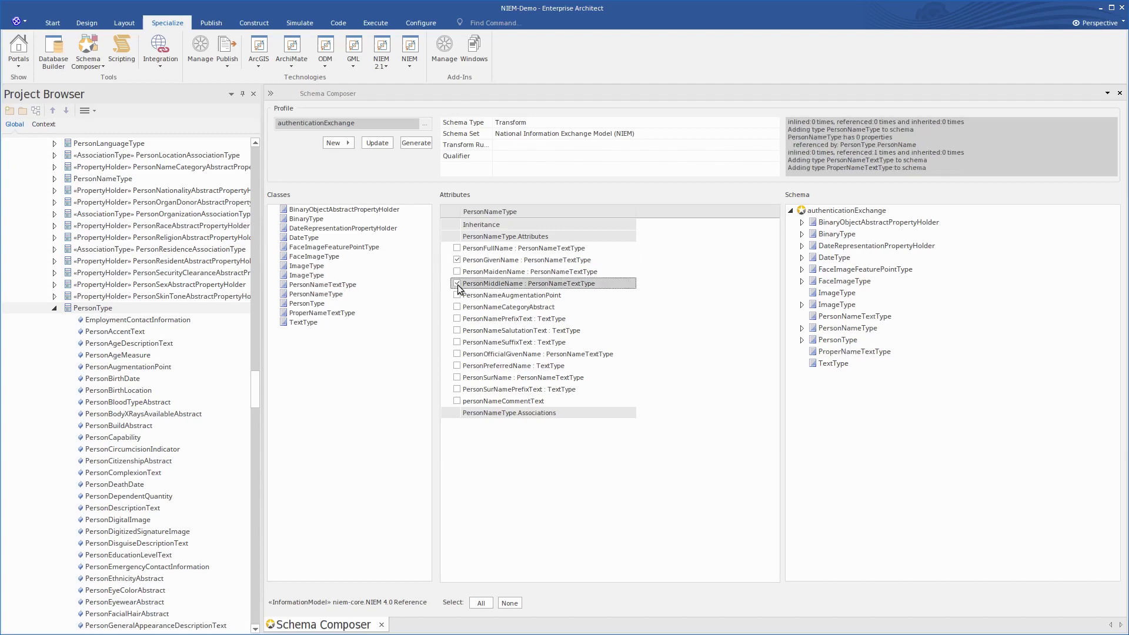
{"action": "left_click", "coordinate": [457, 378]}
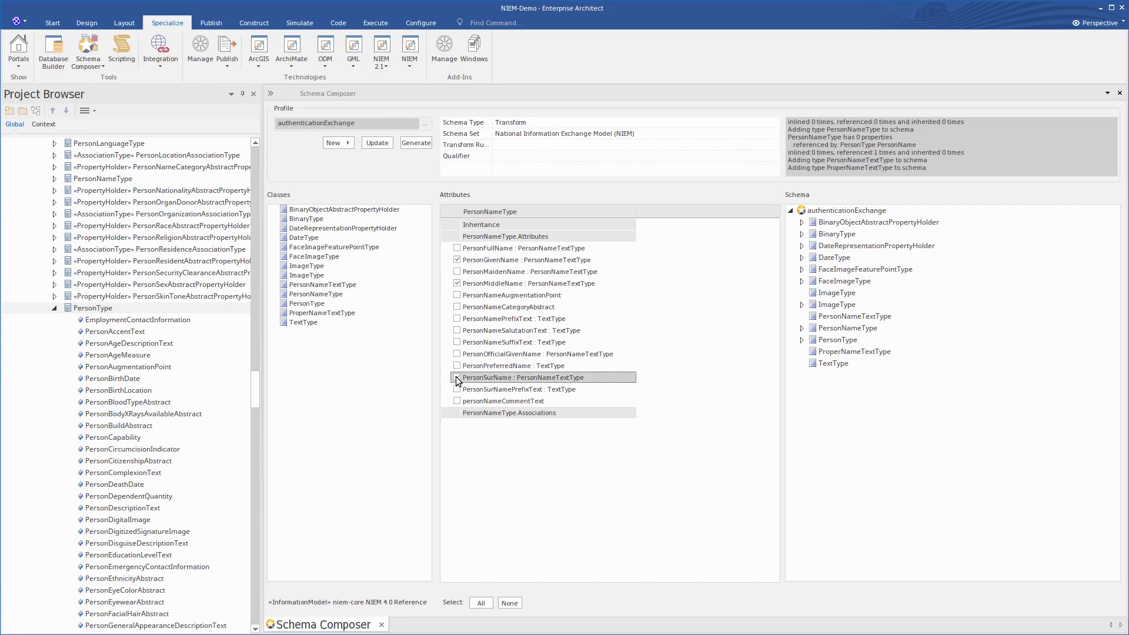
{"action": "left_click", "coordinate": [457, 378]}
Review the inheritance options of PersonNameTextType and ProperNameTextType, and save the updated authenticationExchange profile.
{"action": "left_click", "coordinate": [331, 286]}
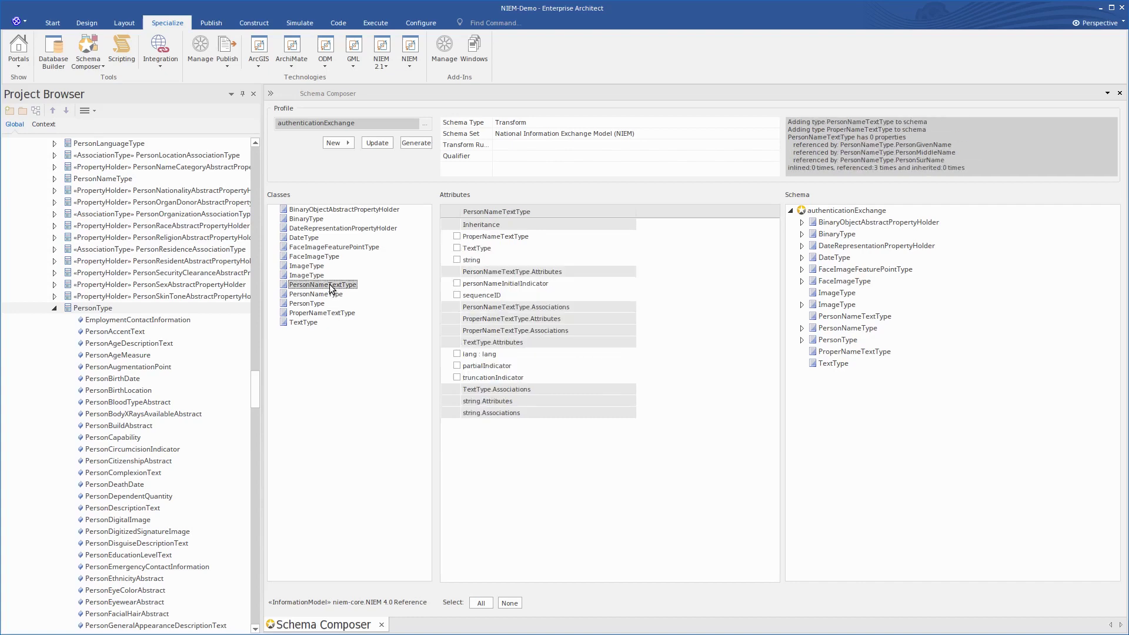
{"action": "left_click", "coordinate": [540, 237]}
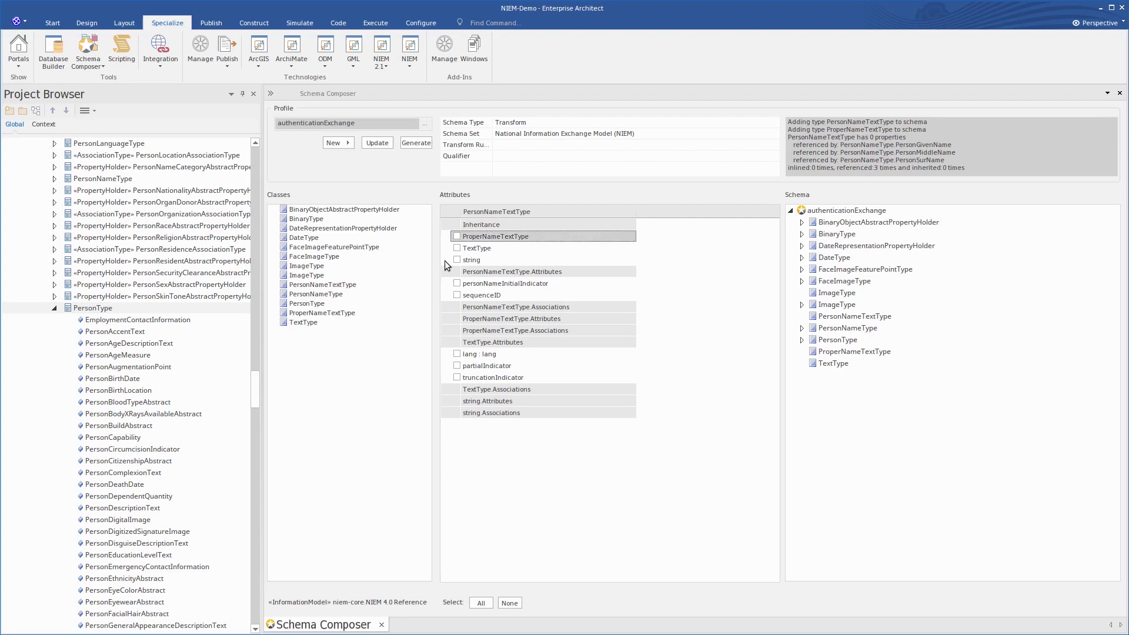
{"action": "left_click", "coordinate": [353, 312]}
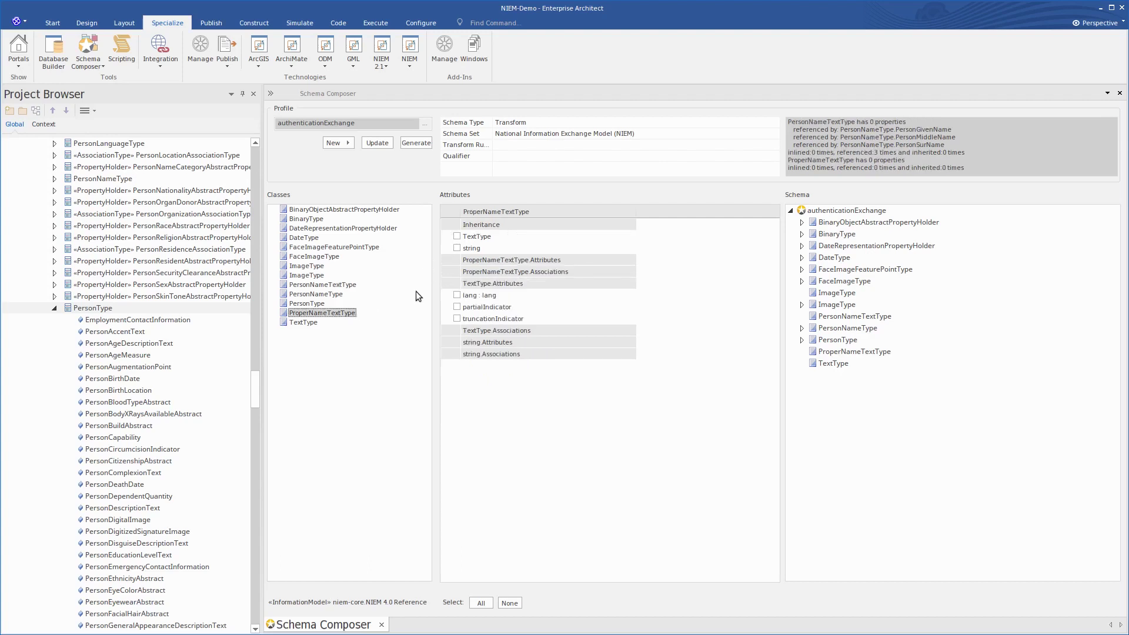
{"action": "double_click", "coordinate": [515, 235]}
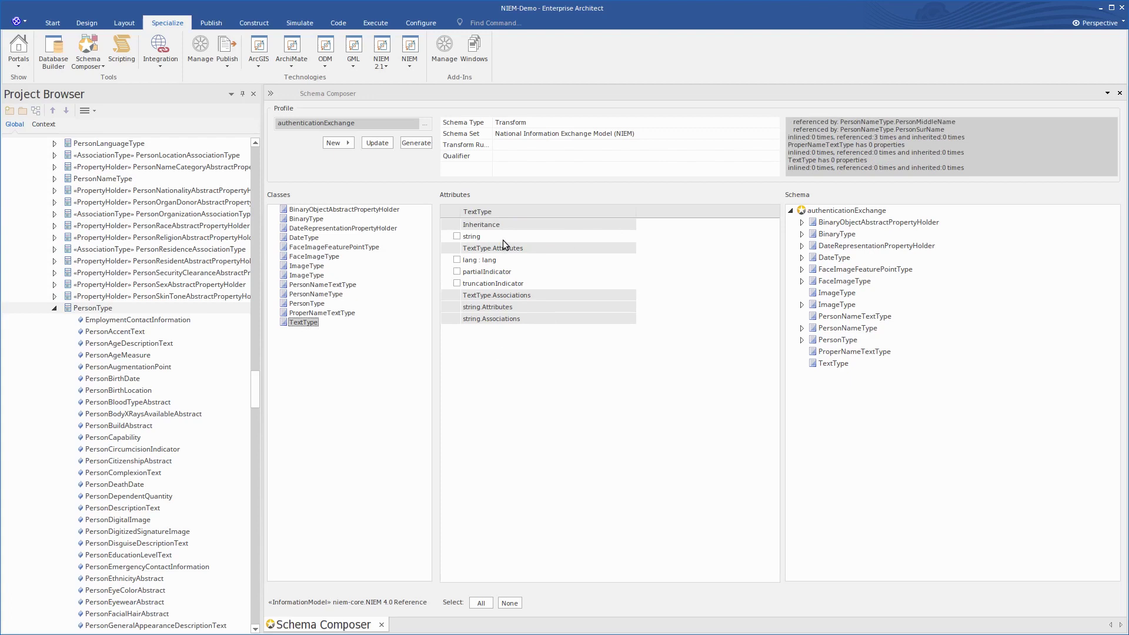
{"action": "left_click", "coordinate": [372, 142]}
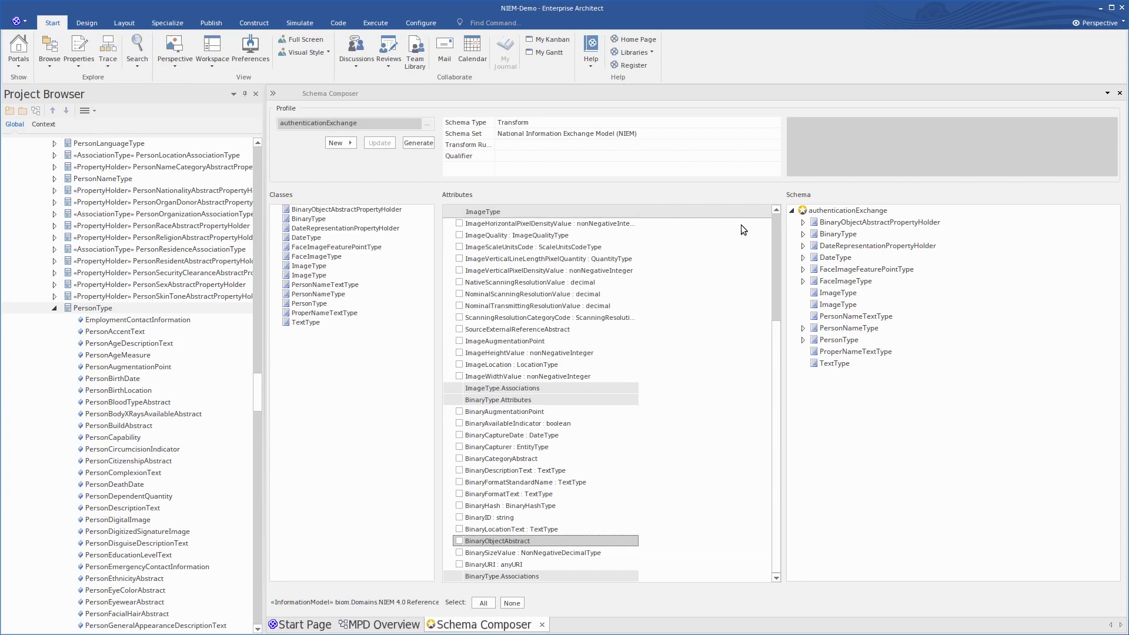
Examine the attributes included under each type in the authenticationExchange schema, from BinaryObjectAbstractPropertyHolder to PersonType.
{"action": "left_click", "coordinate": [803, 222]}
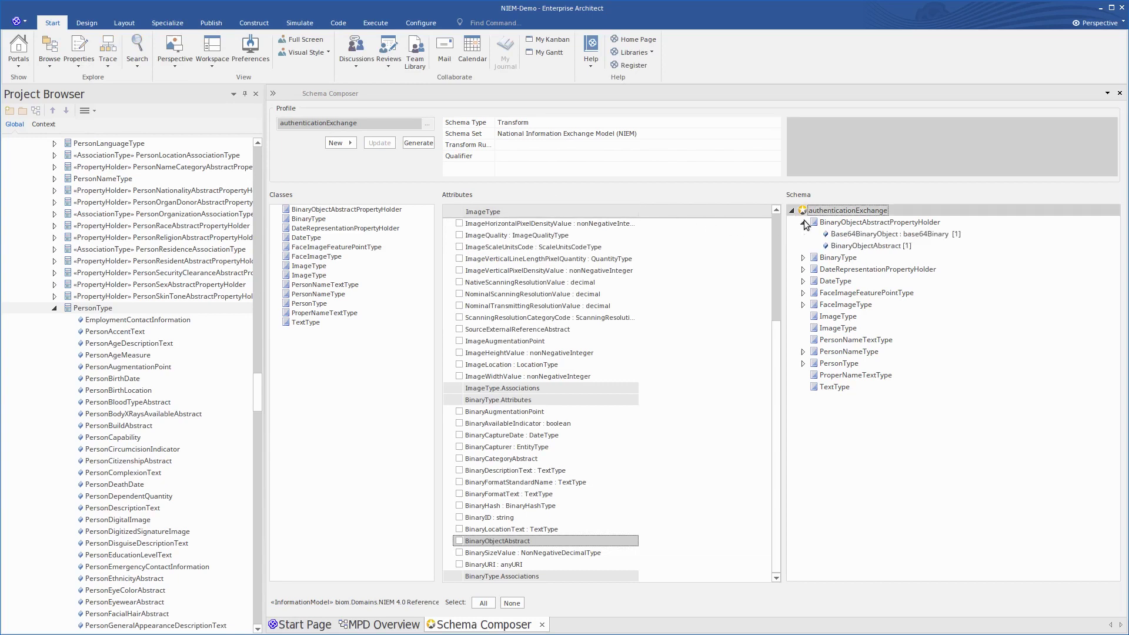
{"action": "left_click", "coordinate": [803, 258]}
{"action": "left_click", "coordinate": [804, 293]}
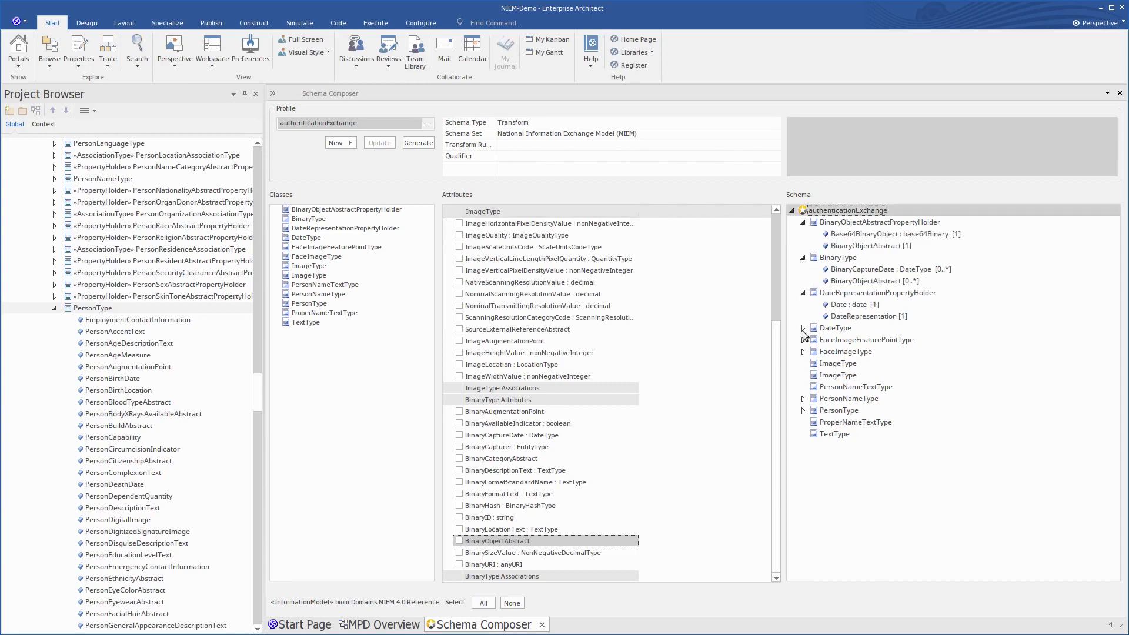
{"action": "left_click", "coordinate": [803, 328]}
{"action": "left_click", "coordinate": [803, 352]}
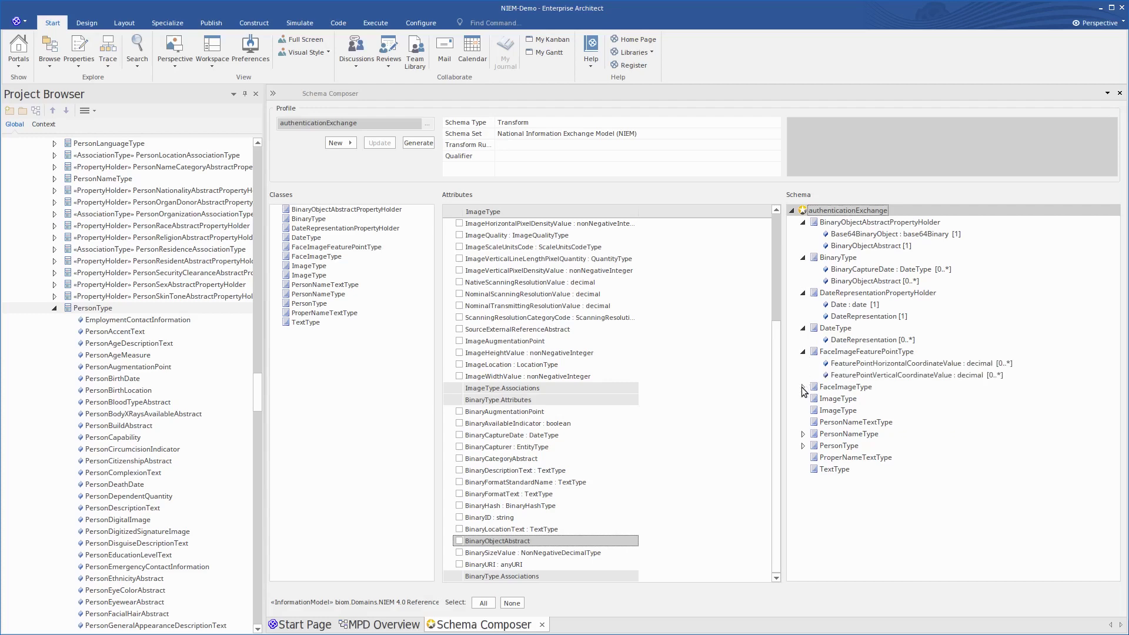
{"action": "left_click", "coordinate": [803, 387]}
{"action": "left_click", "coordinate": [803, 447]}
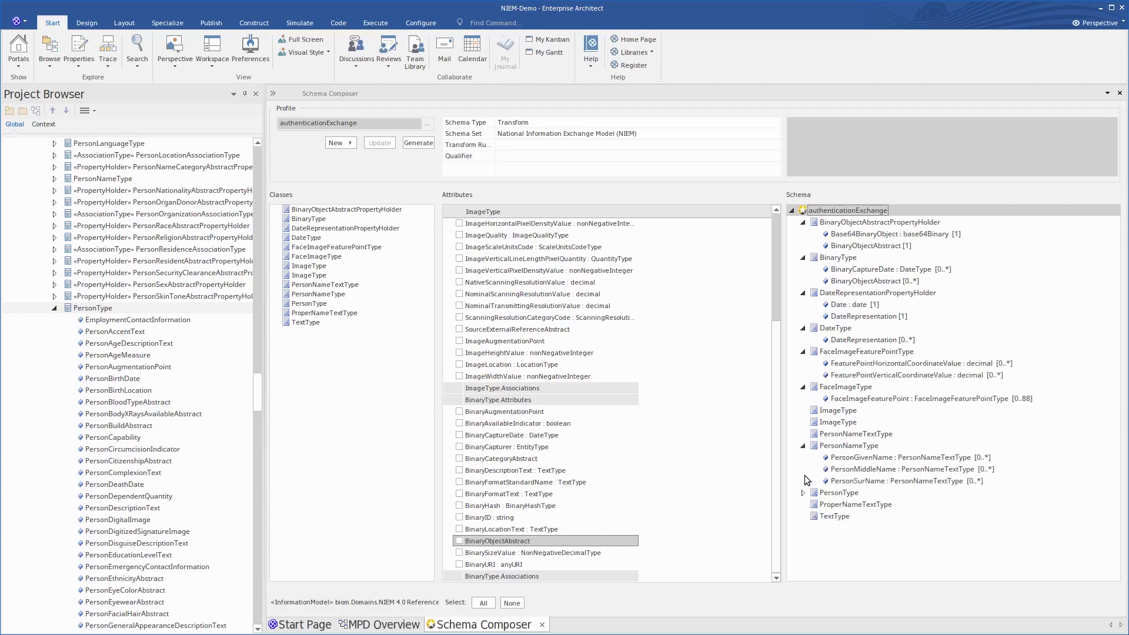
{"action": "left_click", "coordinate": [803, 493]}
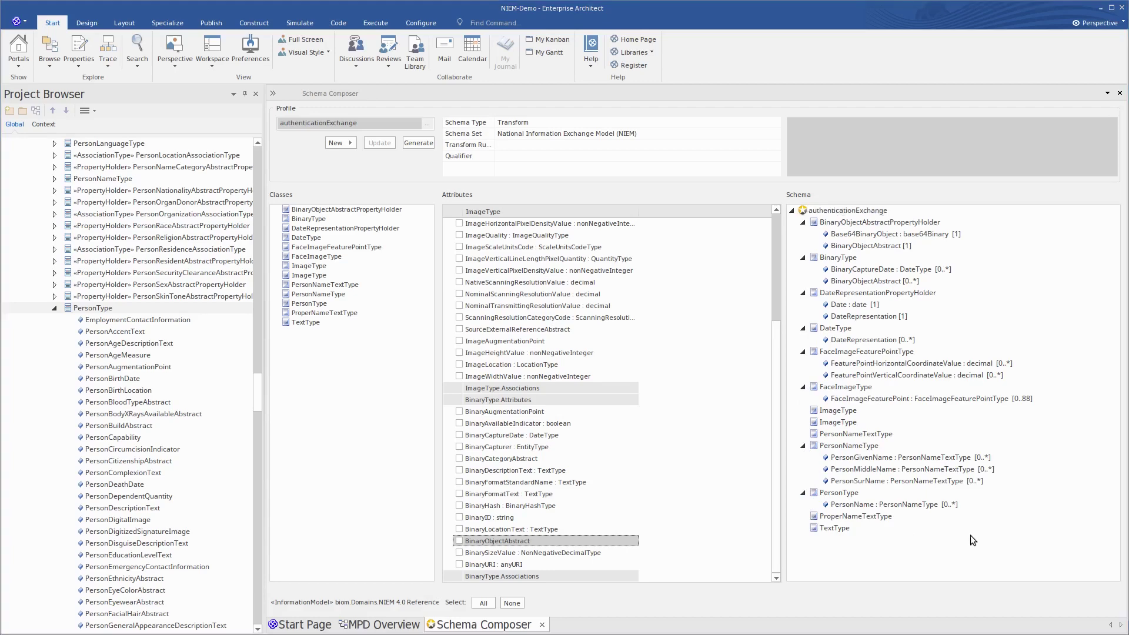
Collapse the NIEM 4.0 Reference Model in the project tree, and expand and select the NIEM 4 Starter Model package.
{"action": "left_click", "coordinate": [55, 308]}
{"action": "scroll", "coordinate": [112, 309], "scroll_direction": "up", "scroll_amount": 20}
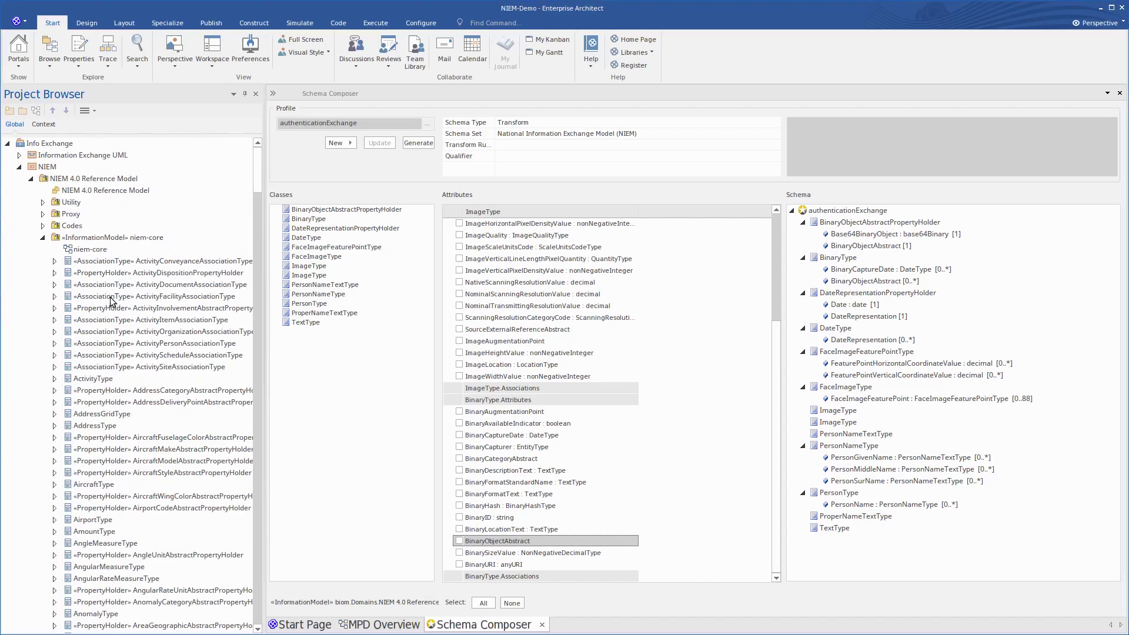
{"action": "left_click", "coordinate": [43, 238]}
{"action": "left_click", "coordinate": [31, 178]}
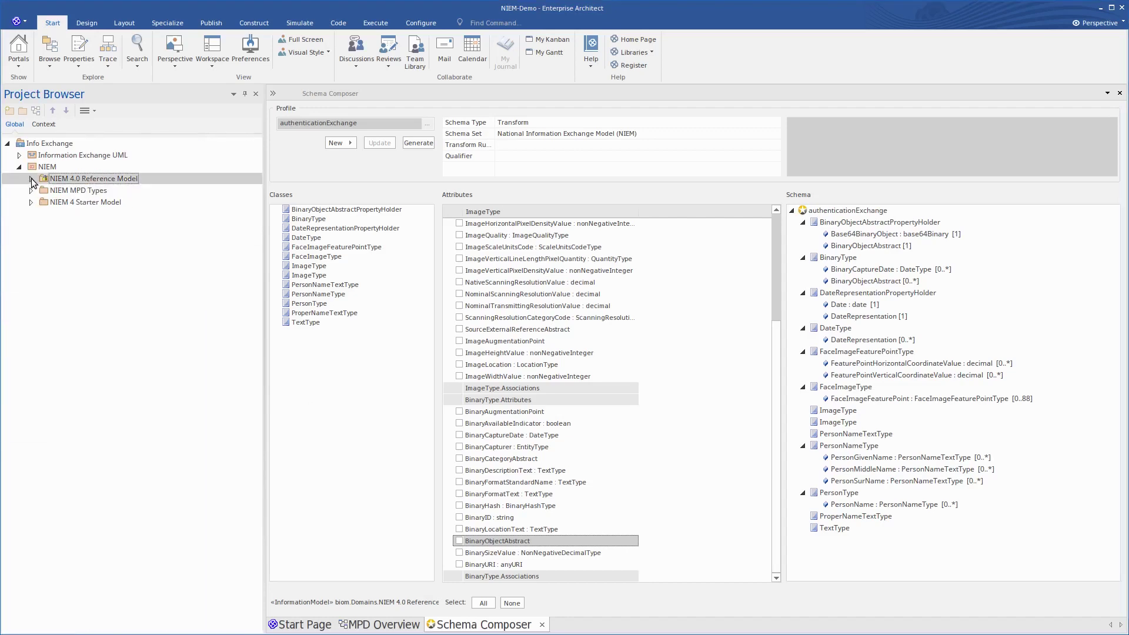
{"action": "left_click", "coordinate": [31, 202]}
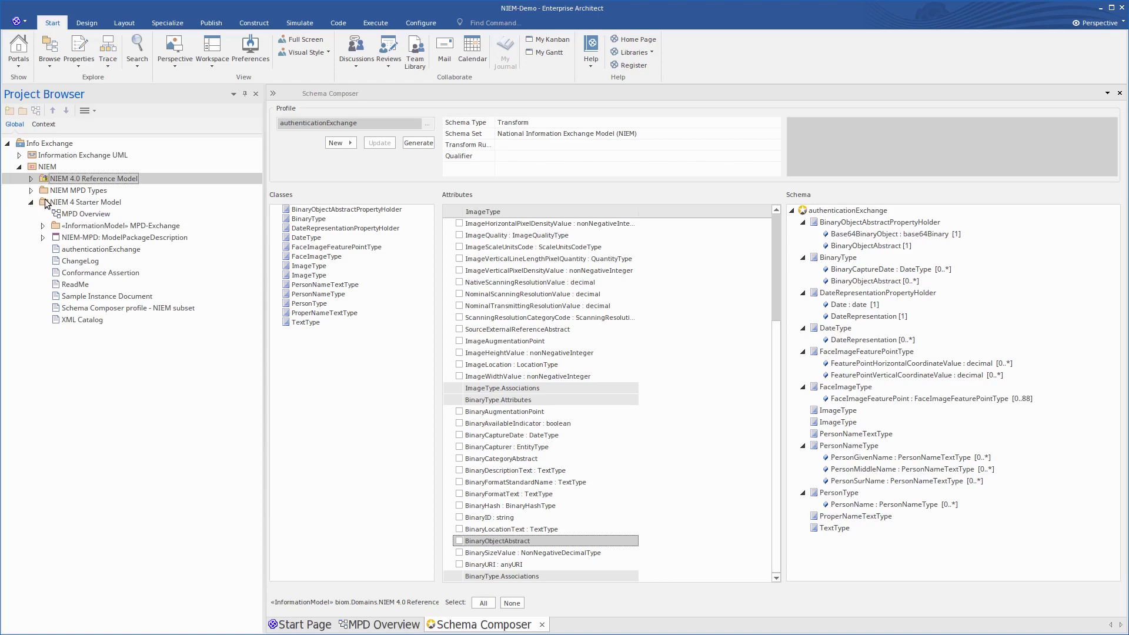
{"action": "left_click", "coordinate": [48, 202]}
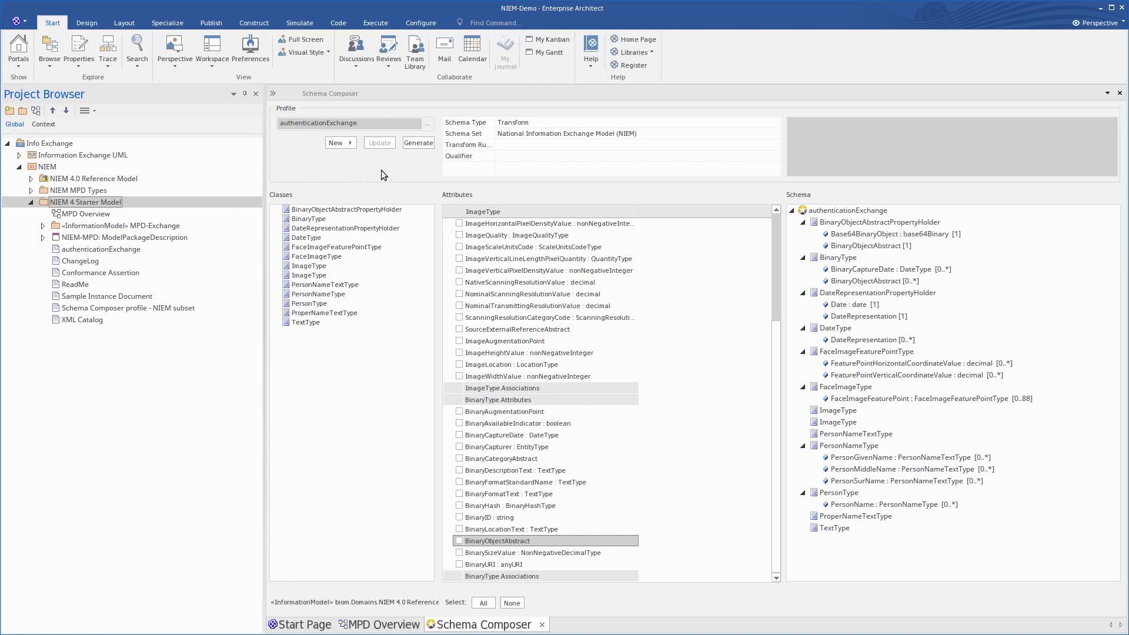
Generate a NIEM Model Subset from the authenticationExchange profile into the NIEM 4 Starter Model package.
{"action": "left_click", "coordinate": [418, 143]}
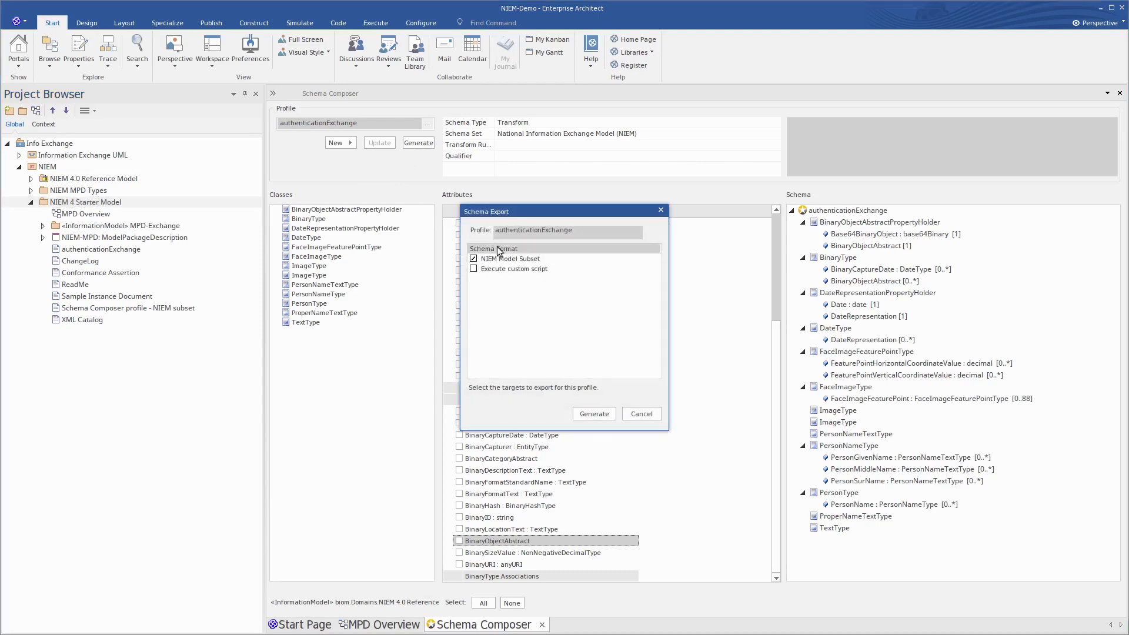
{"action": "left_click", "coordinate": [510, 261]}
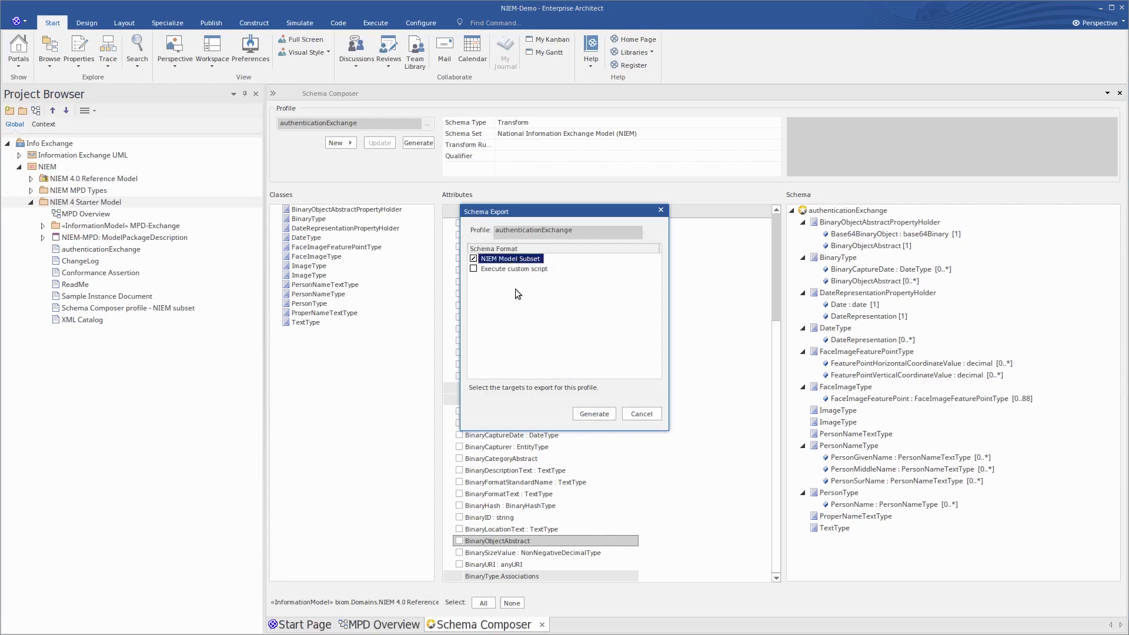
{"action": "left_click", "coordinate": [588, 417]}
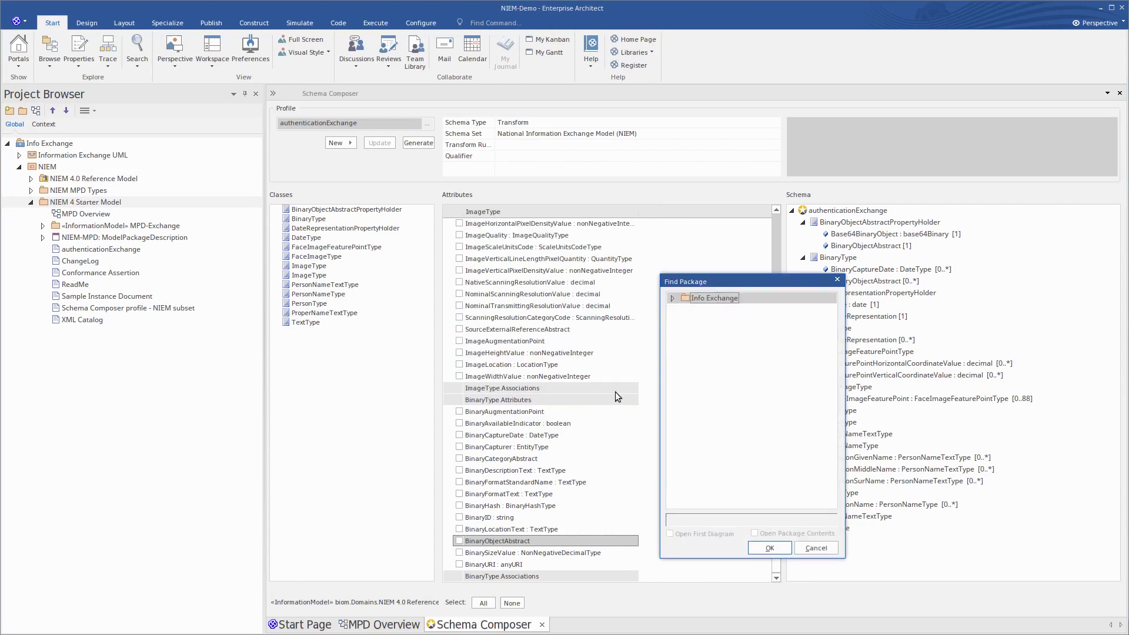
{"action": "left_click", "coordinate": [672, 297]}
{"action": "left_click", "coordinate": [685, 321]}
{"action": "left_click", "coordinate": [696, 357]}
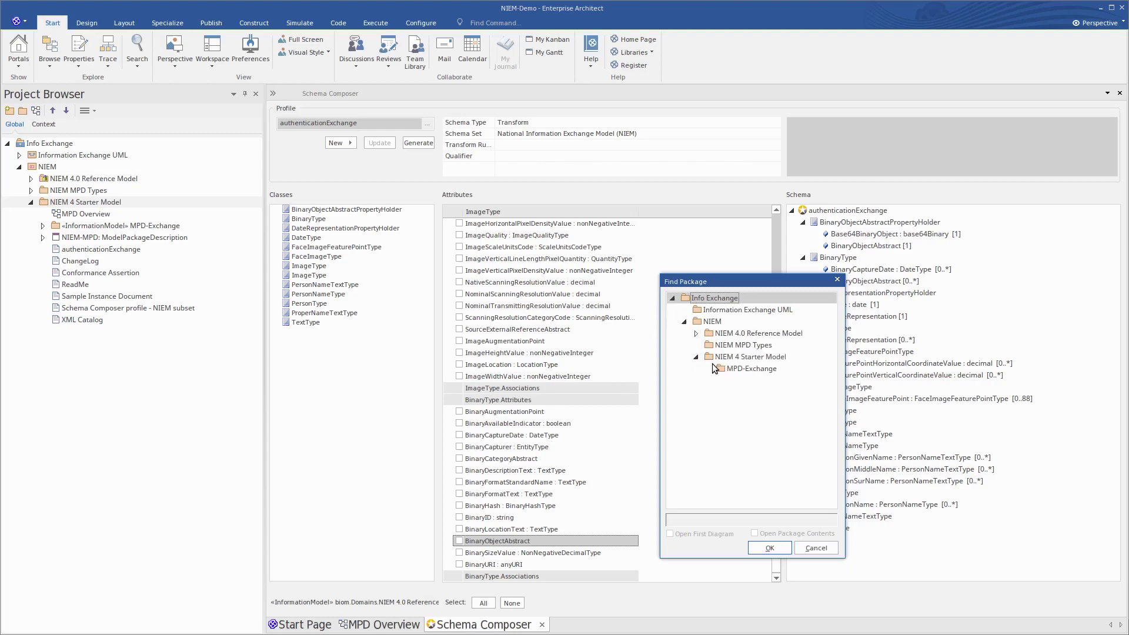
{"action": "left_click", "coordinate": [705, 355]}
{"action": "left_click", "coordinate": [768, 548]}
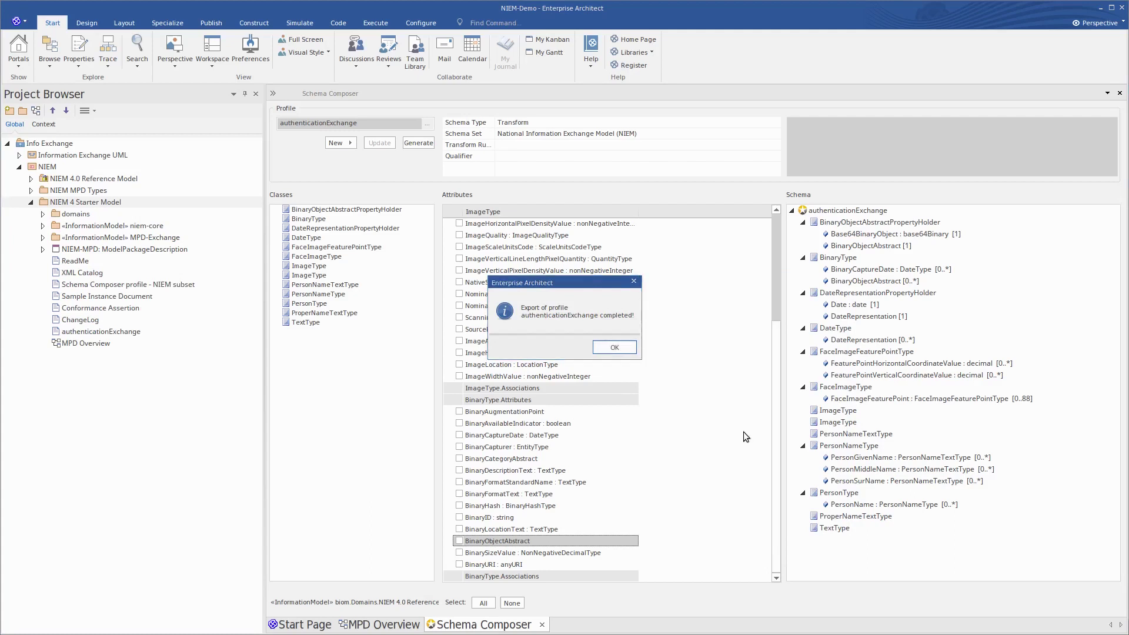
{"action": "left_click", "coordinate": [614, 348]}
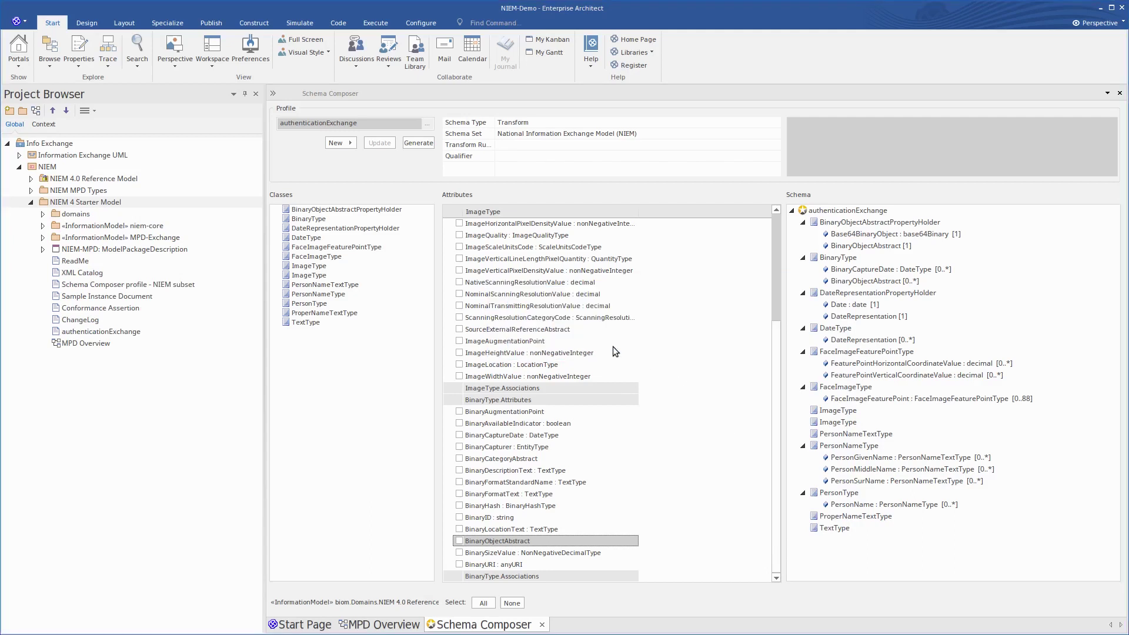
Examine the generated FaceImageFeaturePointType, FaceImageType and ImageType in the starter model's biom domain.
{"action": "left_click", "coordinate": [58, 215]}
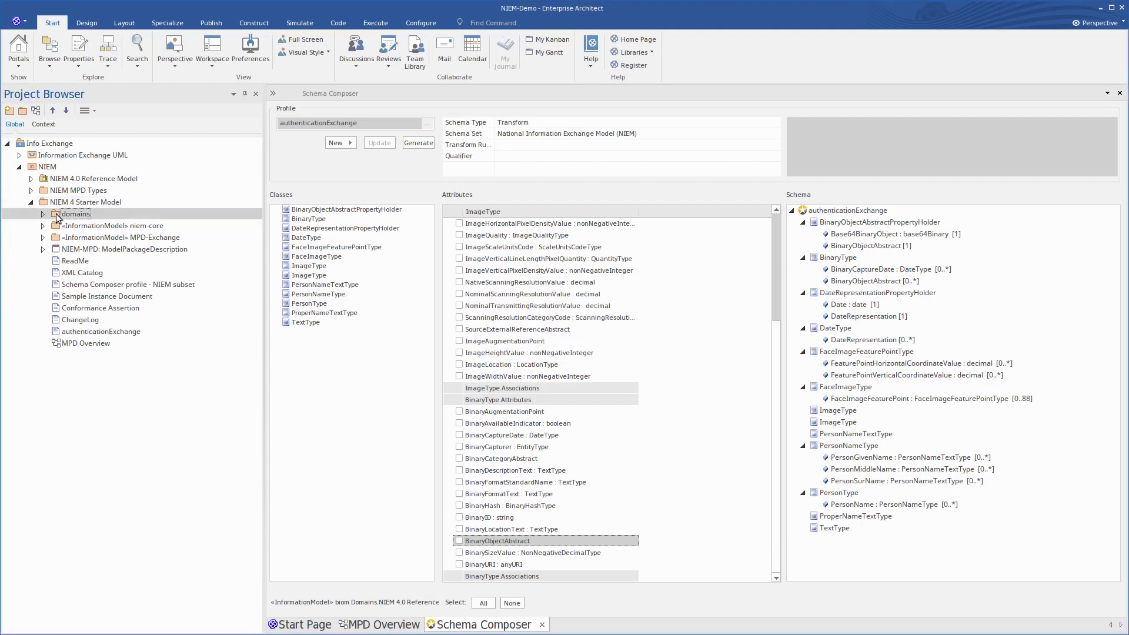
{"action": "left_click", "coordinate": [42, 214]}
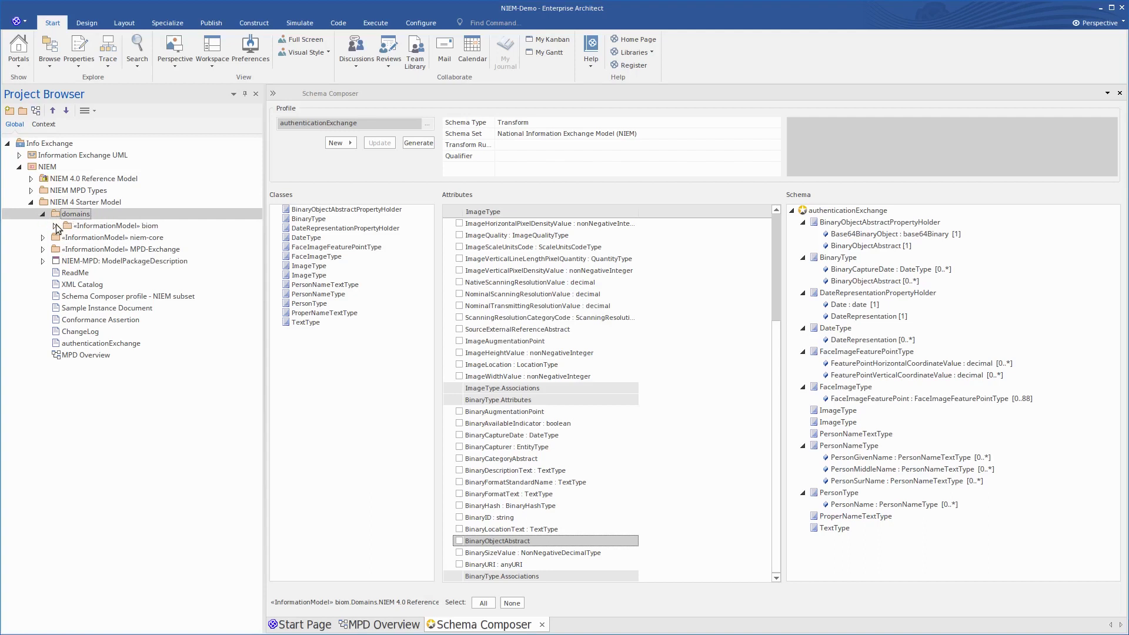
{"action": "left_click", "coordinate": [55, 226]}
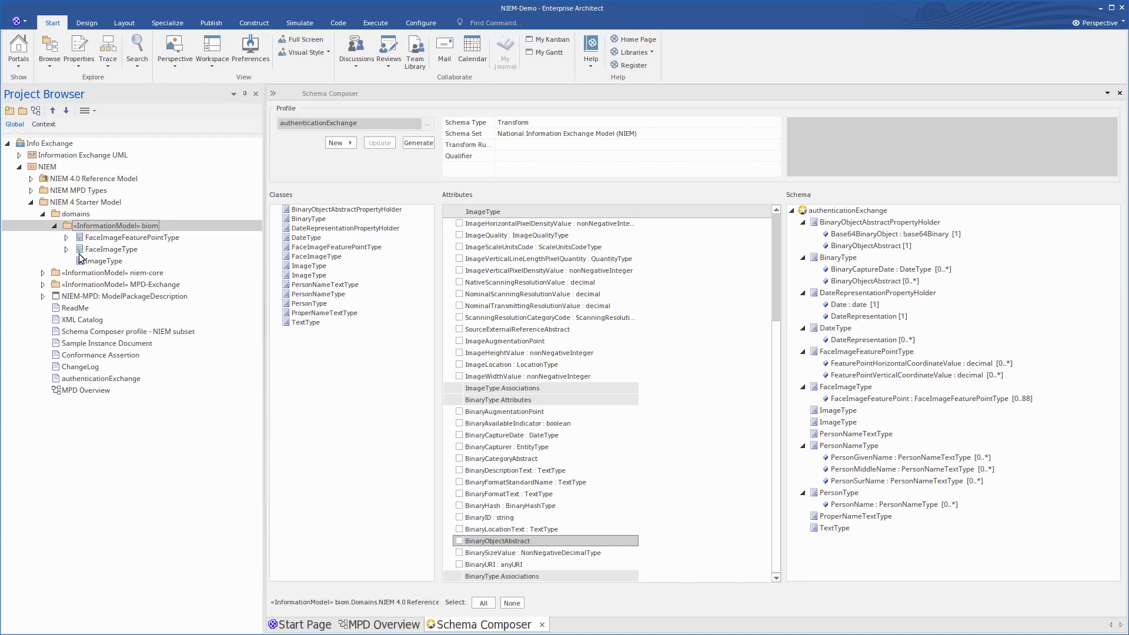
{"action": "left_click", "coordinate": [74, 252]}
{"action": "left_click", "coordinate": [67, 249]}
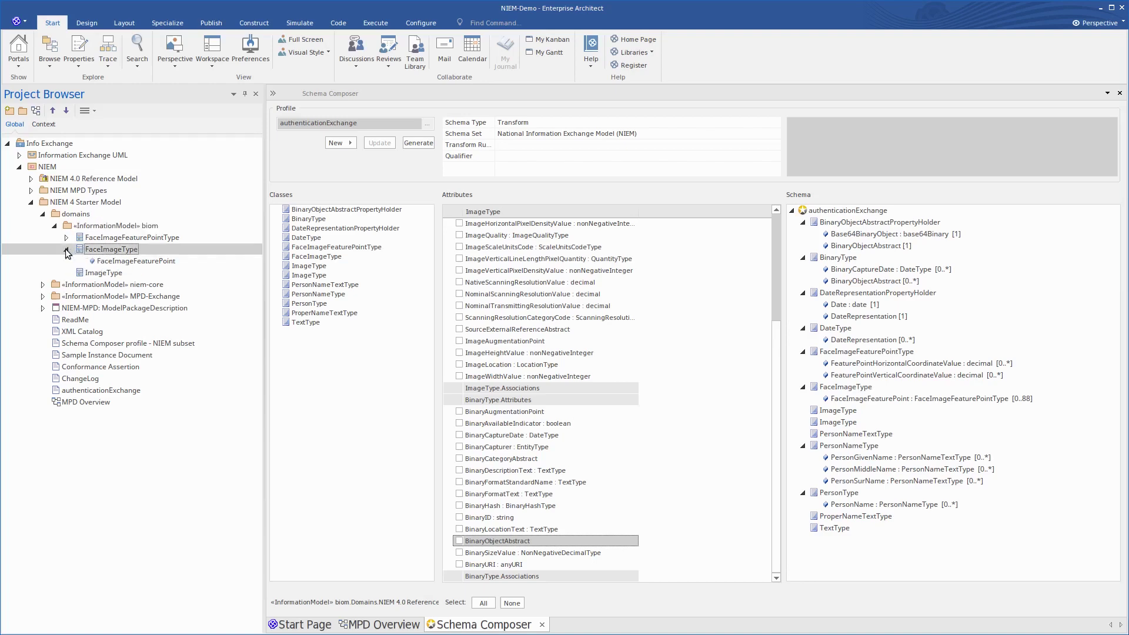
{"action": "left_click", "coordinate": [67, 238]}
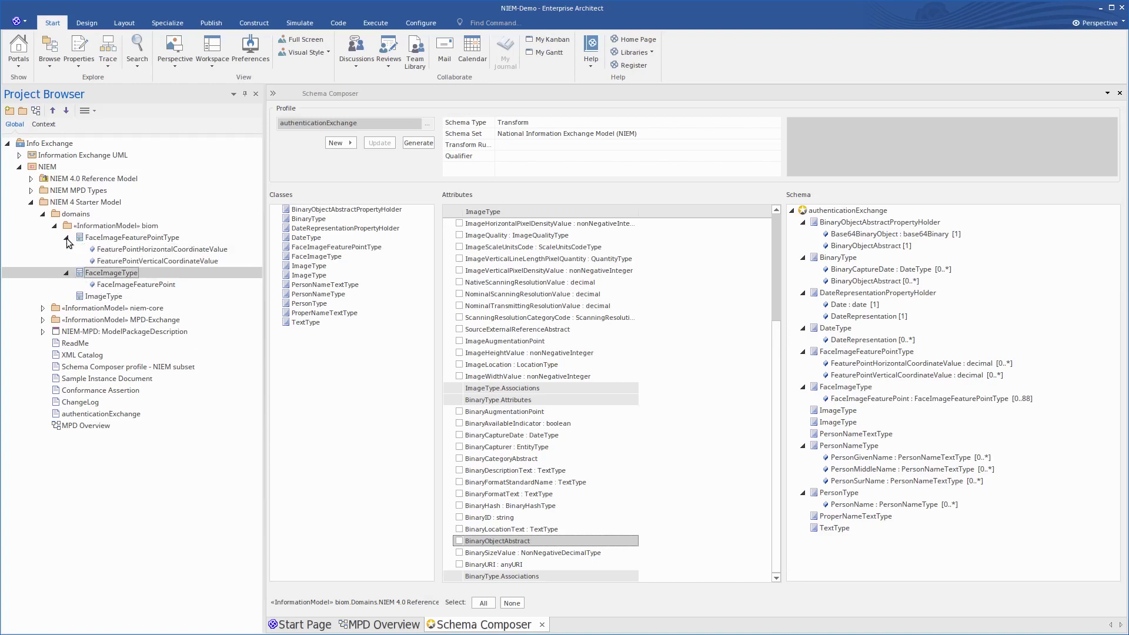
{"action": "left_click", "coordinate": [94, 297]}
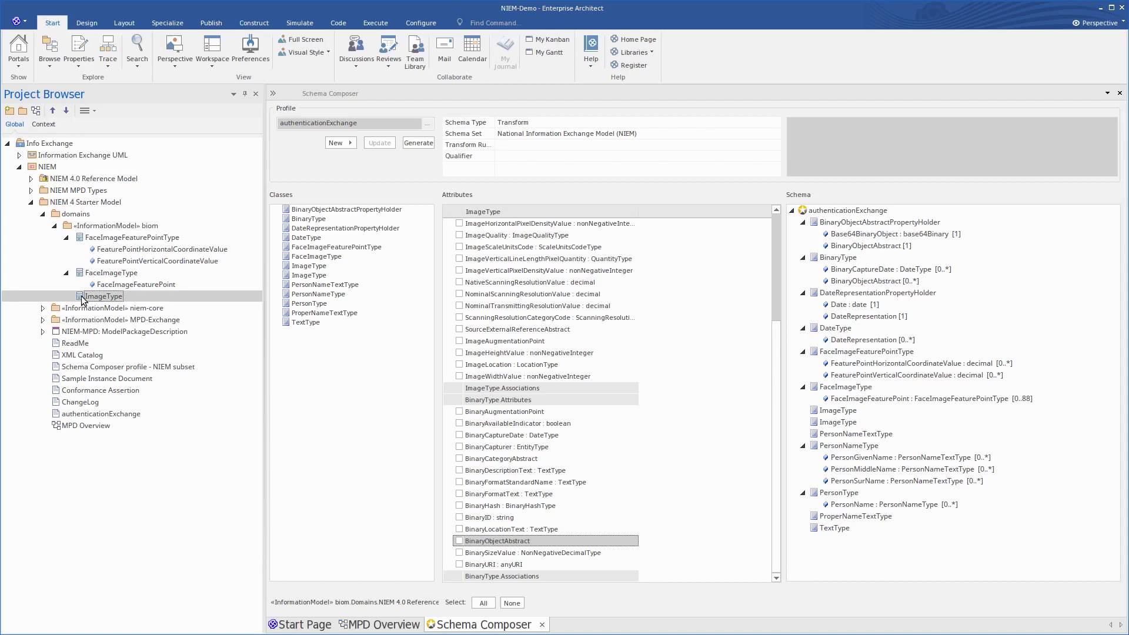
Examine PersonType and PersonNameType in the generated niem-core package and compare the subset with BinaryType and PersonNameType in the composed schema.
{"action": "left_click", "coordinate": [42, 308]}
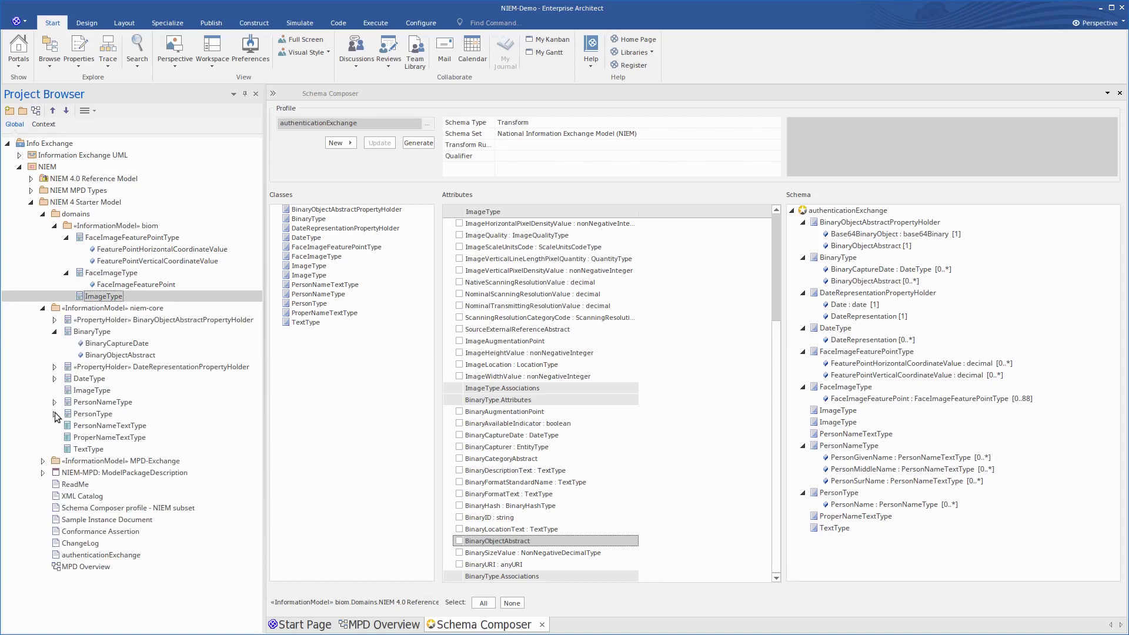
{"action": "left_click", "coordinate": [53, 414]}
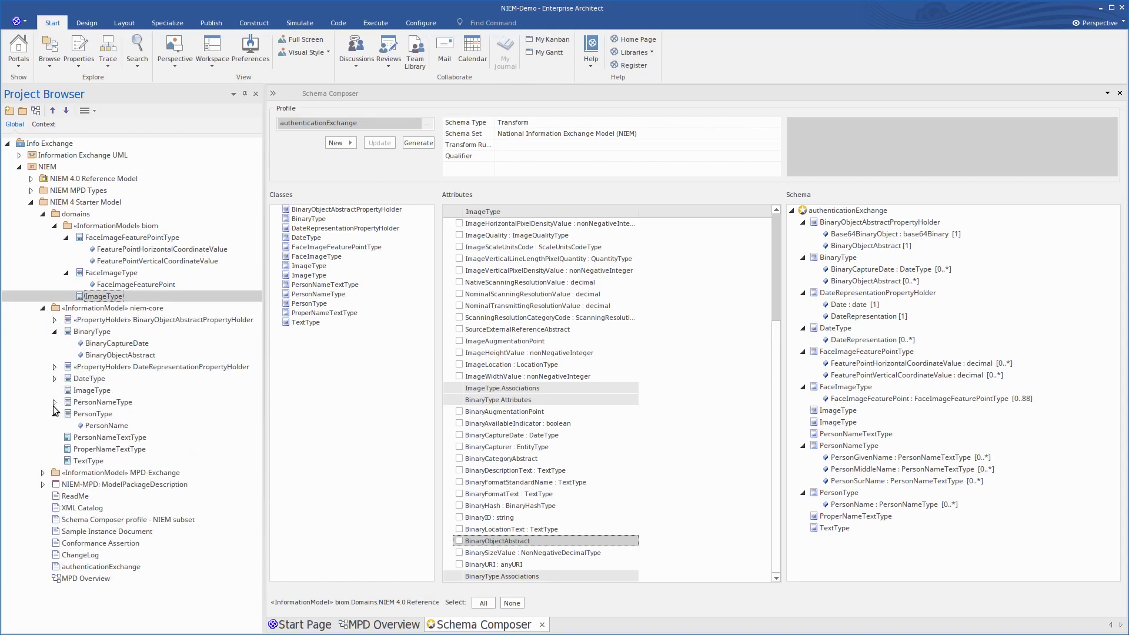
{"action": "left_click", "coordinate": [54, 402]}
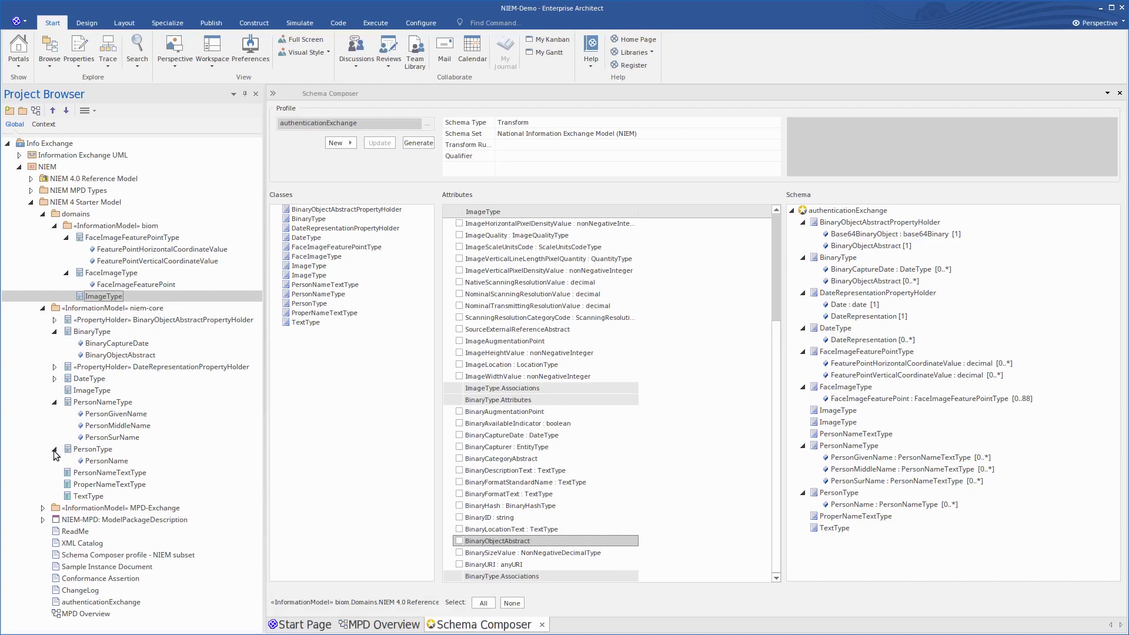
{"action": "left_click", "coordinate": [813, 259]}
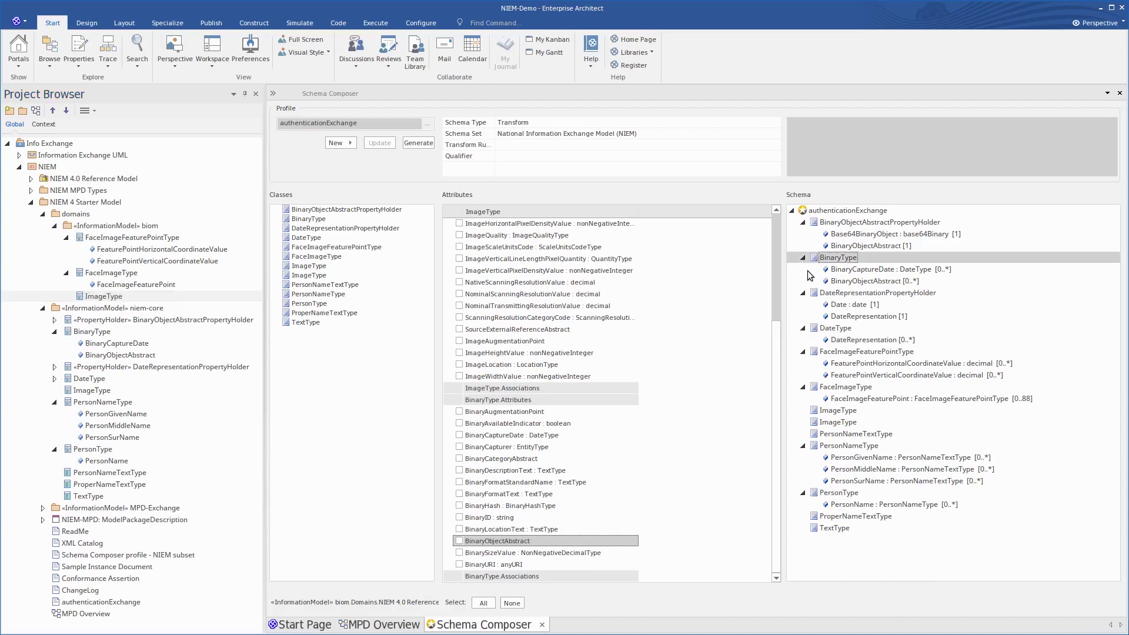
{"action": "left_click", "coordinate": [816, 446]}
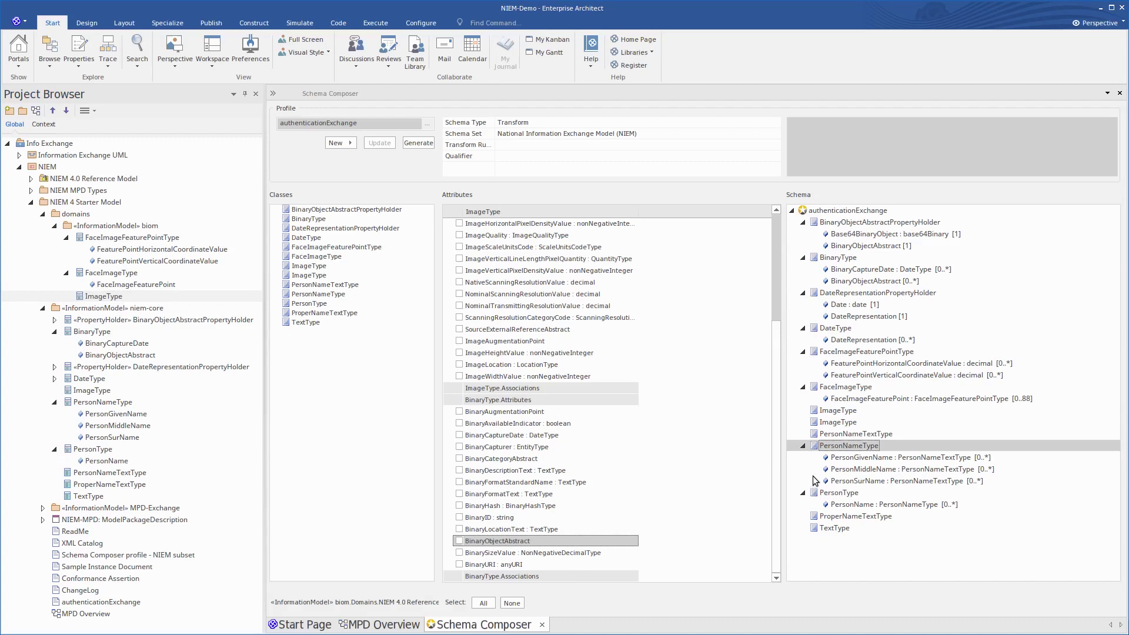
Collapse the generated niem-core package and the domains package with its biom model in the NIEM 4 Starter Model.
{"action": "left_click", "coordinate": [812, 494]}
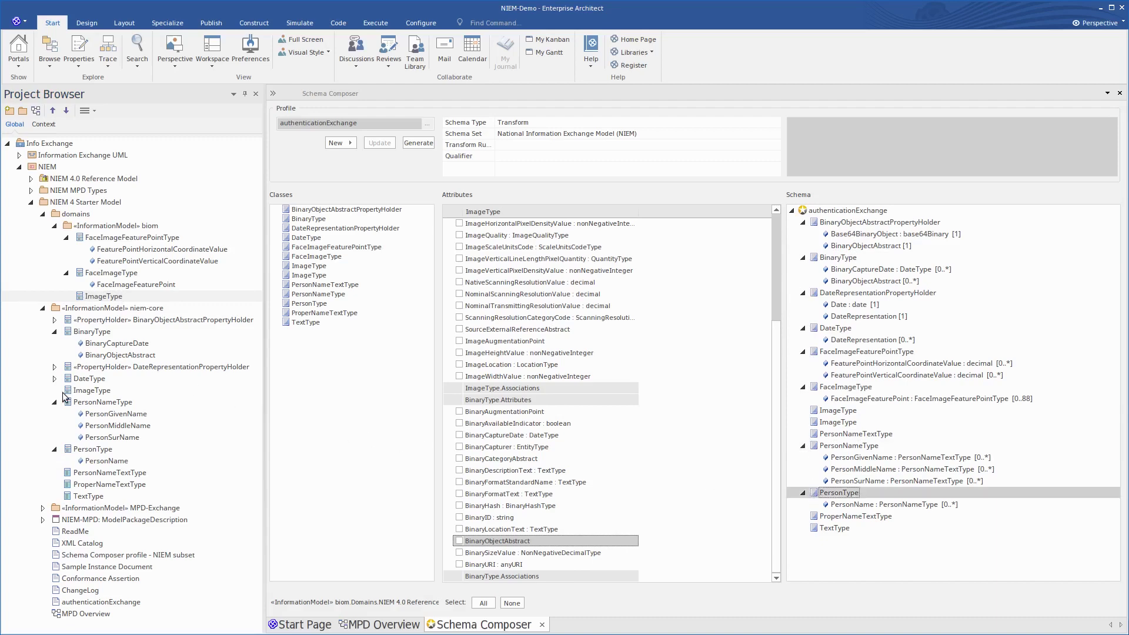
{"action": "left_click", "coordinate": [55, 450]}
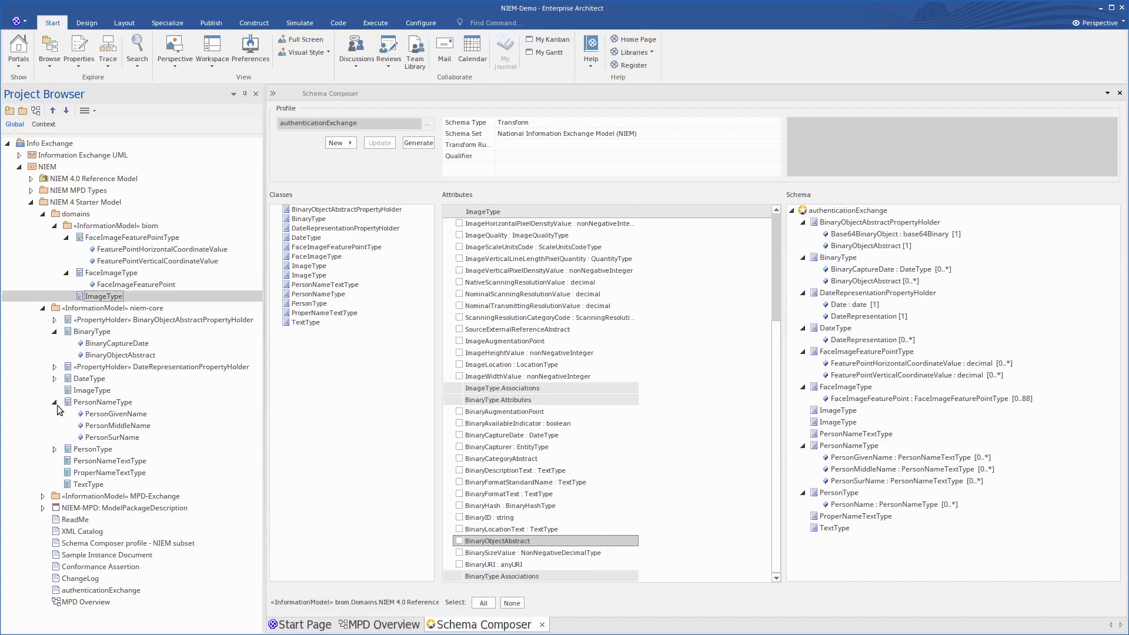
{"action": "left_click", "coordinate": [55, 403]}
{"action": "left_click", "coordinate": [54, 332]}
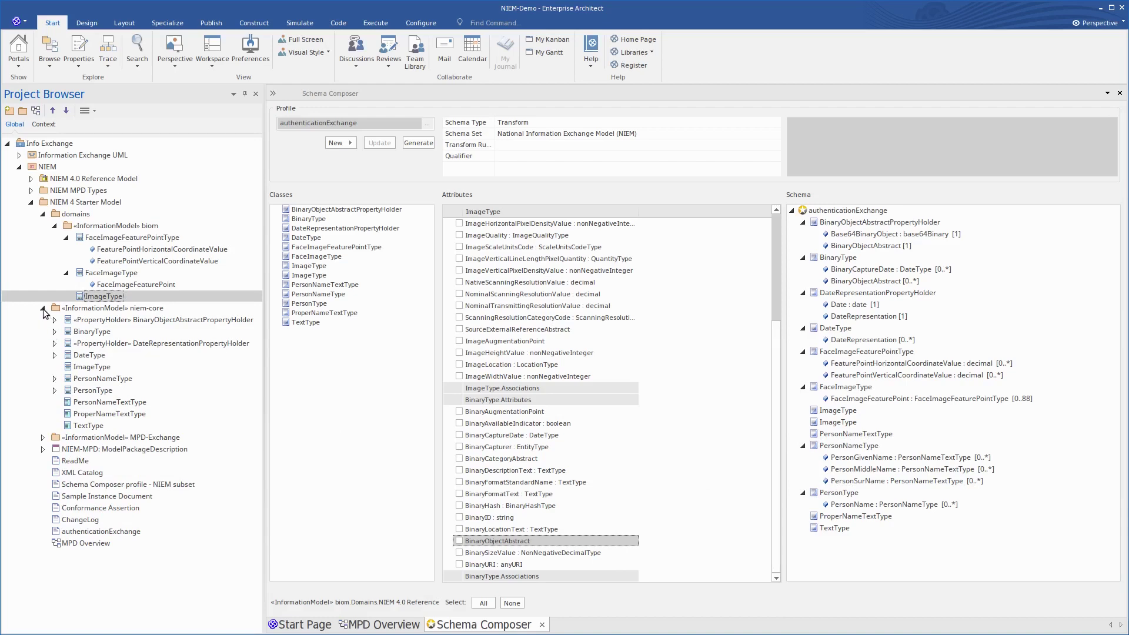
{"action": "left_click", "coordinate": [43, 308]}
{"action": "left_click", "coordinate": [66, 272]}
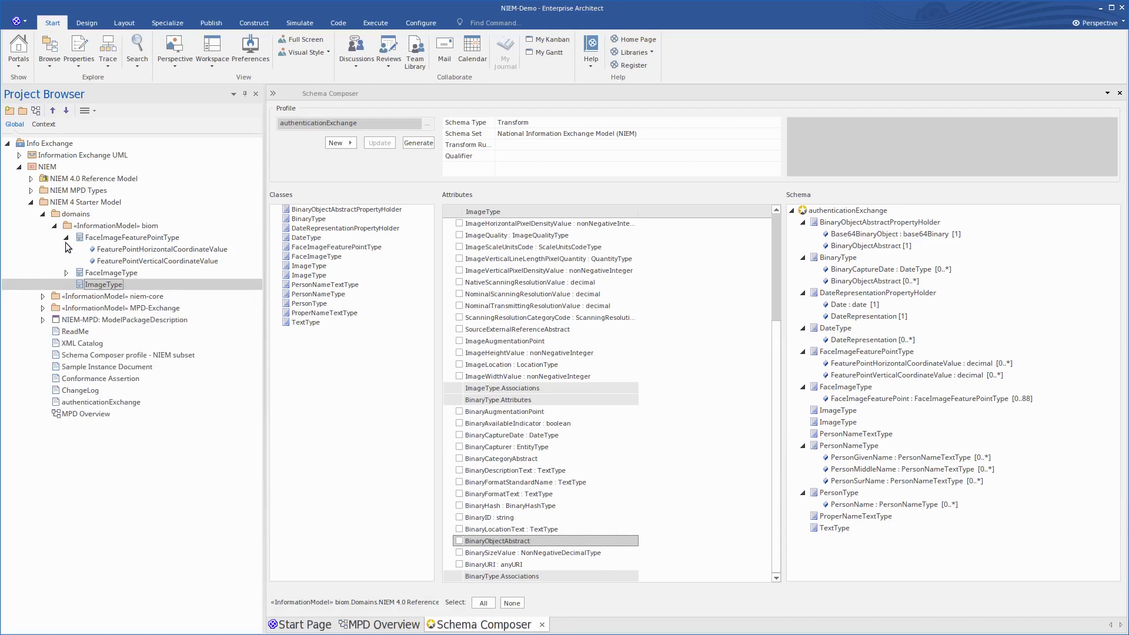
{"action": "left_click", "coordinate": [66, 236]}
{"action": "left_click", "coordinate": [54, 226]}
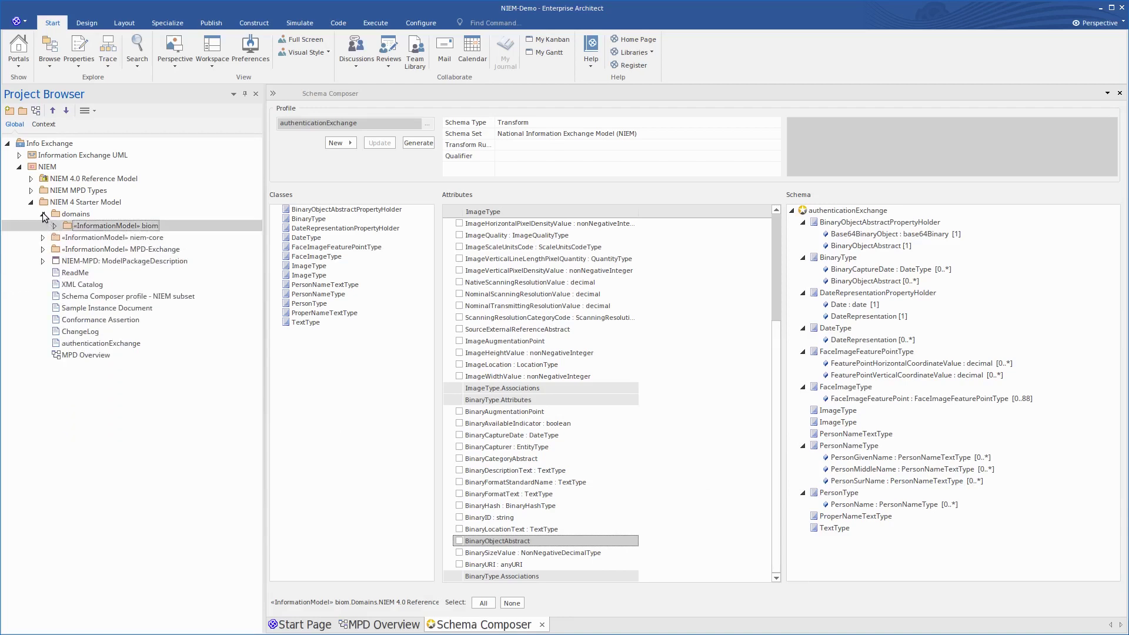
{"action": "left_click", "coordinate": [42, 214]}
Close the Schema Composer and open the MPD-Exchange diagram from the starter model's MPD-Exchange package.
{"action": "left_click", "coordinate": [541, 624]}
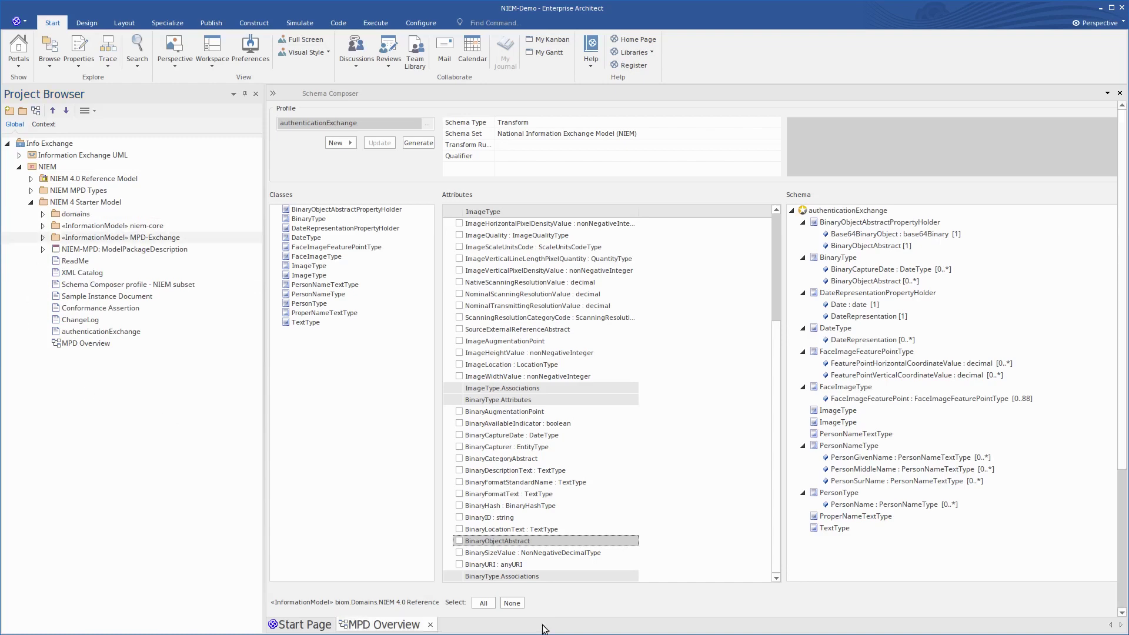
{"action": "left_click", "coordinate": [42, 237]}
{"action": "double_click", "coordinate": [69, 252]}
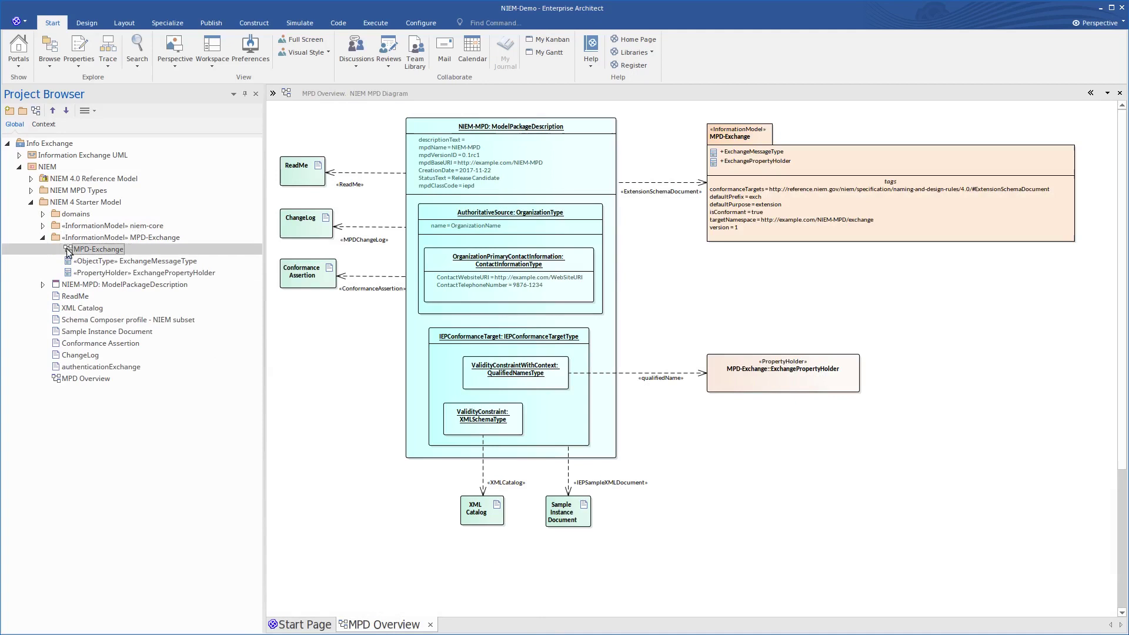
Rename the ExchangePropertyHolder element to AuthenticationRequestPropertyHolder and widen its shape on the diagram to fit the name.
{"action": "left_click", "coordinate": [83, 22]}
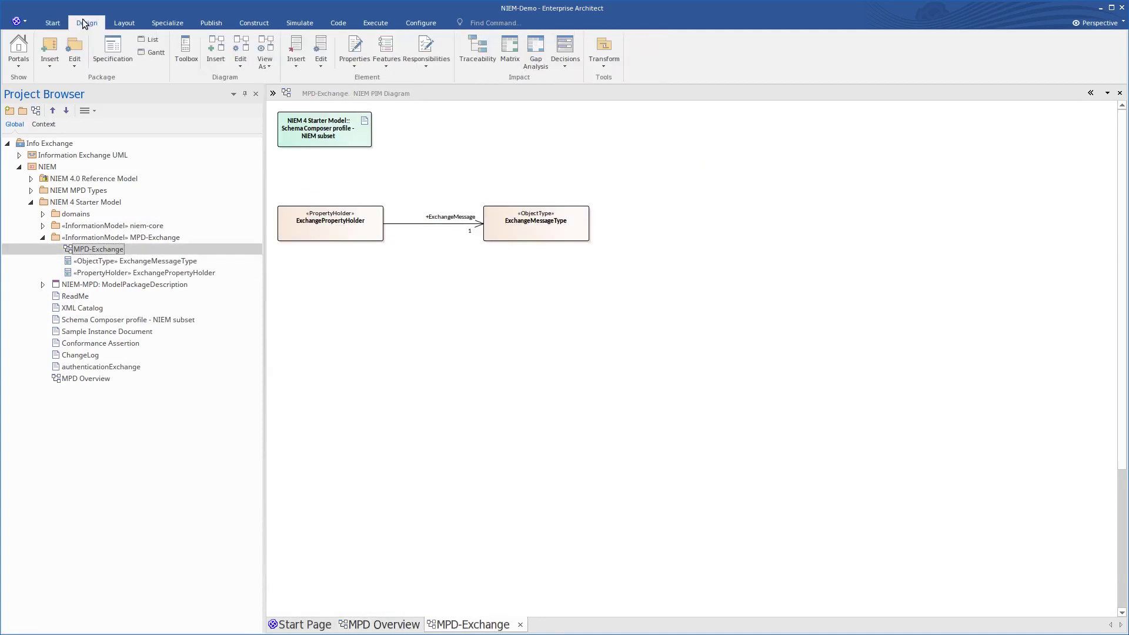
{"action": "left_click", "coordinate": [351, 57]}
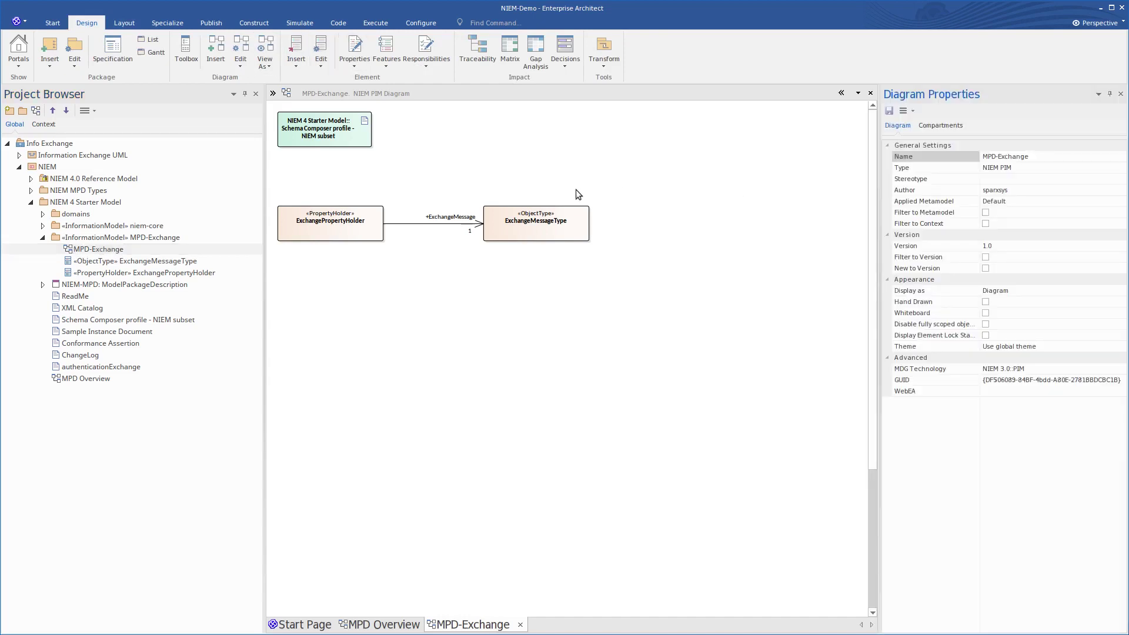
{"action": "left_click", "coordinate": [345, 230]}
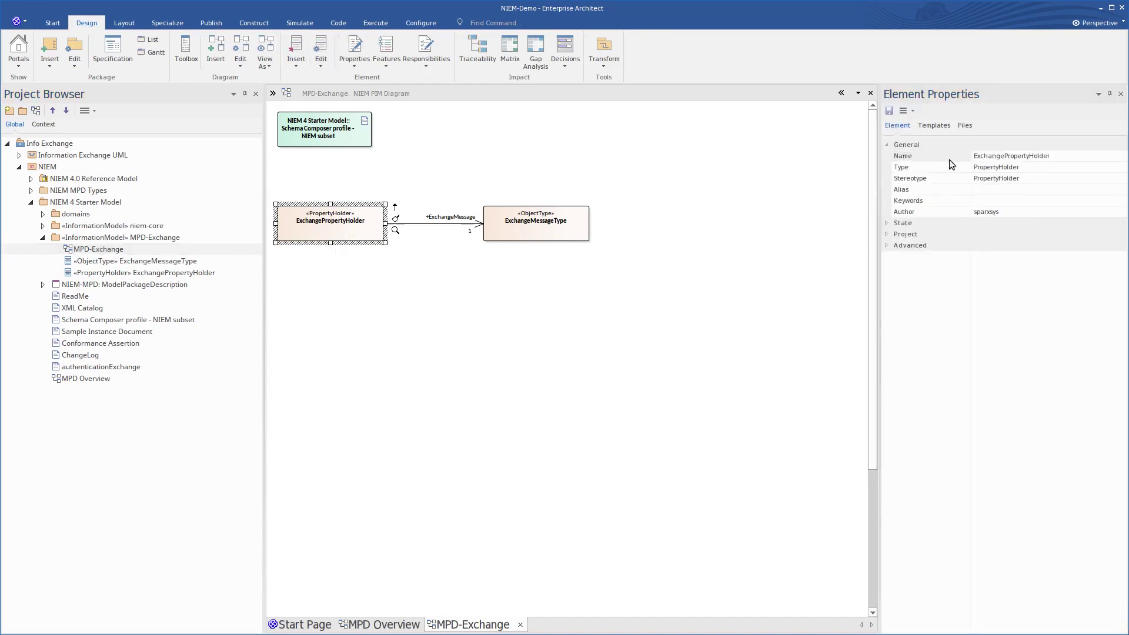
{"action": "left_click", "coordinate": [1009, 154]}
{"action": "type", "text": "AuthenticationRequestPropertyHolder"}
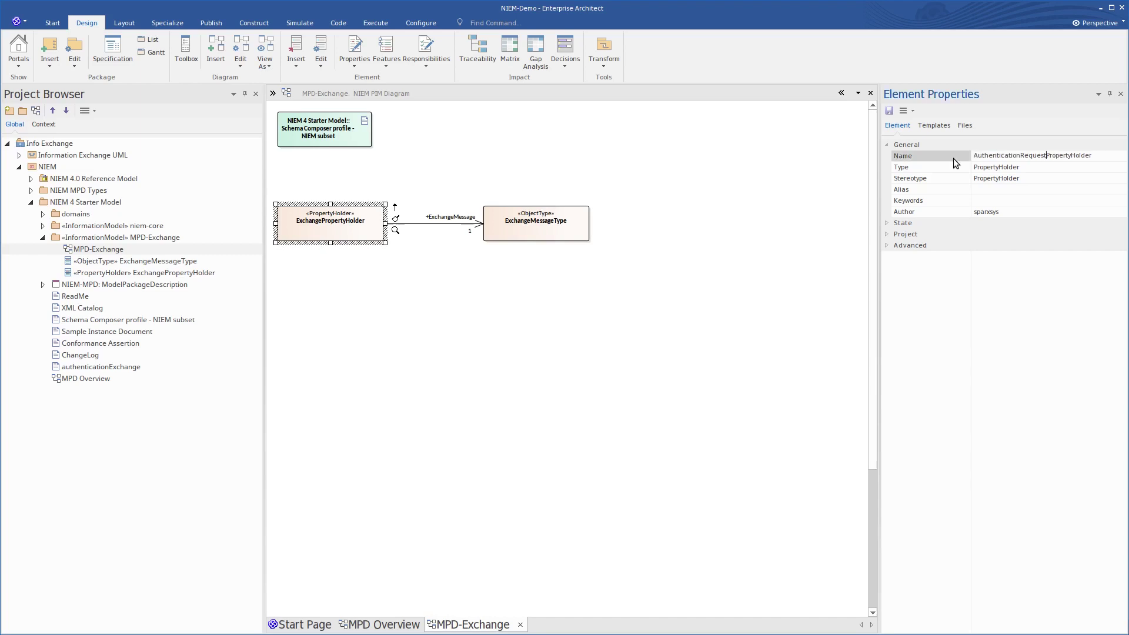
{"action": "left_click", "coordinate": [929, 201]}
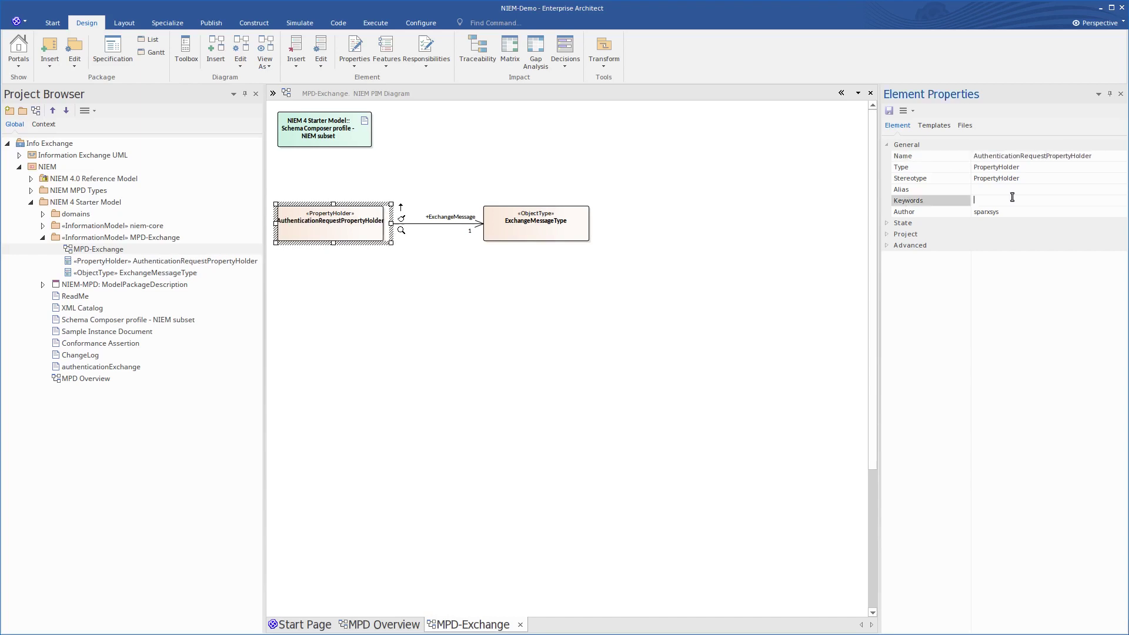
{"action": "left_click", "coordinate": [425, 247]}
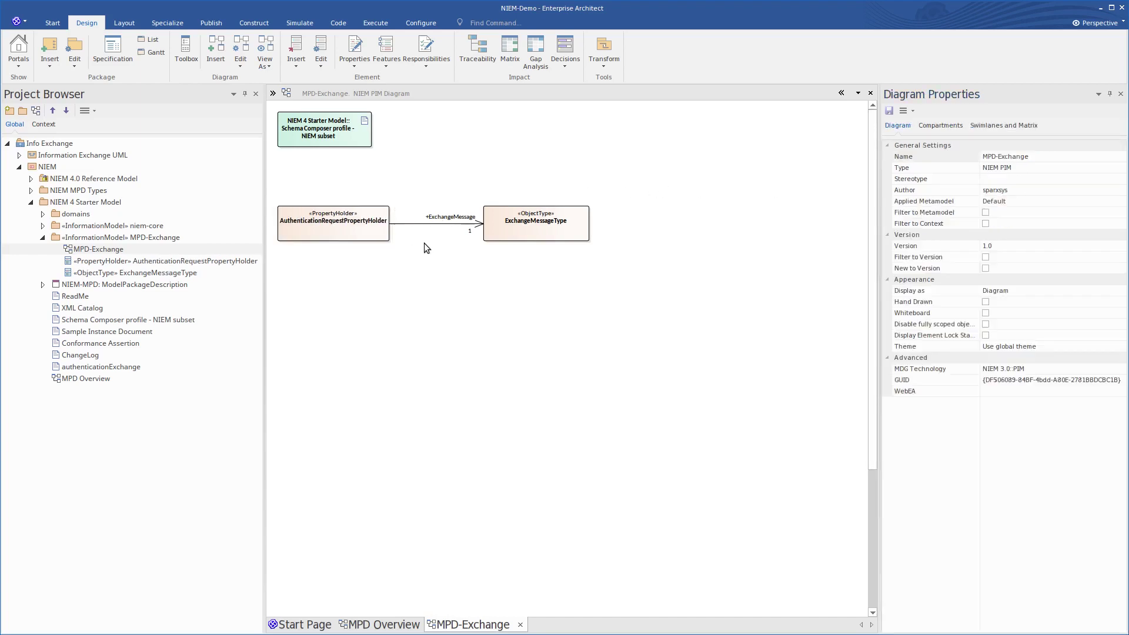
{"action": "left_click", "coordinate": [383, 224]}
{"action": "left_click_drag", "start_coordinate": [389, 224], "coordinate": [405, 224]}
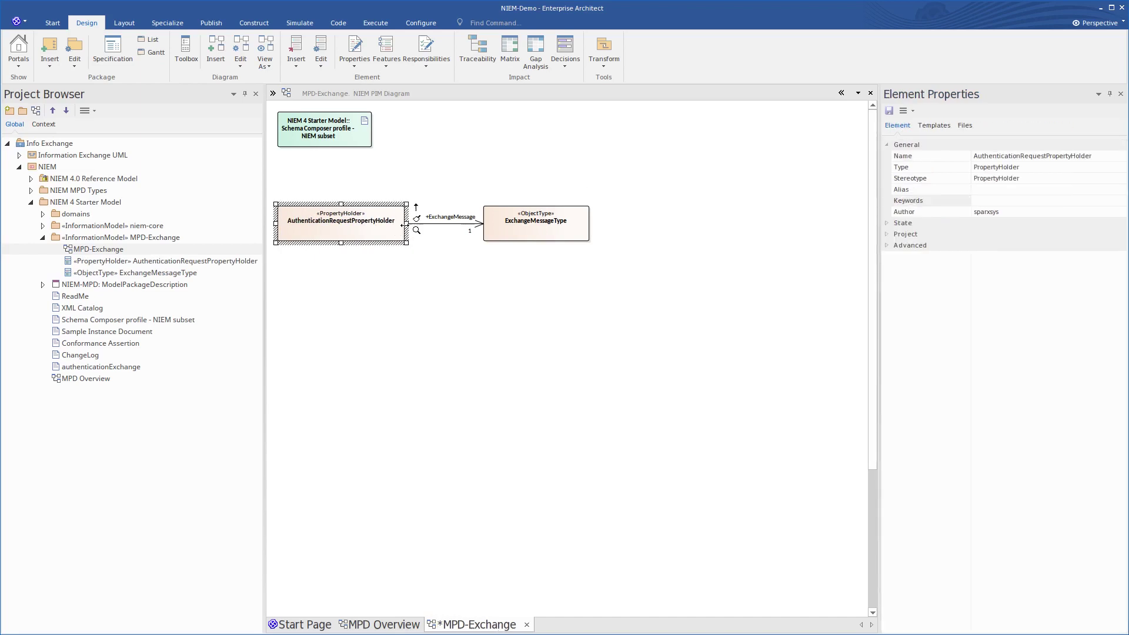
Rename the target role of the association between the property holder and the message type to AuthenticationRequestMessage.
{"action": "left_click", "coordinate": [449, 223]}
{"action": "double_click", "coordinate": [449, 224]}
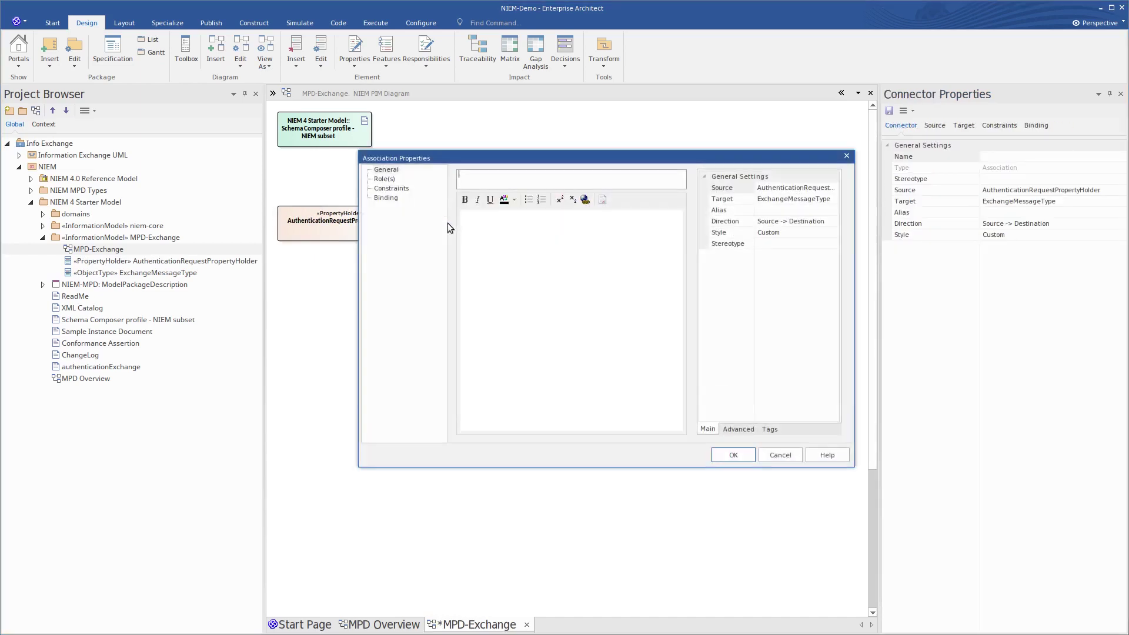
{"action": "left_click", "coordinate": [382, 178]}
{"action": "left_click_drag", "start_coordinate": [716, 192], "coordinate": [679, 201]}
{"action": "type", "text": "AuthenticationRequest"}
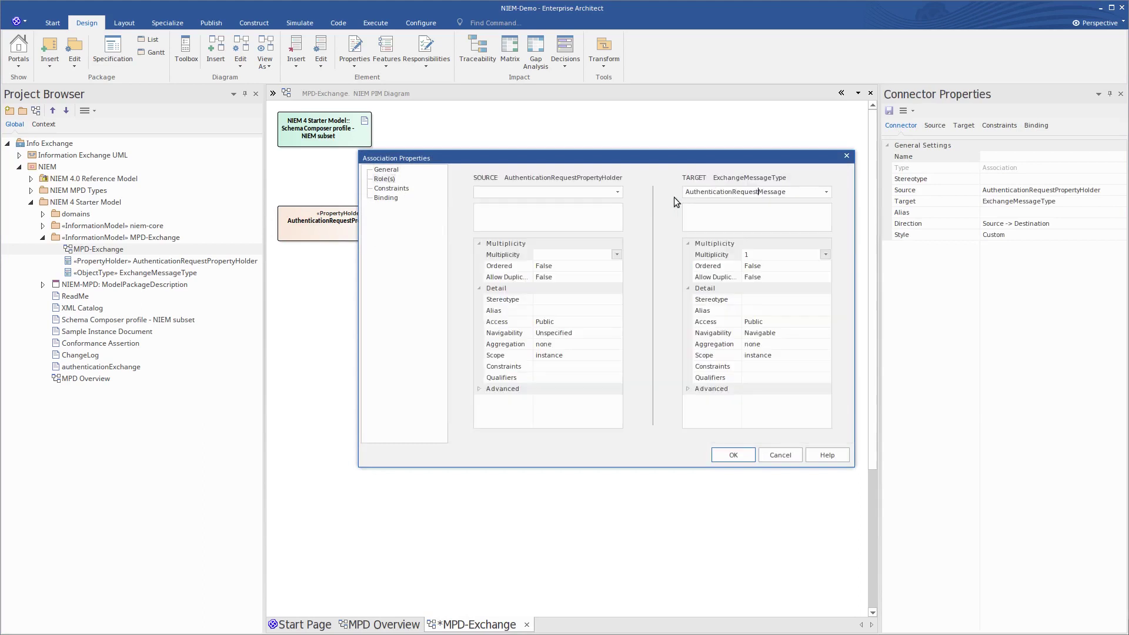
{"action": "left_click", "coordinate": [733, 456]}
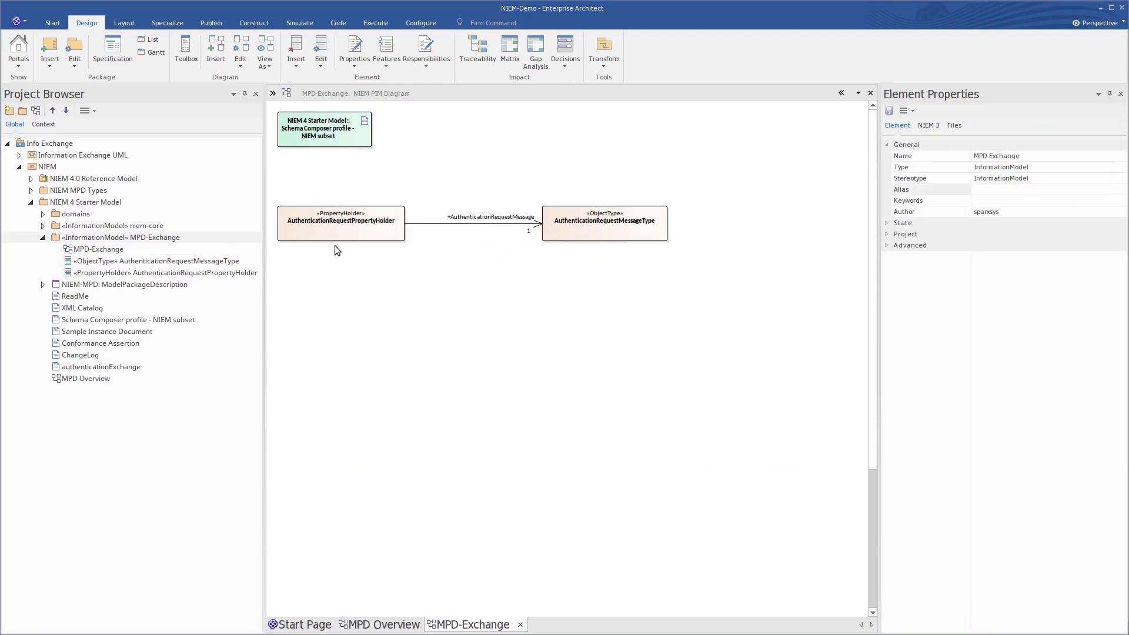
Add a new PropertyHolder and a new ObjectType element below the authentication request elements on the MPD-Exchange diagram.
{"action": "left_click", "coordinate": [350, 235]}
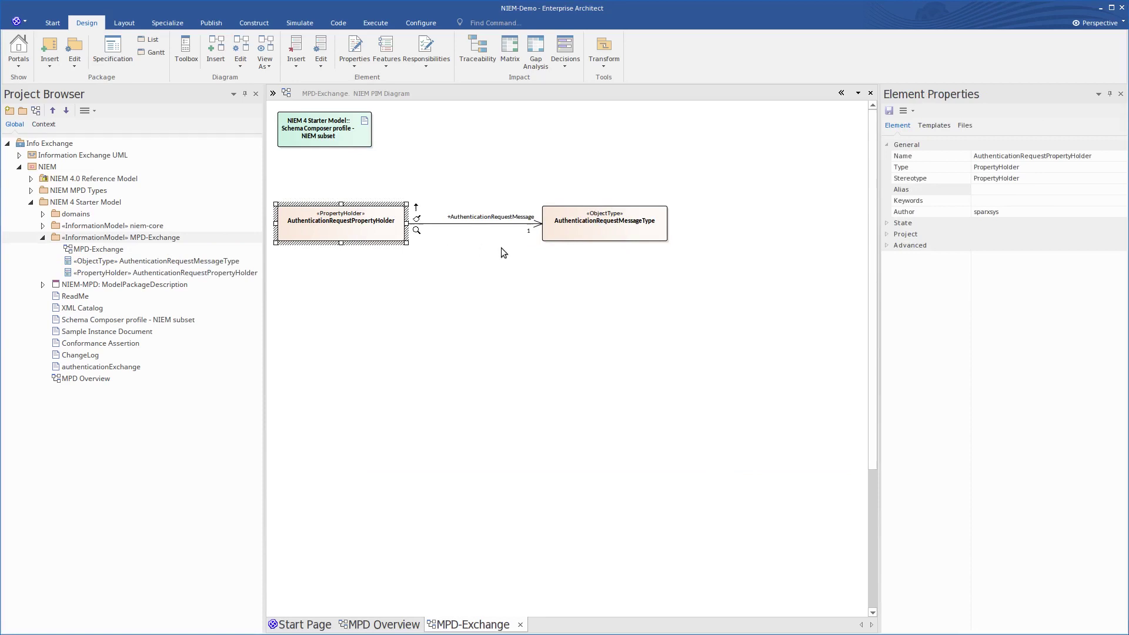
{"action": "left_click", "coordinate": [579, 234]}
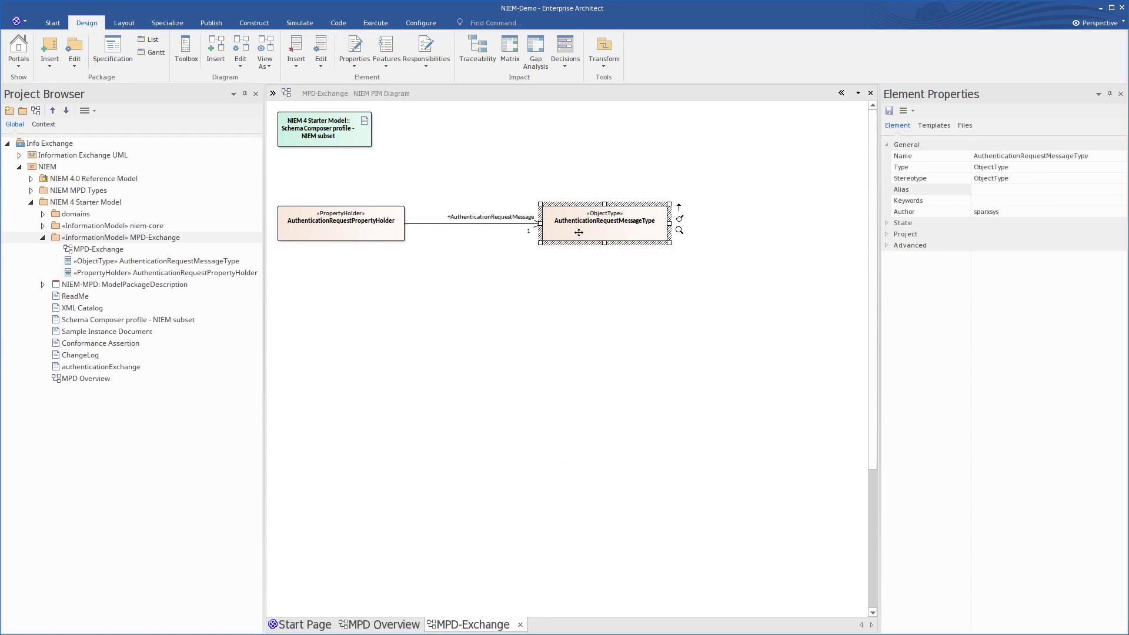
{"action": "left_click", "coordinate": [274, 94]}
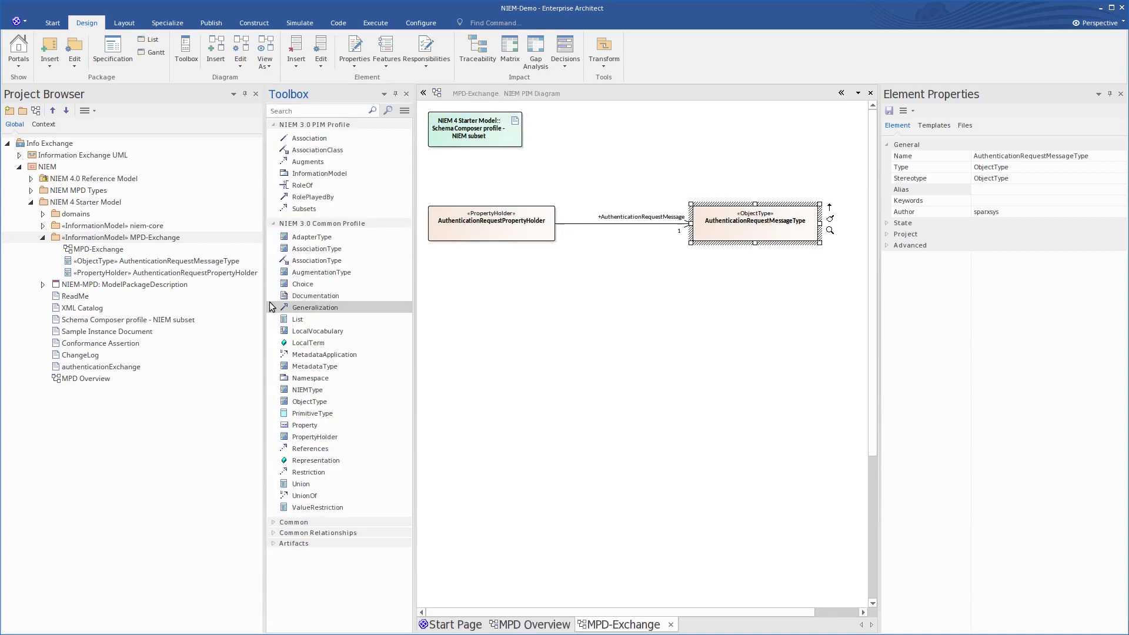
{"action": "left_click_drag", "start_coordinate": [301, 438], "coordinate": [446, 347]}
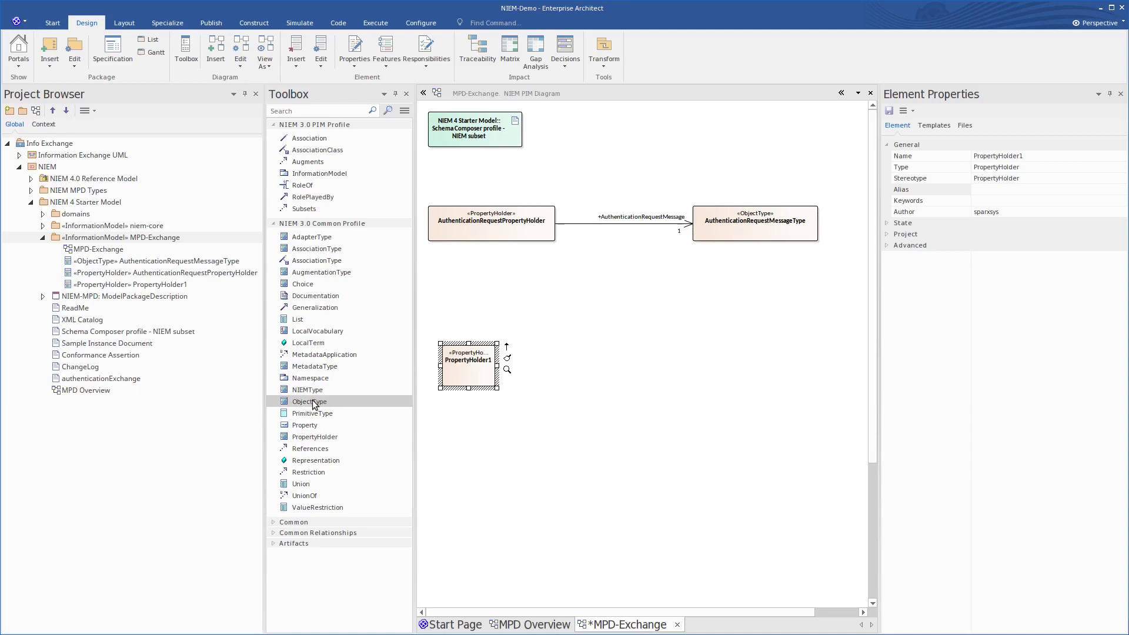
{"action": "left_click_drag", "start_coordinate": [312, 404], "coordinate": [720, 356]}
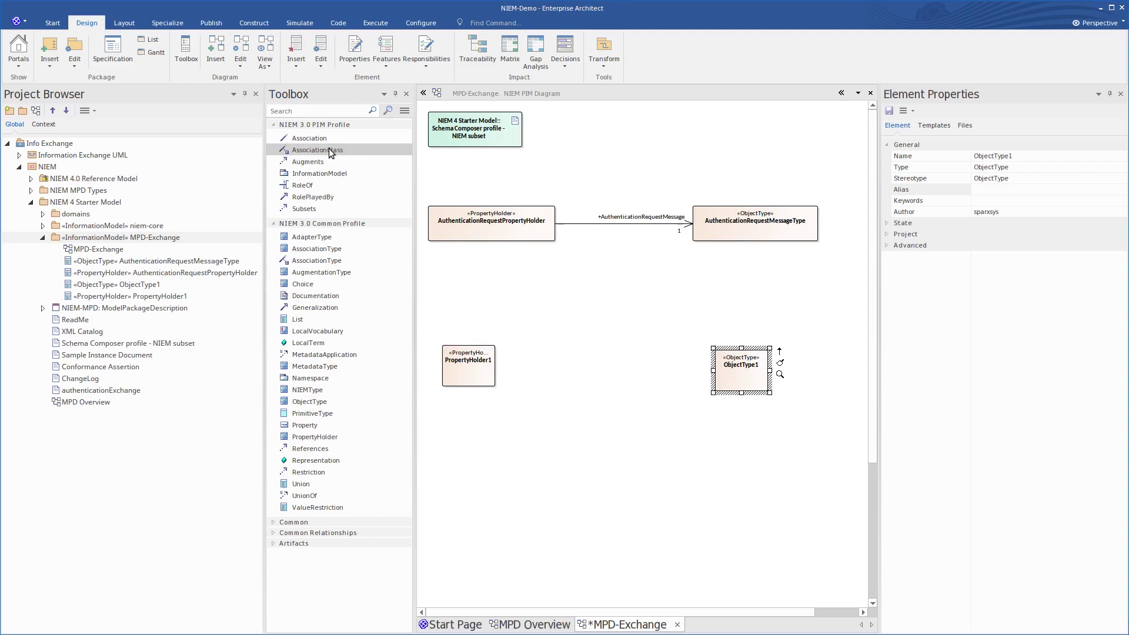
Draw an Association from the new PropertyHolder to the new ObjectType and set its target multiplicity to 1.
{"action": "left_click", "coordinate": [313, 141]}
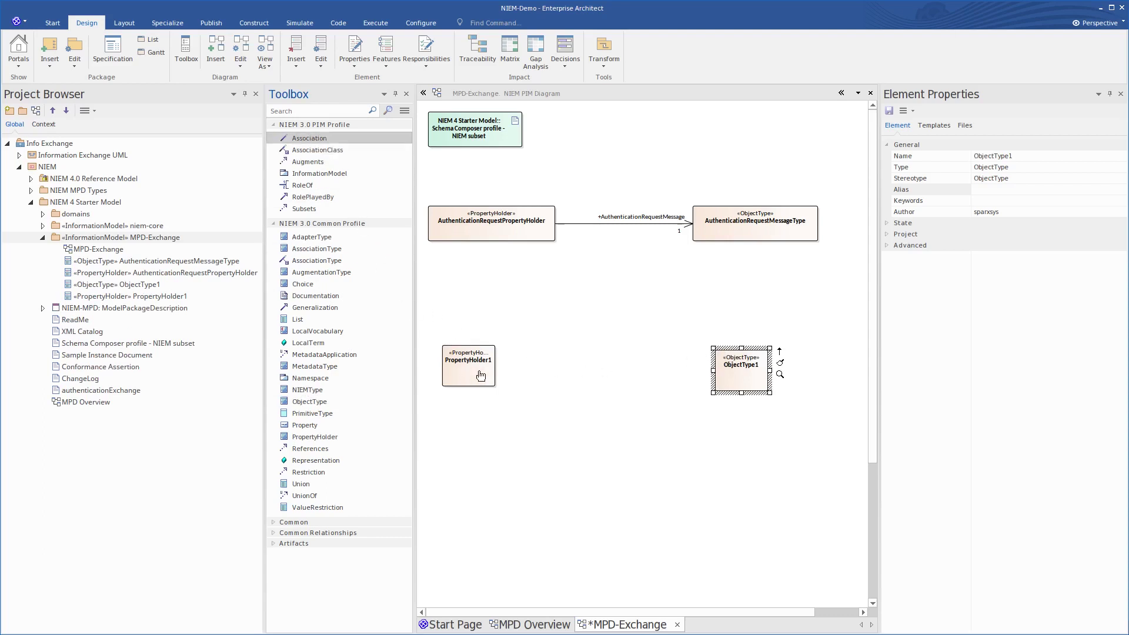
{"action": "left_click_drag", "start_coordinate": [479, 376], "coordinate": [725, 366]}
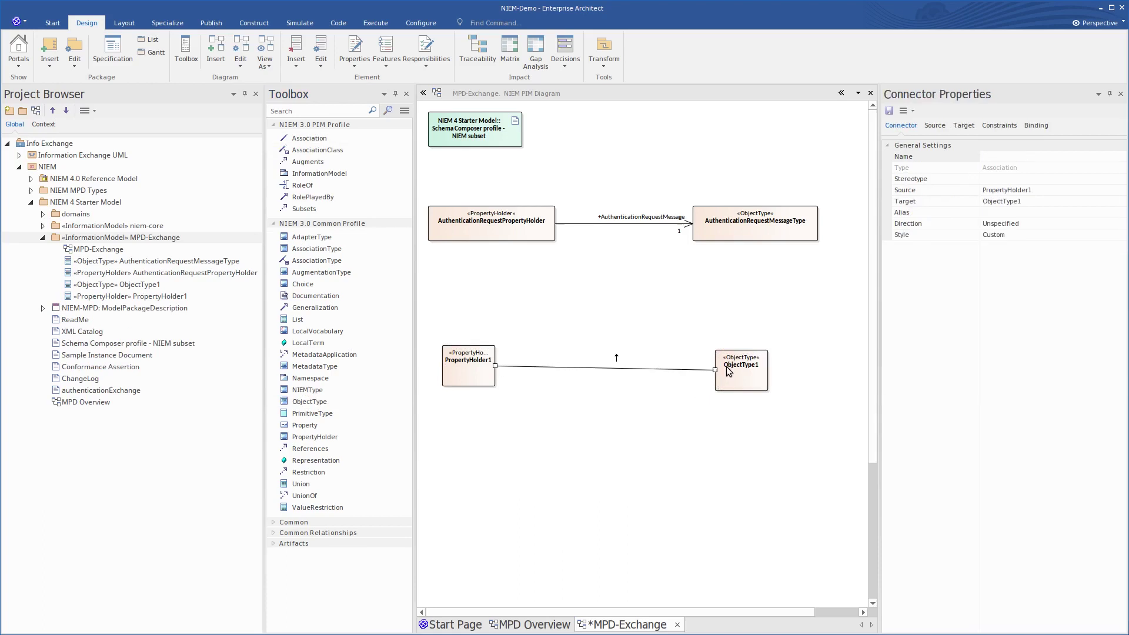
{"action": "double_click", "coordinate": [661, 370]}
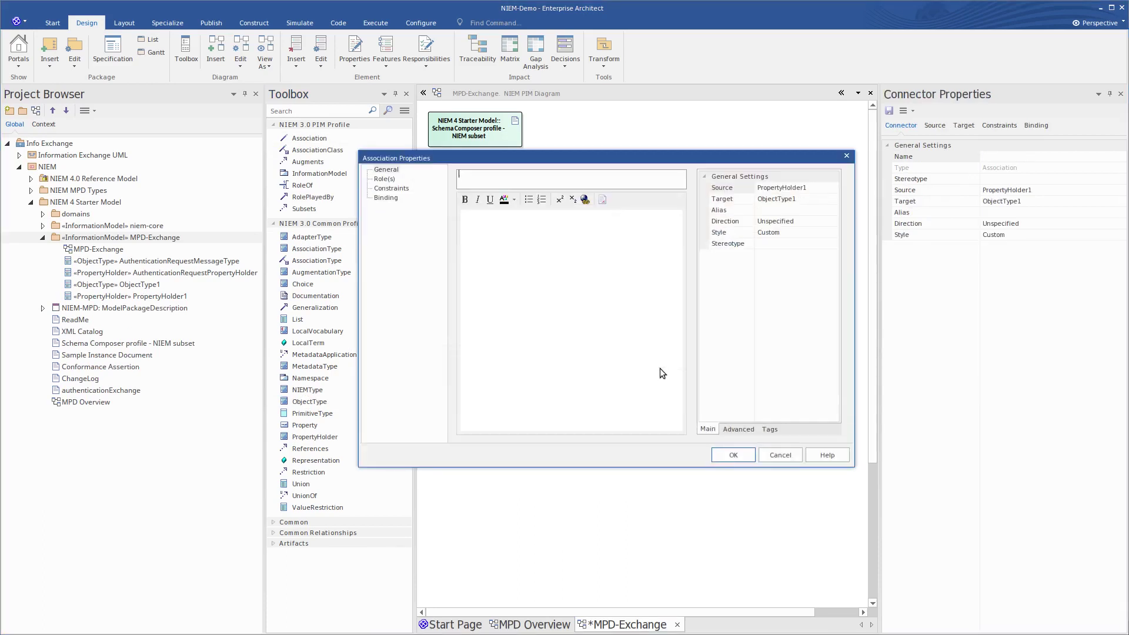
{"action": "left_click", "coordinate": [377, 179]}
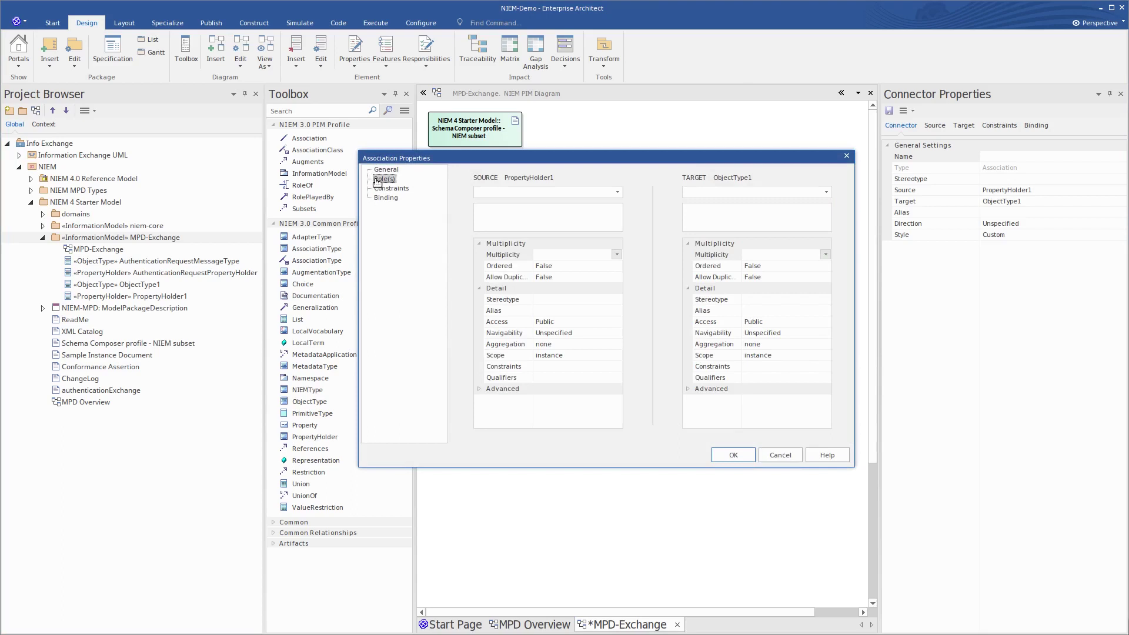
{"action": "left_click", "coordinate": [726, 210]}
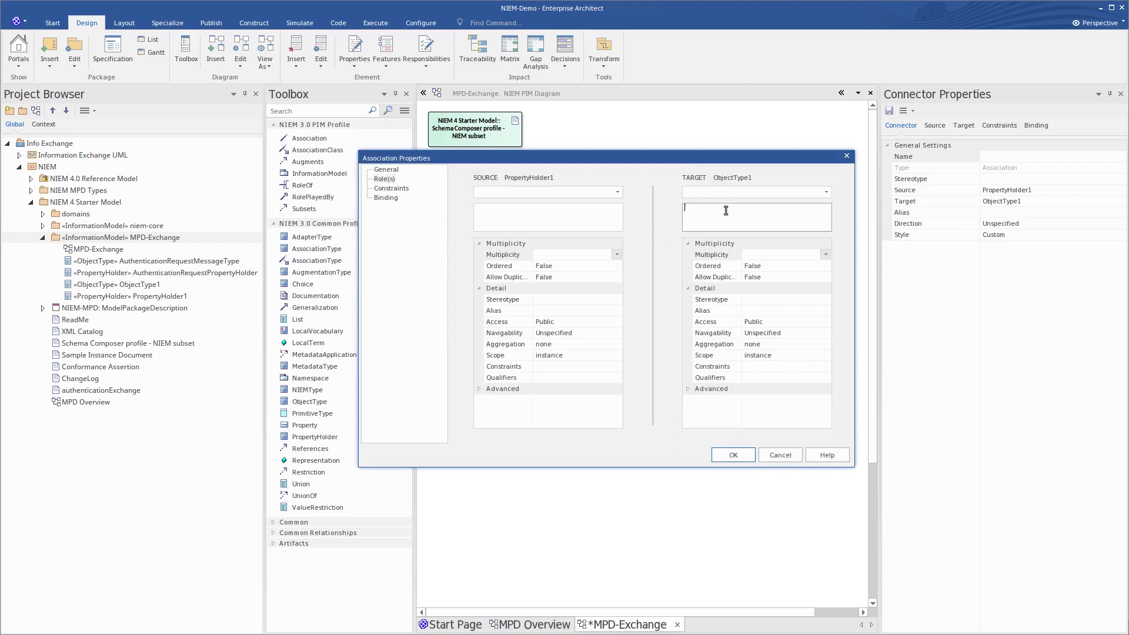
{"action": "left_click", "coordinate": [826, 255]}
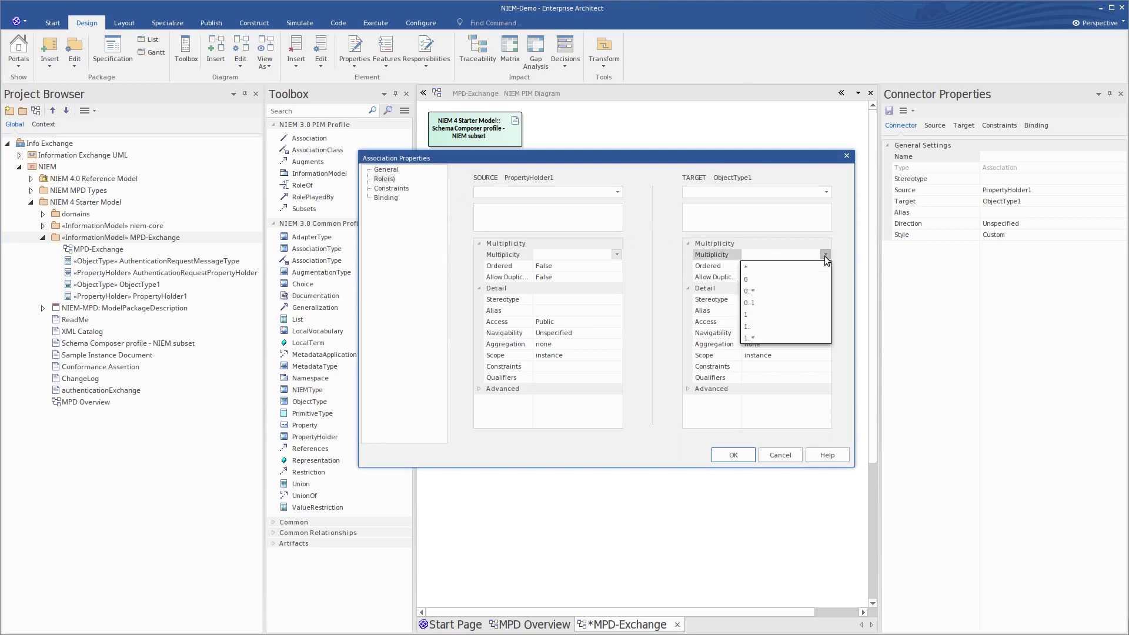
{"action": "left_click", "coordinate": [756, 315]}
{"action": "left_click", "coordinate": [733, 455]}
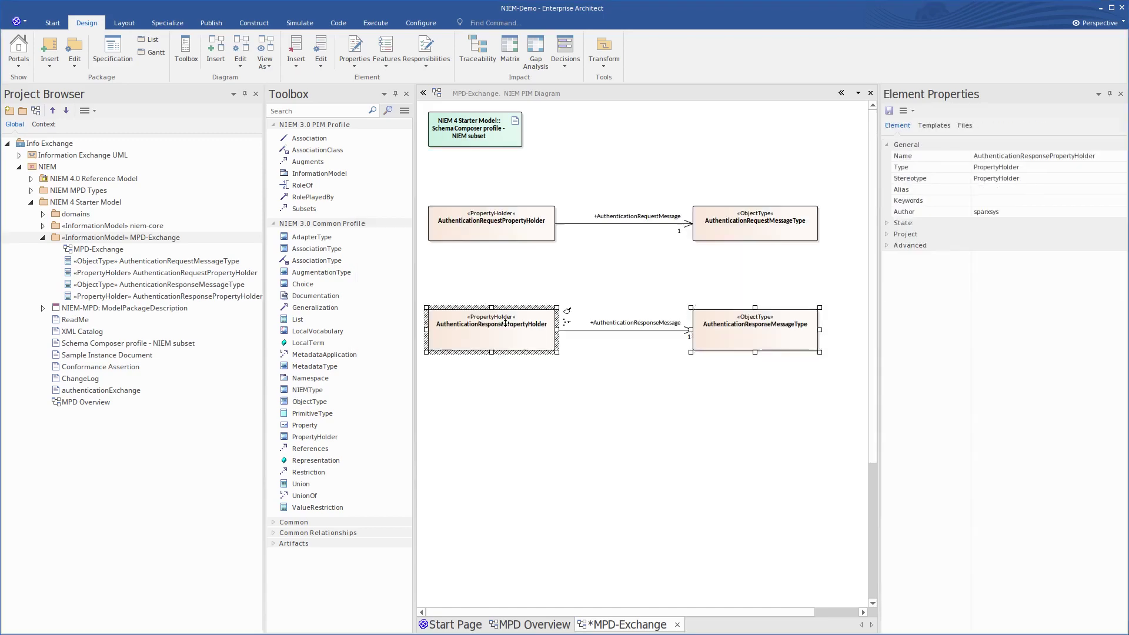
Check the association and message type of the authentication response, and save and close the MPD-Exchange diagram.
{"action": "left_click", "coordinate": [595, 331]}
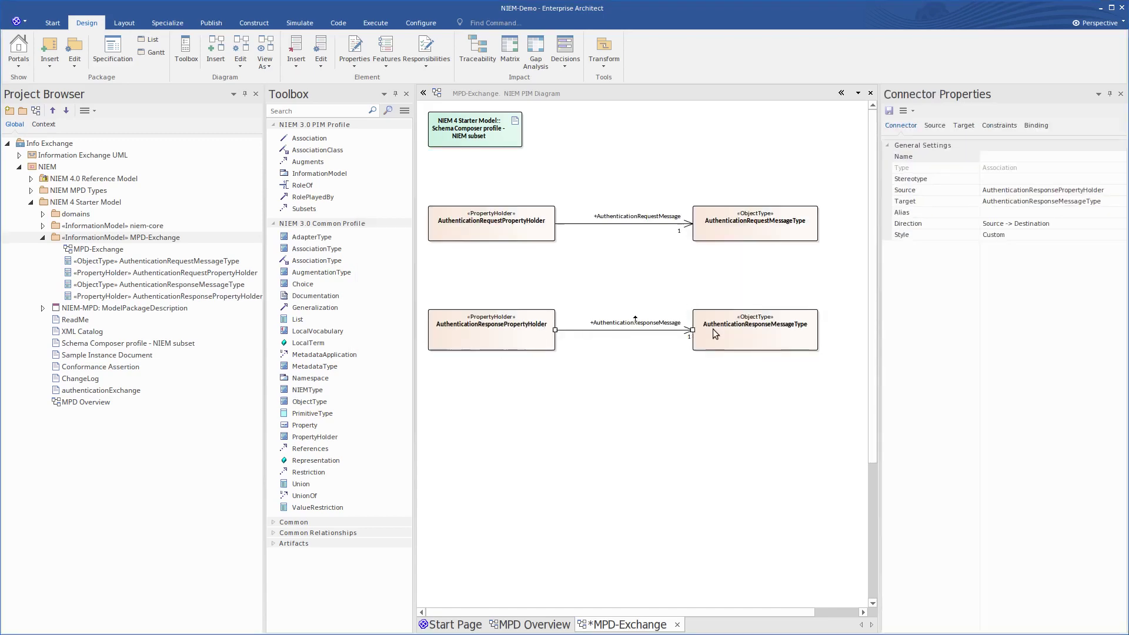
{"action": "left_click", "coordinate": [752, 333]}
{"action": "key", "text": "ctrl+s"}
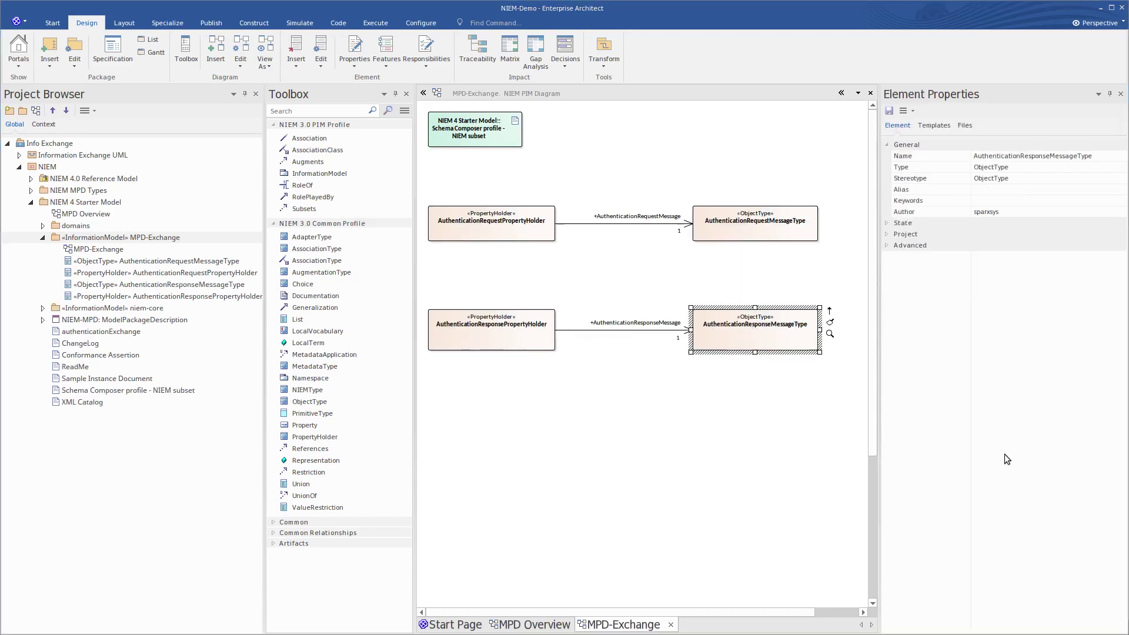
{"action": "left_click", "coordinate": [671, 625]}
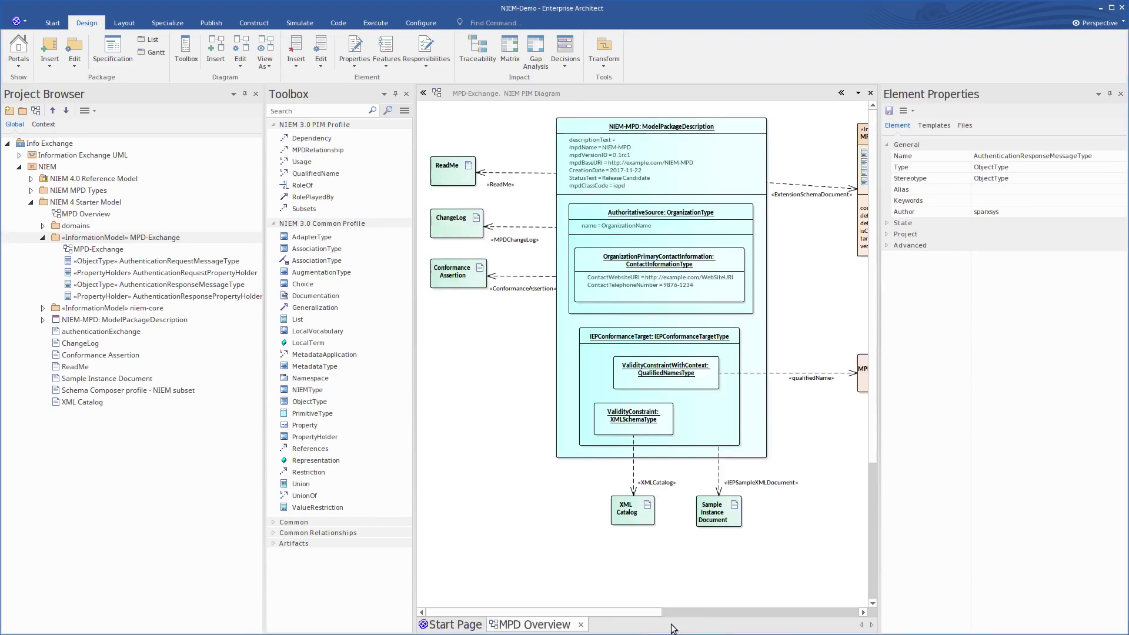
Hide the toolbox and inspect the MPD-Exchange information model and its ExtensionSchemaDocument connector on the MPD Overview diagram.
{"action": "left_click", "coordinate": [406, 94]}
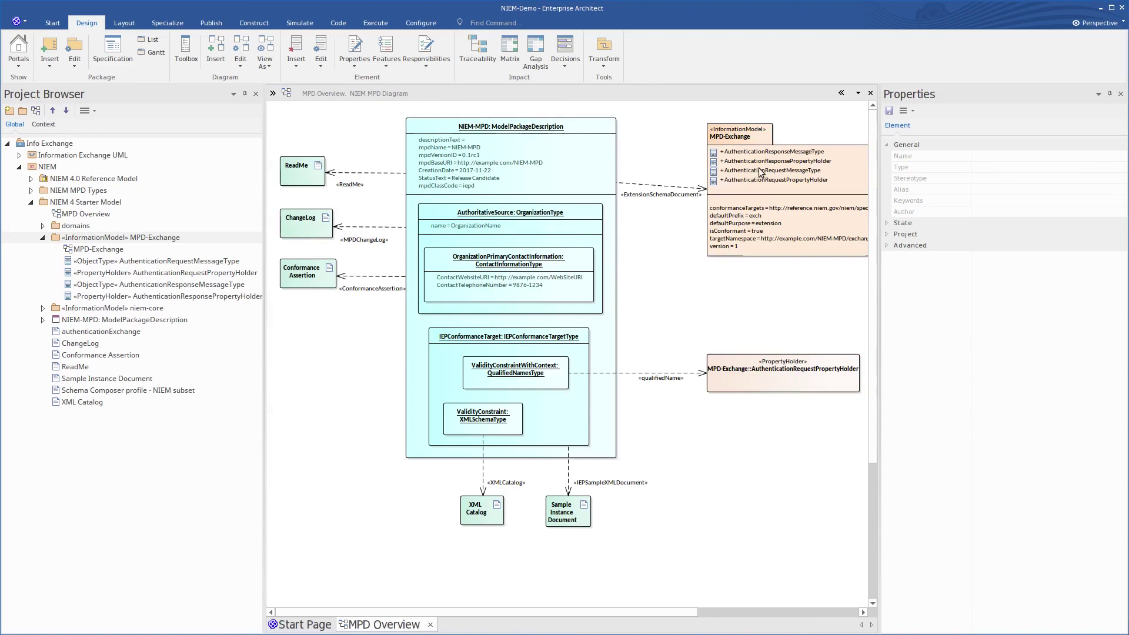
{"action": "left_click", "coordinate": [842, 156]}
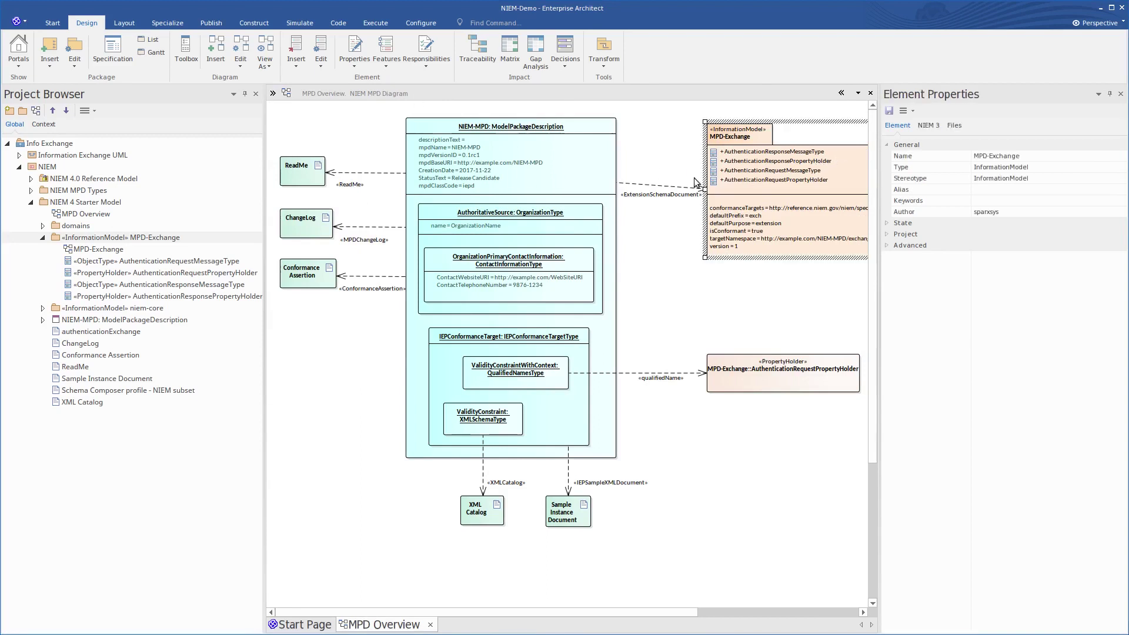
{"action": "left_click", "coordinate": [643, 186]}
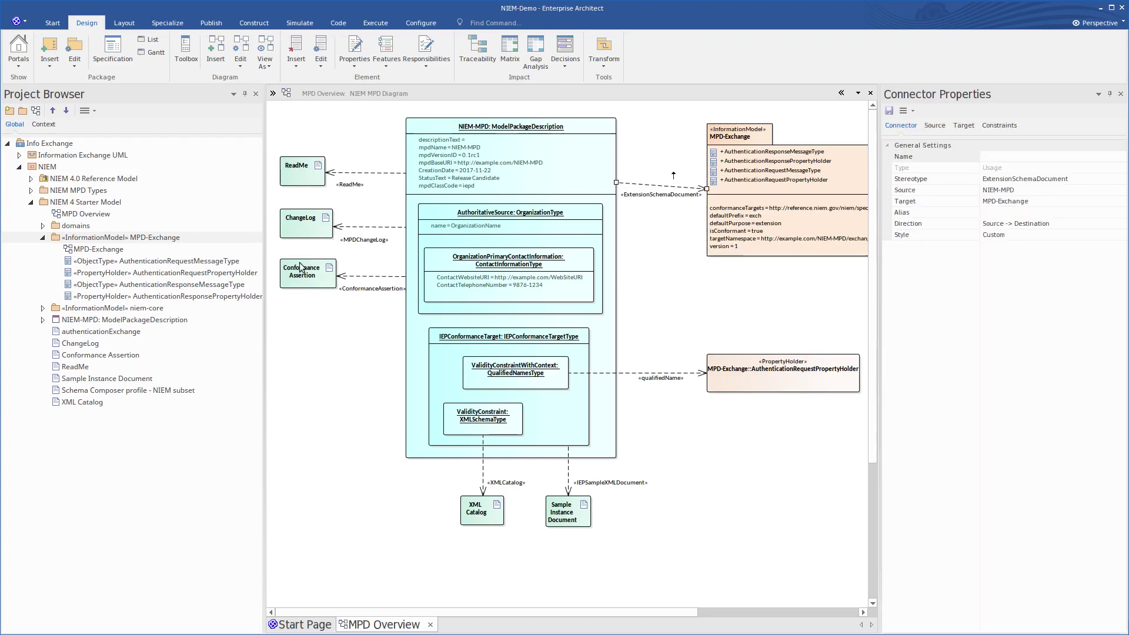
Expand the domains package and check the niem-core and biom information models of the starter model.
{"action": "left_click", "coordinate": [43, 225]}
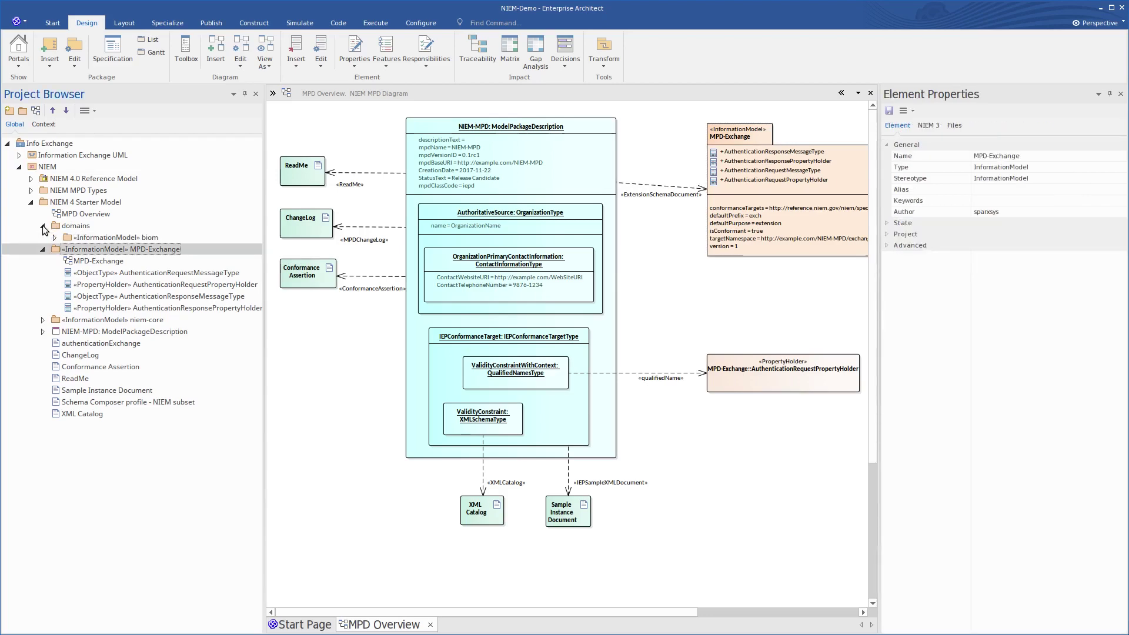
{"action": "left_click", "coordinate": [77, 321]}
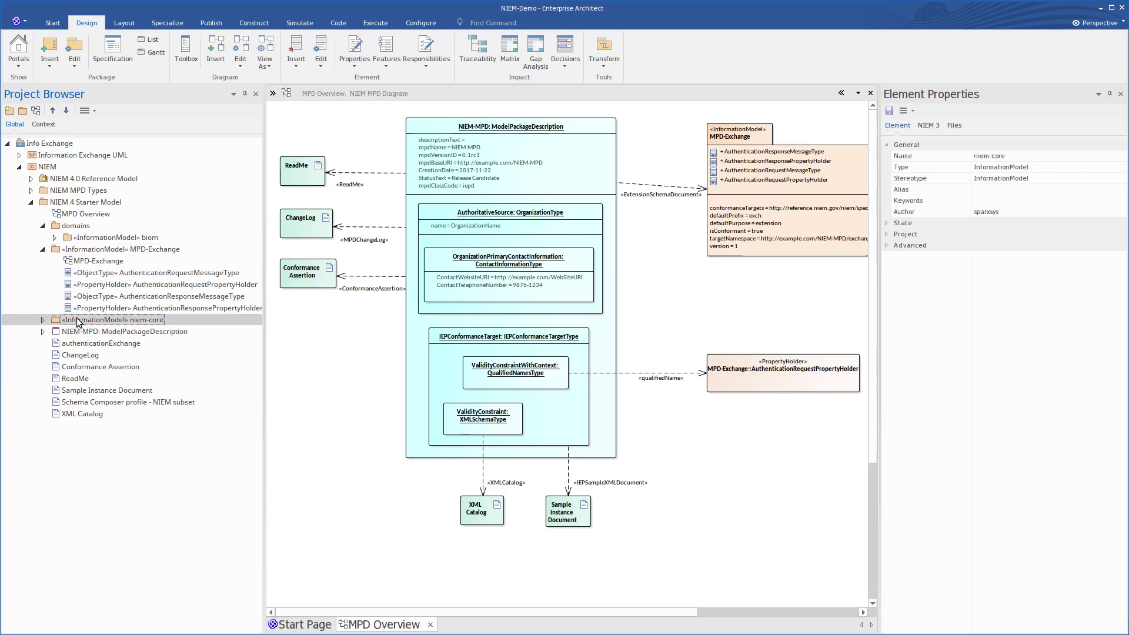
{"action": "left_click", "coordinate": [147, 243]}
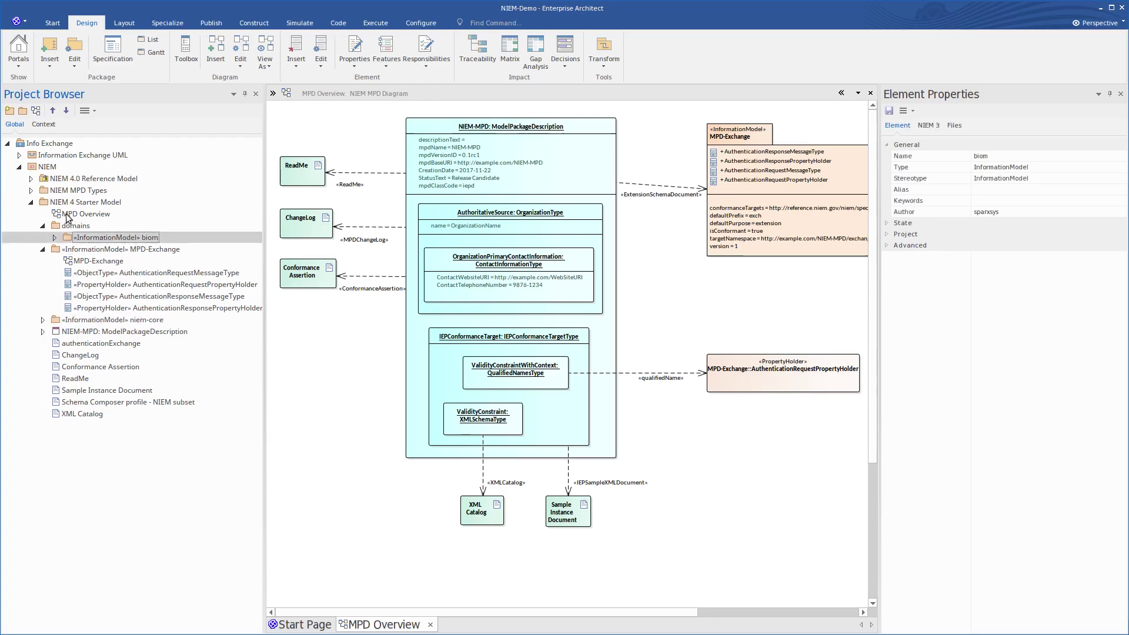
Create a NIEM MPD diagram named "Package Usage" in the NIEM 4 Starter Model package.
{"action": "left_click", "coordinate": [45, 205]}
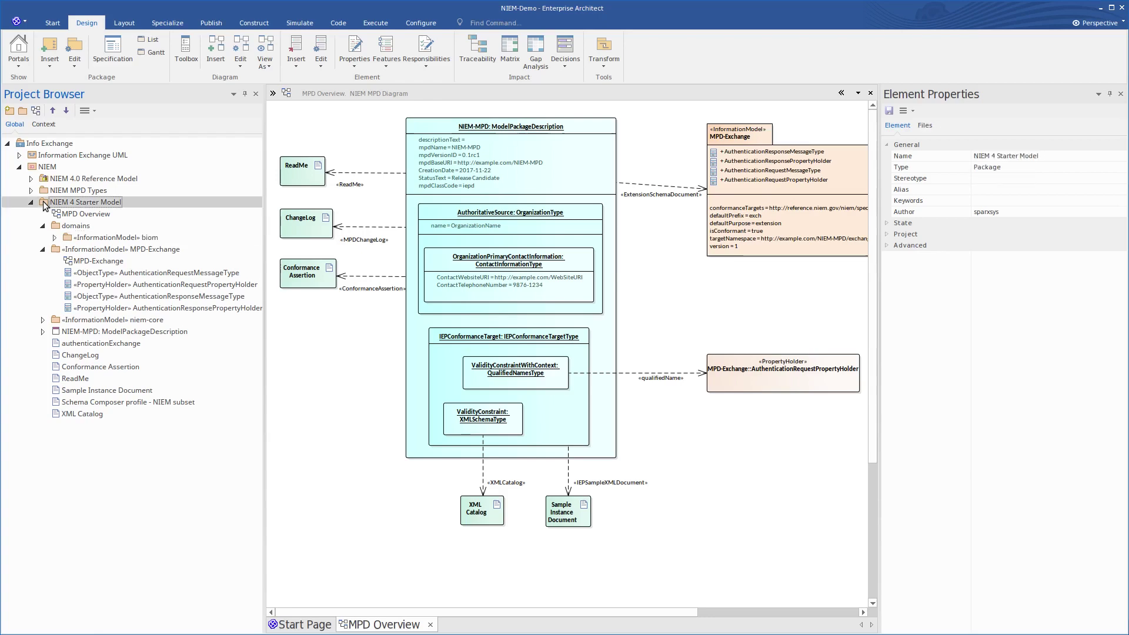
{"action": "left_click", "coordinate": [35, 111]}
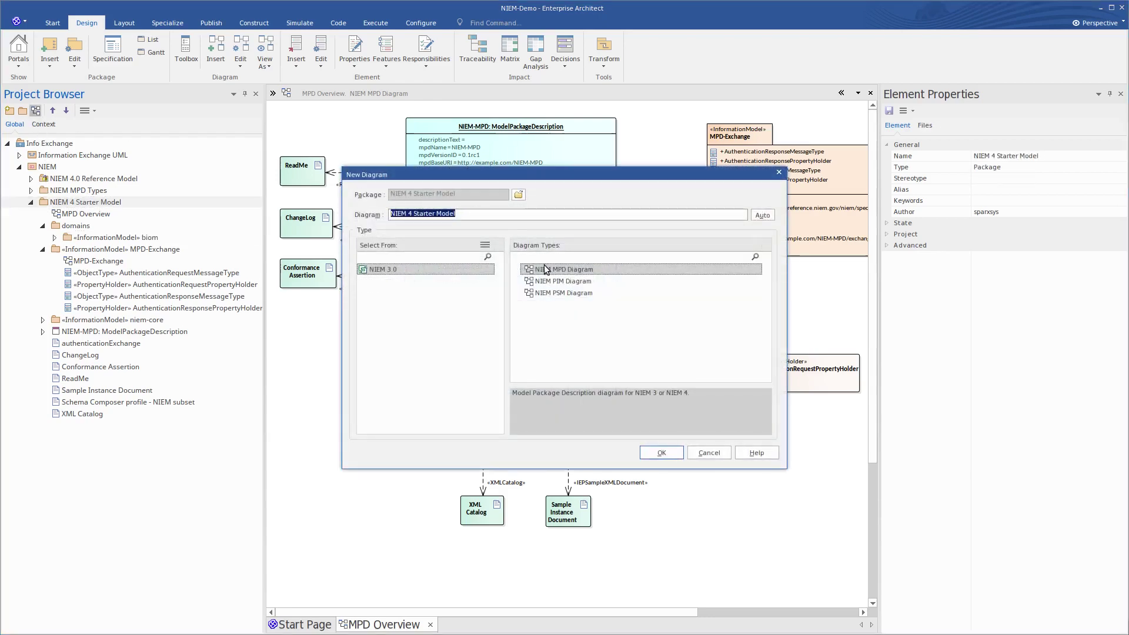
{"action": "left_click_drag", "start_coordinate": [466, 214], "coordinate": [344, 214]}
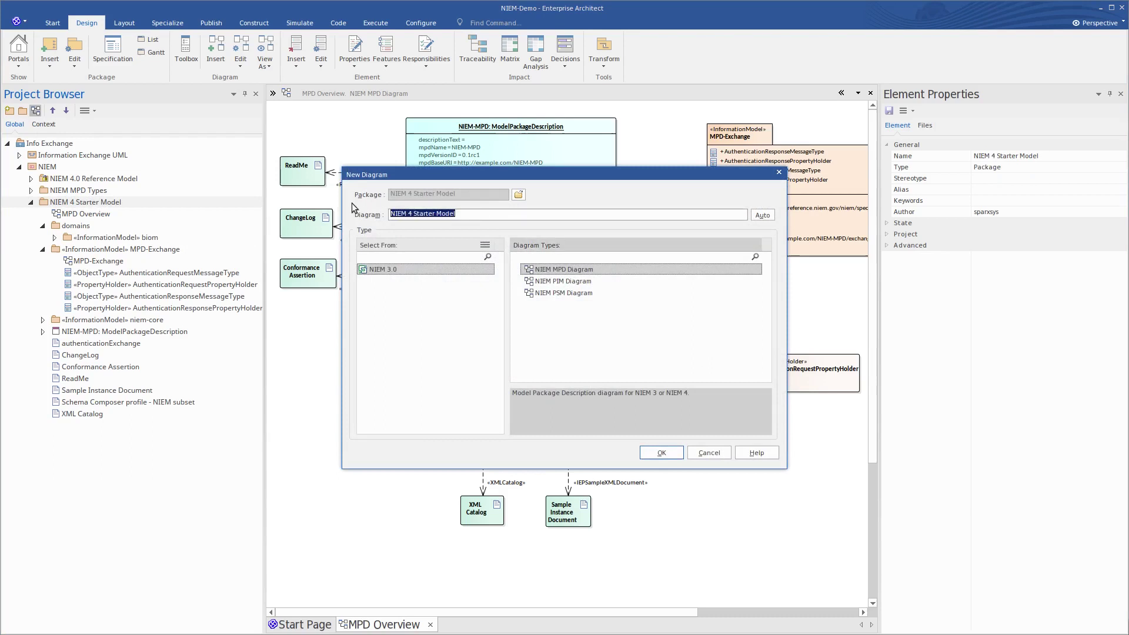
{"action": "type", "text": "Package Usage"}
{"action": "key", "text": "Return"}
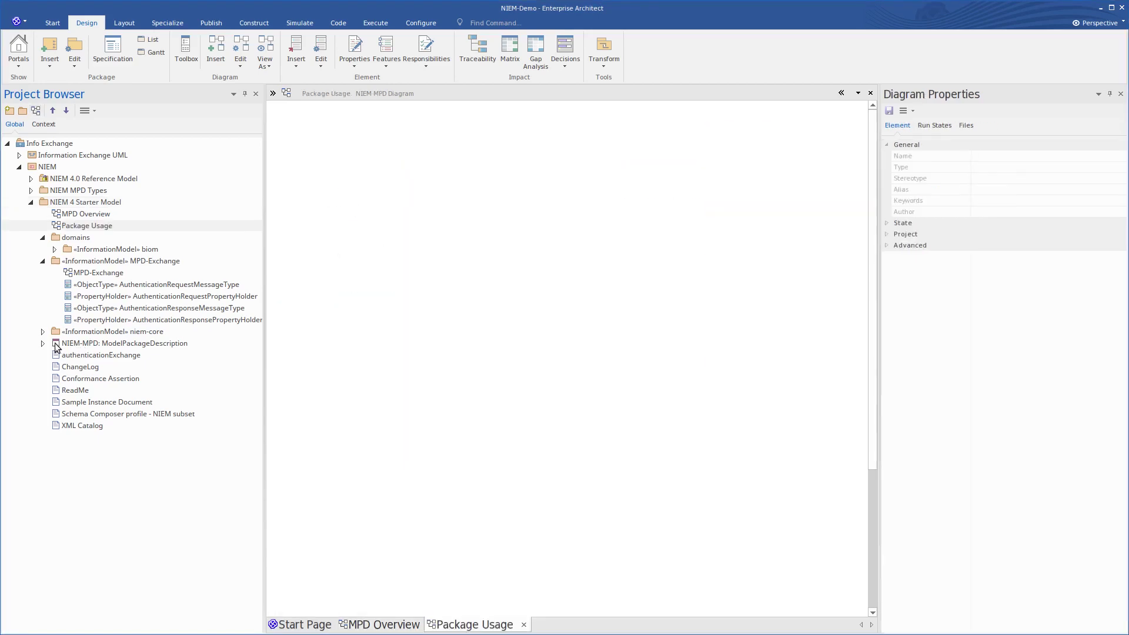
Place the NIEM-MPD instance on the Package Usage diagram, stretch it downwards, and add MPD-Exchange beside it as a package element.
{"action": "left_click_drag", "start_coordinate": [57, 347], "coordinate": [317, 192]}
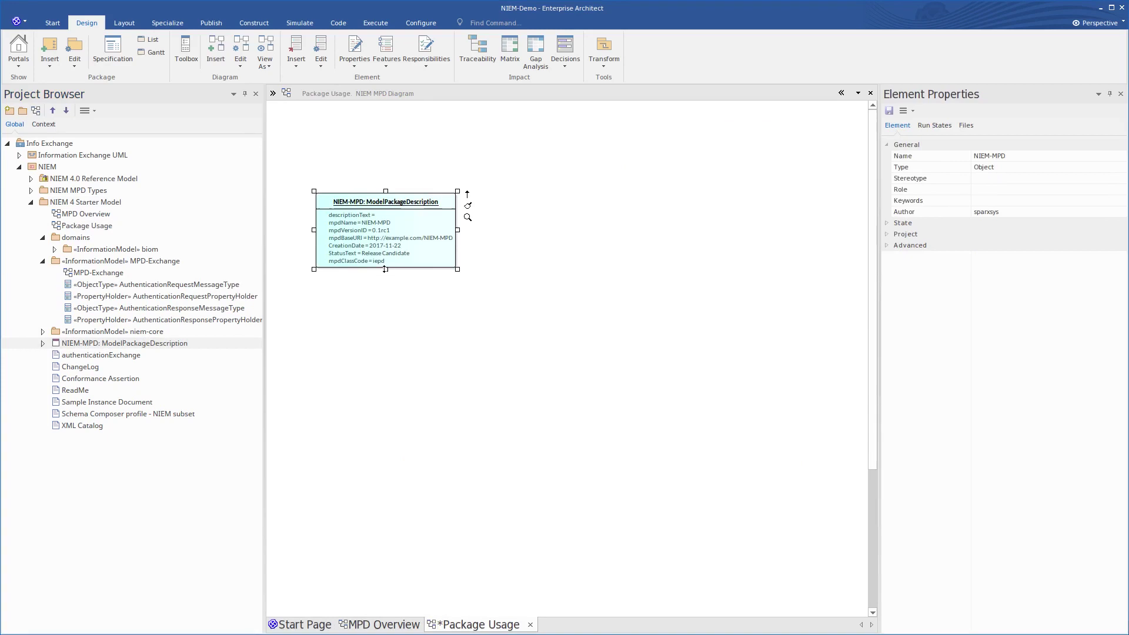
{"action": "left_click_drag", "start_coordinate": [389, 271], "coordinate": [384, 566]}
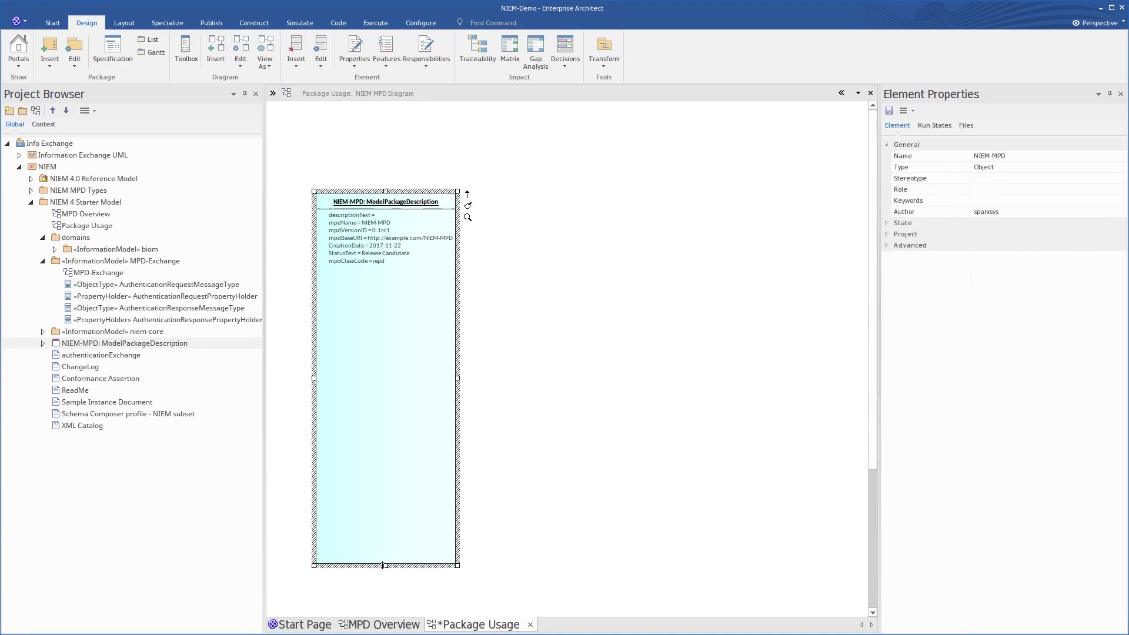
{"action": "left_click", "coordinate": [57, 263]}
{"action": "left_click_drag", "start_coordinate": [57, 264], "coordinate": [594, 148]}
{"action": "left_click", "coordinate": [595, 151]}
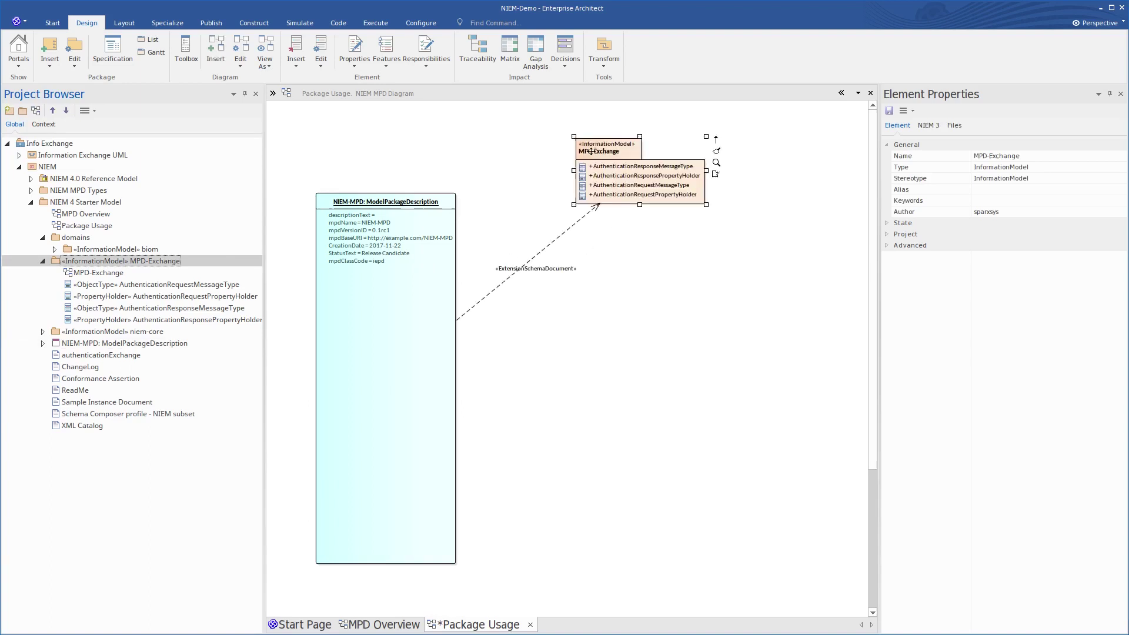
Add the biom and niem-core information models as package elements below MPD-Exchange.
{"action": "left_click_drag", "start_coordinate": [115, 249], "coordinate": [579, 291]}
{"action": "left_click", "coordinate": [593, 301]}
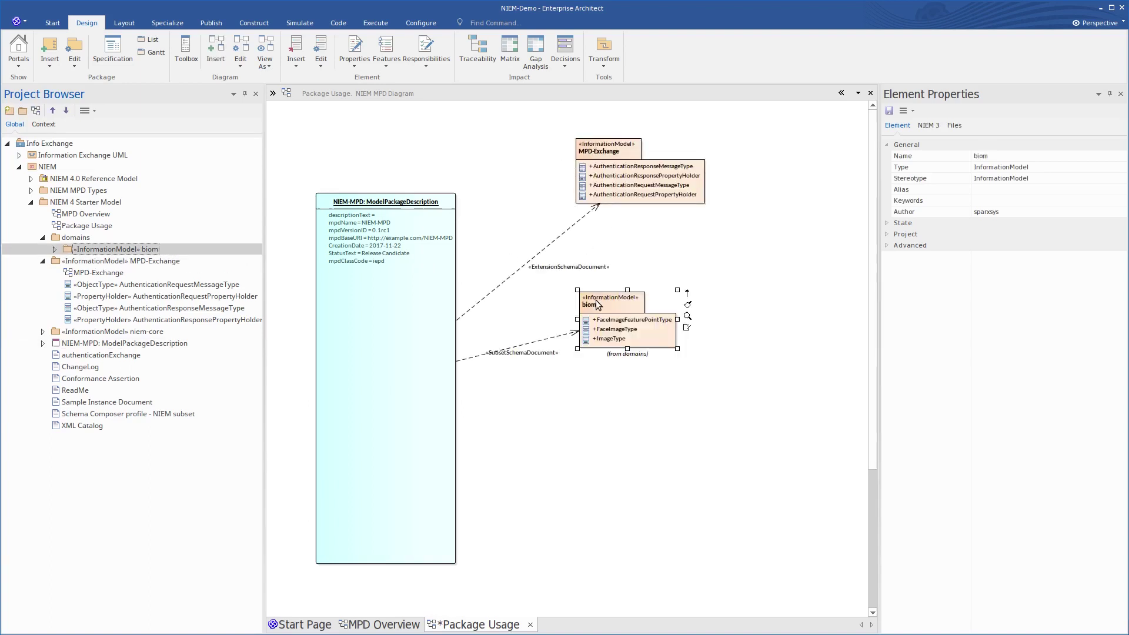
{"action": "left_click_drag", "start_coordinate": [59, 332], "coordinate": [587, 401]}
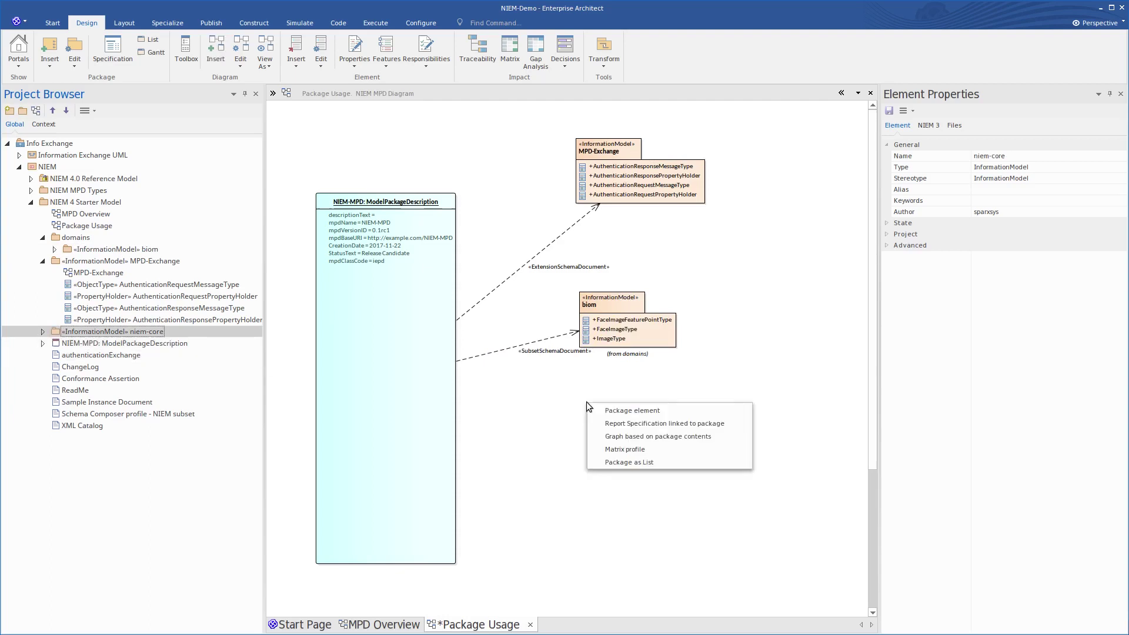
{"action": "left_click", "coordinate": [595, 409]}
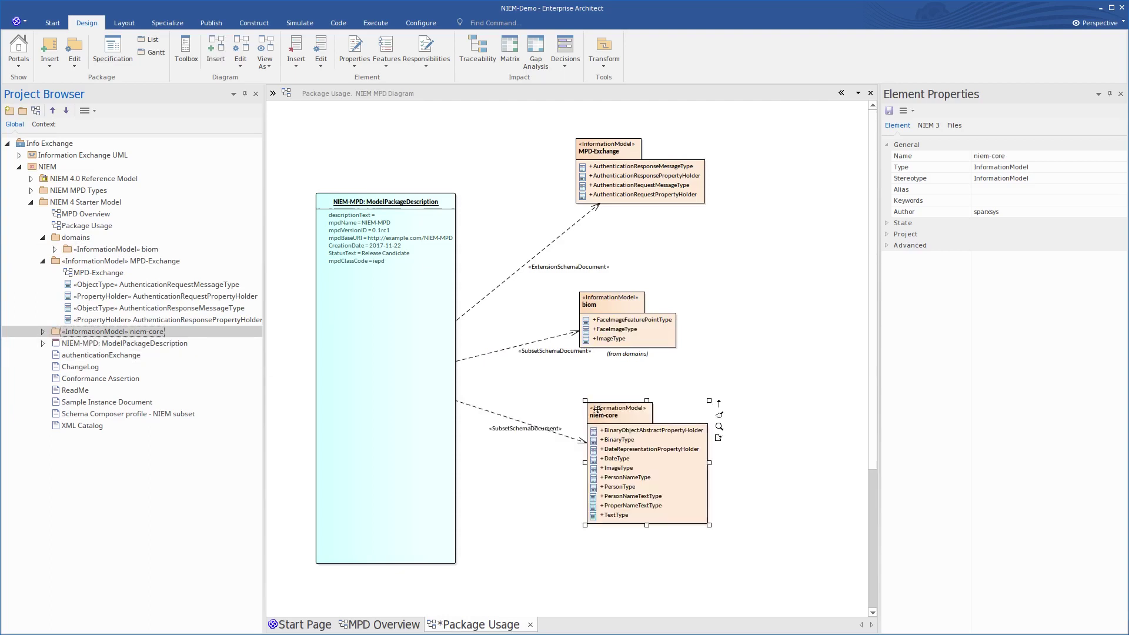
Show the tagged values and examine MPD-Exchange's conformanceTargets, targetNamespace and defaultPrefix tags.
{"action": "left_click", "coordinate": [354, 59]}
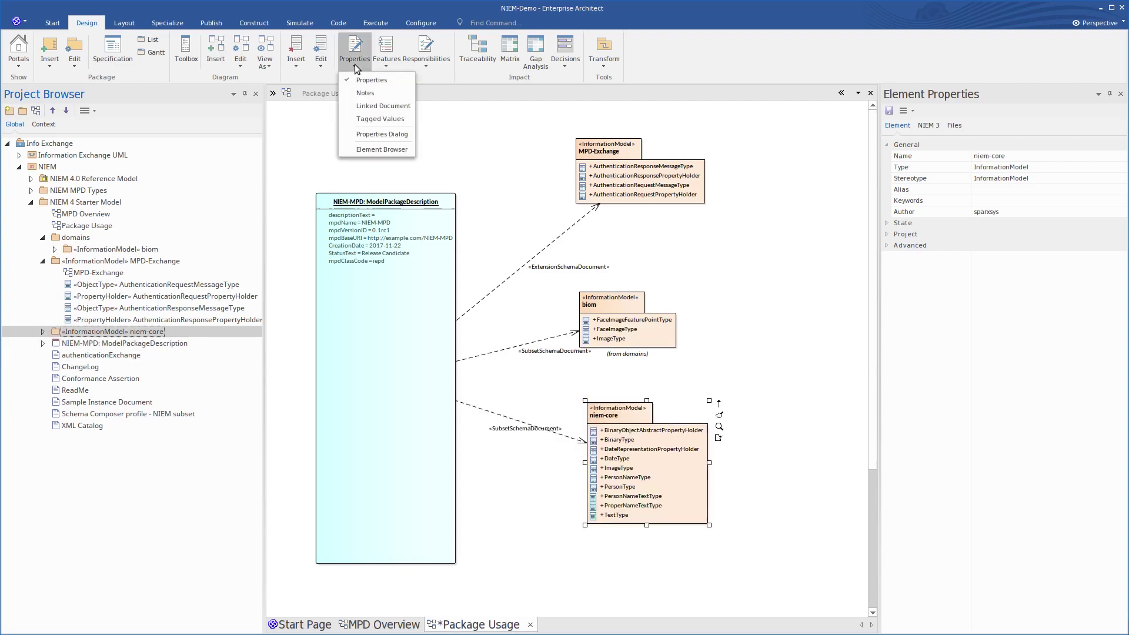
{"action": "left_click", "coordinate": [359, 120]}
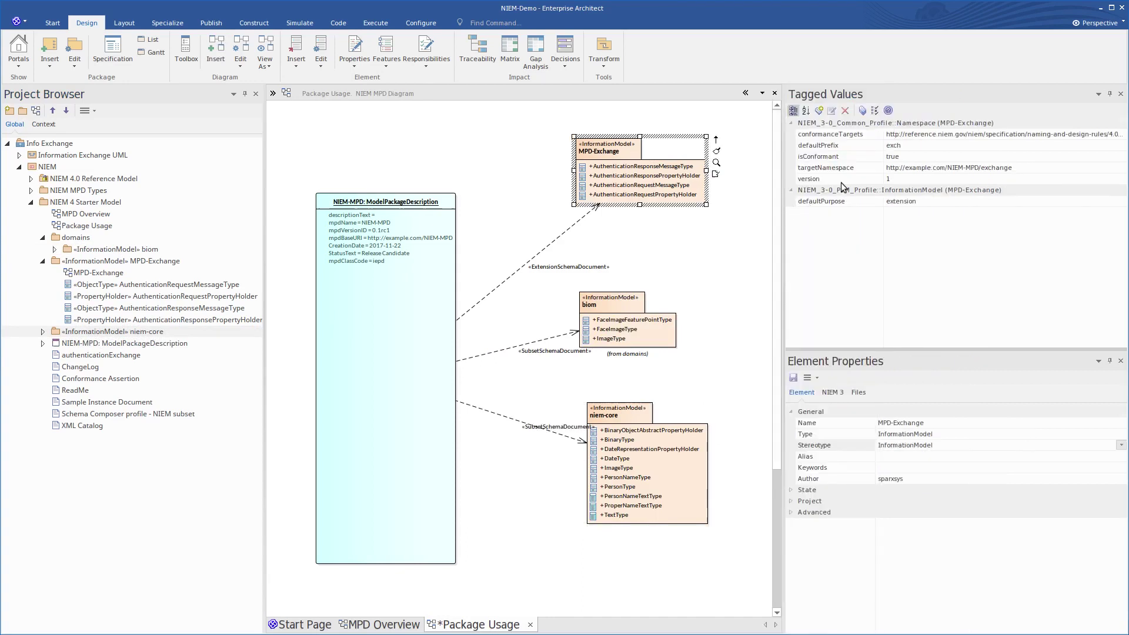
{"action": "left_click", "coordinate": [943, 135]}
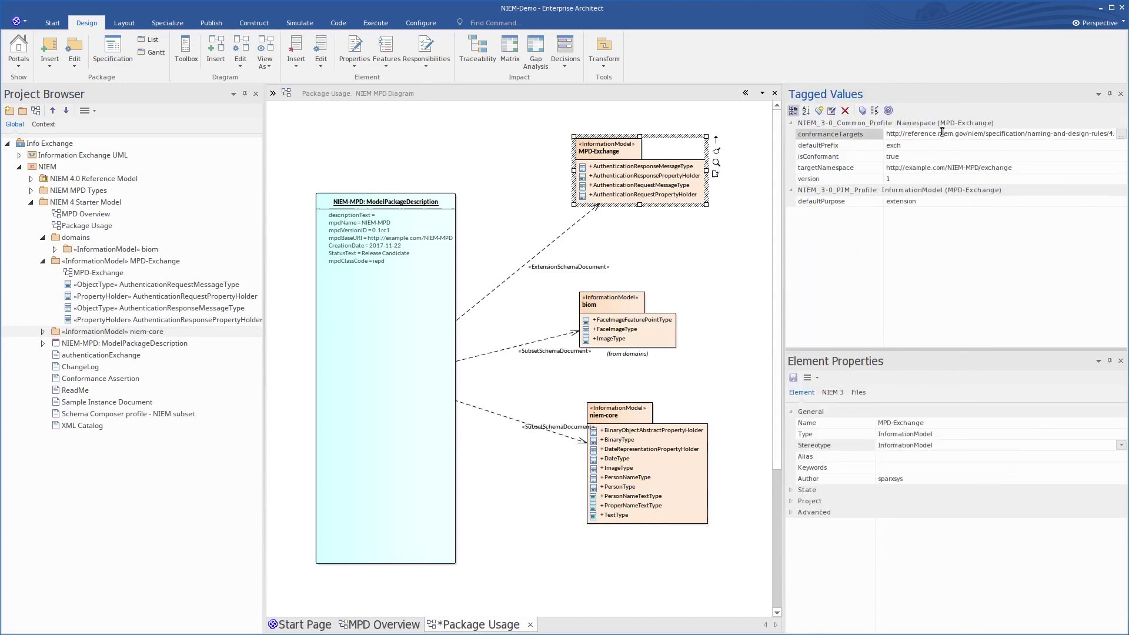
{"action": "left_click", "coordinate": [932, 168]}
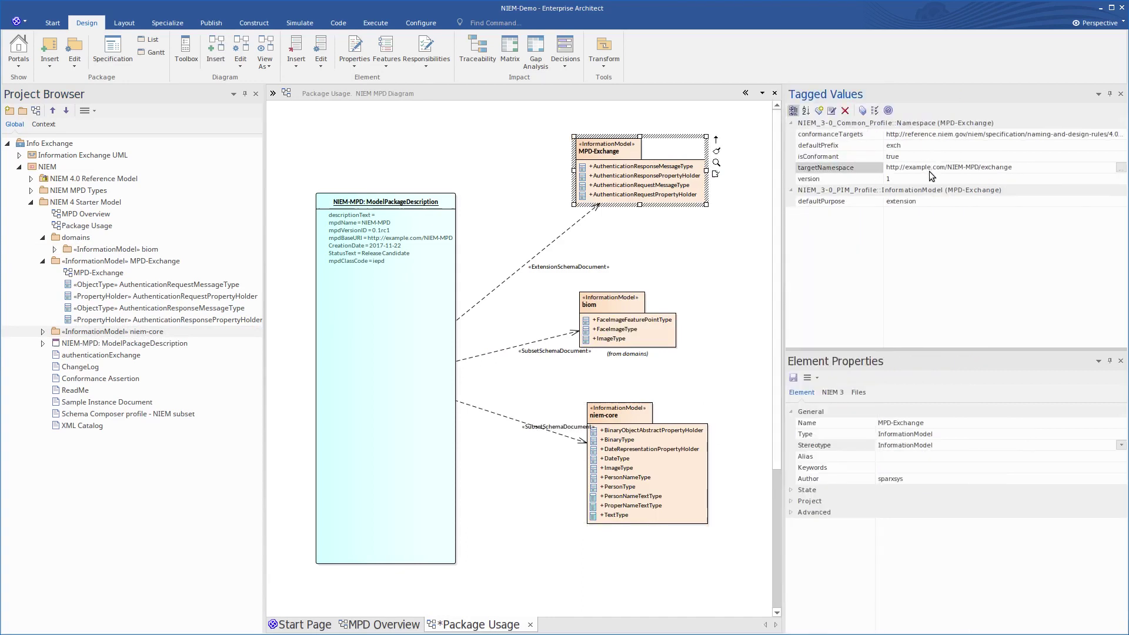
{"action": "left_click", "coordinate": [906, 145]}
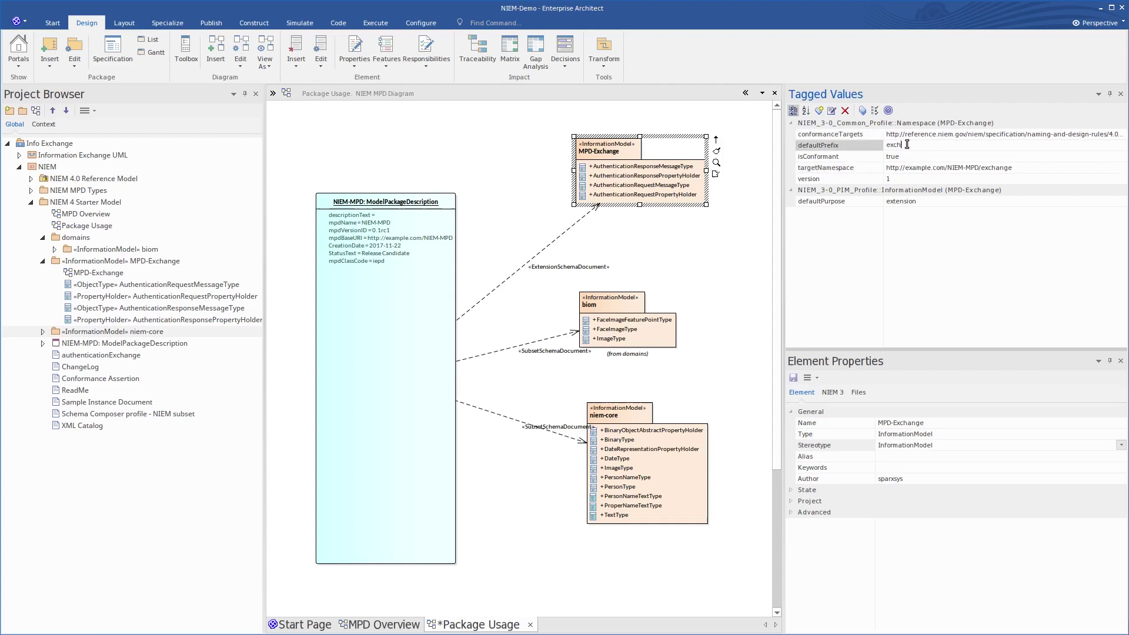
Check the pathURI tag of the connectors to MPD-Exchange, biom and niem-core, and save the Package Usage diagram.
{"action": "left_click", "coordinate": [566, 230]}
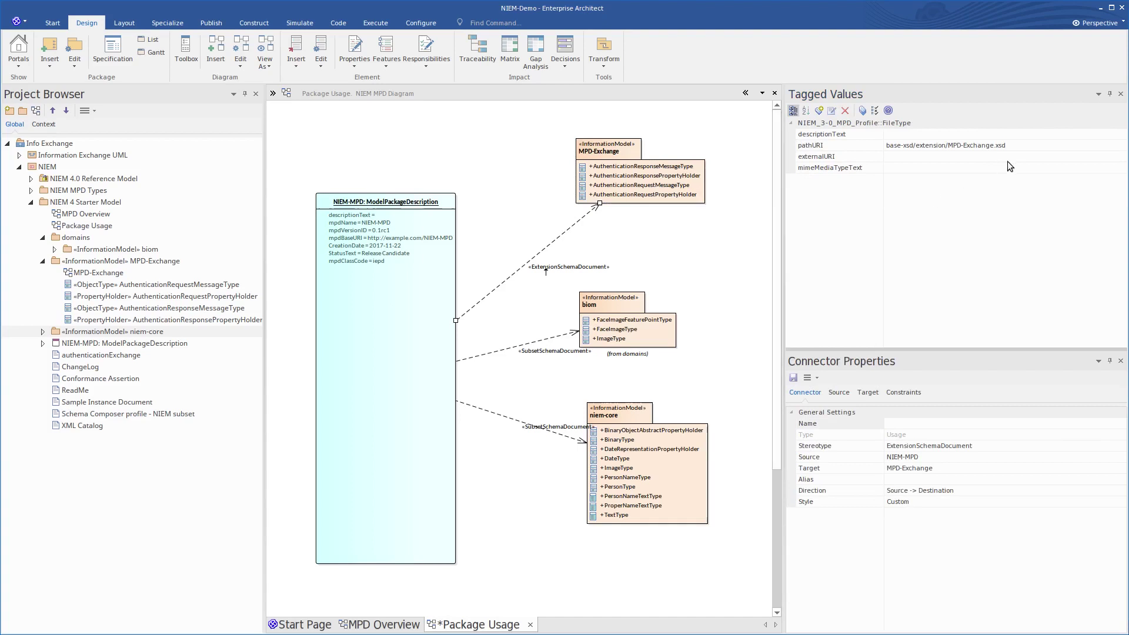
{"action": "left_click", "coordinate": [506, 349]}
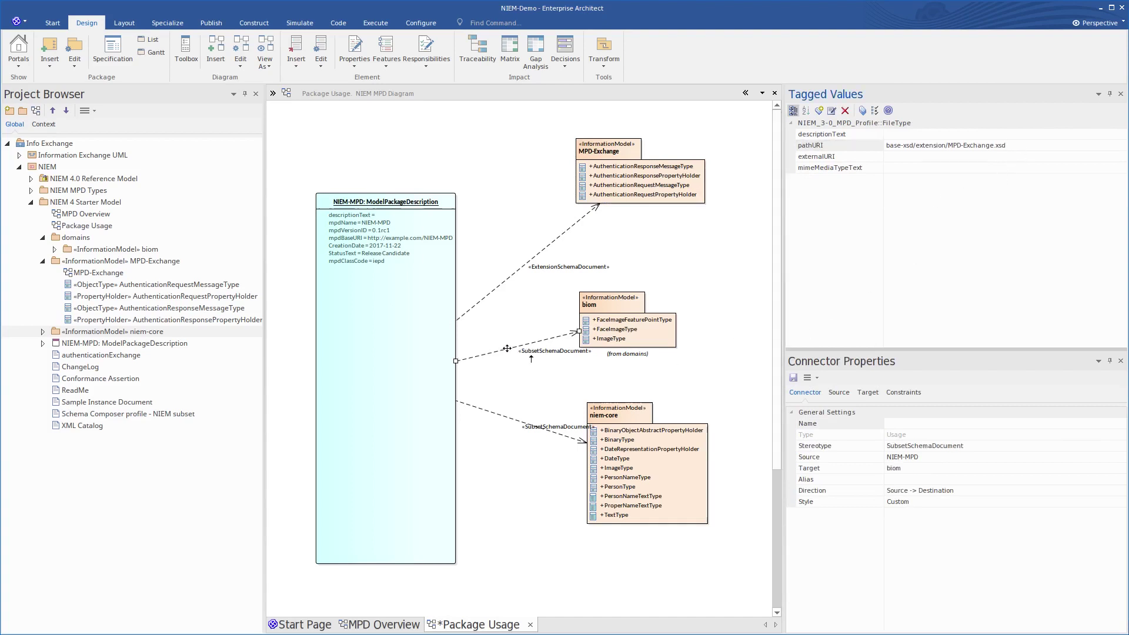
{"action": "left_click", "coordinate": [1054, 155]}
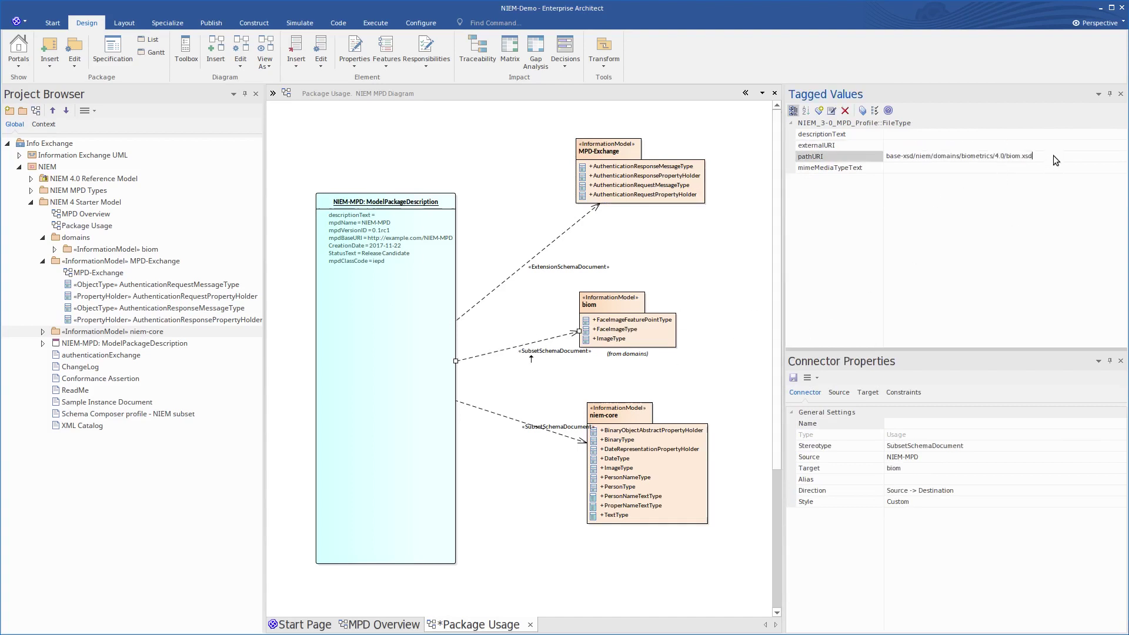
{"action": "left_click", "coordinate": [498, 416]}
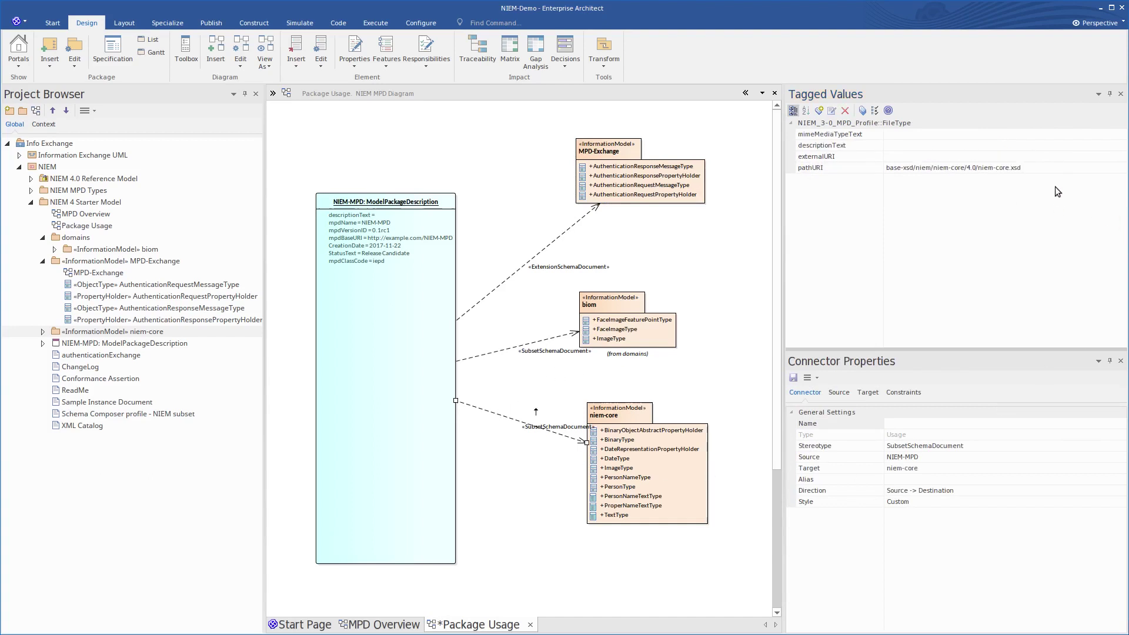
{"action": "left_click", "coordinate": [1047, 167]}
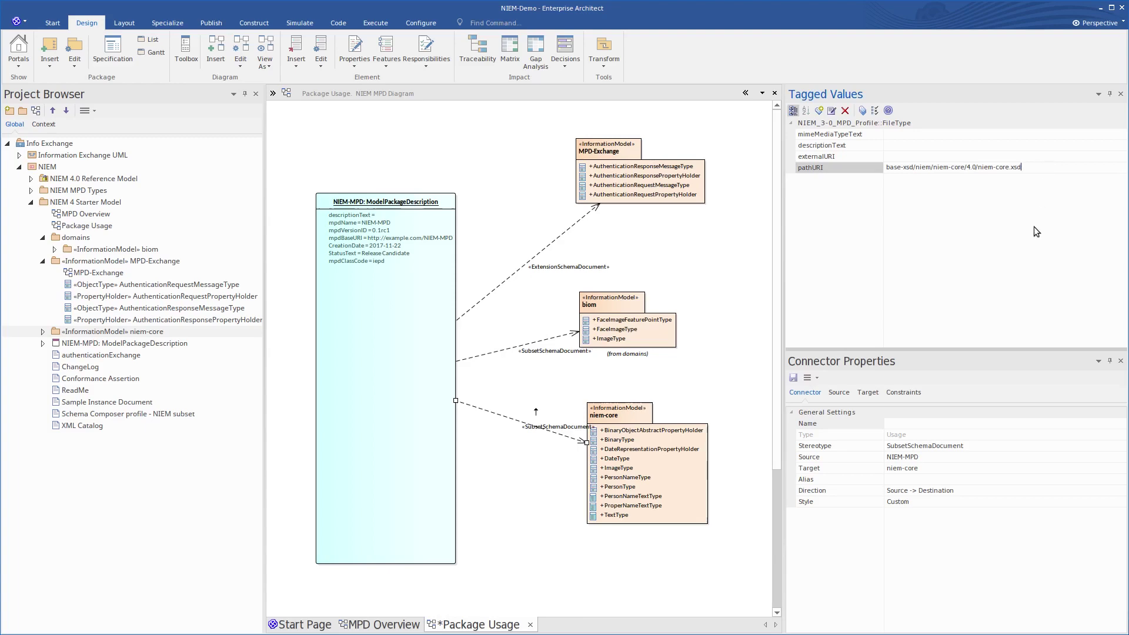
{"action": "key", "text": "ctrl+s"}
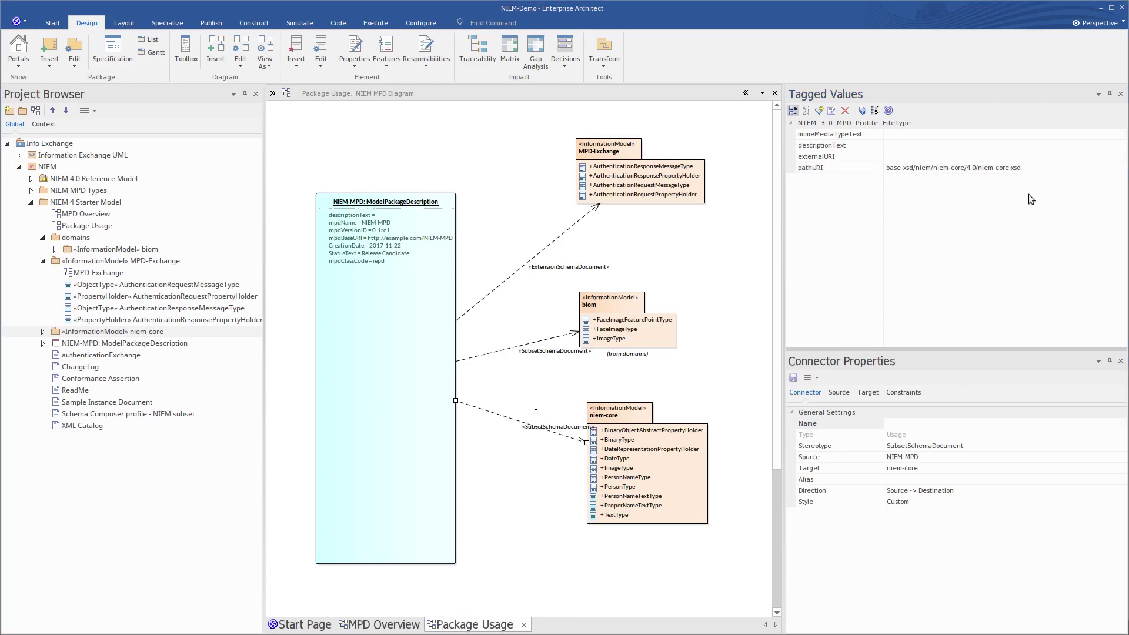
Widen the MPD Overview diagram's view and examine the qualifiedName connector between ValidityConstraintWithContext and AuthenticationRequestPropertyHolder.
{"action": "left_click", "coordinate": [388, 626]}
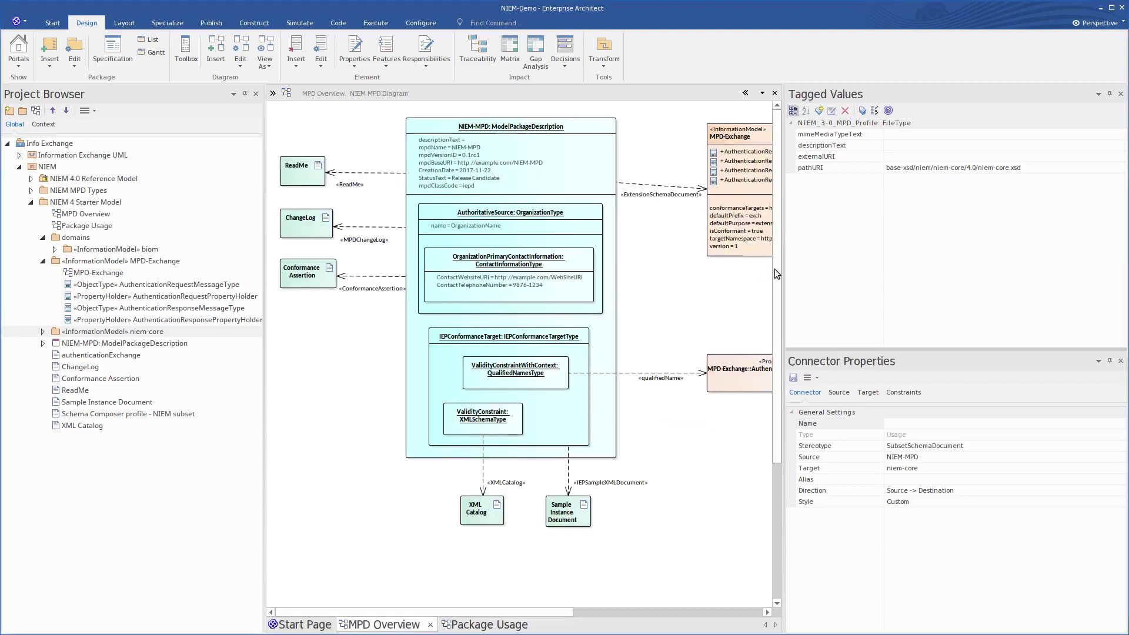
{"action": "left_click_drag", "start_coordinate": [783, 269], "coordinate": [944, 264]}
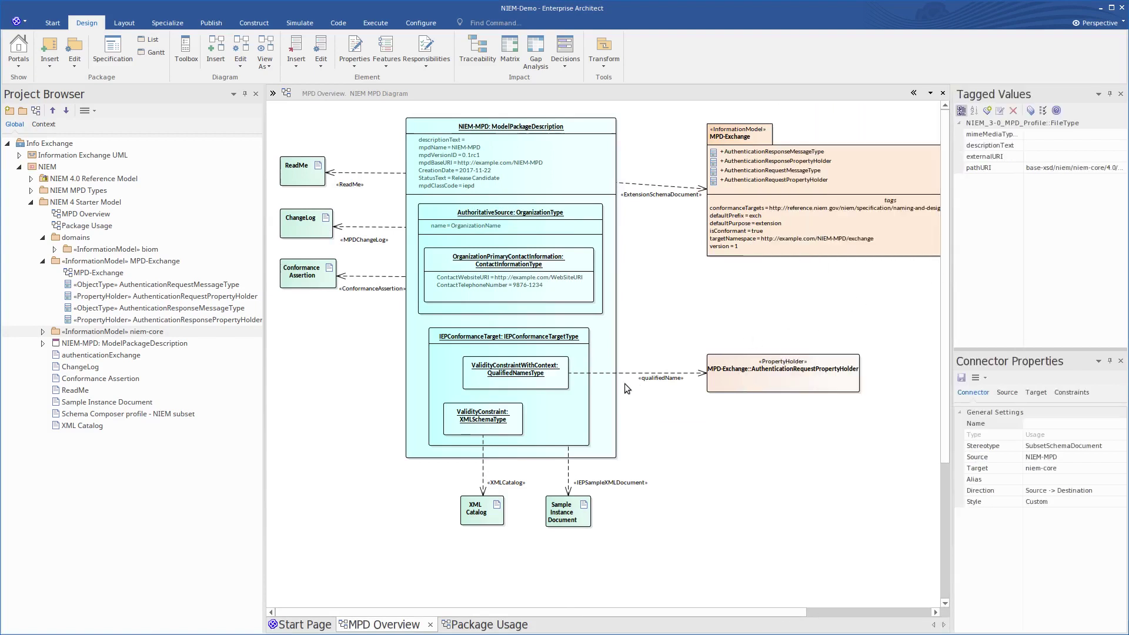
{"action": "left_click", "coordinate": [555, 382]}
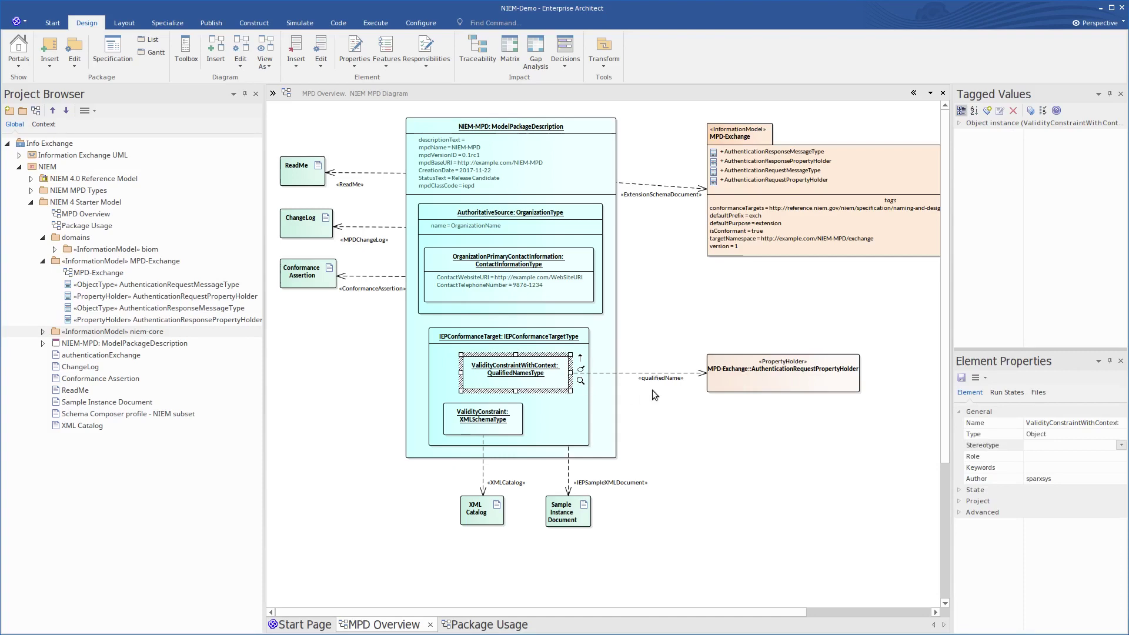
{"action": "left_click", "coordinate": [736, 380]}
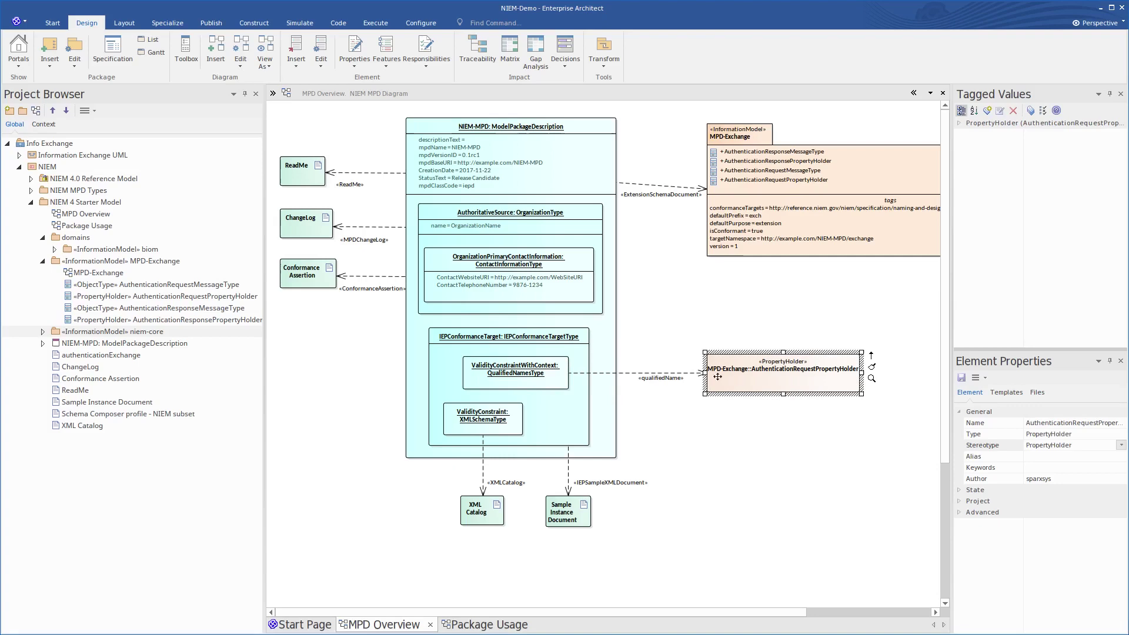
{"action": "left_click", "coordinate": [624, 374]}
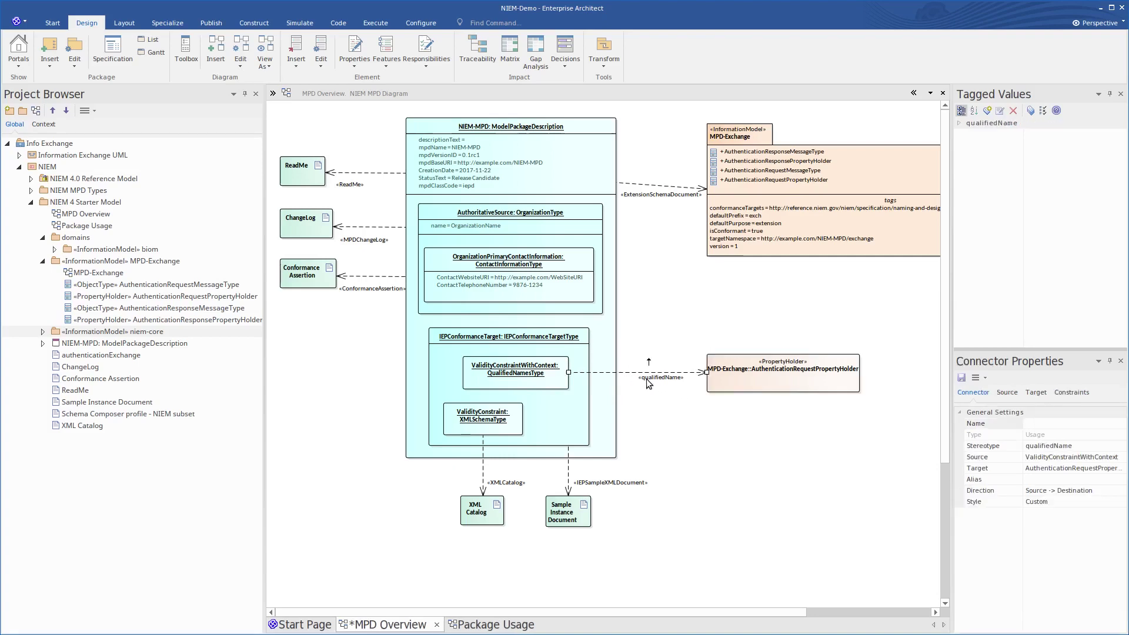
{"action": "left_click", "coordinate": [658, 377]}
Create a NIEM MPD diagram named "Document Roots" in the NIEM 4 Starter Model package.
{"action": "left_click", "coordinate": [43, 201]}
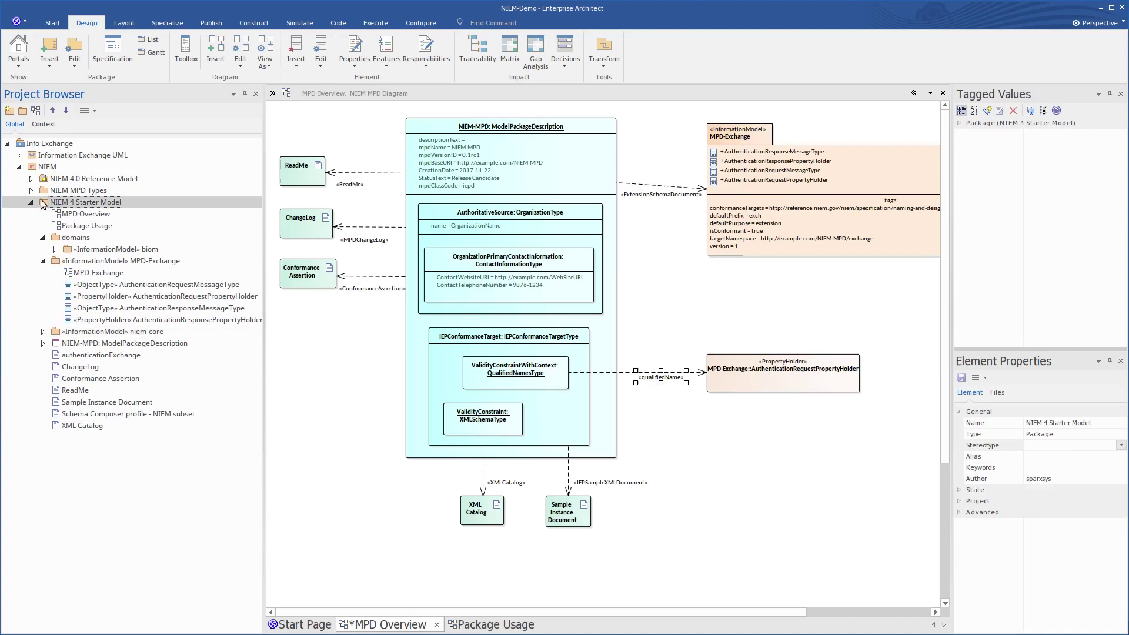
{"action": "left_click", "coordinate": [36, 111]}
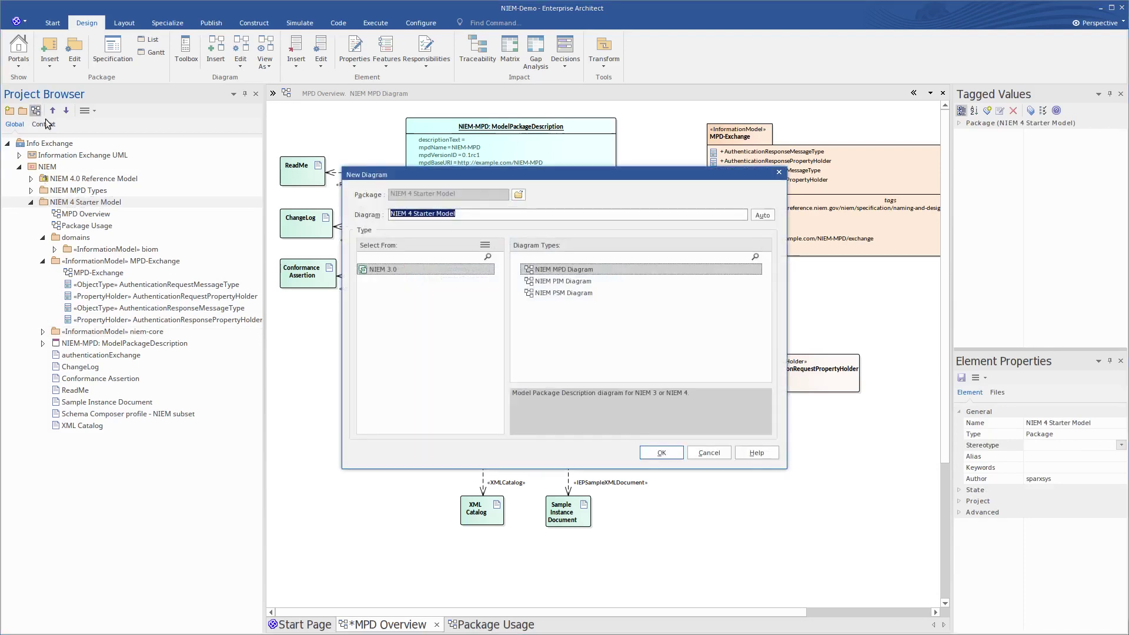
{"action": "left_click_drag", "start_coordinate": [456, 214], "coordinate": [331, 227]}
{"action": "type", "text": "Document Roots"}
{"action": "left_click", "coordinate": [655, 453]}
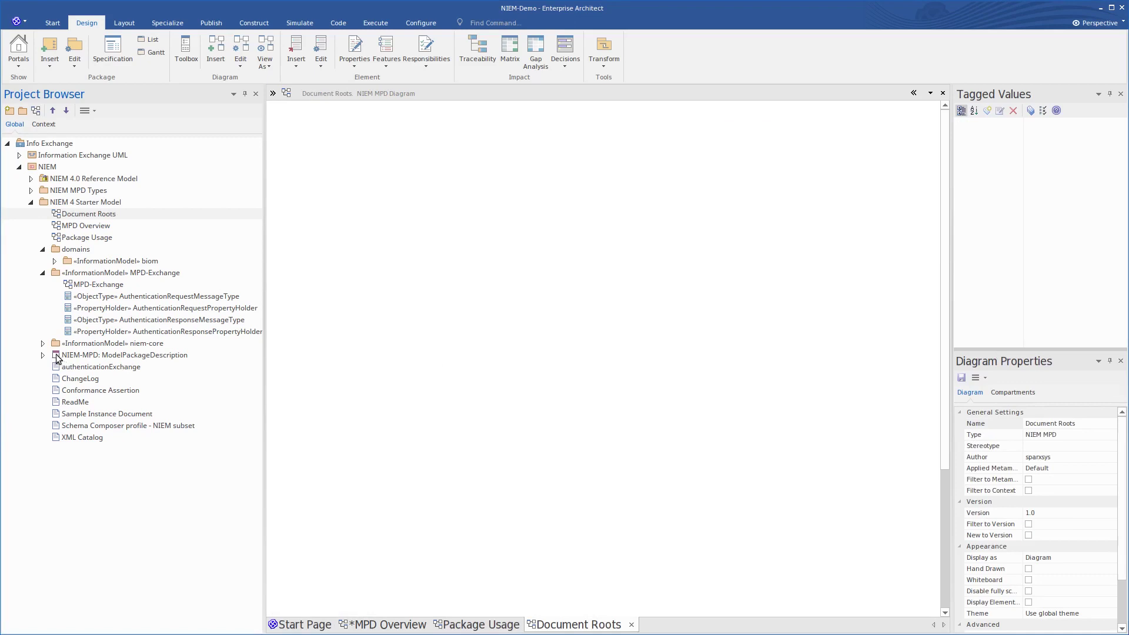
Place the NIEM-MPD instance as a tall box on the Document Roots diagram, nesting IEPConformanceTarget inside it and an enlarged ValidityConstraintWithContext inside that.
{"action": "left_click_drag", "start_coordinate": [65, 357], "coordinate": [341, 195]}
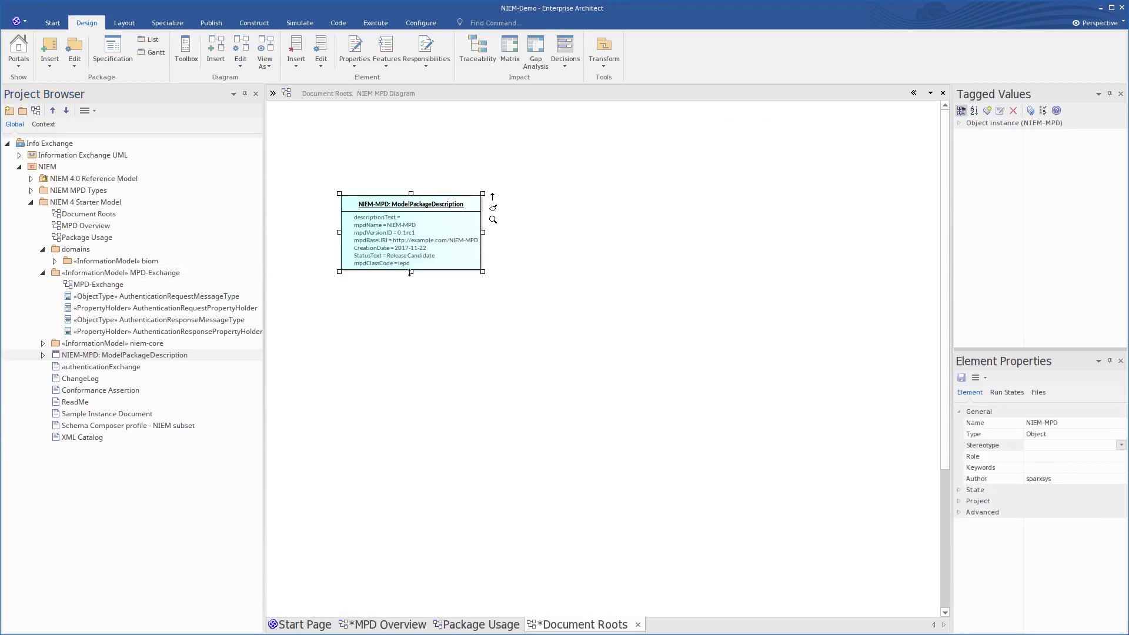
{"action": "left_click_drag", "start_coordinate": [411, 272], "coordinate": [410, 574]}
{"action": "left_click", "coordinate": [42, 356]}
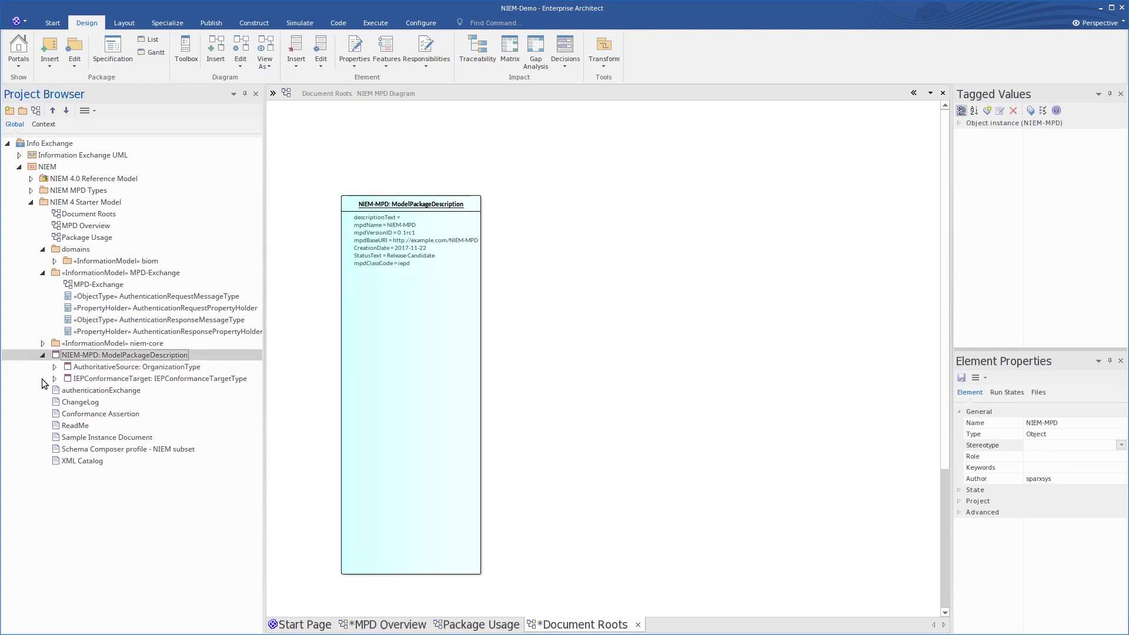
{"action": "left_click", "coordinate": [54, 379]}
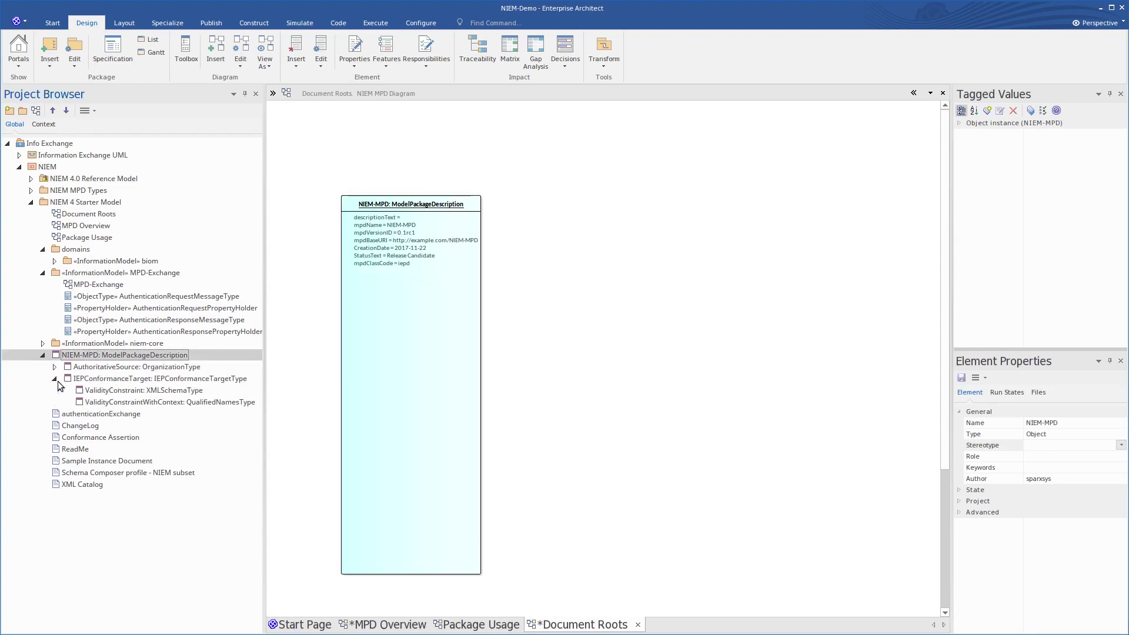
{"action": "left_click_drag", "start_coordinate": [67, 378], "coordinate": [363, 325]}
{"action": "left_click_drag", "start_coordinate": [79, 401], "coordinate": [371, 358]}
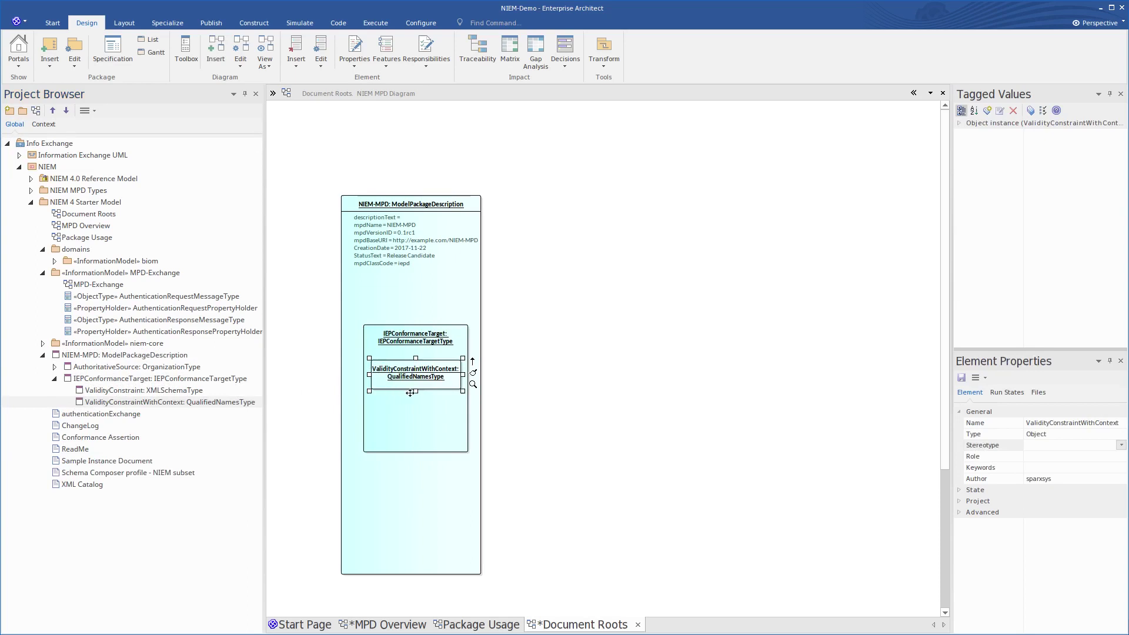
{"action": "left_click_drag", "start_coordinate": [415, 392], "coordinate": [417, 415]}
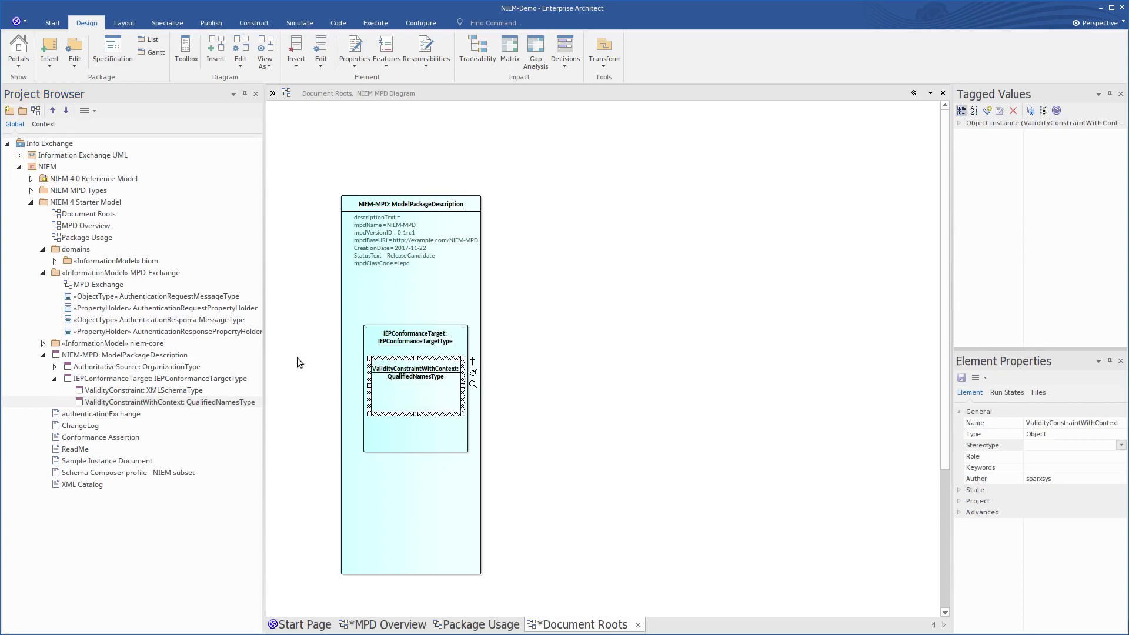
Add AuthenticationRequestPropertyHolder to the diagram as a link beside the NIEM-MPD instance and select its qualifiedName connector.
{"action": "left_click", "coordinate": [68, 312]}
{"action": "left_click_drag", "start_coordinate": [66, 310], "coordinate": [465, 321]}
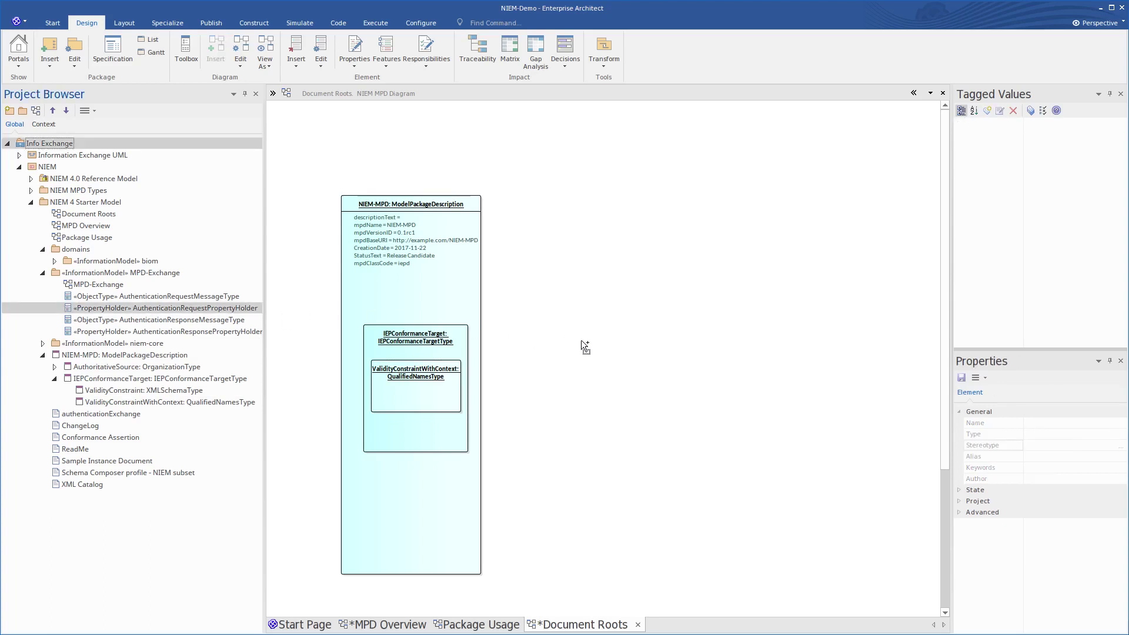
{"action": "left_click_drag", "start_coordinate": [608, 342], "coordinate": [607, 342]}
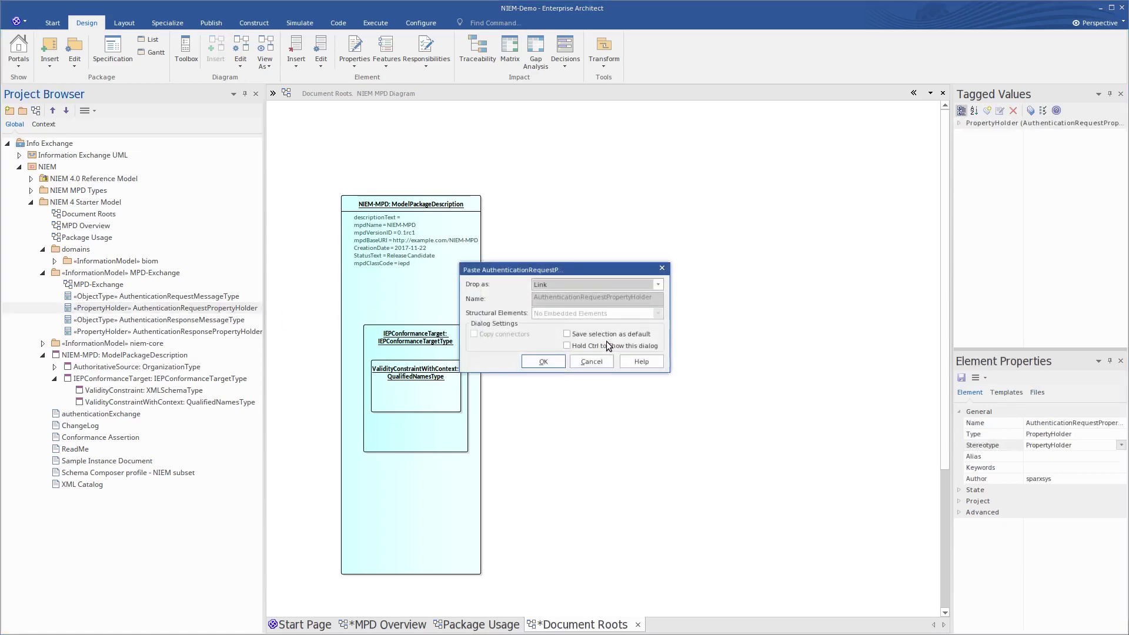
{"action": "left_click", "coordinate": [542, 361]}
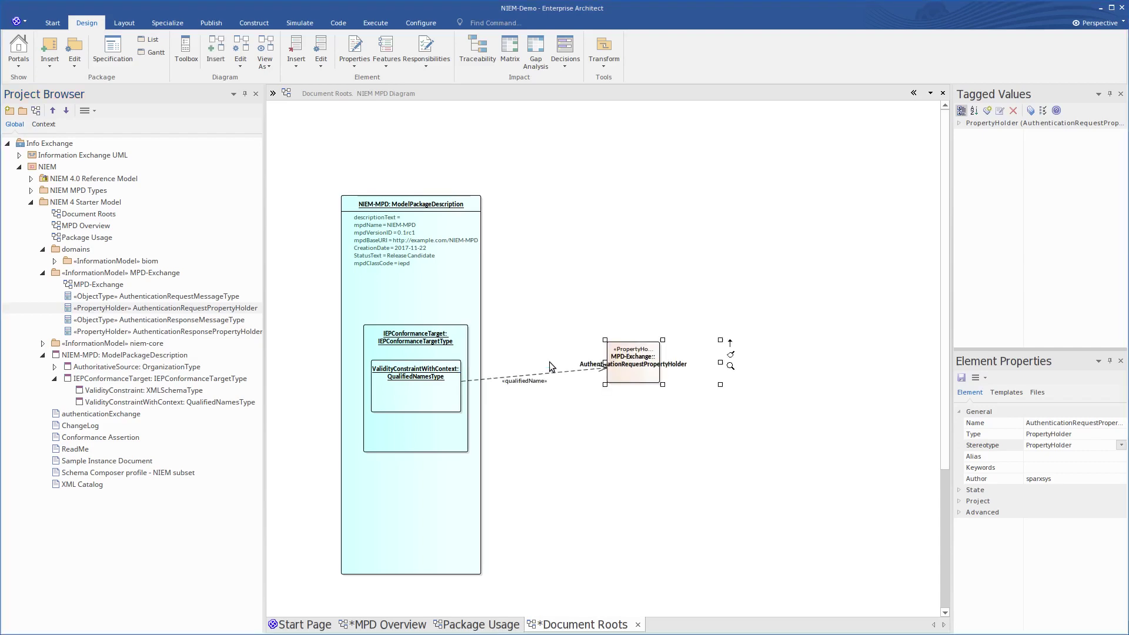
{"action": "left_click", "coordinate": [620, 418]}
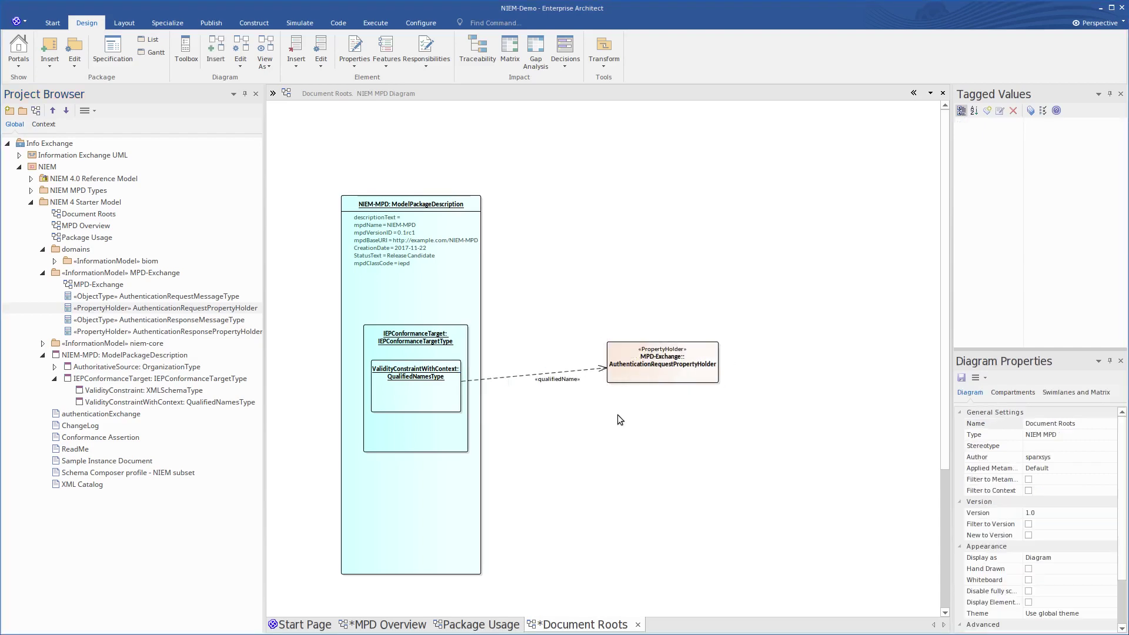
{"action": "left_click", "coordinate": [593, 369]}
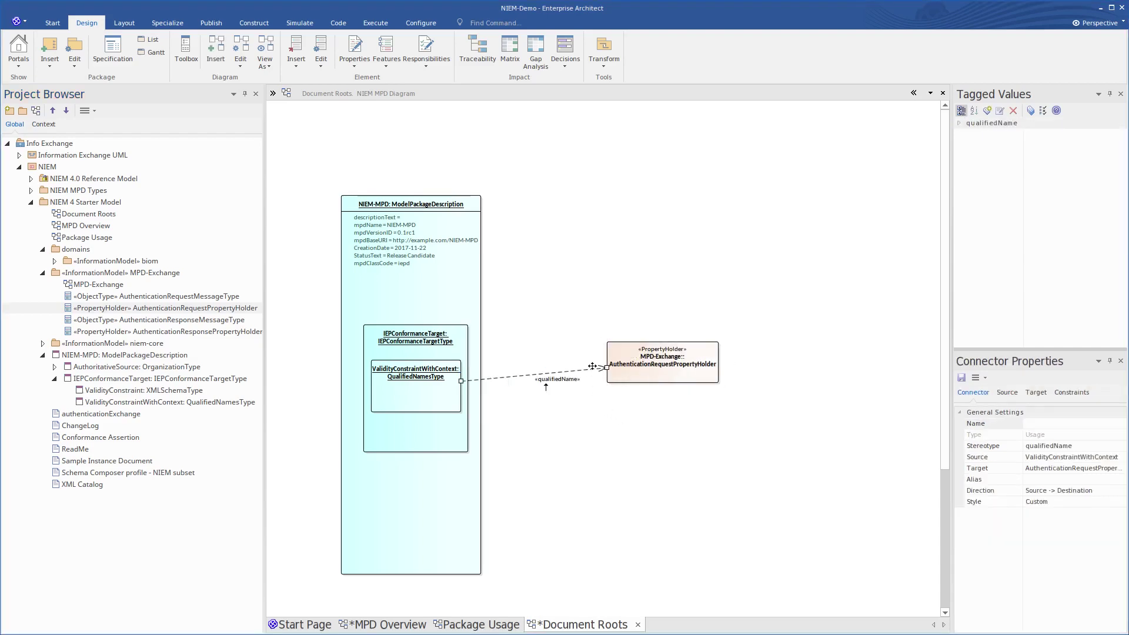
Shorten the IEPConformanceTarget box to fit its nested element and move it up within the NIEM-MPD instance.
{"action": "left_click", "coordinate": [416, 448]}
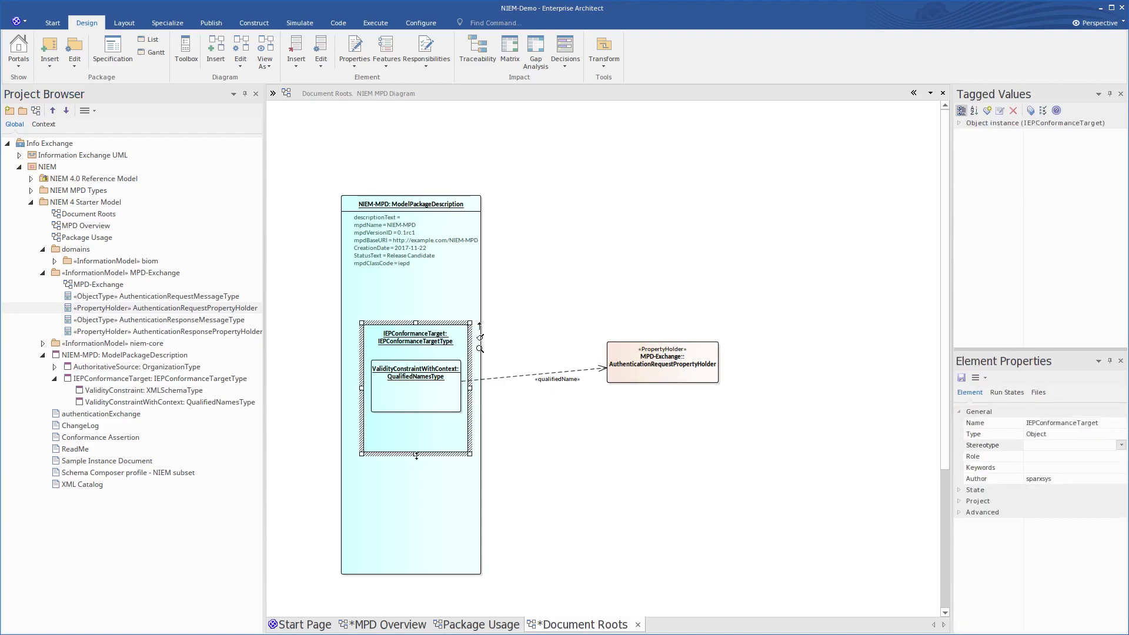
{"action": "left_click_drag", "start_coordinate": [416, 455], "coordinate": [415, 417]}
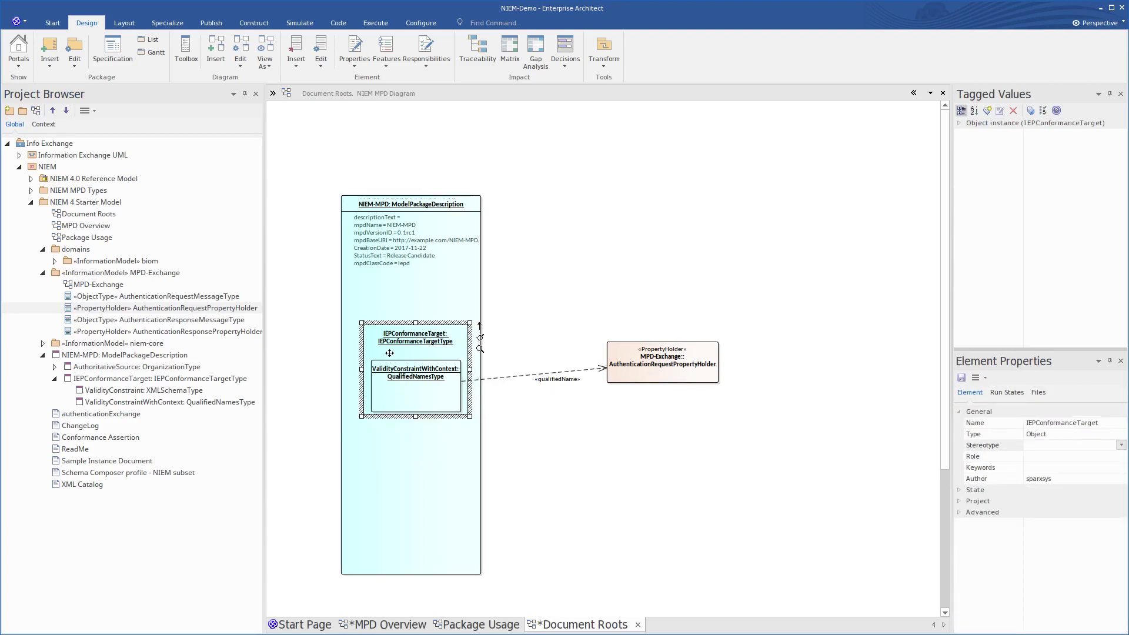
{"action": "left_click_drag", "start_coordinate": [389, 353], "coordinate": [386, 326]}
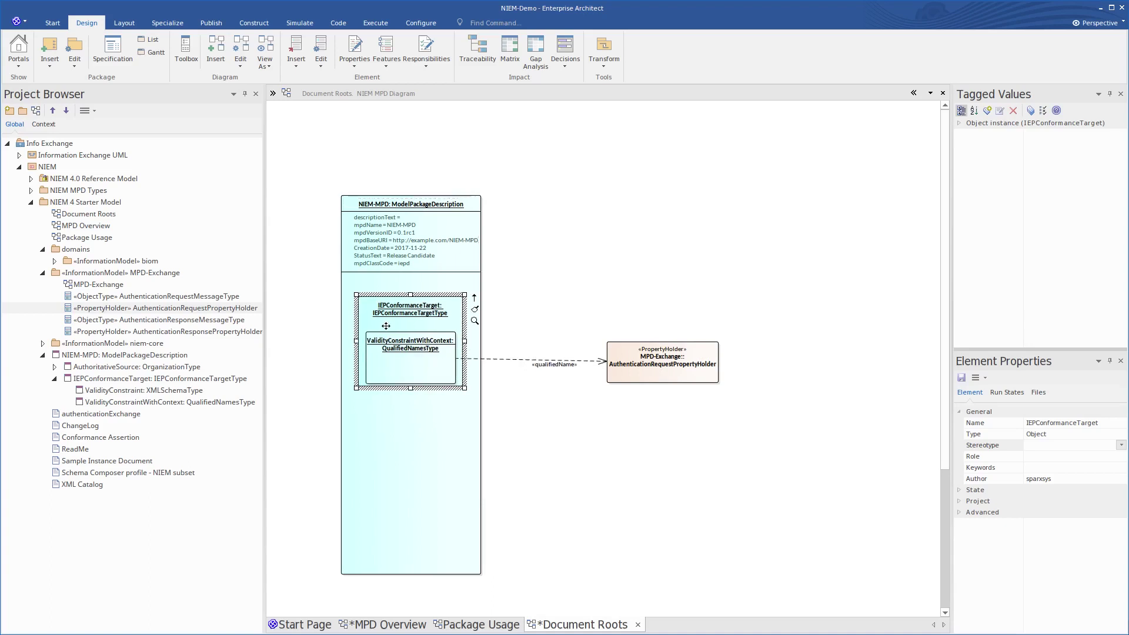
Add IEPConformanceTargetType from NIEM MPD Types as an Instance (Object) inside NIEM-MPD, below the existing IEPConformanceTarget.
{"action": "left_click", "coordinate": [31, 190]}
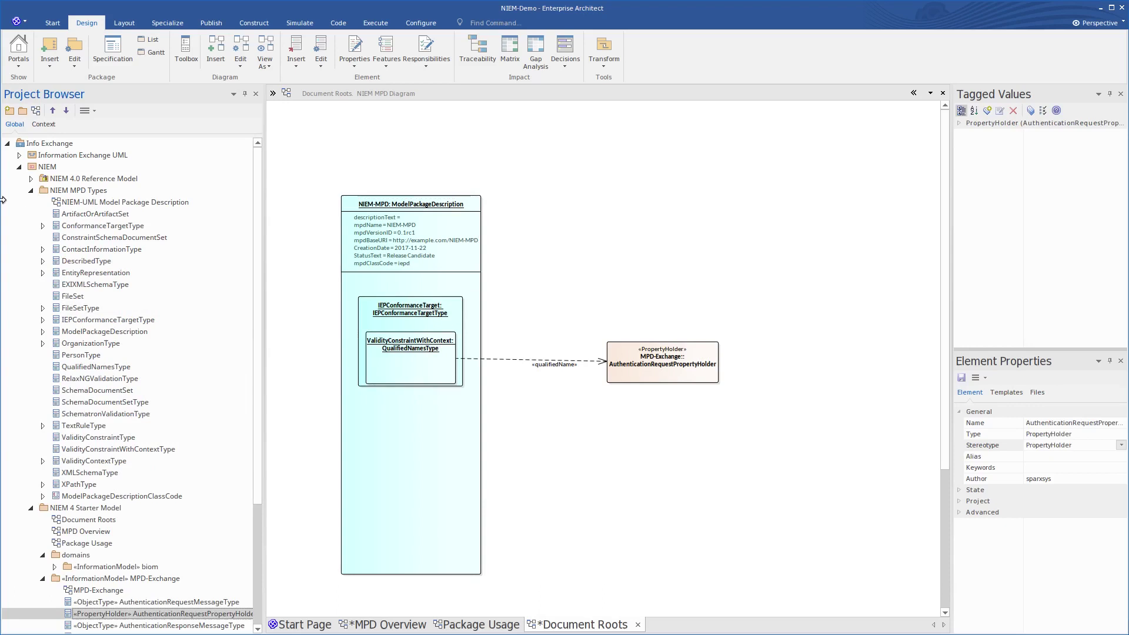
{"action": "left_click_drag", "start_coordinate": [58, 322], "coordinate": [352, 418]}
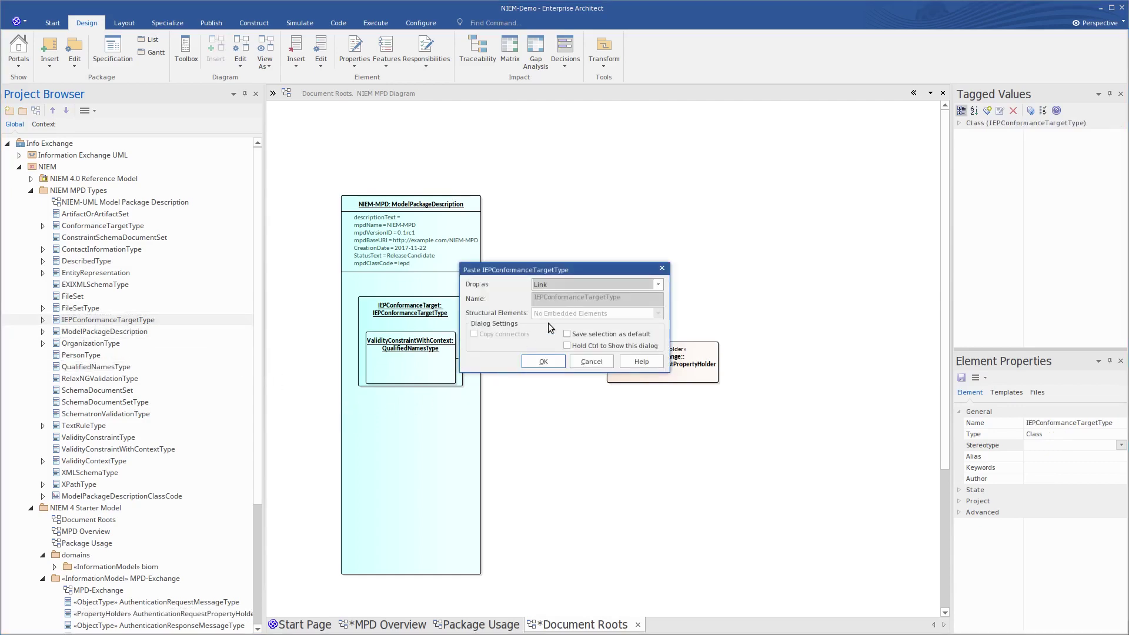
{"action": "left_click", "coordinate": [583, 283]}
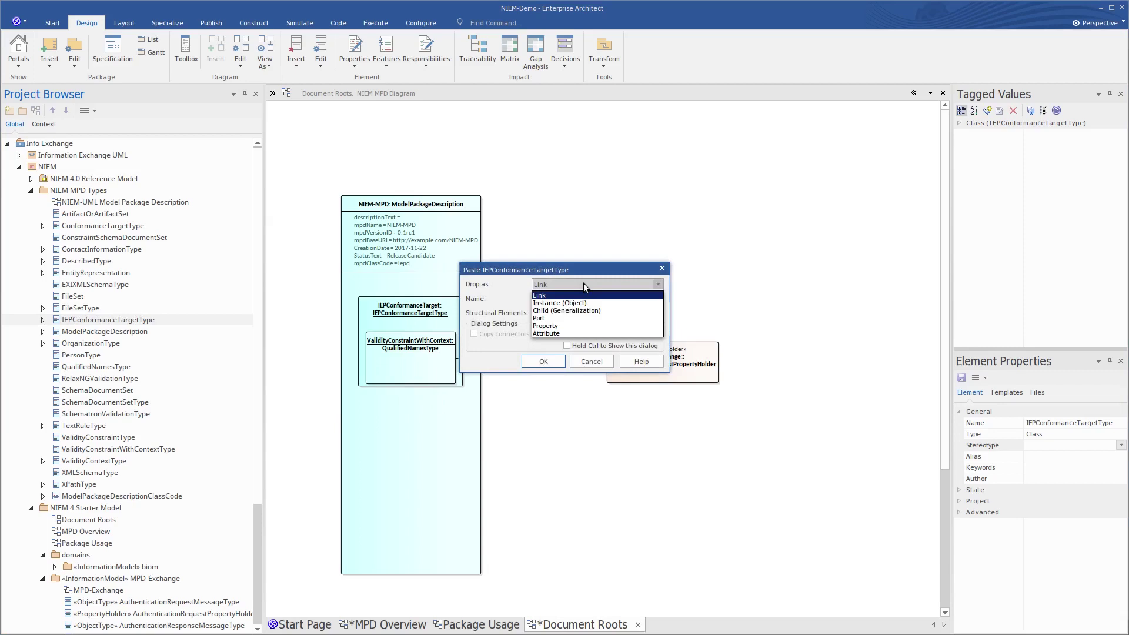
{"action": "left_click", "coordinate": [544, 303]}
{"action": "left_click", "coordinate": [529, 361]}
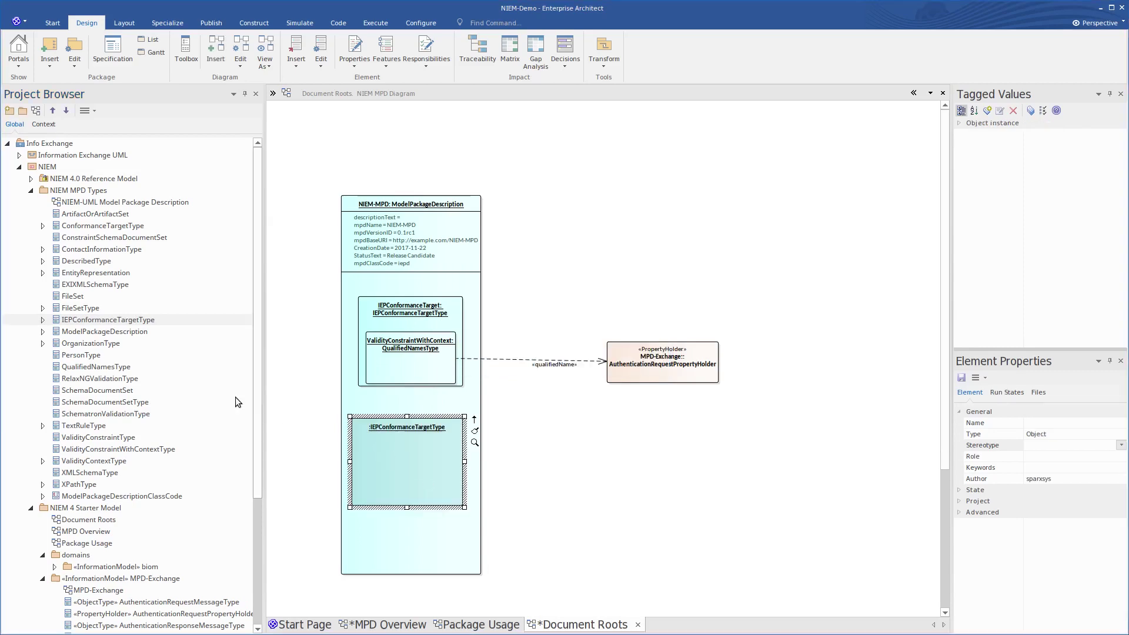
Add QualifiedNamesType as an Instance (Object) nested inside the new IEPConformanceTargetType instance.
{"action": "left_click", "coordinate": [57, 369]}
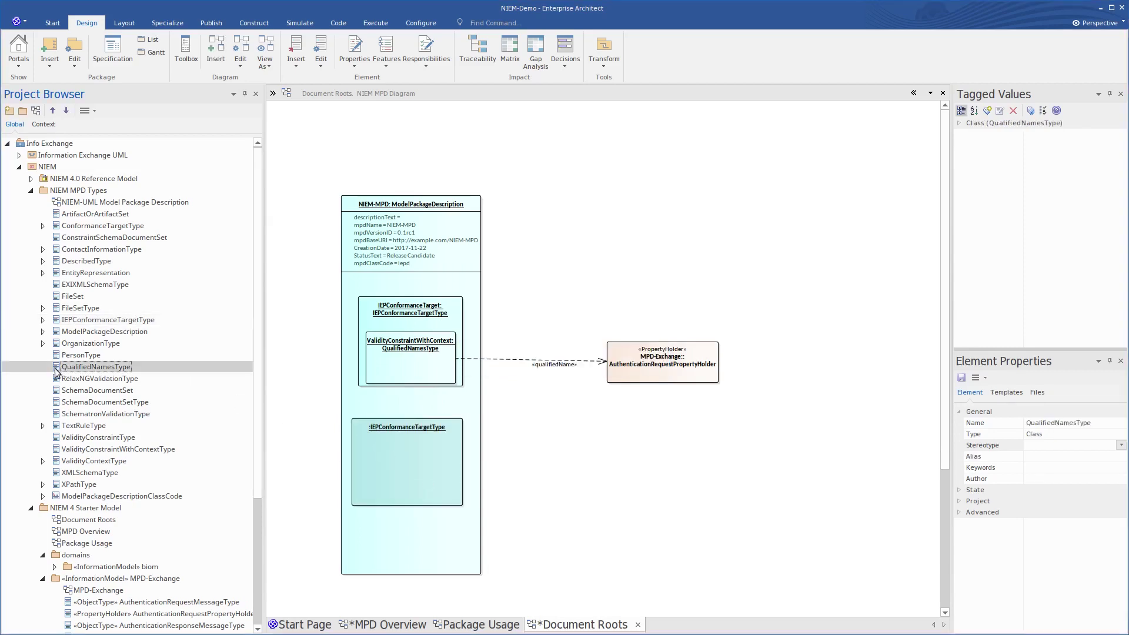
{"action": "left_click_drag", "start_coordinate": [57, 369], "coordinate": [364, 444]}
{"action": "left_click", "coordinate": [597, 284]}
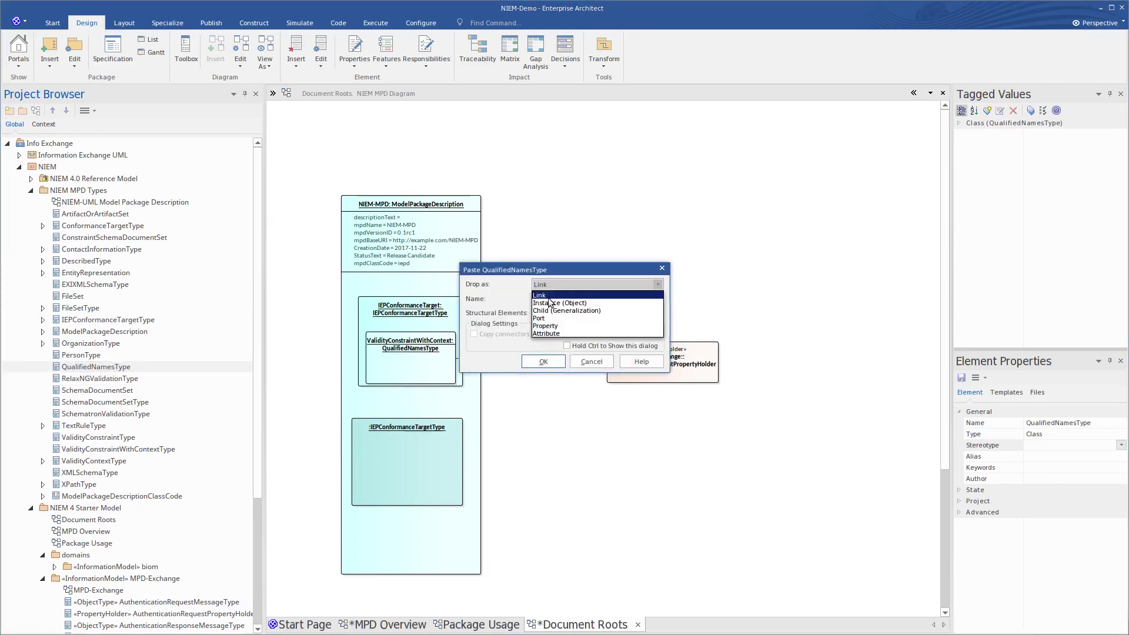
{"action": "left_click", "coordinate": [550, 303]}
{"action": "left_click", "coordinate": [544, 361]}
Add AuthenticationResponsePropertyHolder to the diagram as a link below AuthenticationRequestPropertyHolder.
{"action": "left_click", "coordinate": [69, 331]}
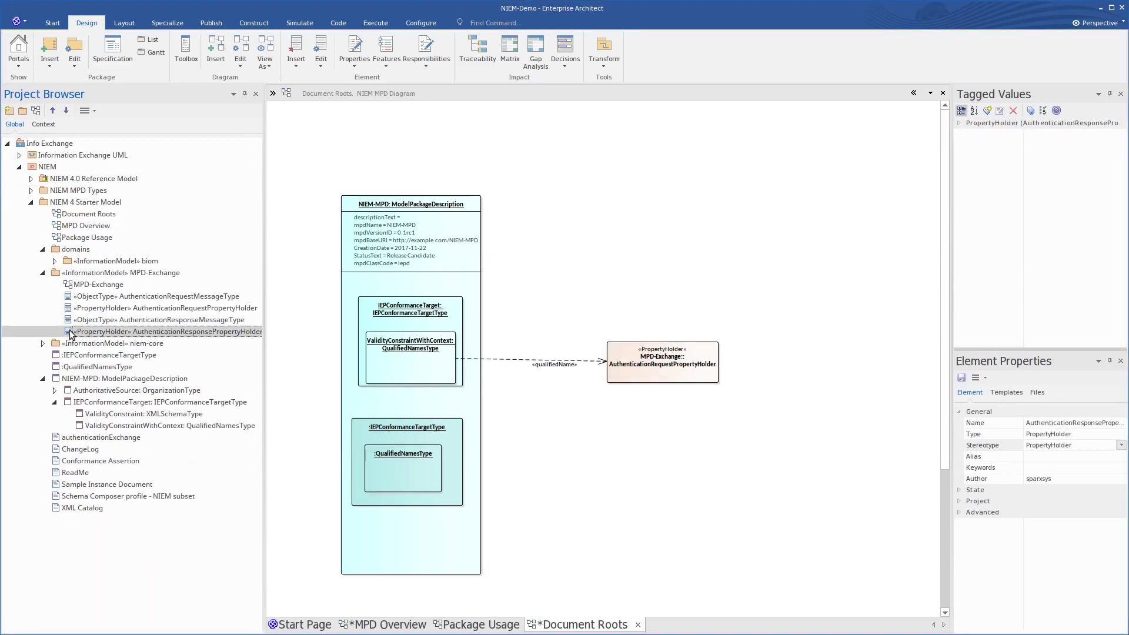
{"action": "left_click_drag", "start_coordinate": [69, 333], "coordinate": [613, 431]}
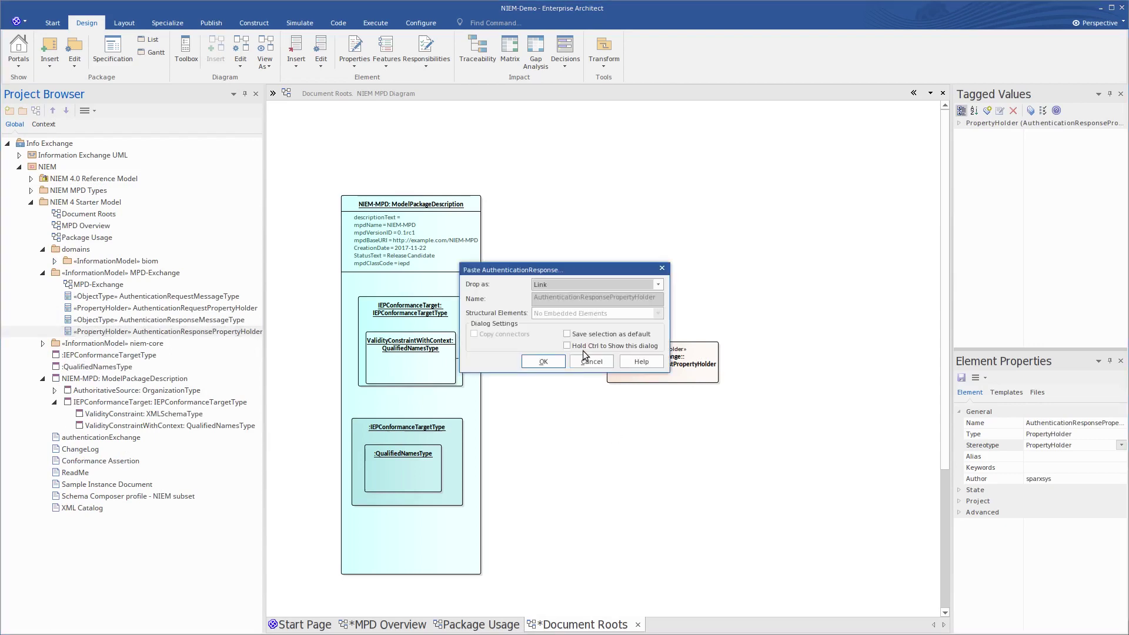
{"action": "left_click", "coordinate": [556, 360]}
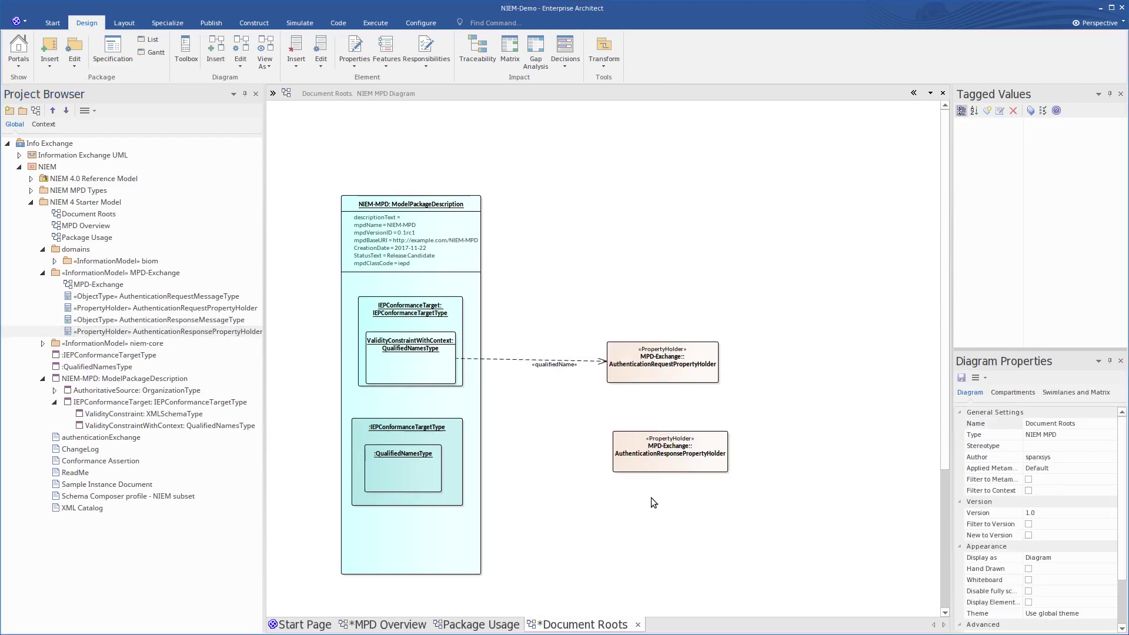
Connect the new QualifiedNamesType instance to AuthenticationResponsePropertyHolder with a QualifiedName relationship and save the Document Roots diagram.
{"action": "left_click", "coordinate": [273, 93]}
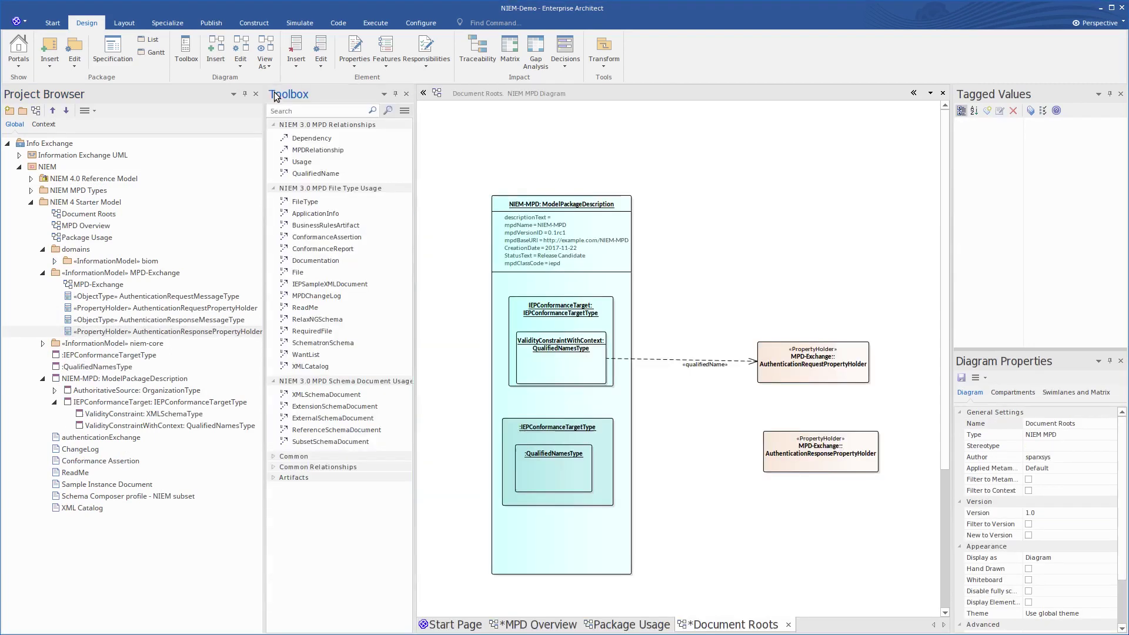
{"action": "left_click", "coordinate": [301, 174]}
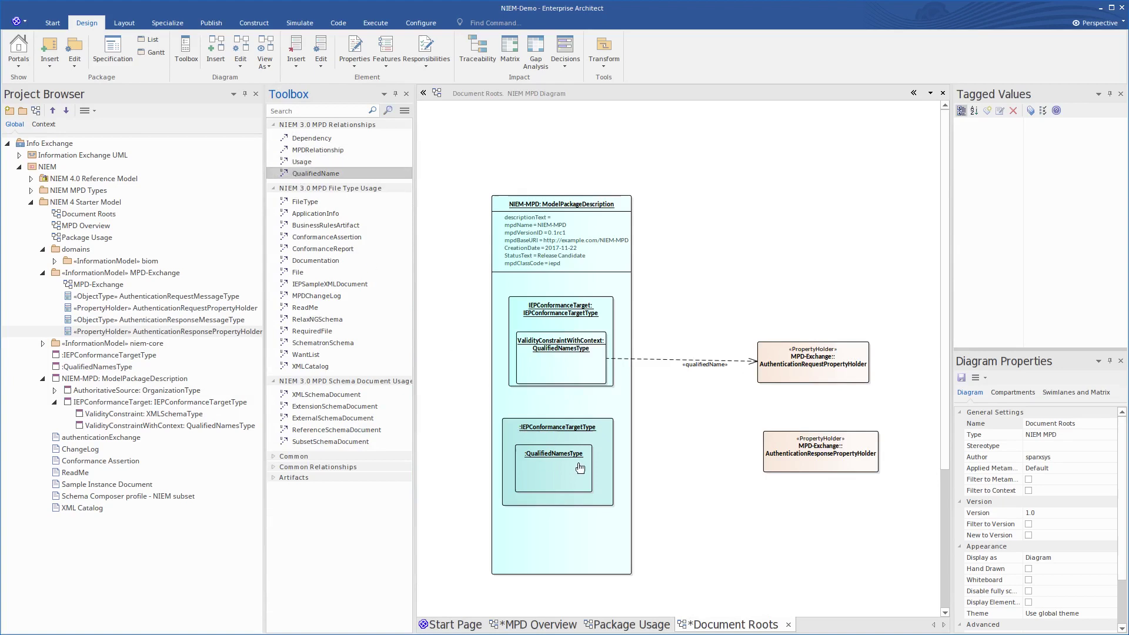
{"action": "left_click_drag", "start_coordinate": [578, 469], "coordinate": [790, 465]}
{"action": "left_click", "coordinate": [761, 517]}
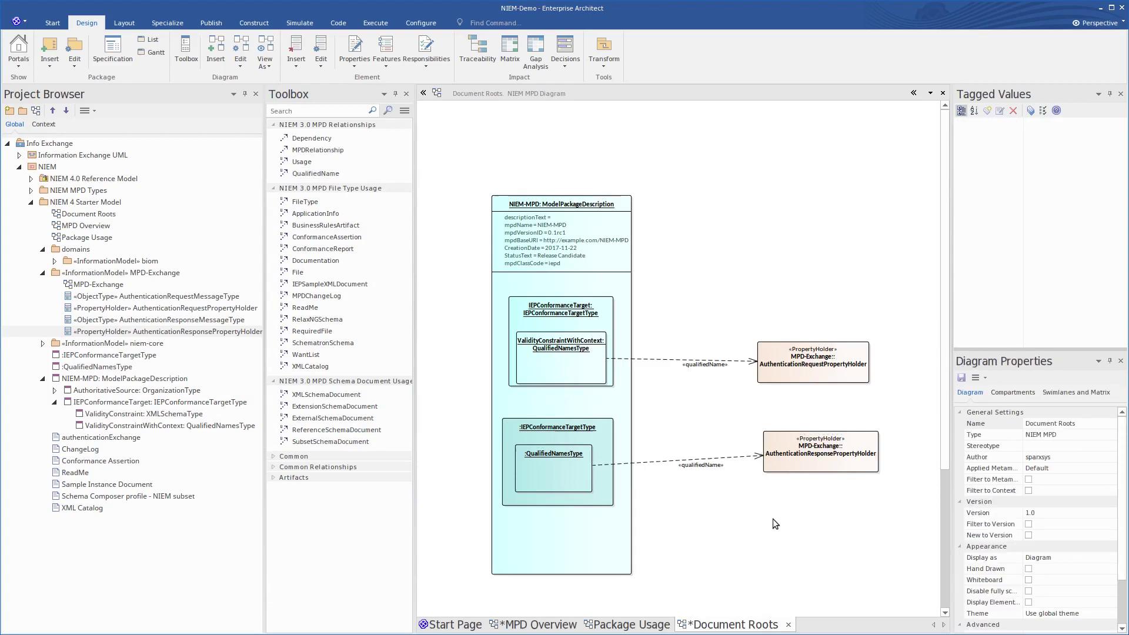
{"action": "key", "text": "ctrl+s"}
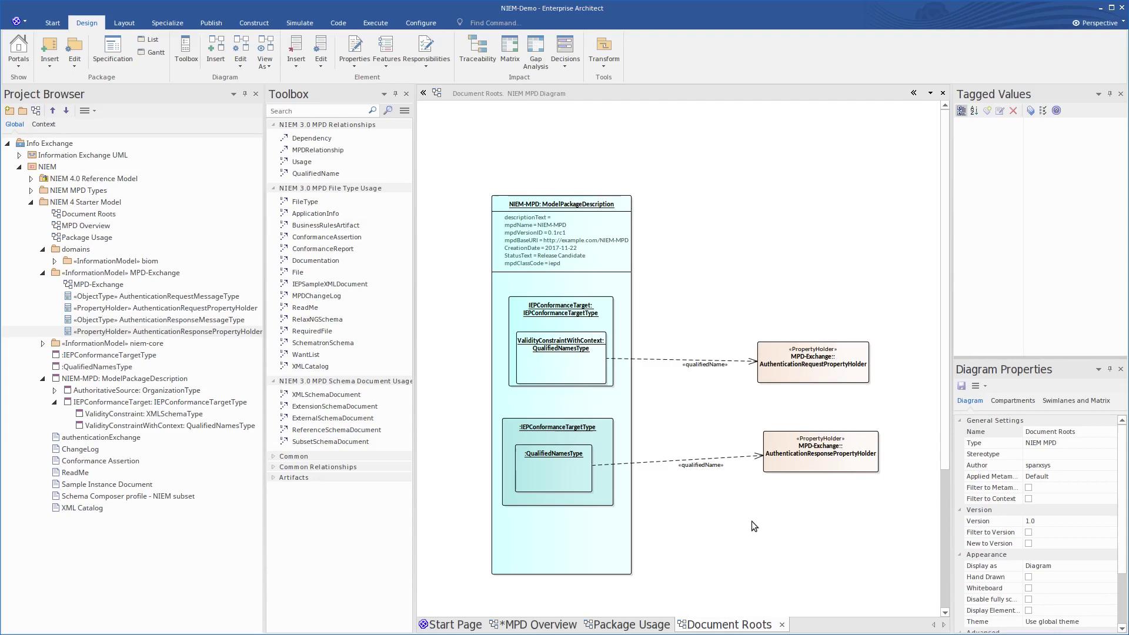
{"action": "left_click", "coordinate": [406, 94]}
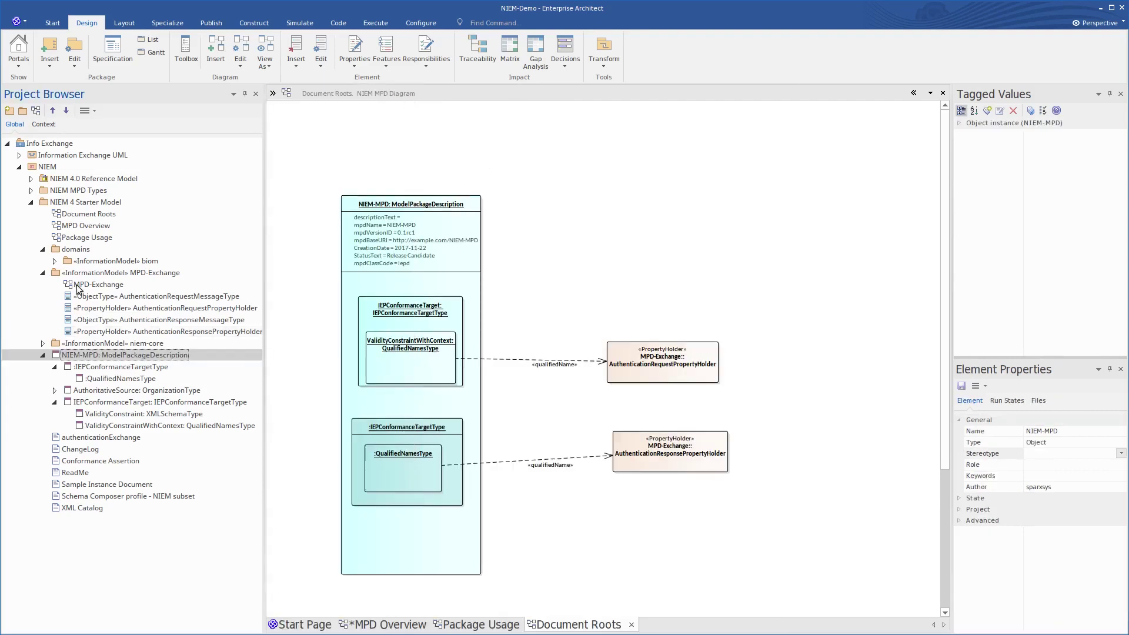
Open the MPD-Exchange diagram and show the attribute list for its message object types.
{"action": "double_click", "coordinate": [76, 285]}
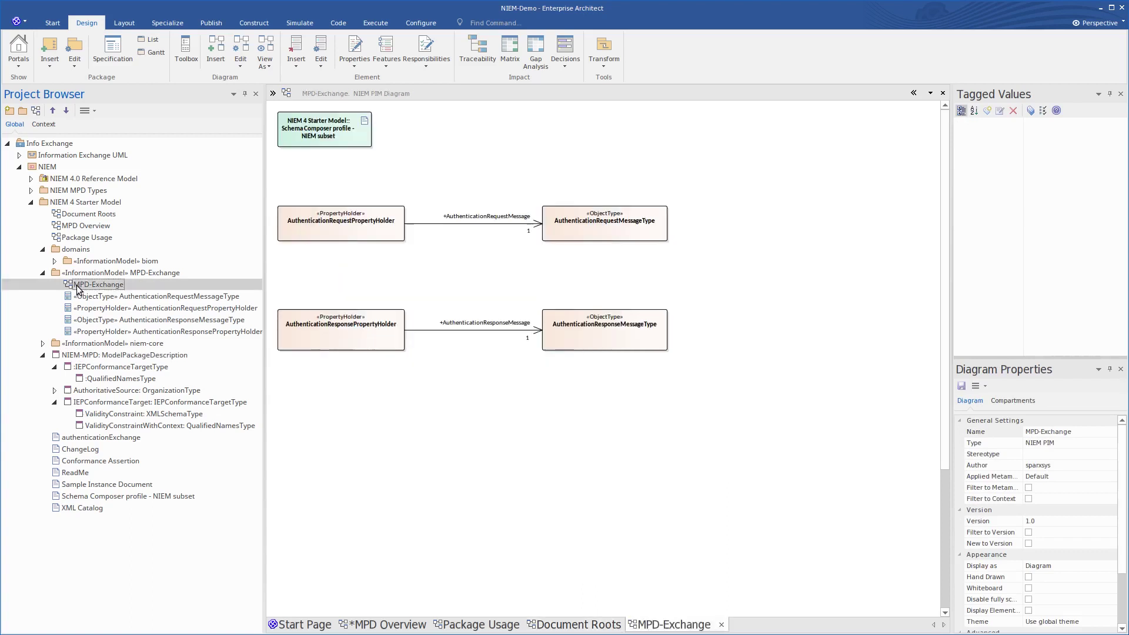
{"action": "left_click", "coordinate": [622, 235]}
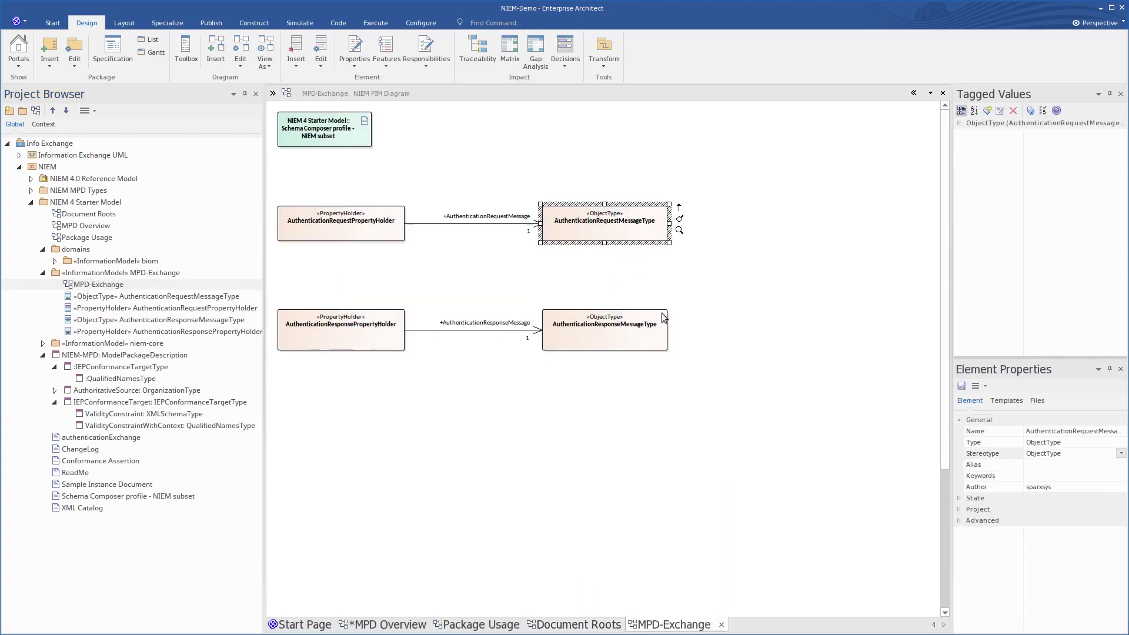
{"action": "left_click", "coordinate": [647, 344]}
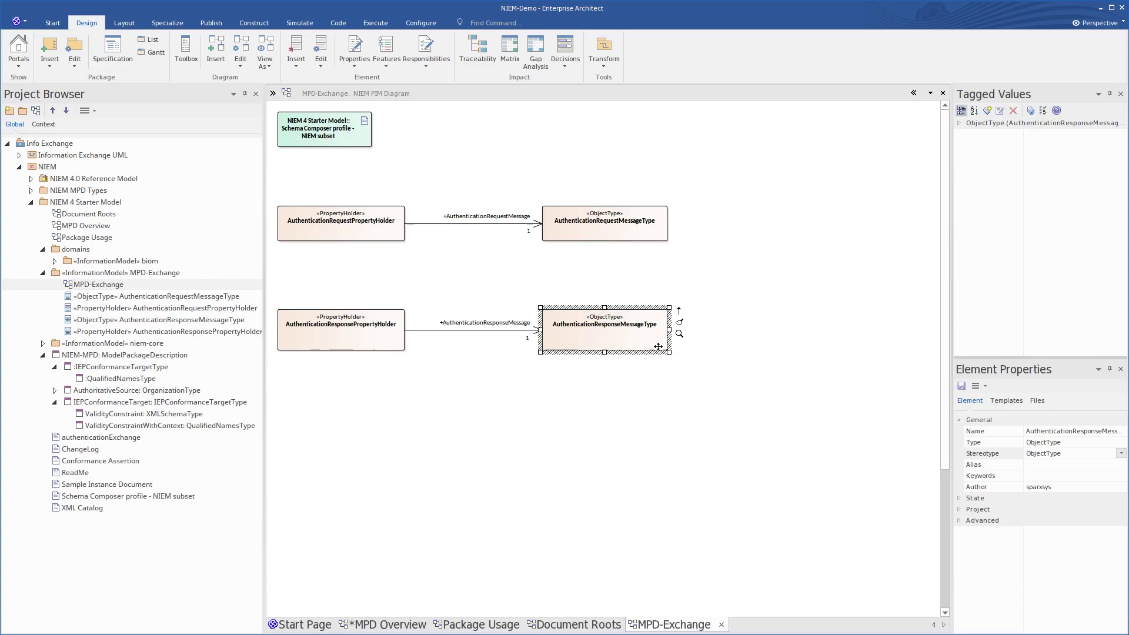
{"action": "left_click", "coordinate": [386, 66]}
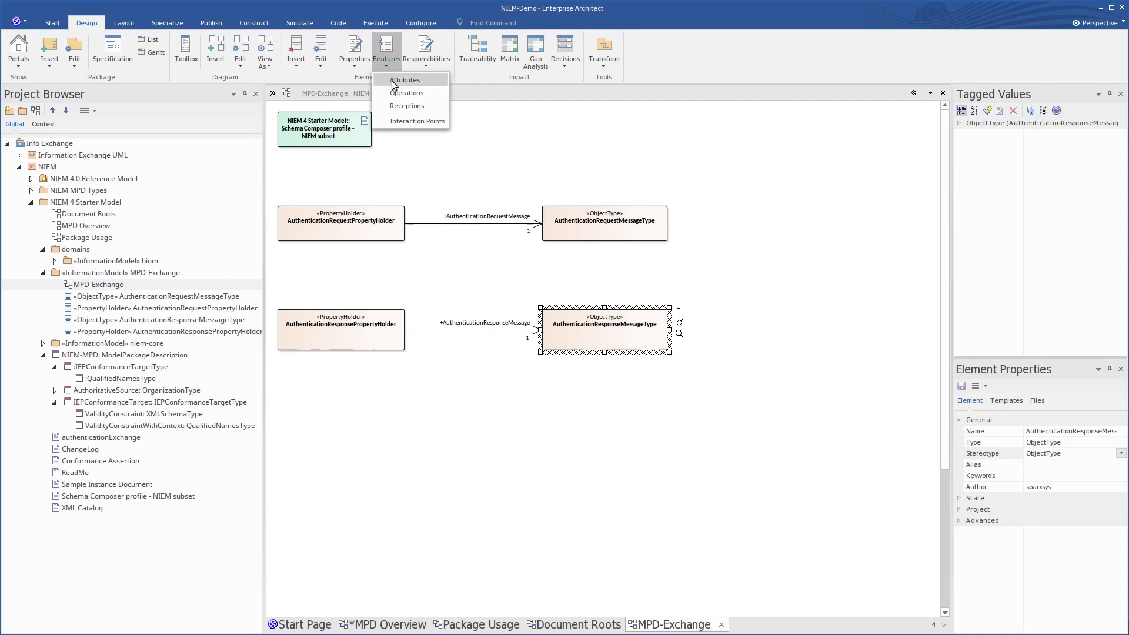
{"action": "left_click", "coordinate": [394, 83]}
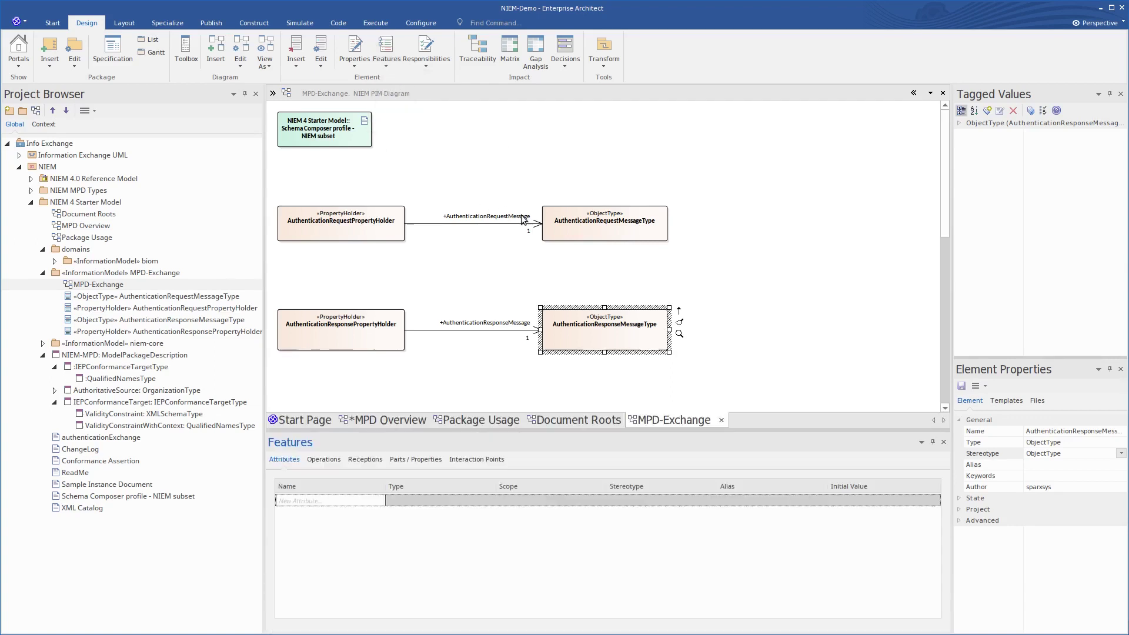
Add an attribute named FacialImage to AuthenticationRequestMessageType.
{"action": "left_click", "coordinate": [558, 231]}
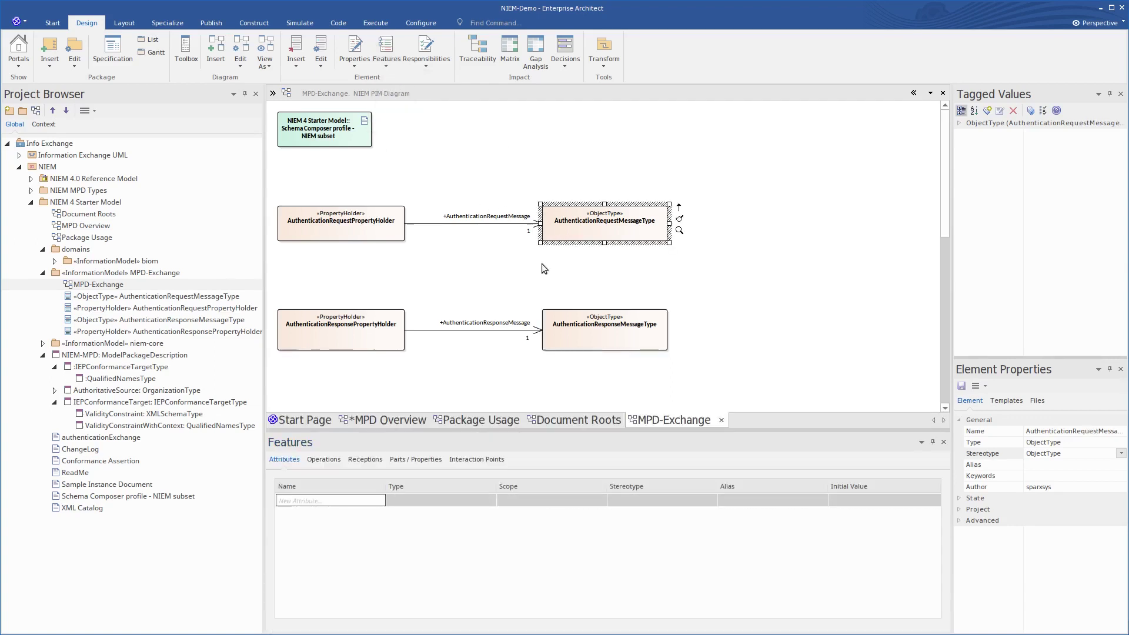
{"action": "left_click", "coordinate": [358, 499]}
{"action": "type", "text": "FacialImage"}
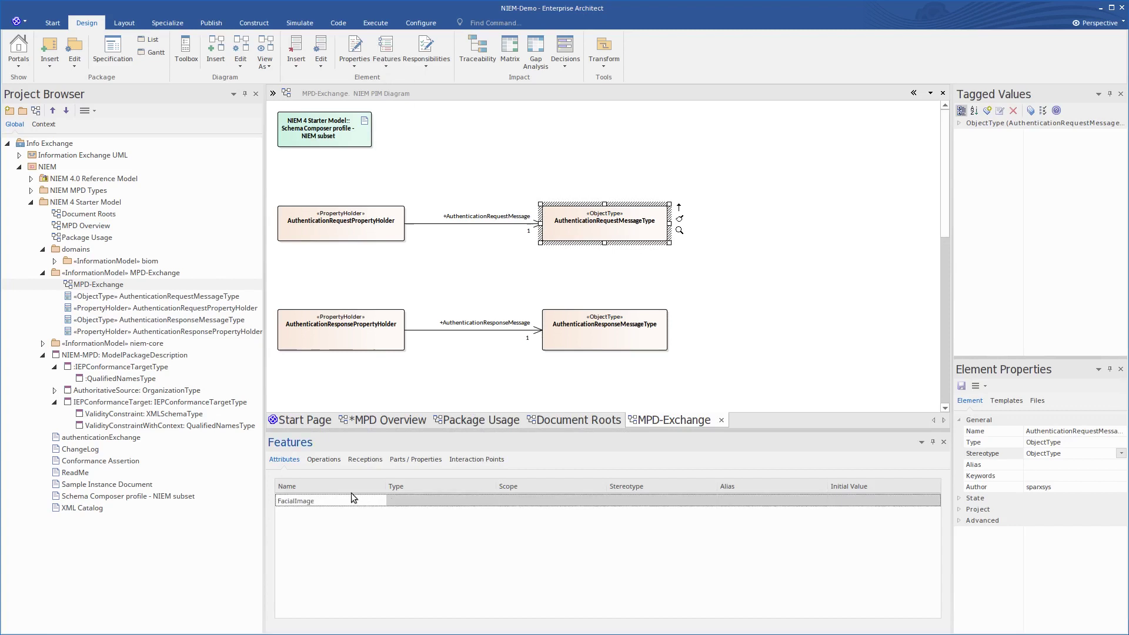
{"action": "left_click", "coordinate": [450, 502]}
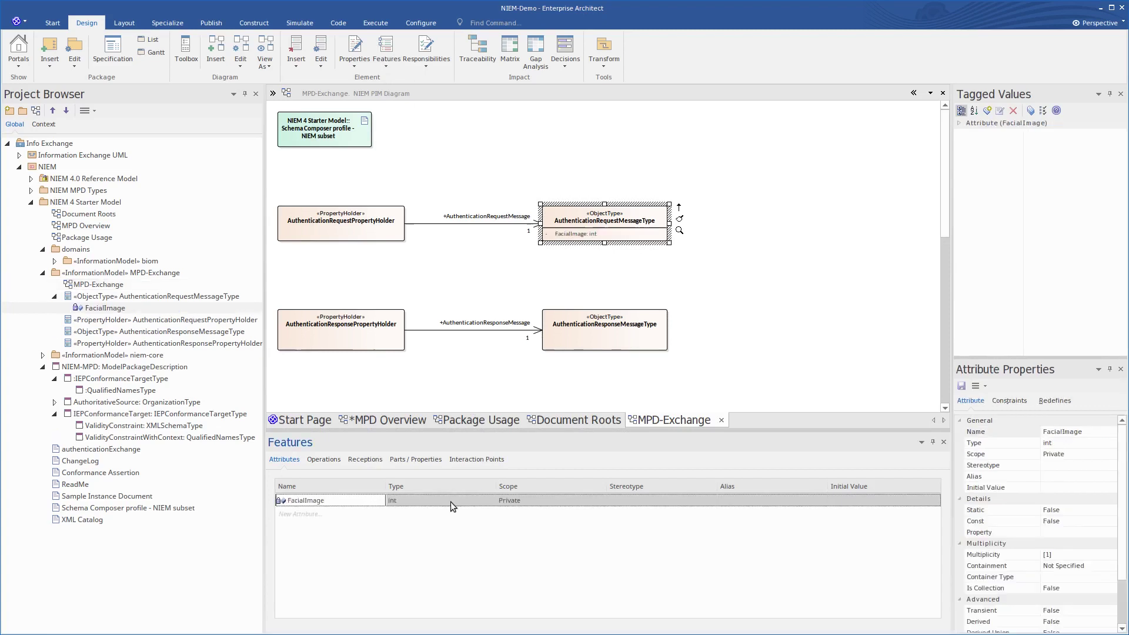
Set the FacialImage attribute's type to FaceImageType from the Starter Model's biom information model.
{"action": "left_click", "coordinate": [490, 501]}
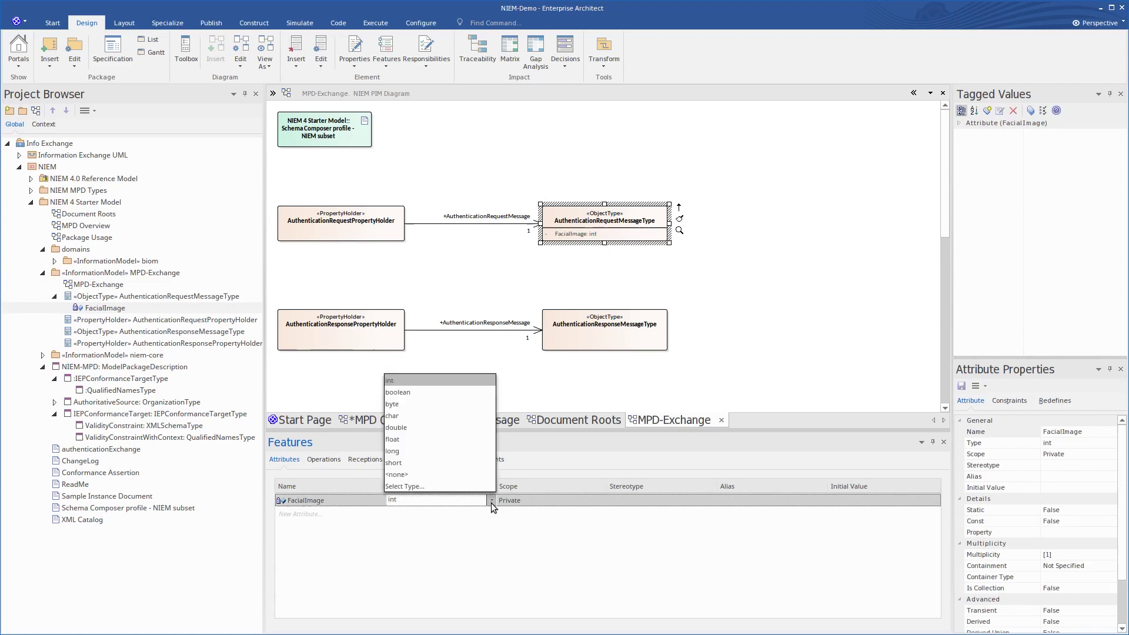
{"action": "left_click", "coordinate": [407, 484]}
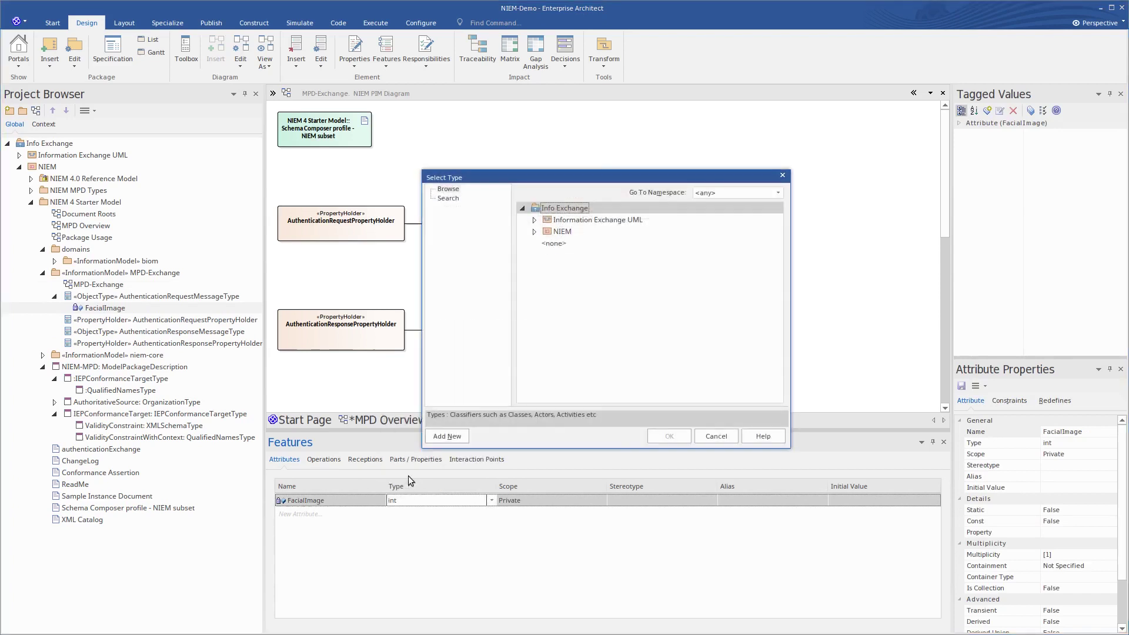
{"action": "left_click", "coordinate": [534, 231]}
{"action": "left_click", "coordinate": [547, 266]}
{"action": "left_click", "coordinate": [558, 279]}
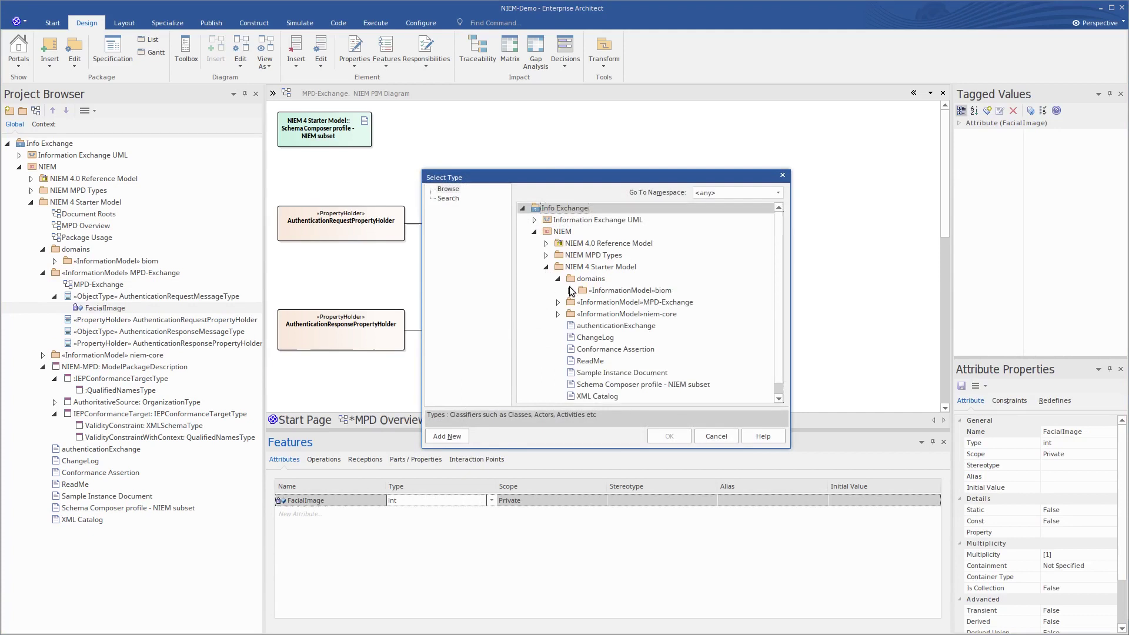
{"action": "left_click", "coordinate": [570, 290]}
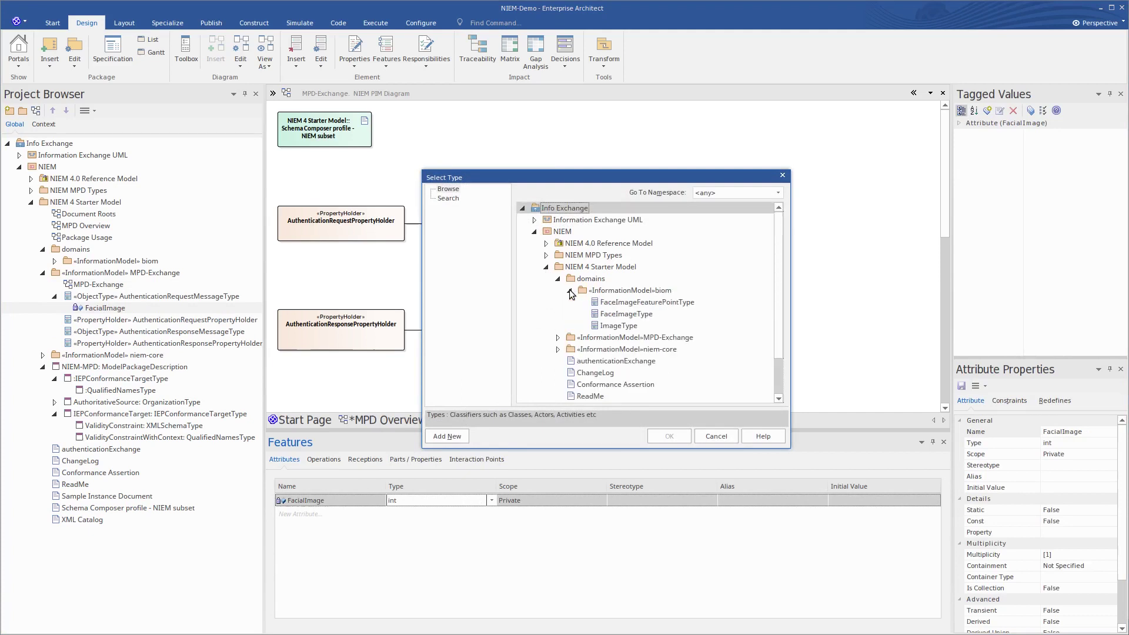
{"action": "left_click", "coordinate": [597, 315]}
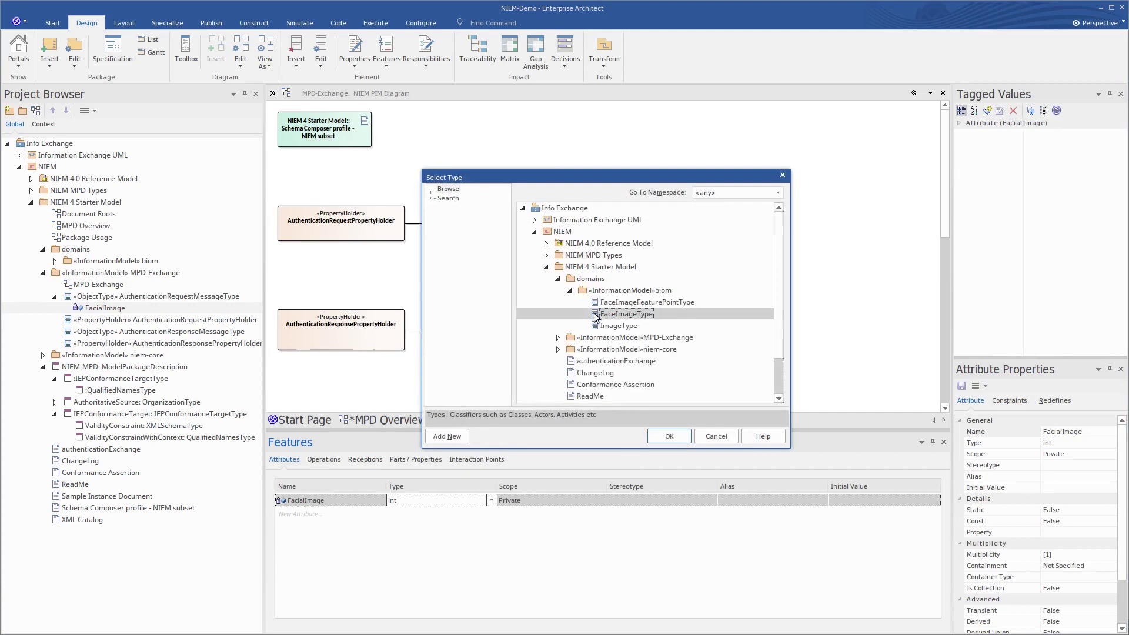
{"action": "left_click", "coordinate": [659, 440]}
Add an attribute named RecognisedPerson to AuthenticationResponseMessageType.
{"action": "left_click", "coordinate": [601, 343]}
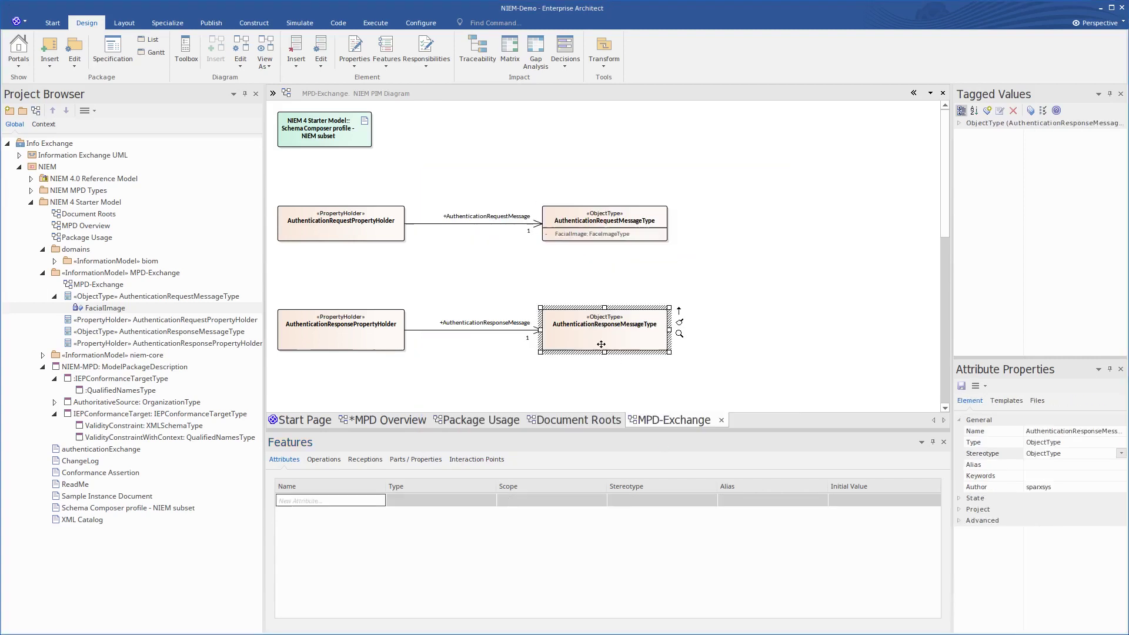
{"action": "left_click", "coordinate": [370, 499]}
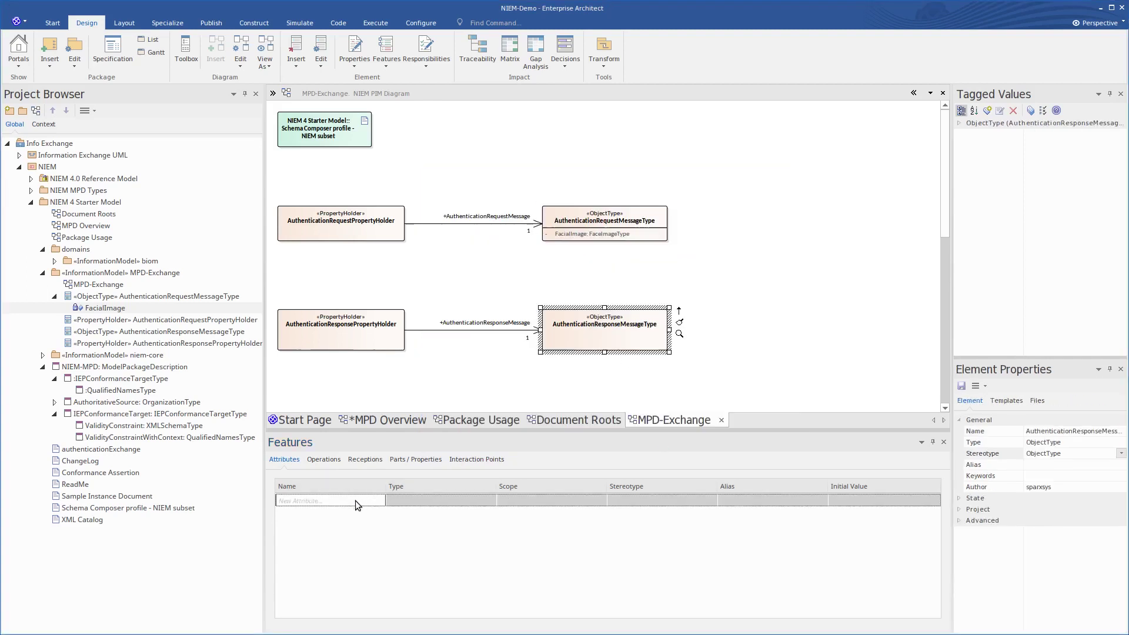
{"action": "left_click", "coordinate": [355, 500]}
{"action": "type", "text": "RecognisedPerson"}
{"action": "key", "text": "Return"}
Set the RecognisedPerson attribute's type to PersonType from the Starter Model's niem-core information model.
{"action": "left_click", "coordinate": [489, 503]}
{"action": "left_click", "coordinate": [489, 502]}
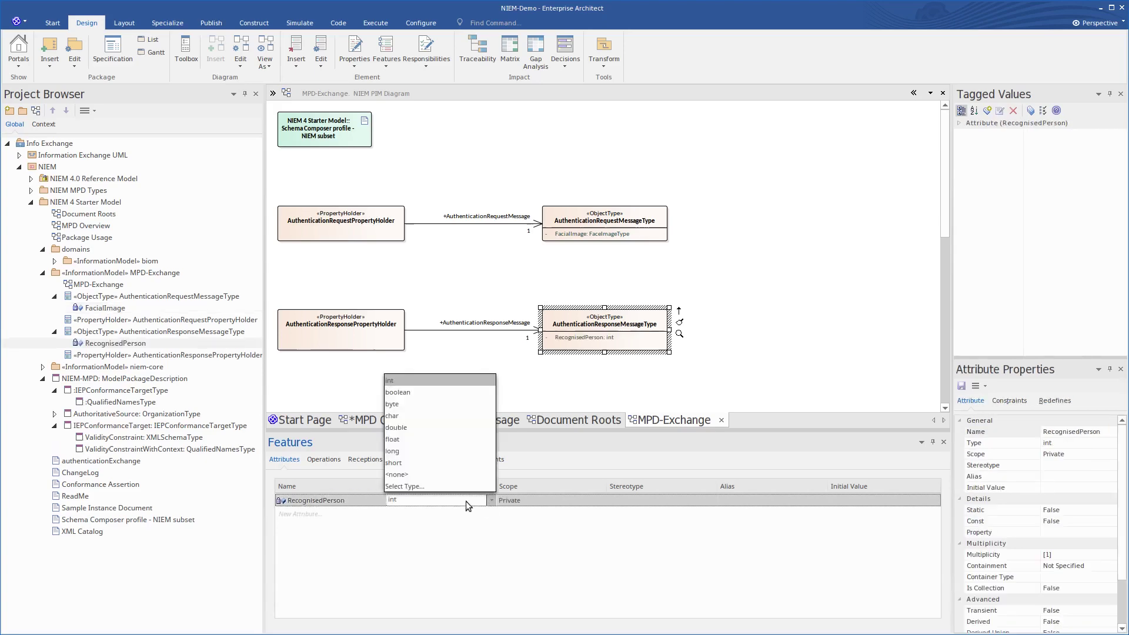
{"action": "left_click", "coordinate": [433, 487]}
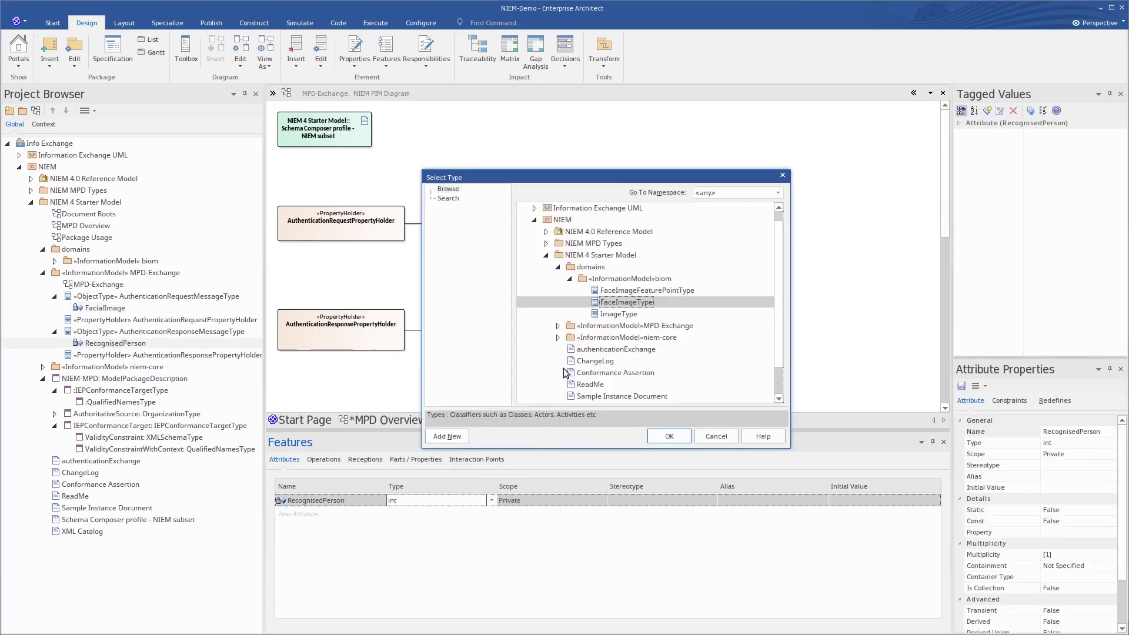
{"action": "left_click", "coordinate": [557, 337]}
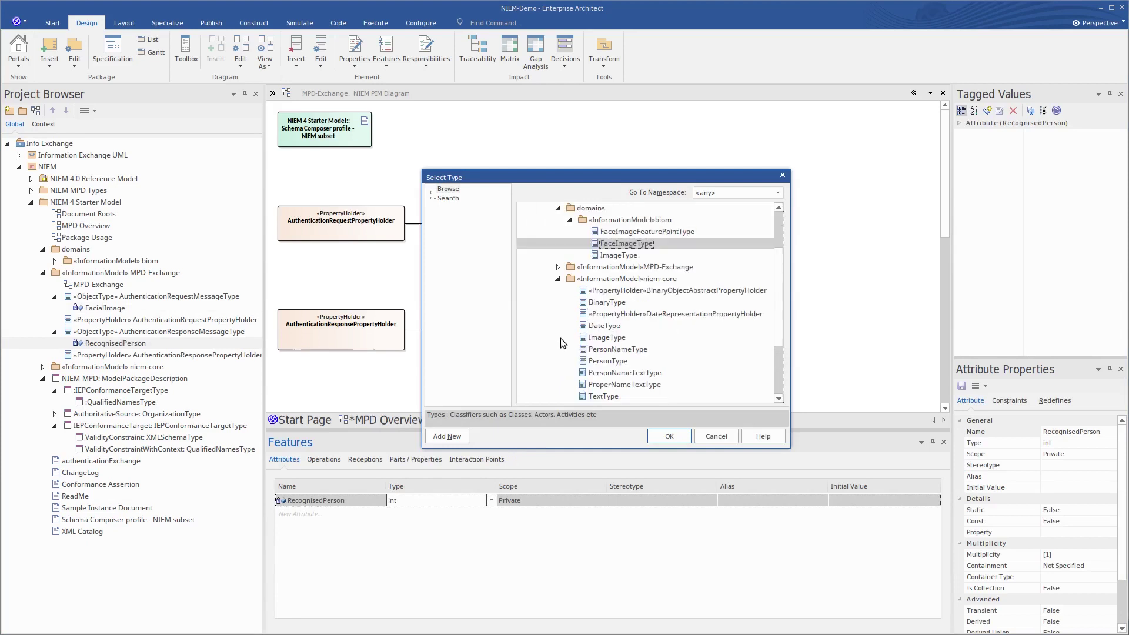
{"action": "left_click", "coordinate": [584, 361]}
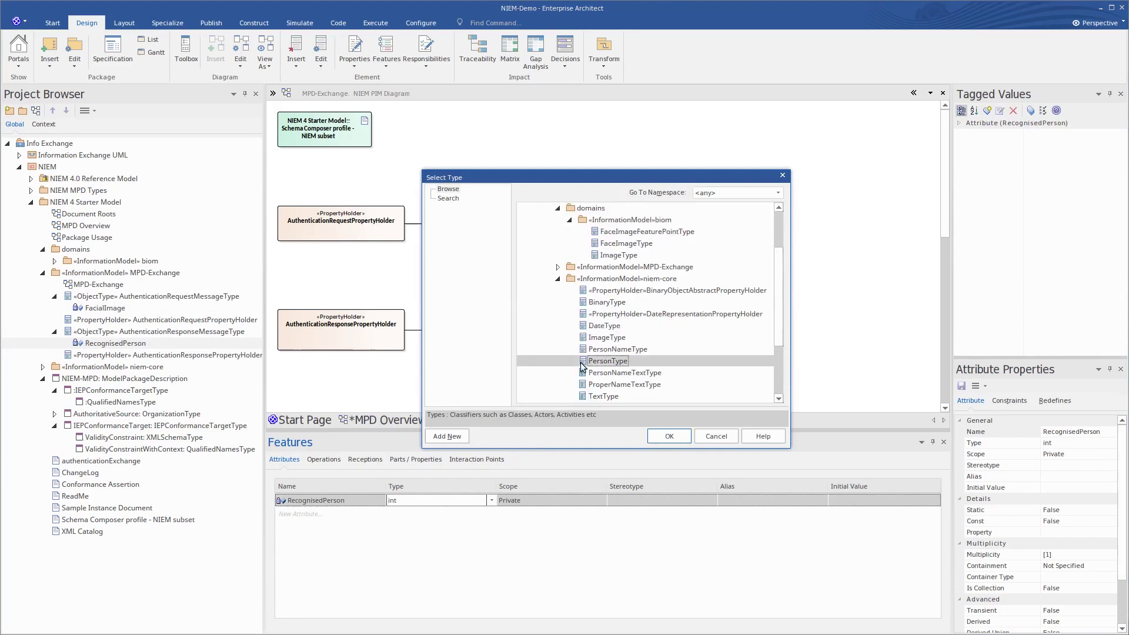
{"action": "left_click", "coordinate": [660, 436]}
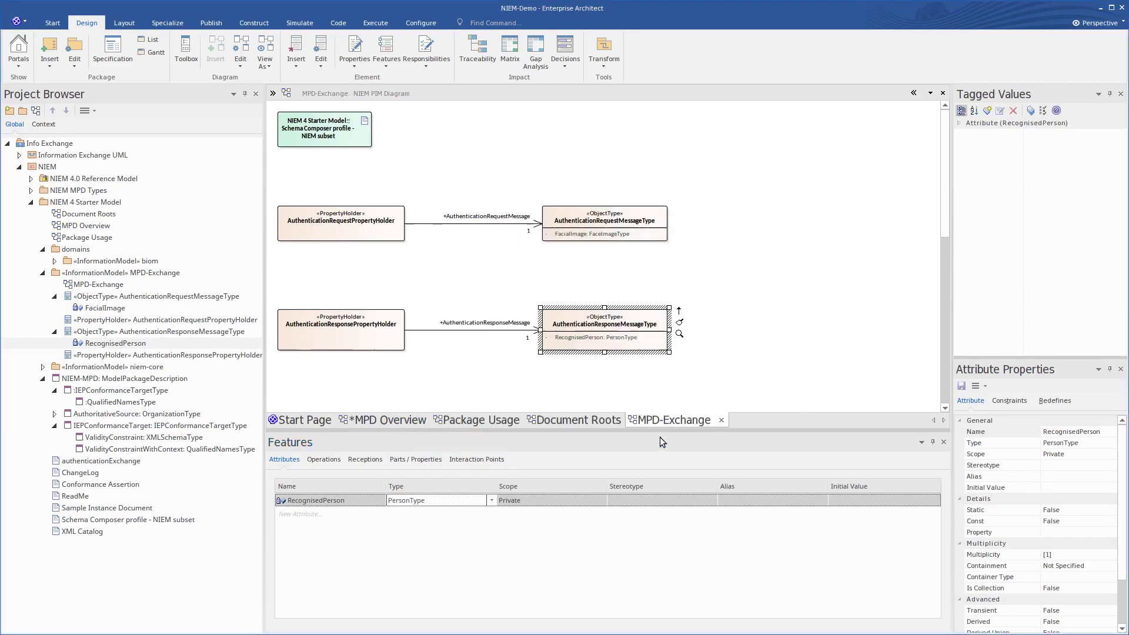
Add a GreetingText attribute to AuthenticationResponseMessageType and set its type to TextType from niem-core.
{"action": "left_click", "coordinate": [317, 511]}
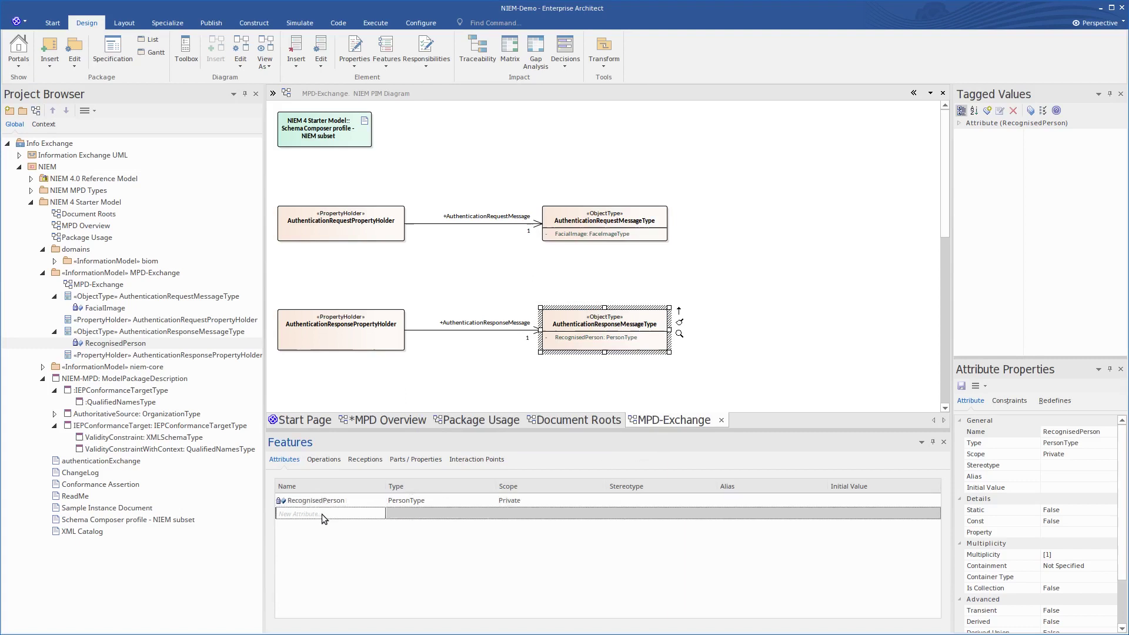
{"action": "type", "text": "GreetingText"}
{"action": "key", "text": "Return"}
{"action": "left_click", "coordinate": [492, 516]}
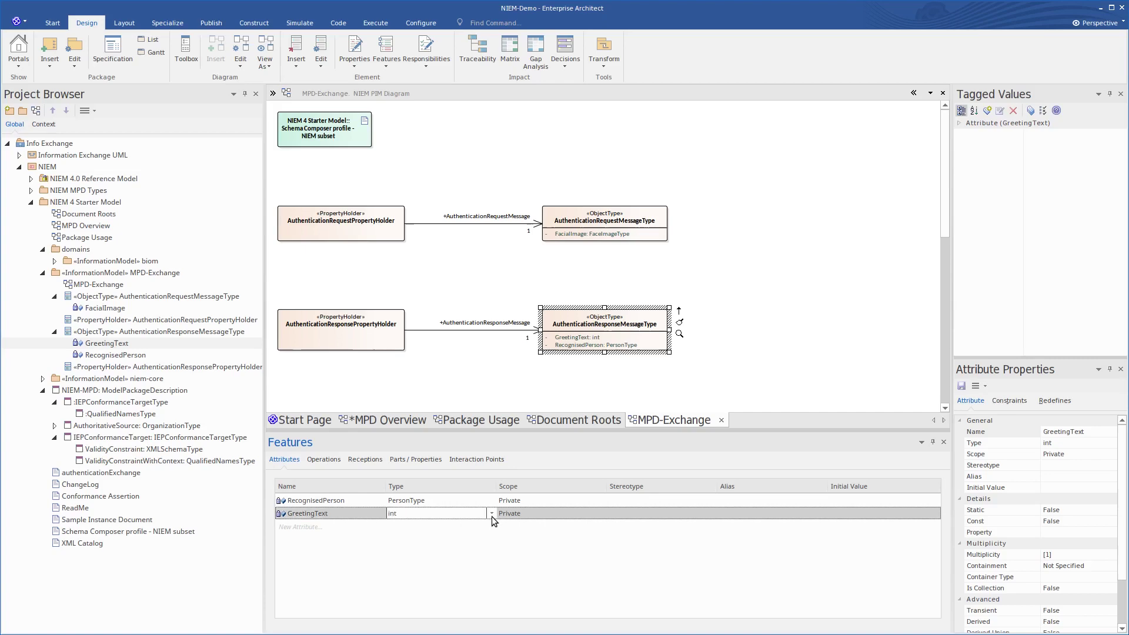
{"action": "left_click", "coordinate": [491, 514]}
{"action": "left_click", "coordinate": [430, 499]}
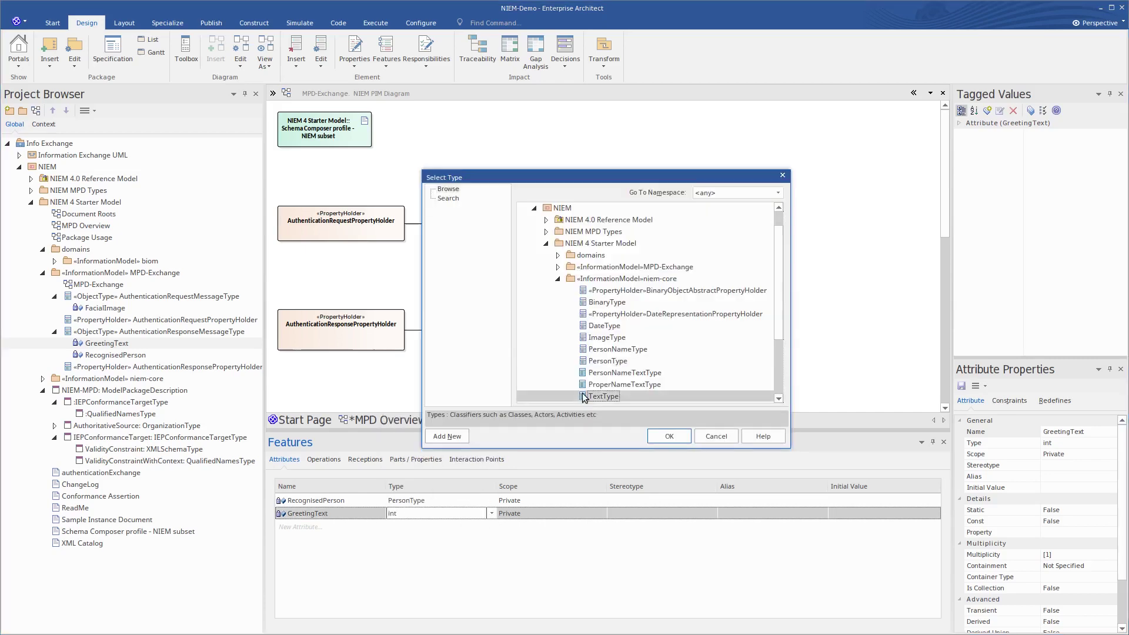
{"action": "left_click", "coordinate": [670, 436]}
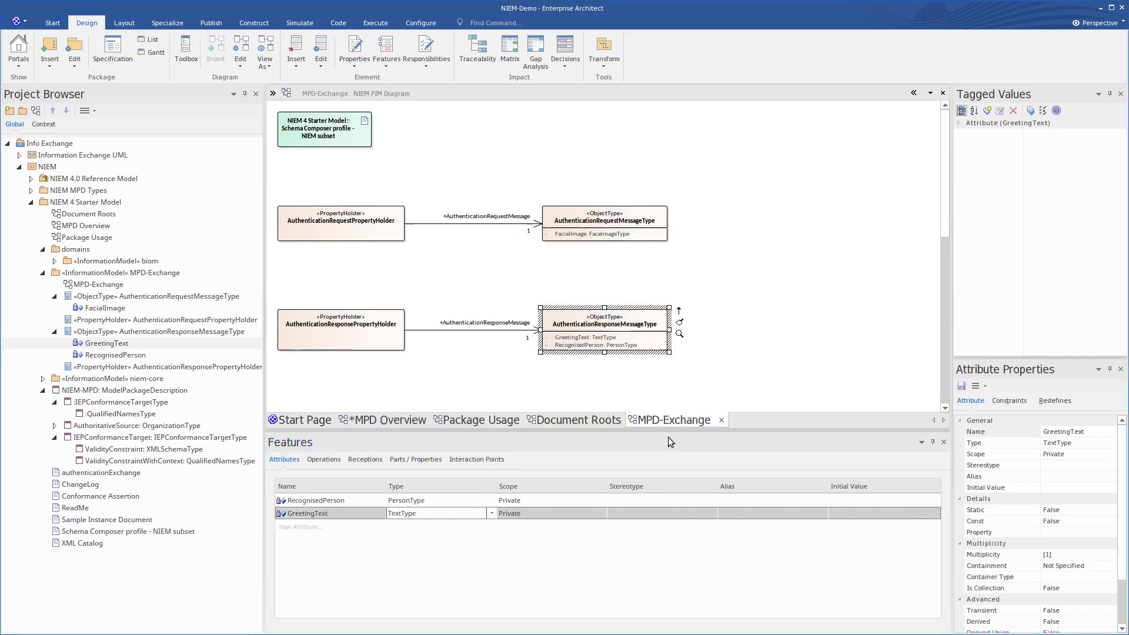
Open the Package Usage diagram and rename the NIEM-MPD ModelPackageDescription instance as AuthenticationIEPD.
{"action": "left_click", "coordinate": [484, 625]}
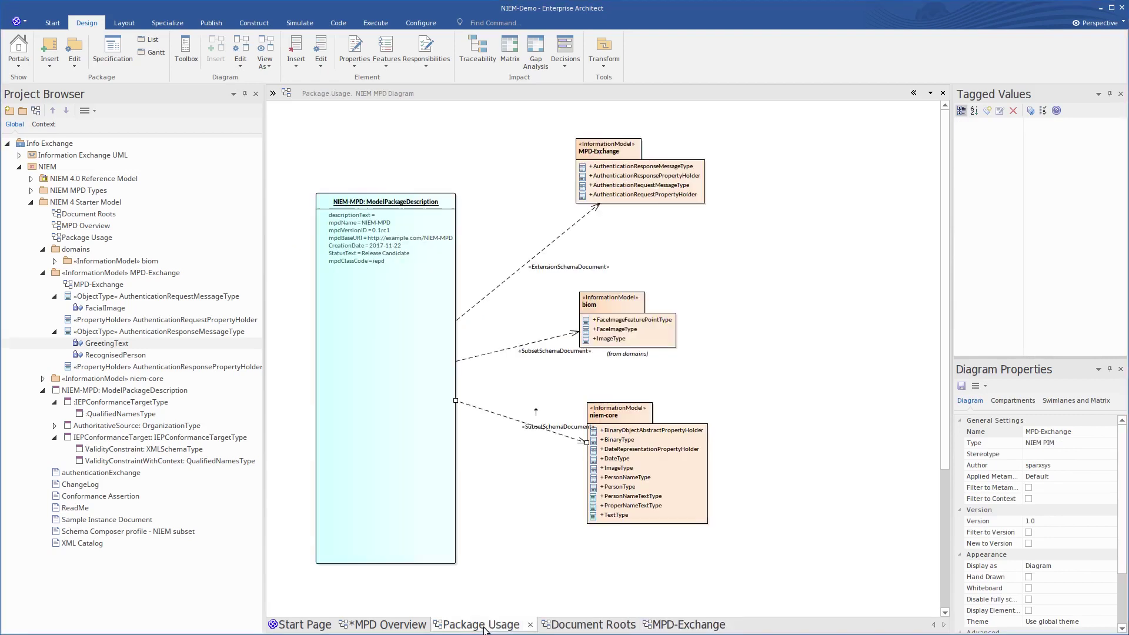
{"action": "left_click", "coordinate": [399, 379]}
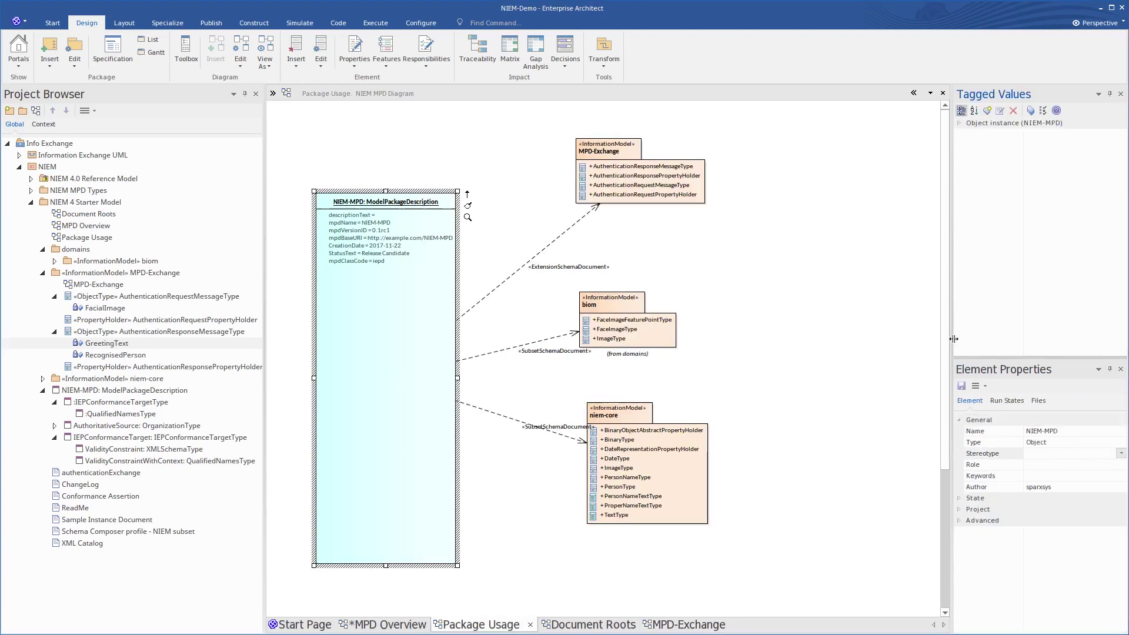
{"action": "left_click_drag", "start_coordinate": [949, 338], "coordinate": [899, 340]}
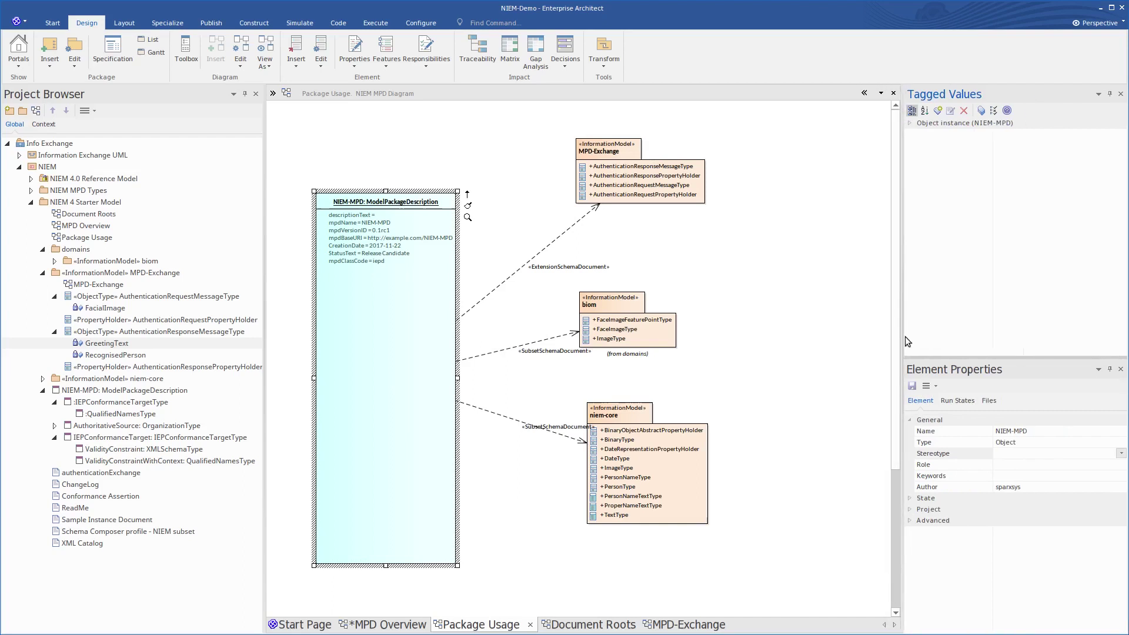
{"action": "left_click", "coordinate": [1032, 429]}
{"action": "type", "text": "AuthenticationIEPD"}
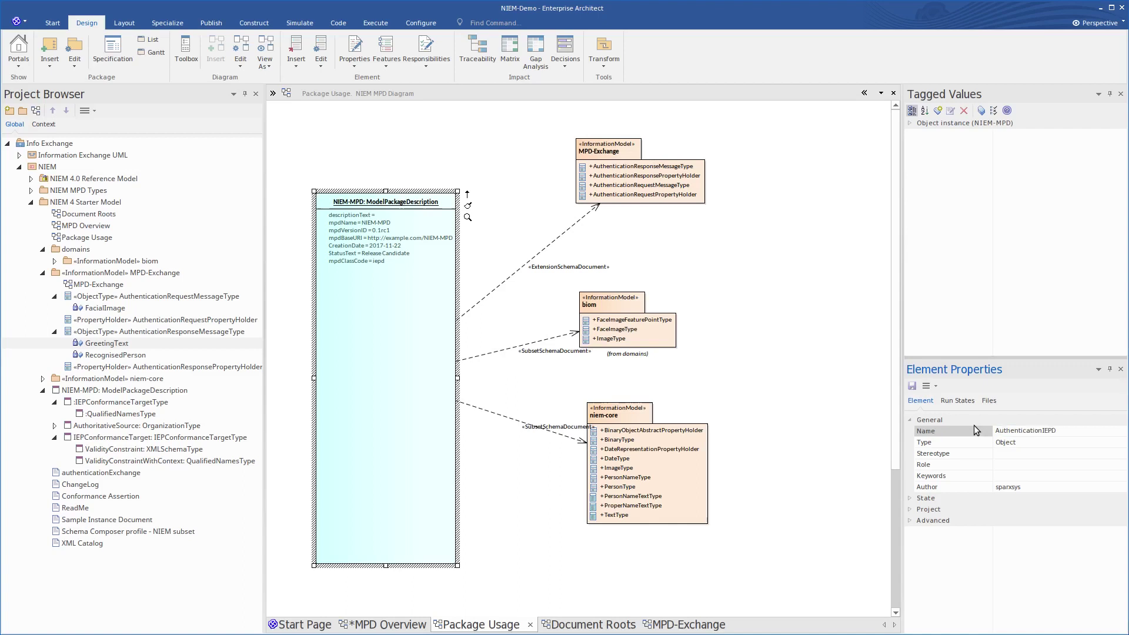
{"action": "left_click", "coordinate": [360, 391]}
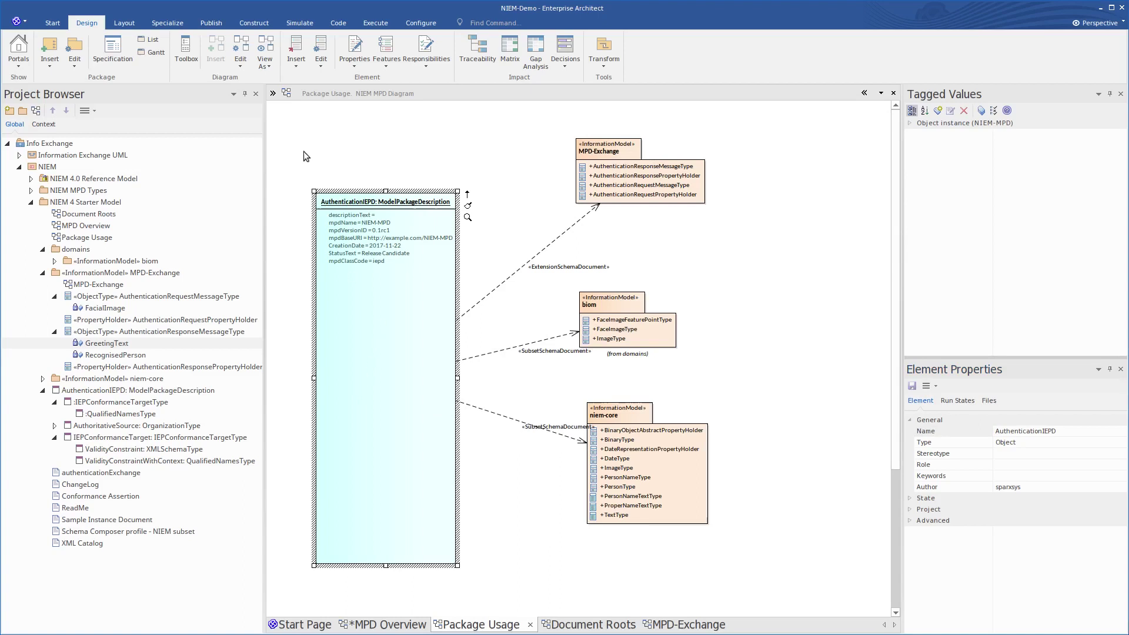
Generate the NIEM 4.0 MPD schemas for AuthenticationIEPD into the AuthenticationIEPD directory on the Desktop and close the generator.
{"action": "left_click", "coordinate": [167, 25]}
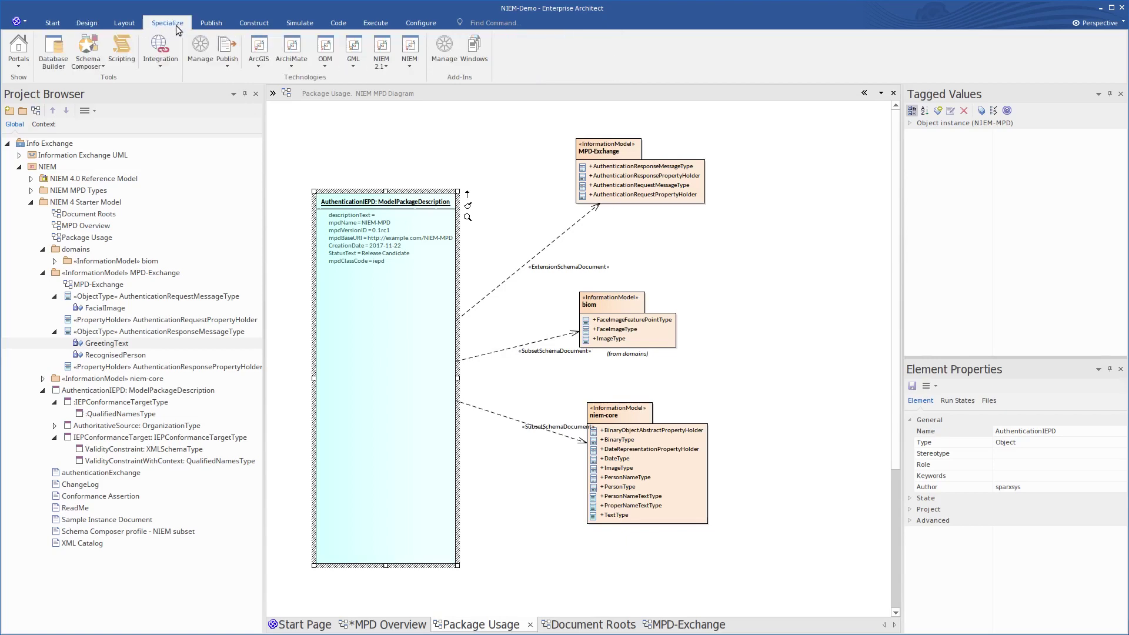
{"action": "left_click", "coordinate": [408, 52]}
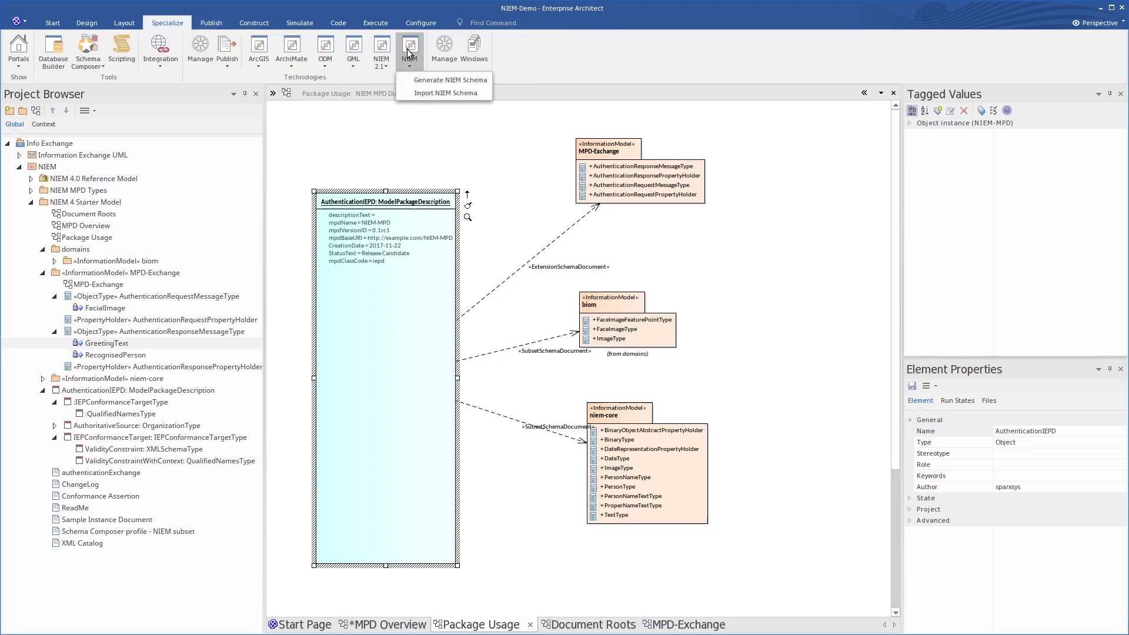
{"action": "left_click", "coordinate": [415, 80]}
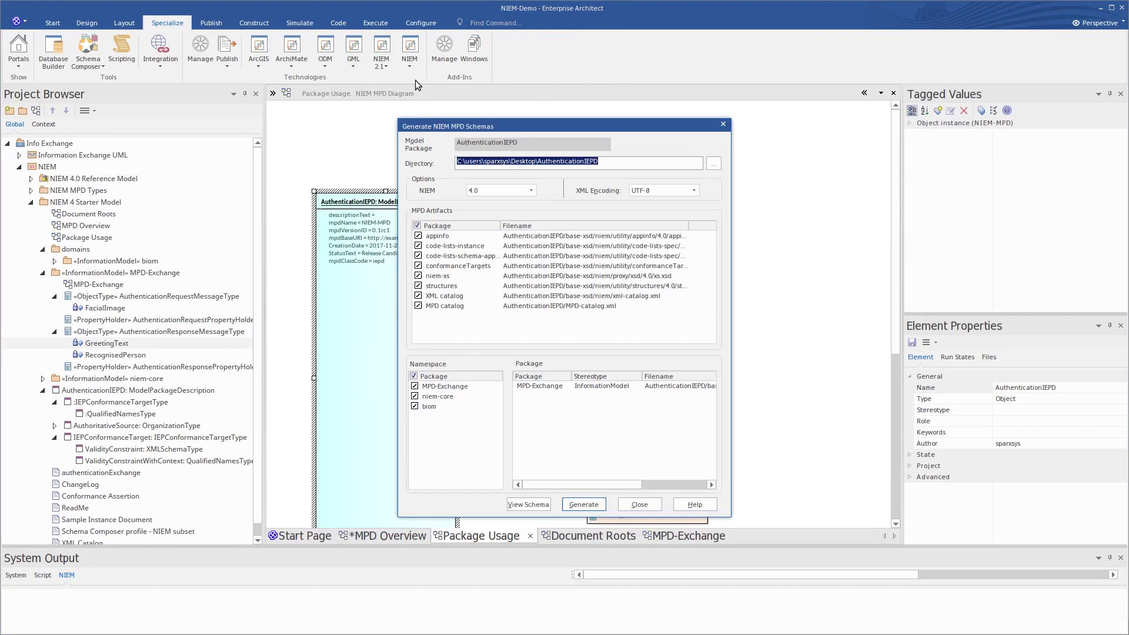
{"action": "left_click", "coordinate": [524, 142]}
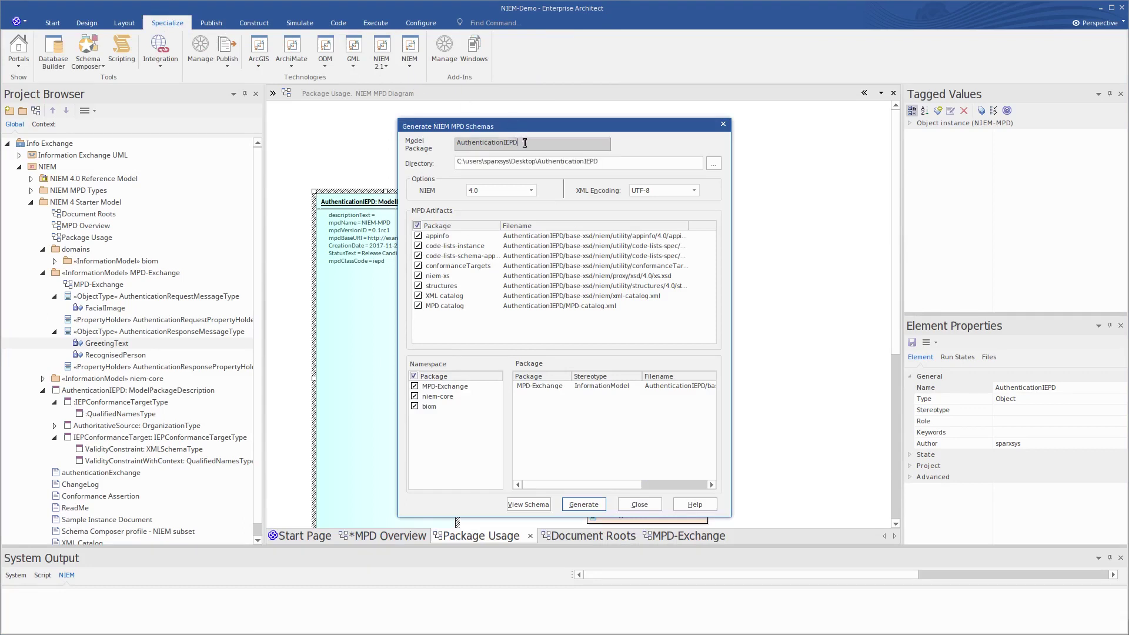
{"action": "left_click_drag", "start_coordinate": [525, 143], "coordinate": [448, 146]}
{"action": "left_click_drag", "start_coordinate": [598, 163], "coordinate": [445, 167]}
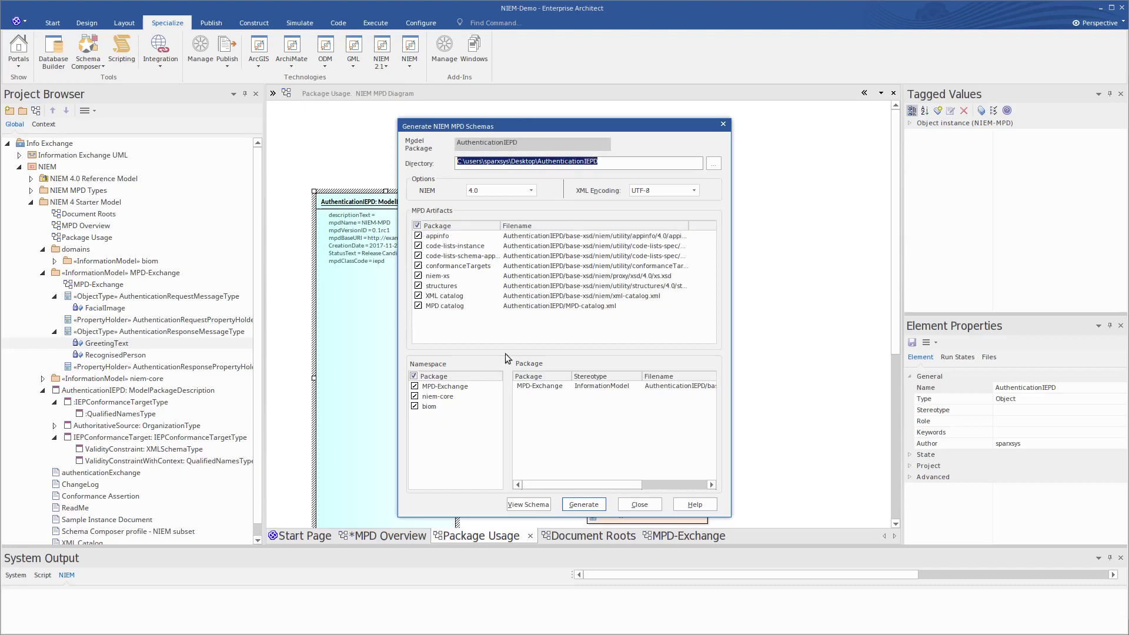
{"action": "left_click", "coordinate": [601, 505]}
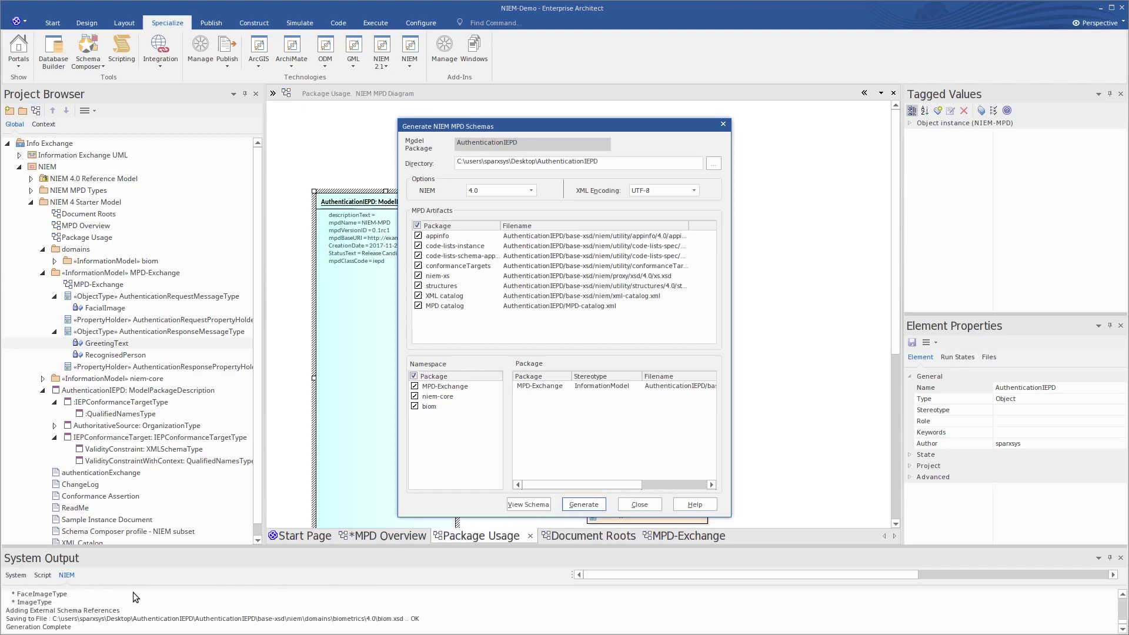
{"action": "left_click", "coordinate": [639, 504]}
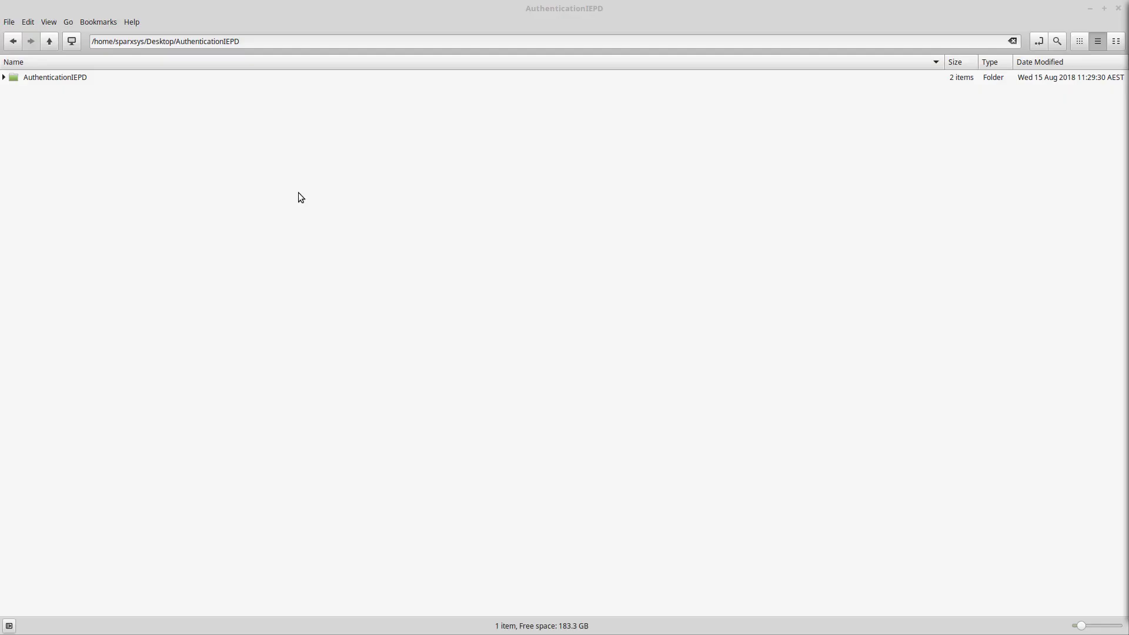
Examine the generated AuthenticationIEPD folder in the file manager, locating the biom, niem-core and MPD-Exchange schema files under base-xsd.
{"action": "left_click", "coordinate": [3, 77]}
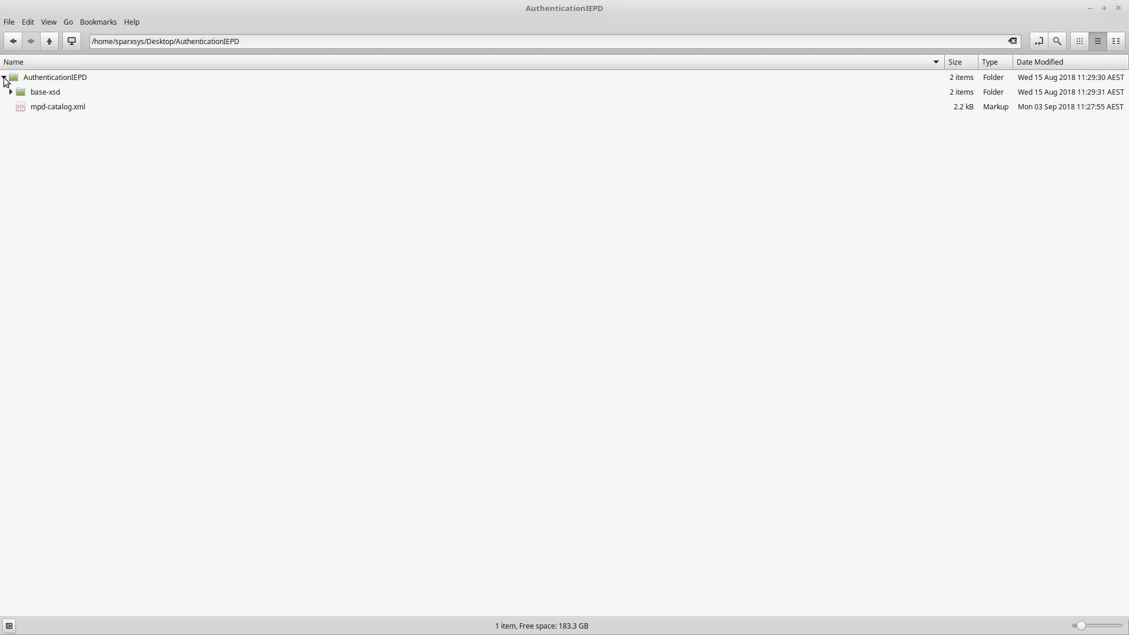
{"action": "left_click", "coordinate": [10, 93]}
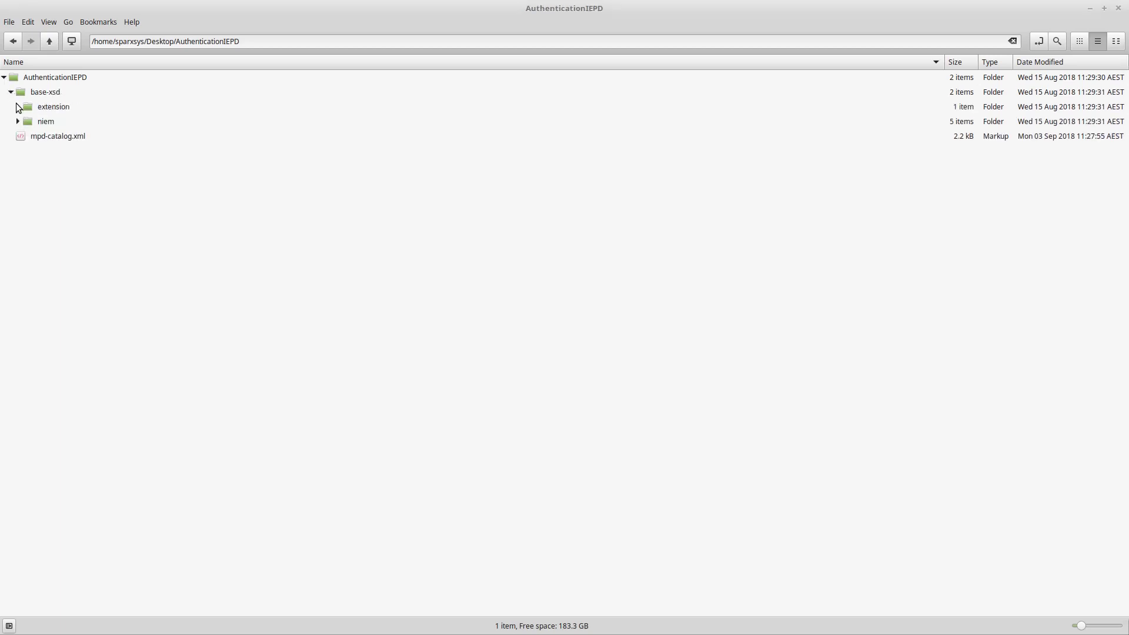
{"action": "left_click", "coordinate": [18, 121]}
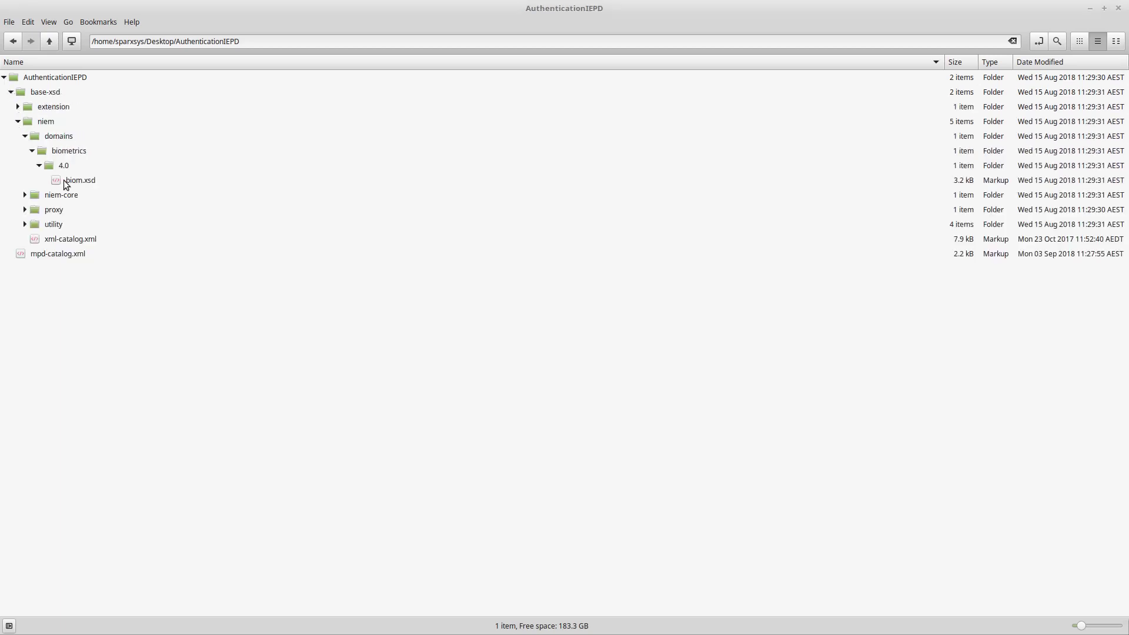
{"action": "left_click", "coordinate": [67, 180]}
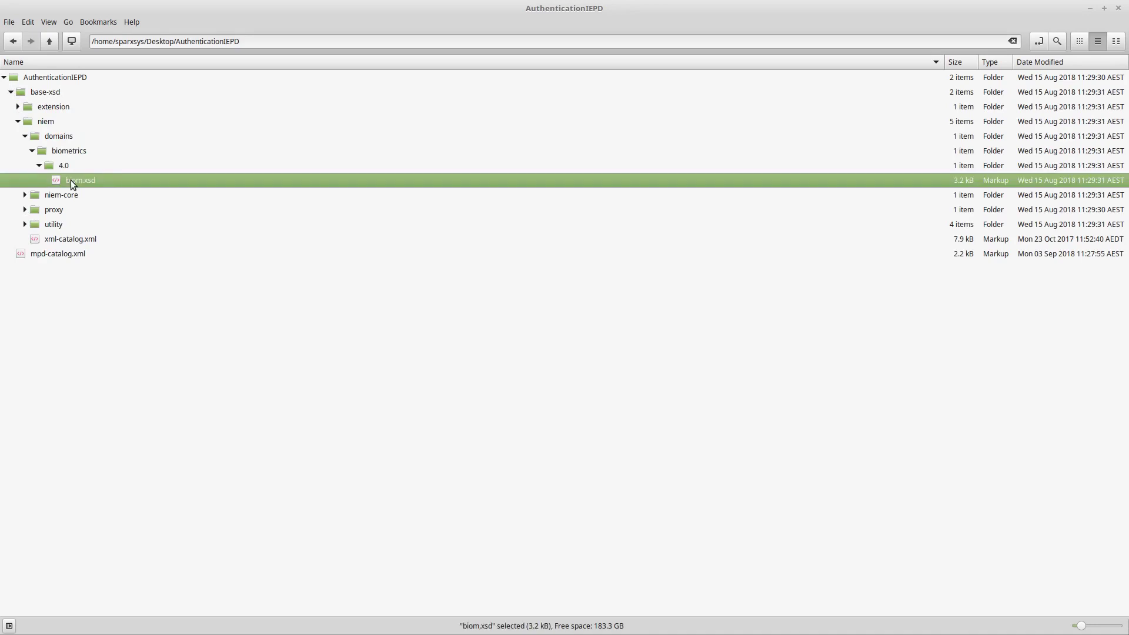
{"action": "left_click", "coordinate": [25, 195]}
{"action": "left_click", "coordinate": [65, 224]}
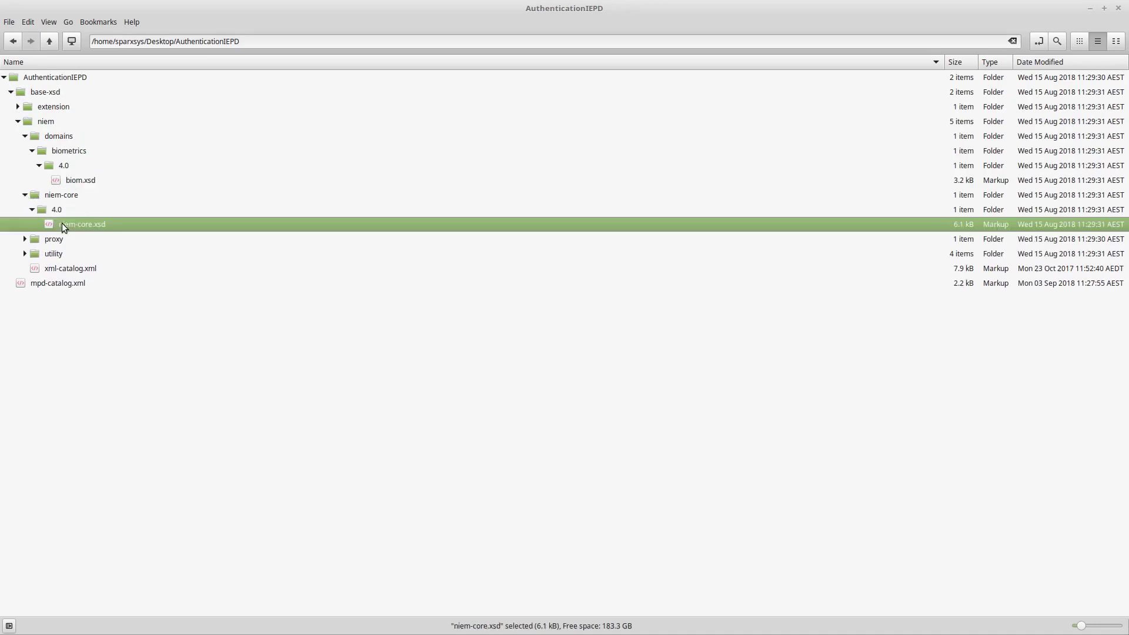
{"action": "left_click", "coordinate": [18, 107]}
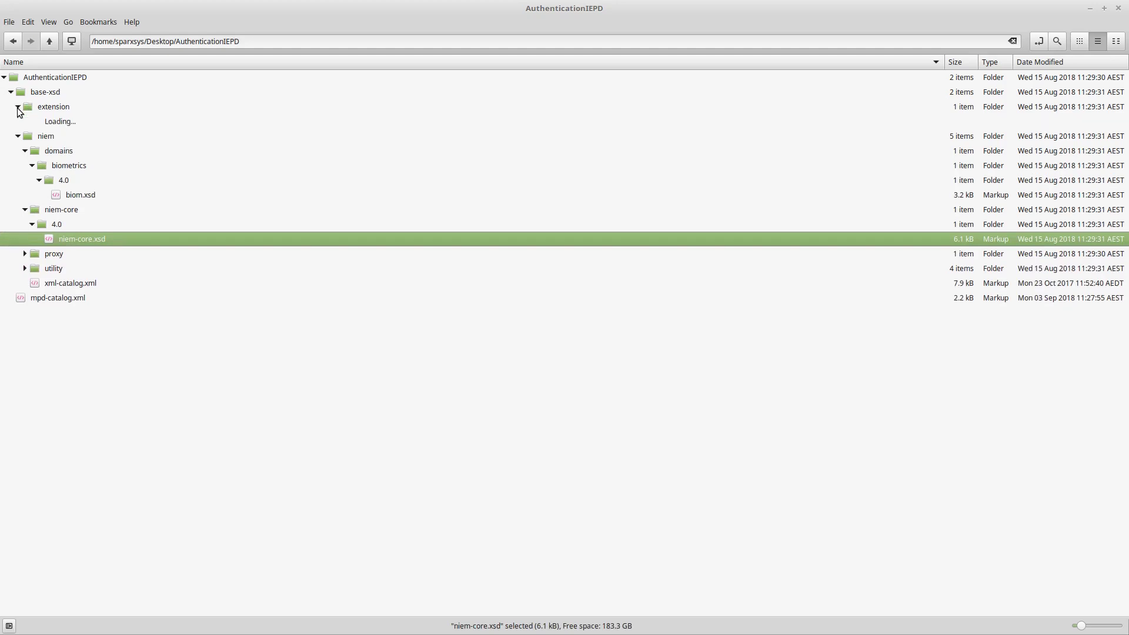
{"action": "left_click", "coordinate": [68, 122]}
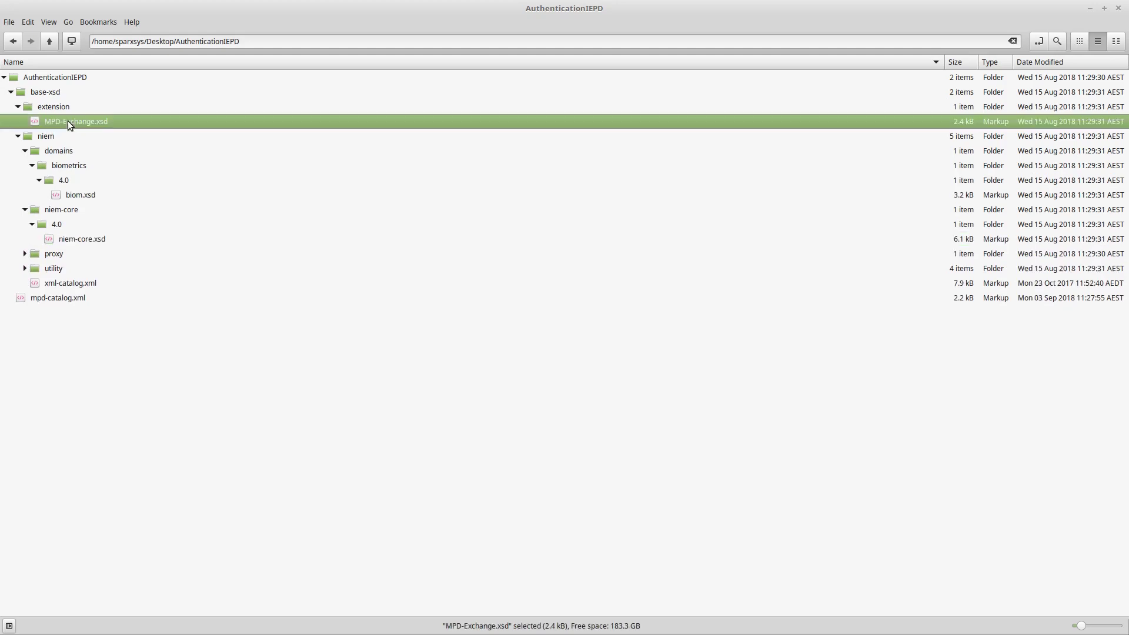
Locate mpd-catalog.xml in the file manager, switch to Enterprise Architect and open MPD-Exchange.xsd from the base-xsd extension folder as a source file.
{"action": "left_click", "coordinate": [37, 298]}
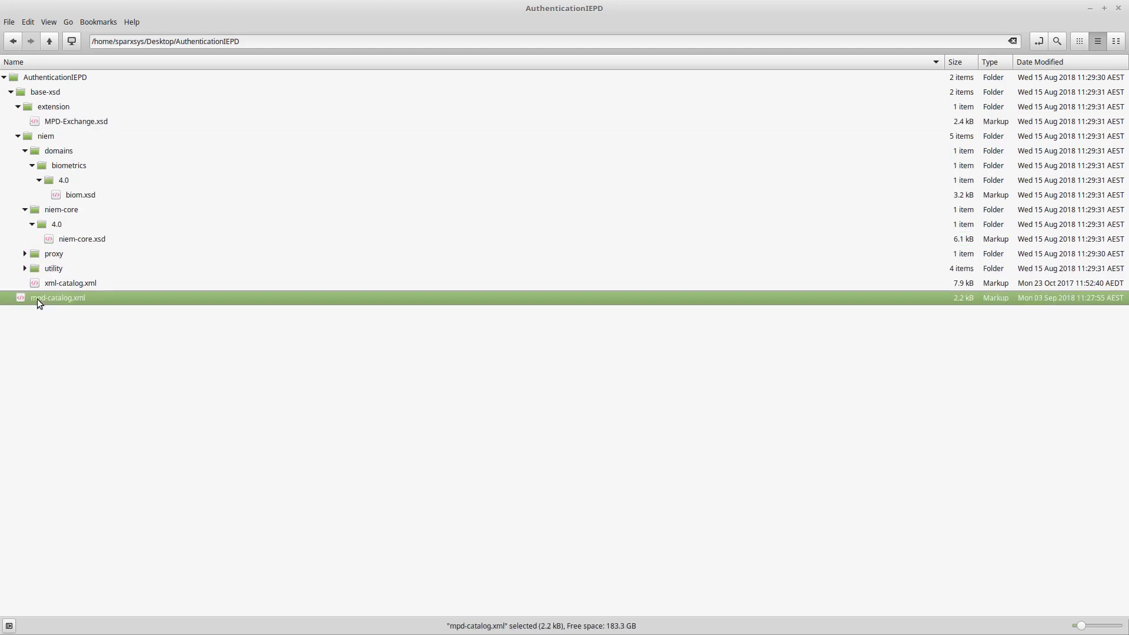
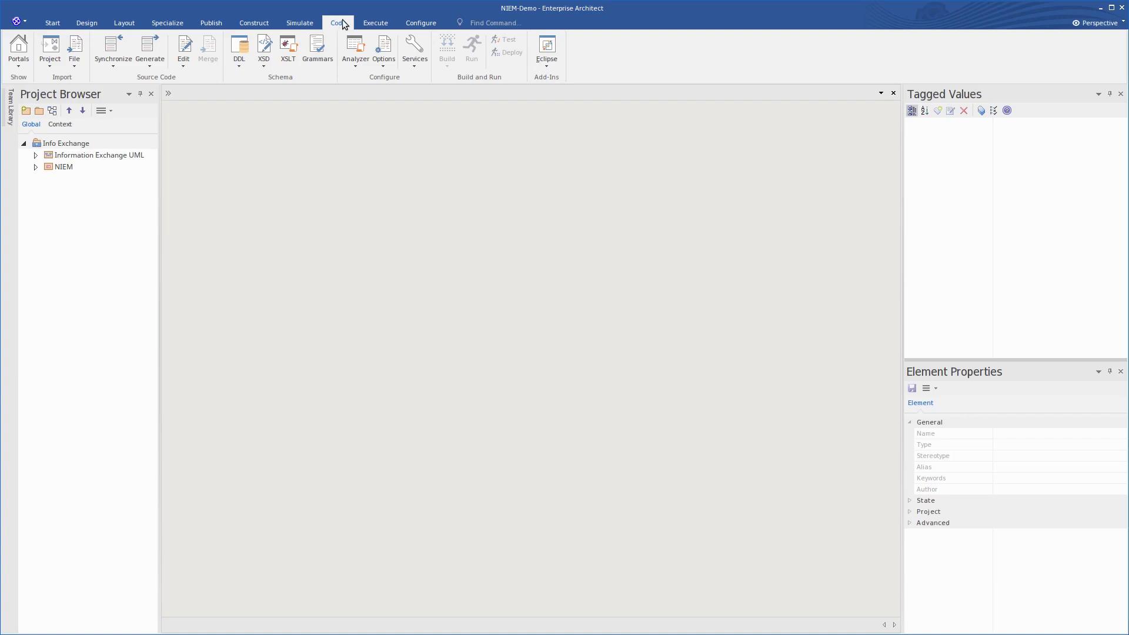
{"action": "left_click", "coordinate": [182, 64]}
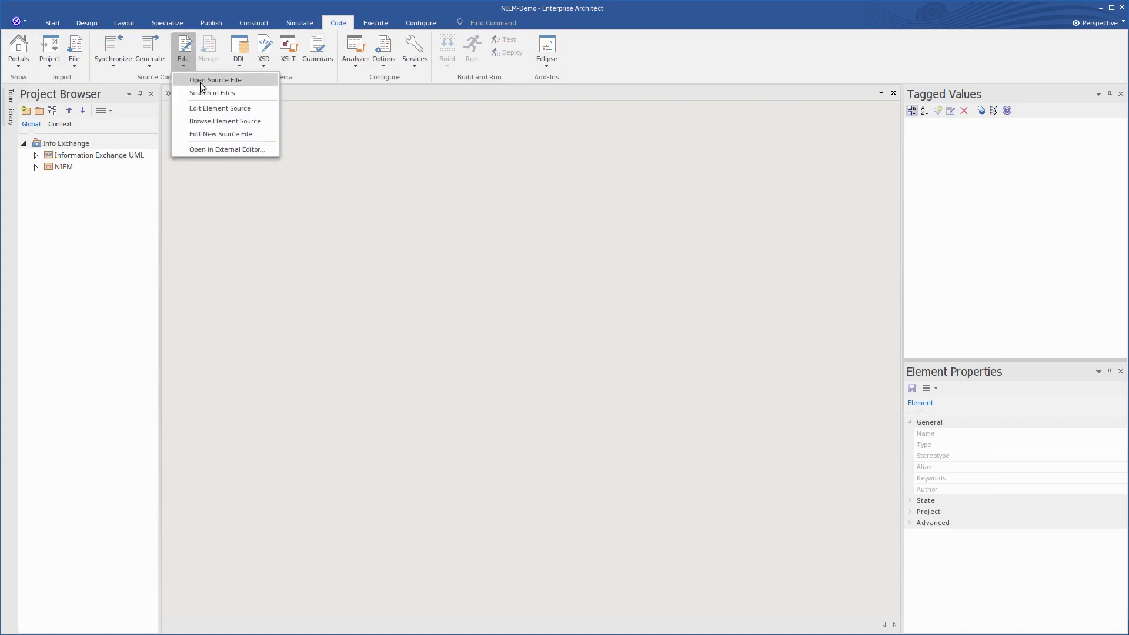
{"action": "left_click", "coordinate": [200, 80]}
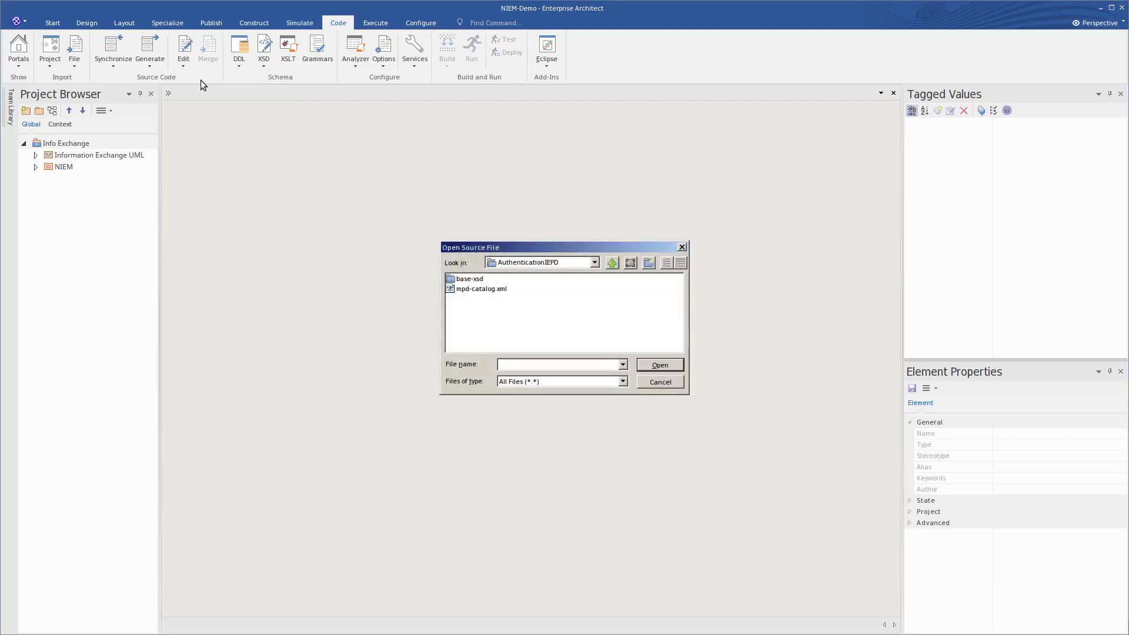
{"action": "double_click", "coordinate": [448, 278]}
{"action": "double_click", "coordinate": [449, 278]}
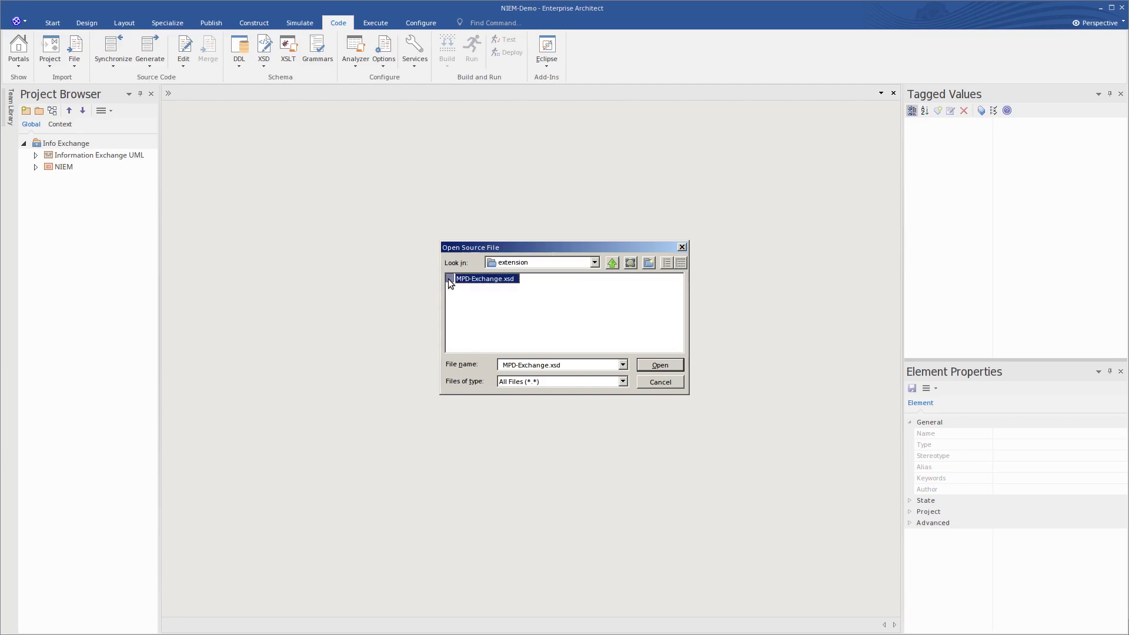
{"action": "double_click", "coordinate": [448, 279]}
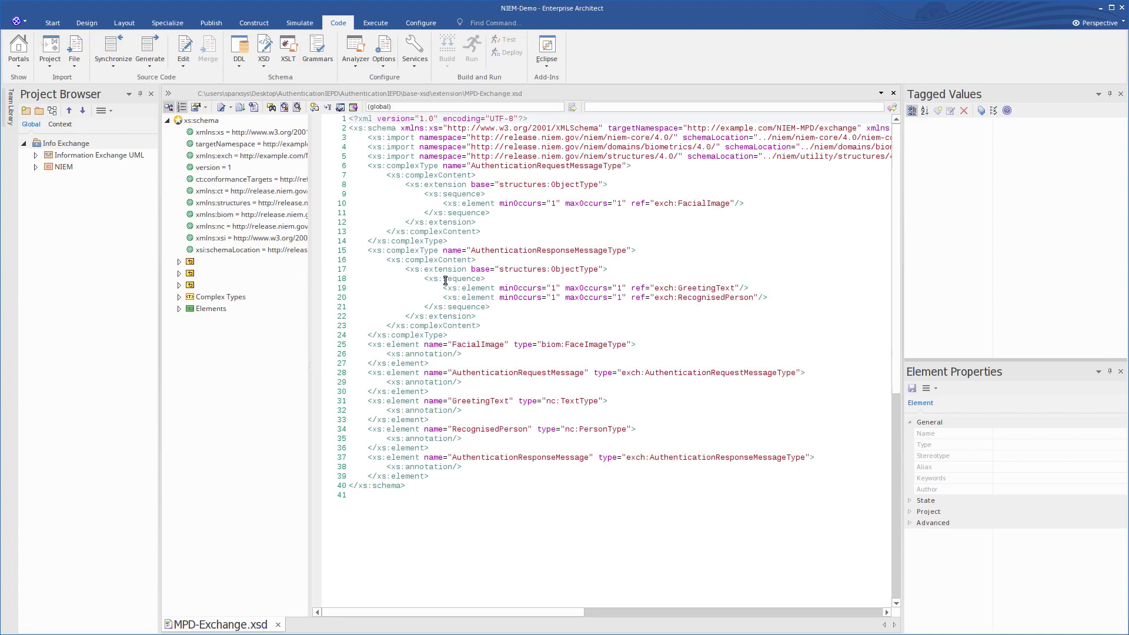
Examine the AuthenticationRequestMessage and AuthenticationResponseMessage element declarations in MPD-Exchange.xsd, highlighting the request message's type reference.
{"action": "left_click", "coordinate": [341, 374]}
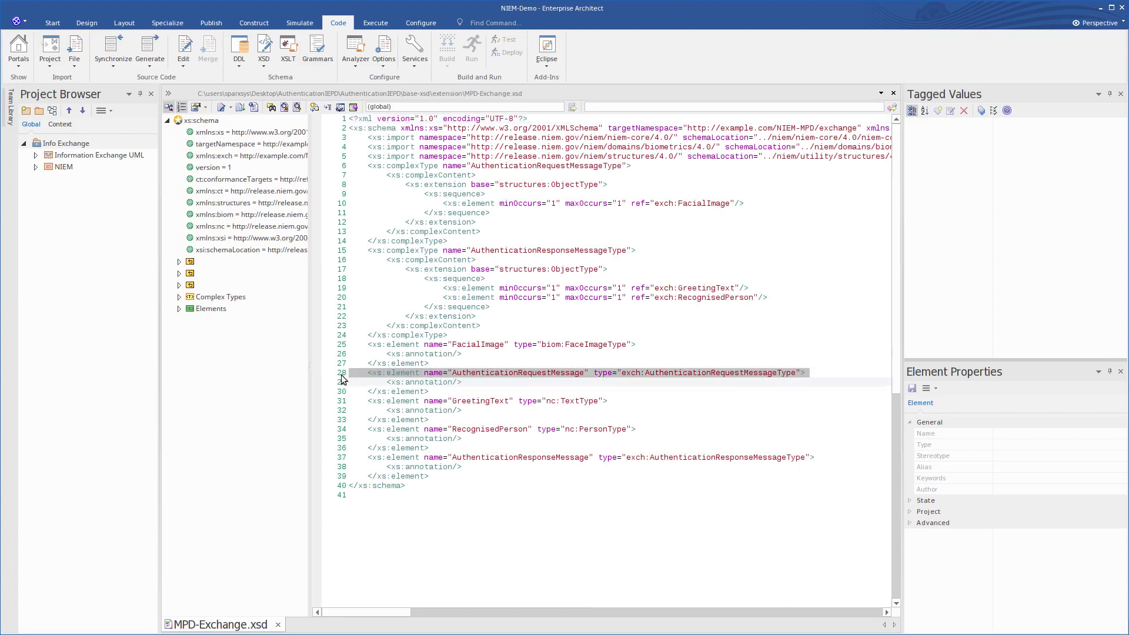
{"action": "left_click", "coordinate": [342, 459]}
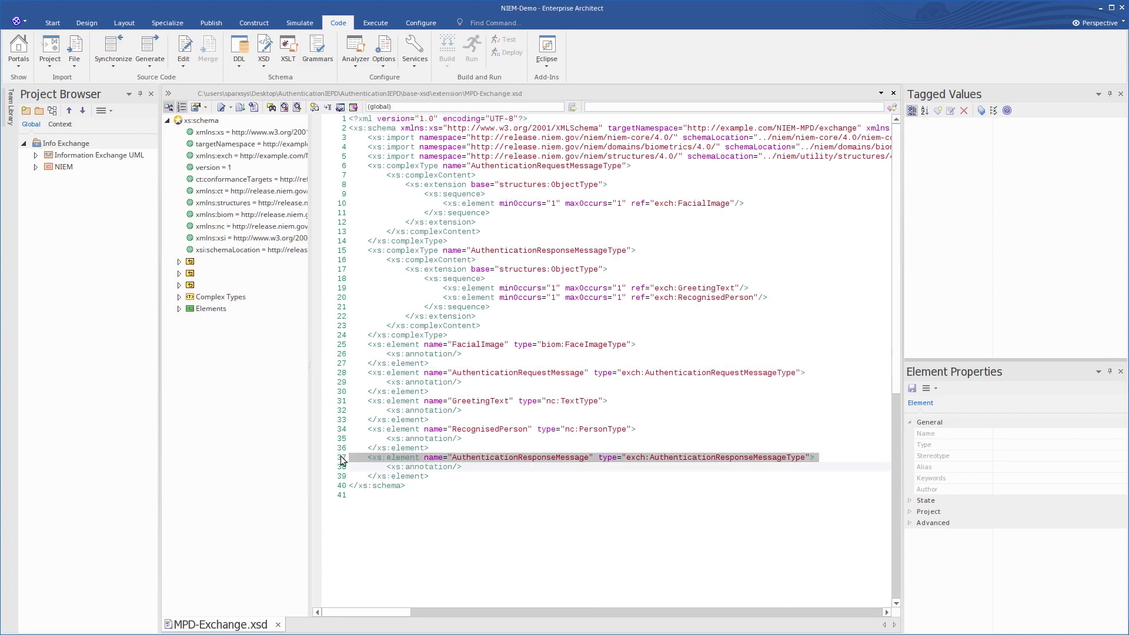
{"action": "left_click", "coordinate": [622, 374]}
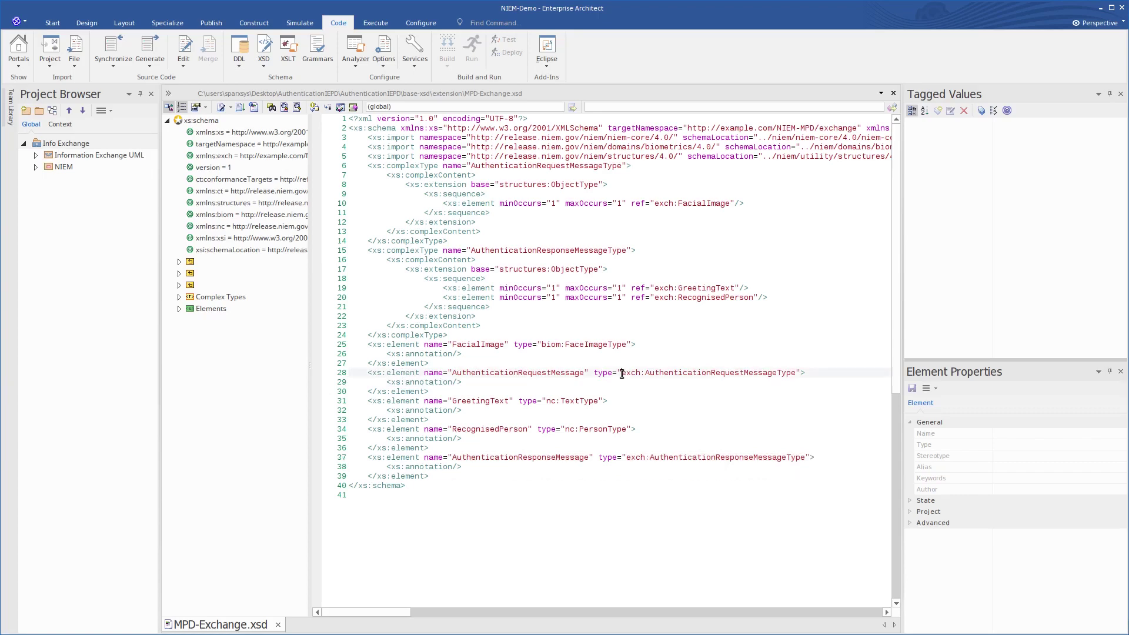
{"action": "left_click_drag", "start_coordinate": [622, 374], "coordinate": [801, 372]}
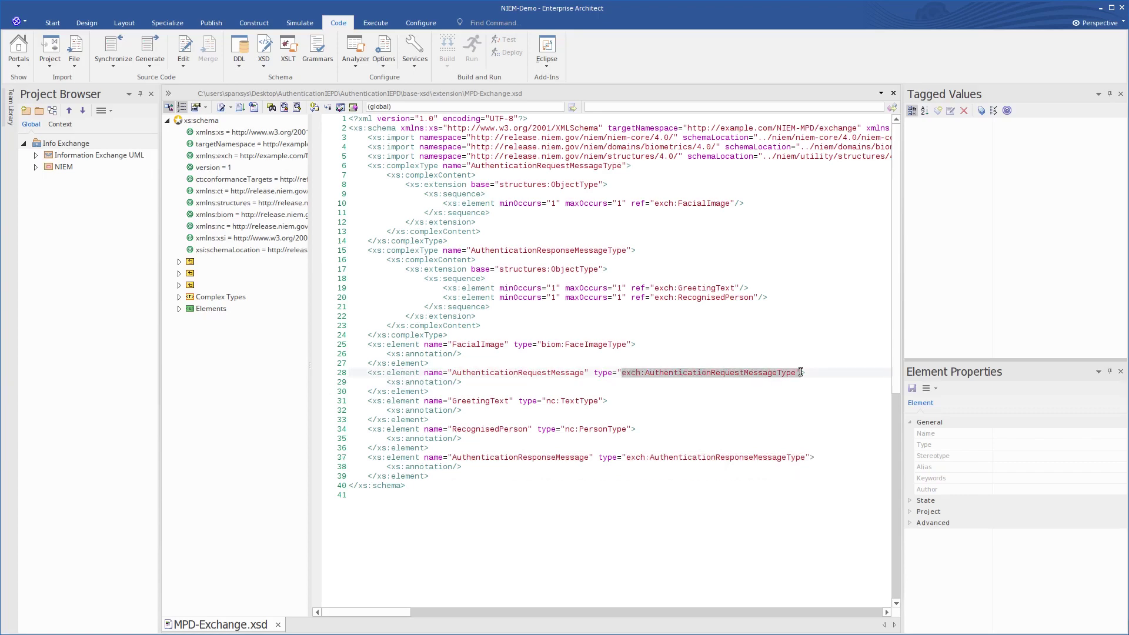
Examine the AuthenticationRequestMessageType definition, highlighting its sequence and the FacialImage element reference.
{"action": "left_click", "coordinate": [345, 170]}
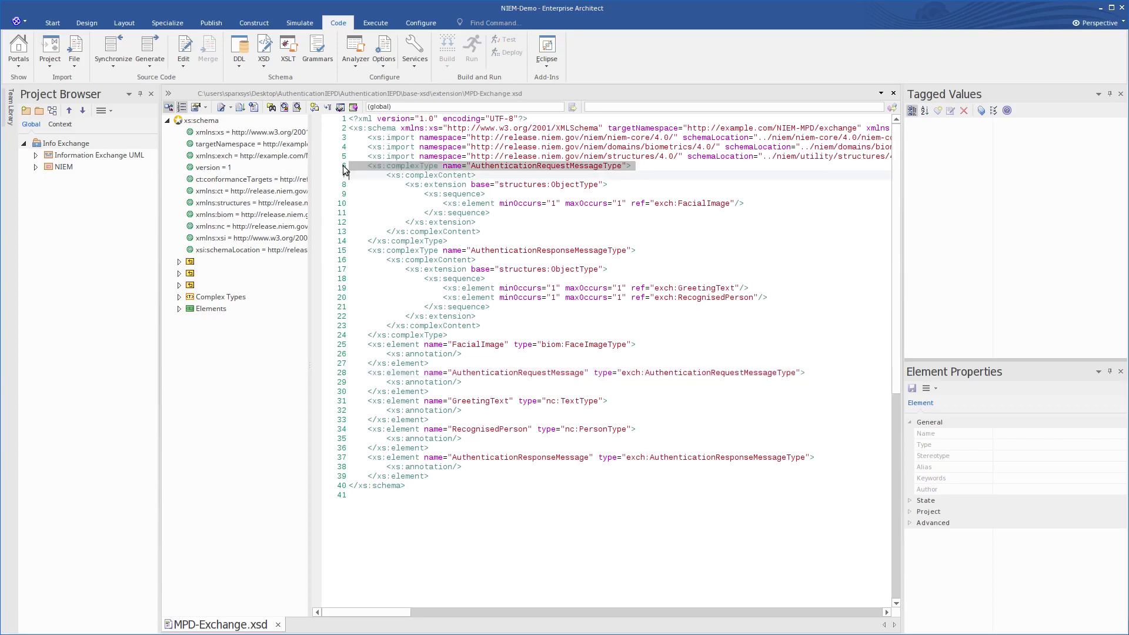
{"action": "left_click_drag", "start_coordinate": [345, 195], "coordinate": [347, 216]}
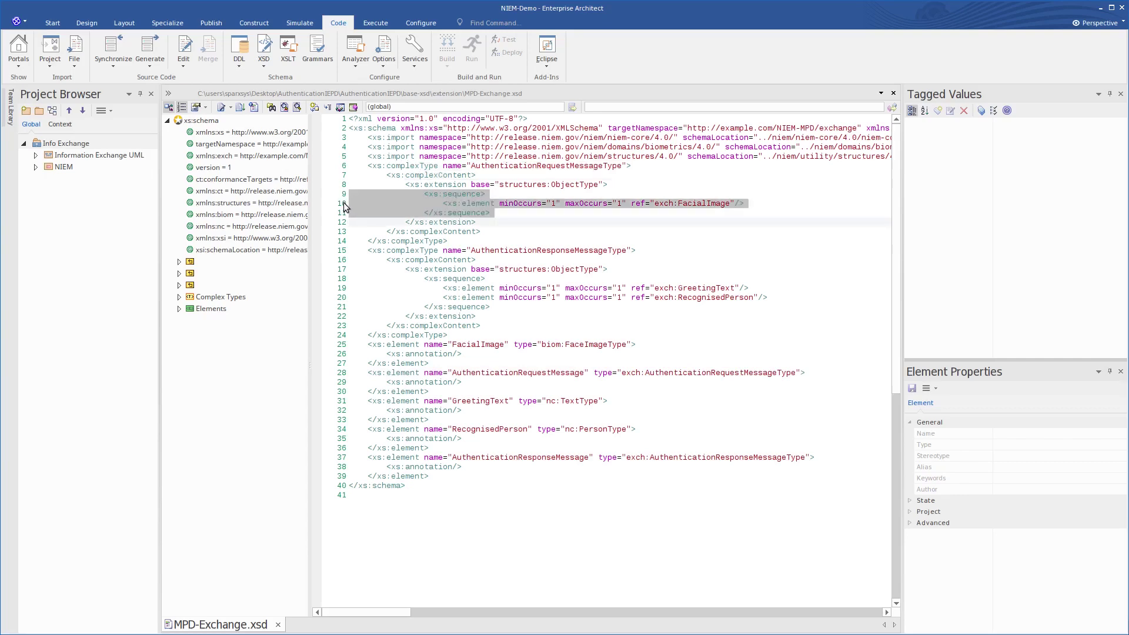
{"action": "left_click", "coordinate": [344, 205]}
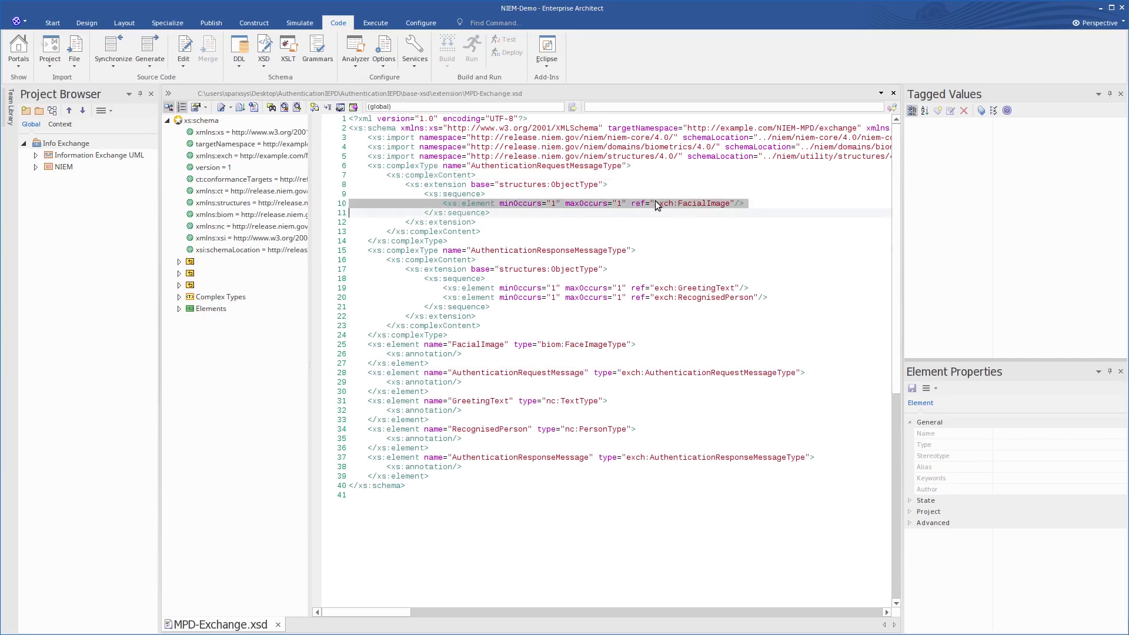
{"action": "left_click_drag", "start_coordinate": [654, 203], "coordinate": [731, 204]}
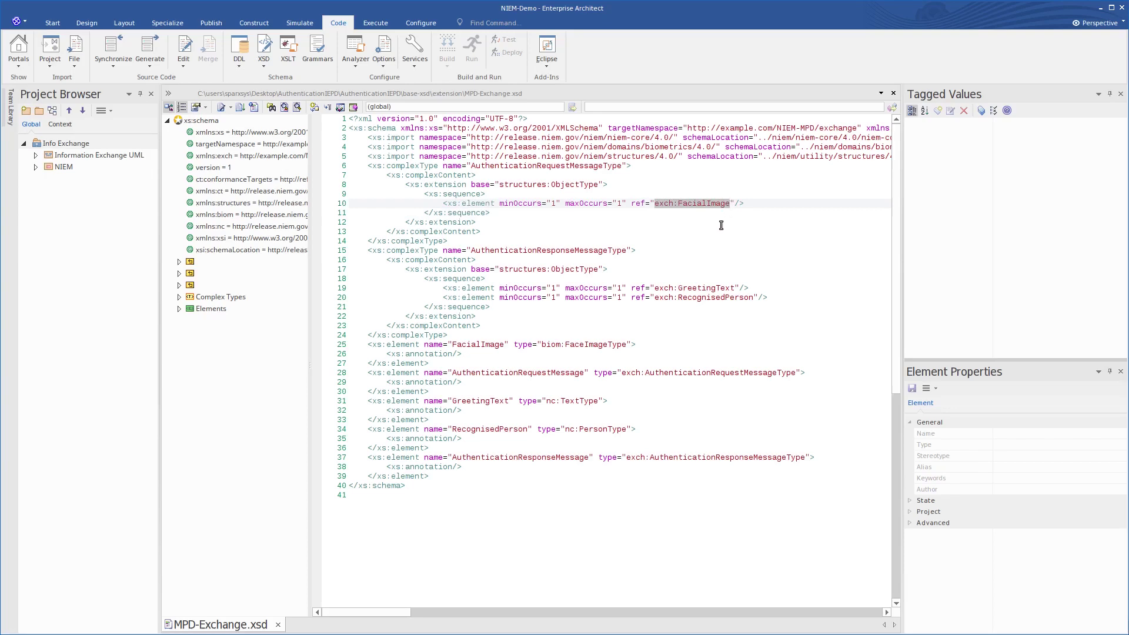
Trace the AuthenticationResponseMessage element to its complex type and highlight the GreetingText and RecognisedPerson references.
{"action": "left_click", "coordinate": [344, 458]}
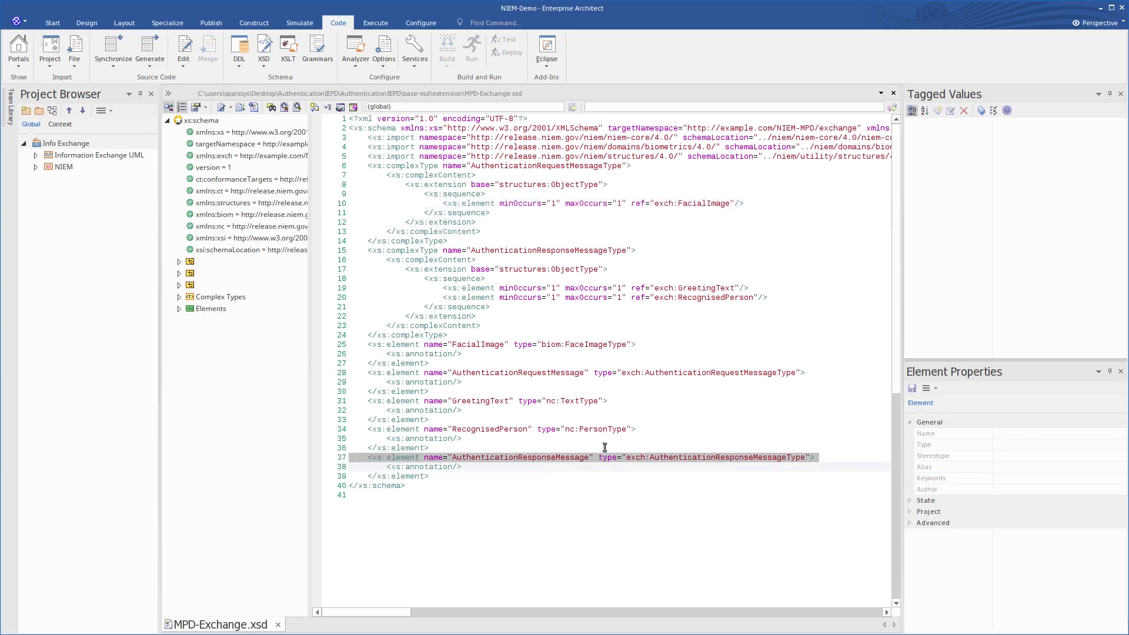
{"action": "left_click_drag", "start_coordinate": [627, 459], "coordinate": [805, 458]}
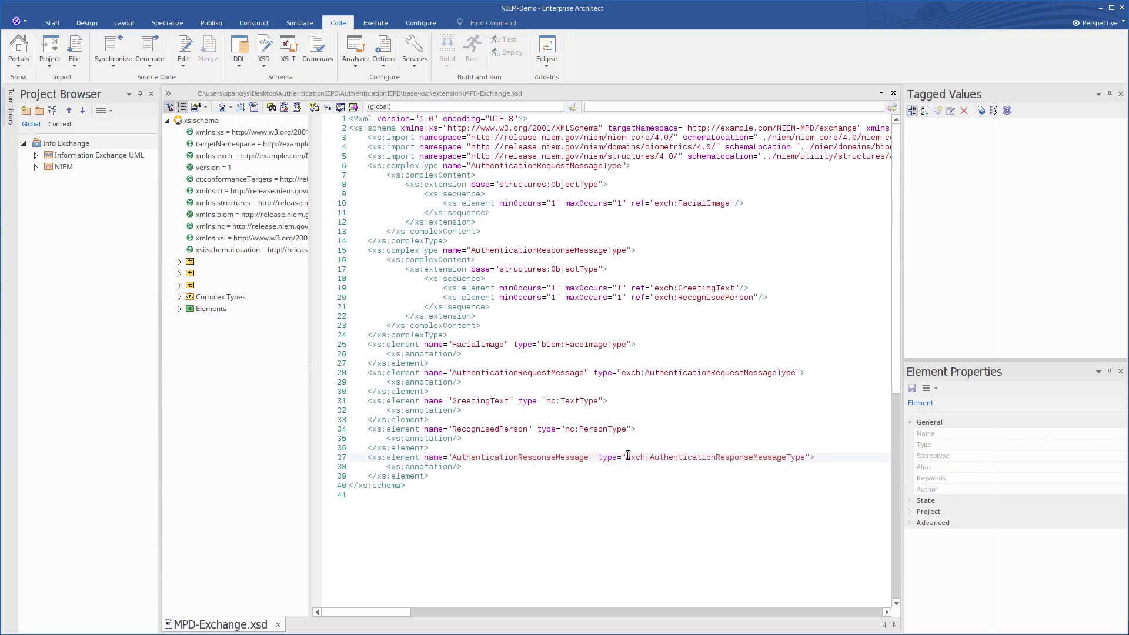
{"action": "left_click", "coordinate": [342, 254]}
{"action": "left_click_drag", "start_coordinate": [655, 288], "coordinate": [735, 290]}
{"action": "left_click", "coordinate": [656, 298]}
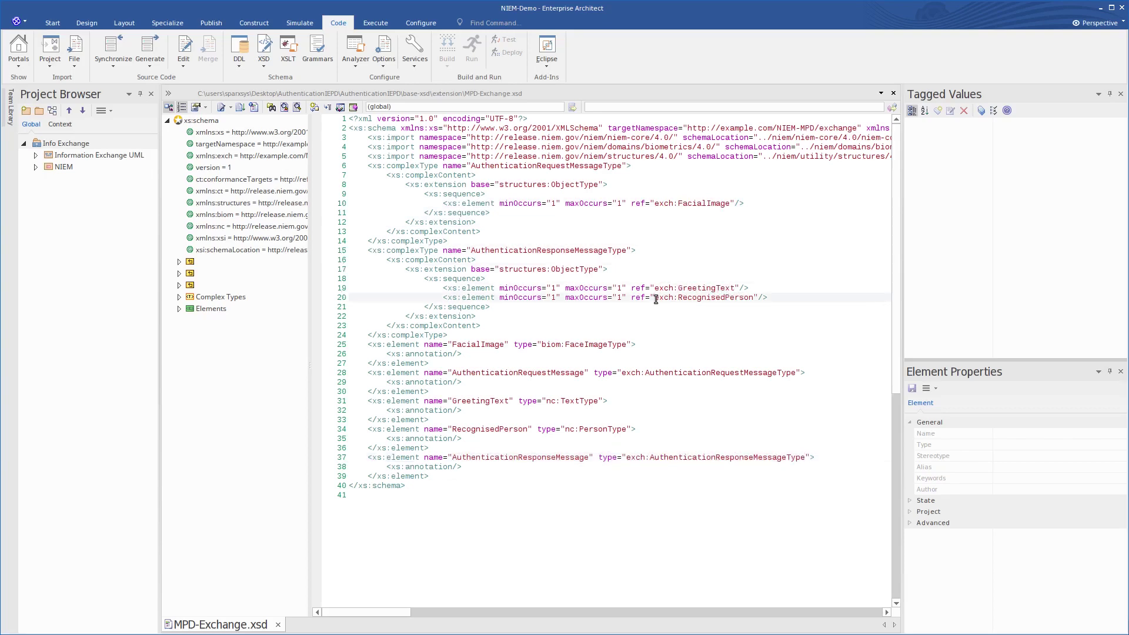
{"action": "left_click_drag", "start_coordinate": [656, 299], "coordinate": [759, 298]}
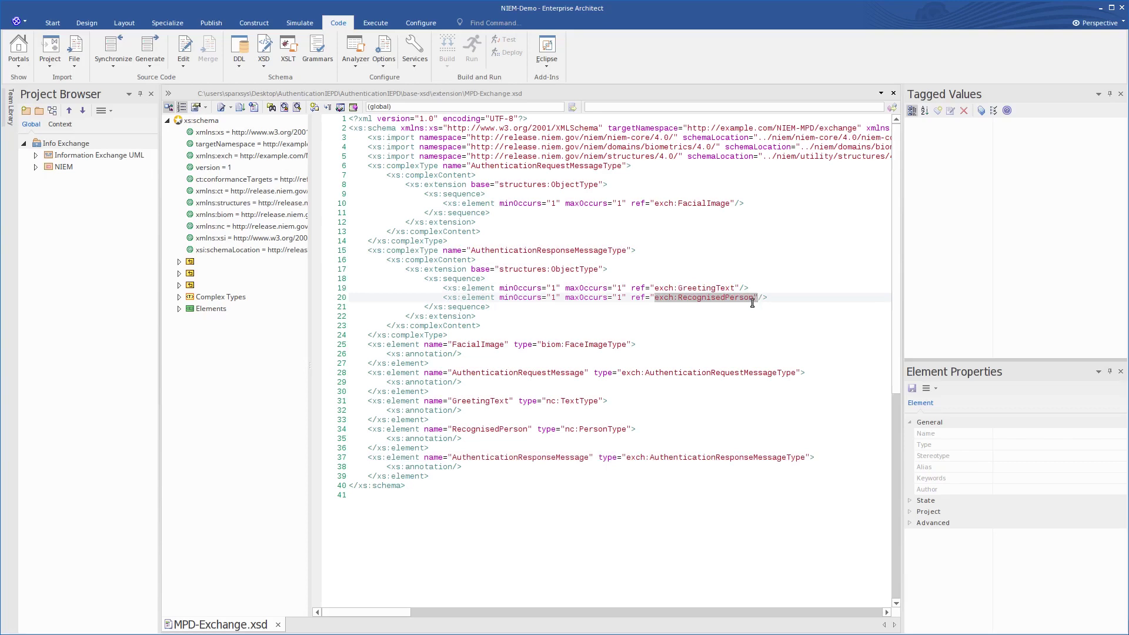
Check the niem-core types assigned to the GreetingText and RecognisedPerson element declarations.
{"action": "left_click", "coordinate": [351, 403]}
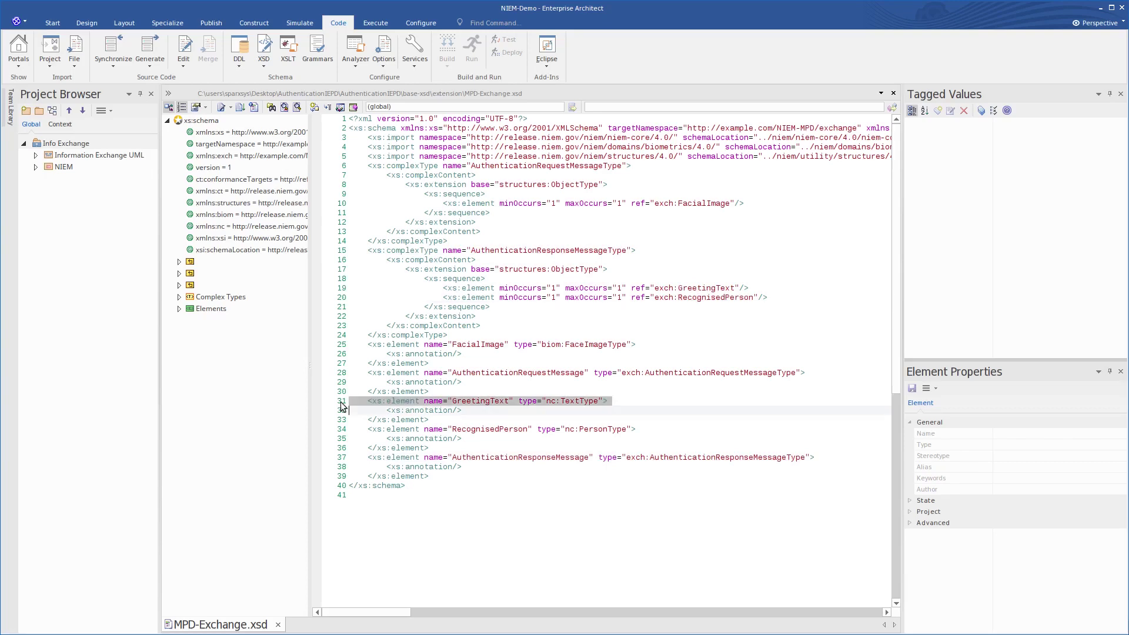
{"action": "left_click", "coordinate": [545, 401]}
{"action": "left_click_drag", "start_coordinate": [546, 401], "coordinate": [626, 429]}
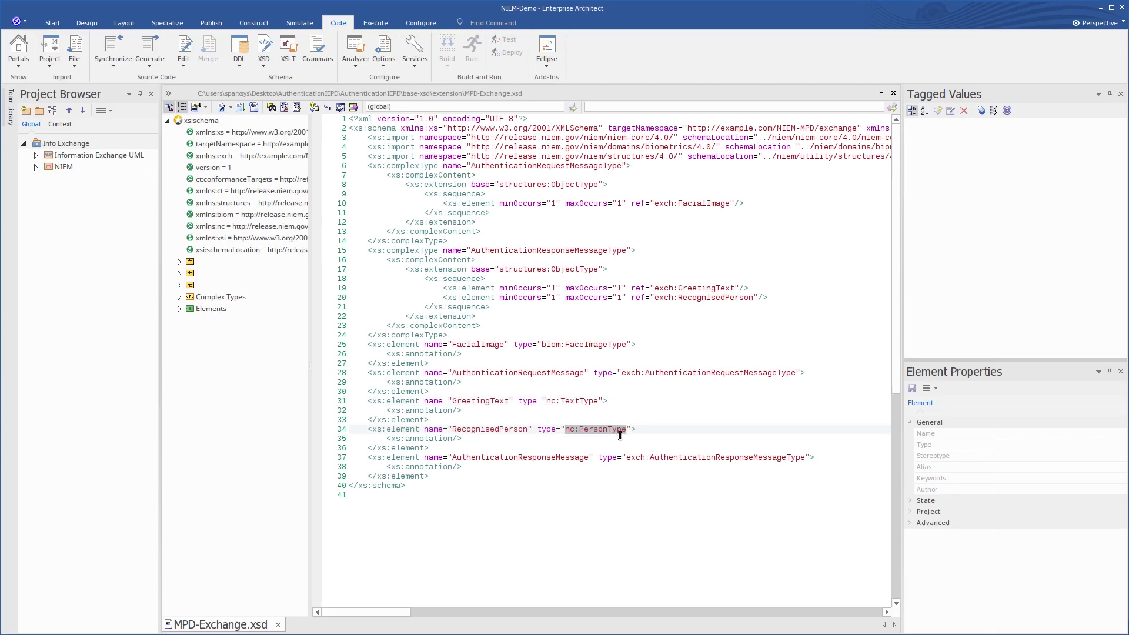
{"action": "left_click", "coordinate": [624, 448]}
Open biom.xsd as a source file and examine its FaceImageType and ImageType complex type definitions.
{"action": "left_click", "coordinate": [188, 65]}
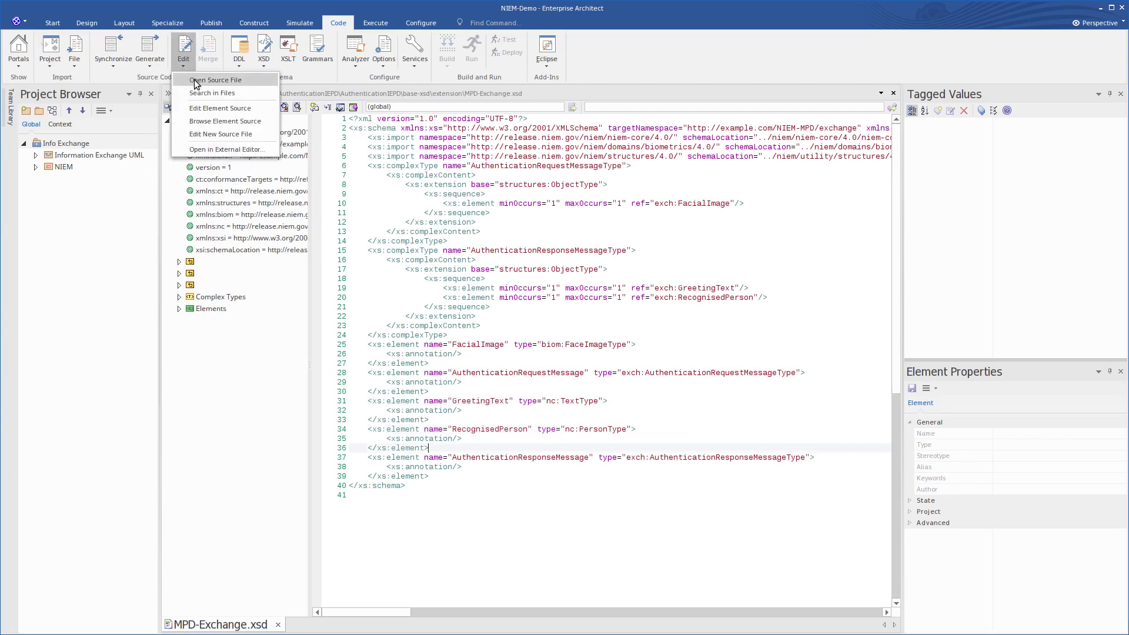
{"action": "left_click", "coordinate": [194, 84]}
{"action": "left_click", "coordinate": [460, 280]}
{"action": "double_click", "coordinate": [459, 280]}
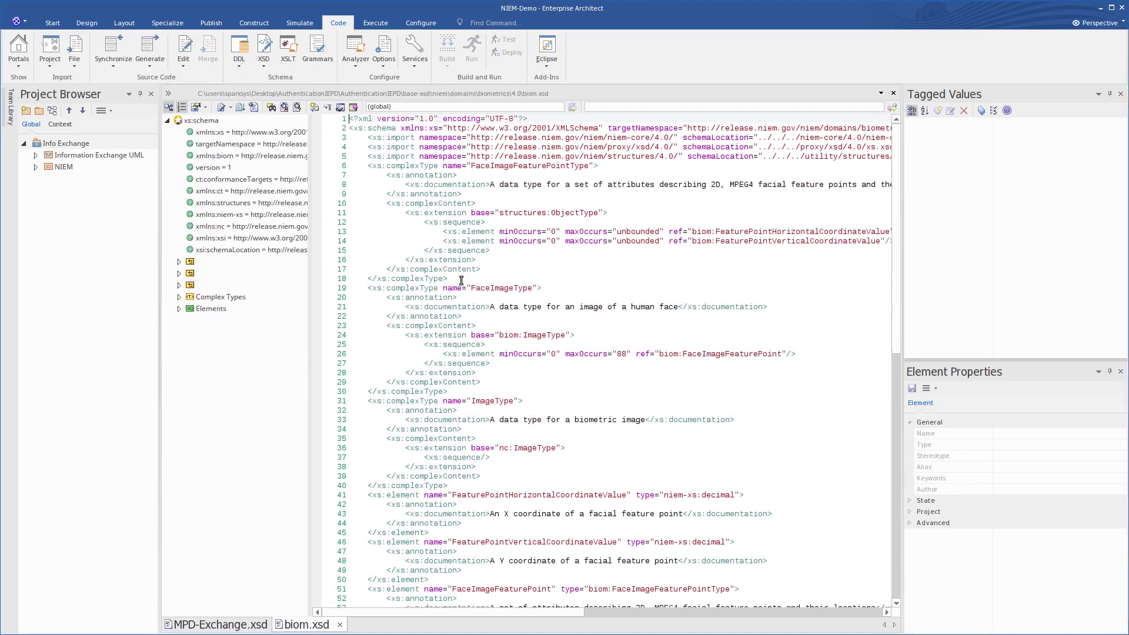
{"action": "scroll", "coordinate": [462, 281], "scroll_direction": "down", "scroll_amount": 3}
{"action": "left_click", "coordinate": [342, 204]}
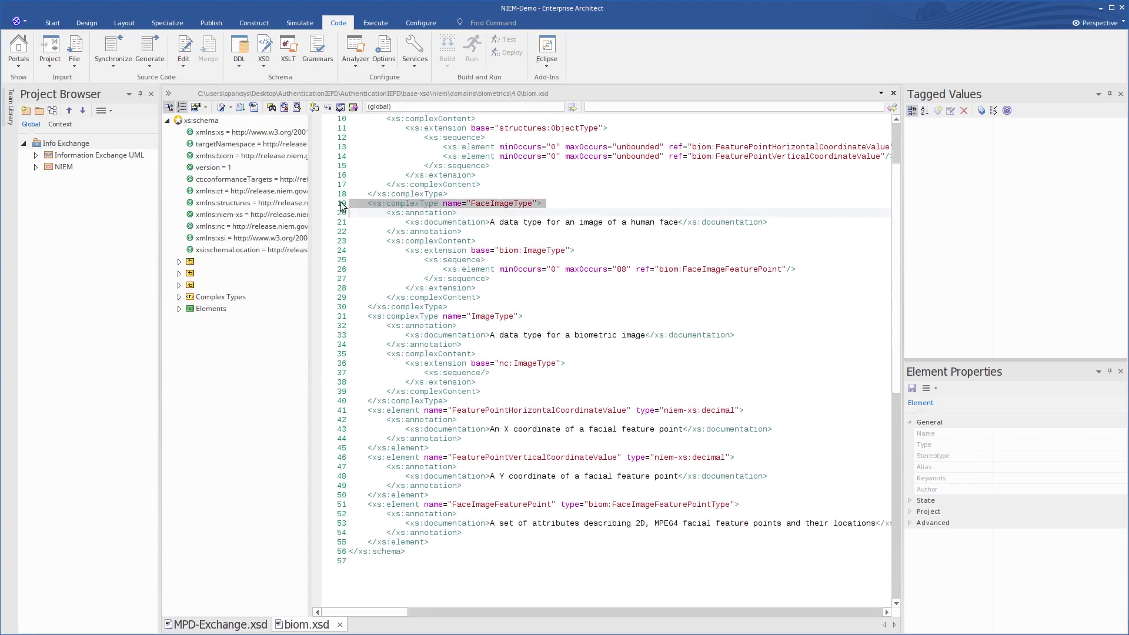
{"action": "left_click", "coordinate": [342, 316]}
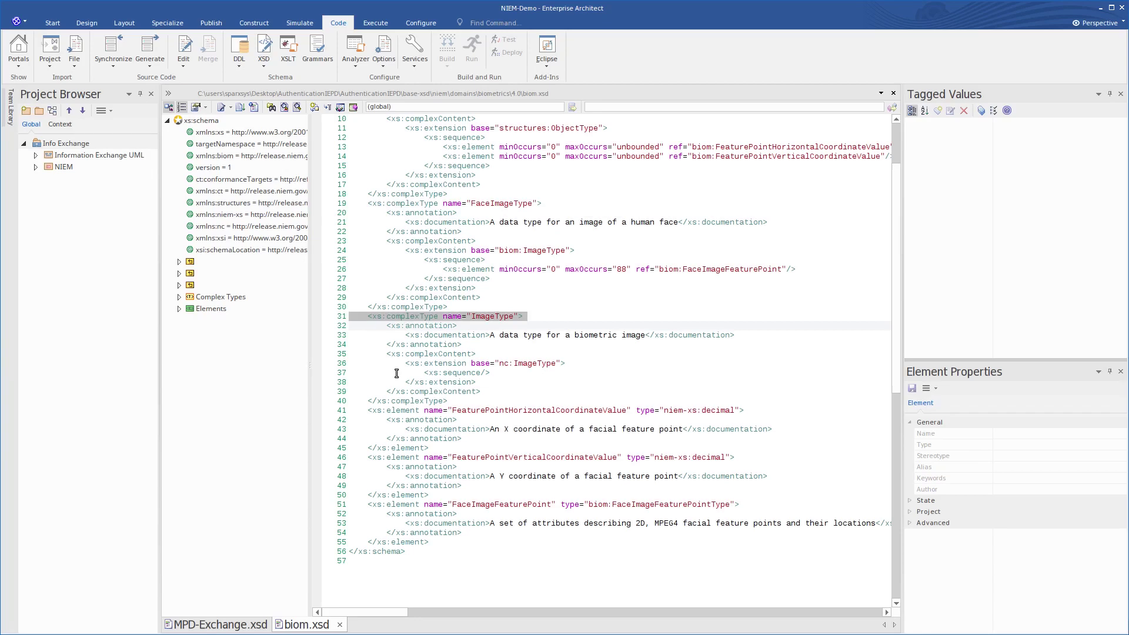
Open mpd-catalog.xml as a source file and examine its IEP conformance target and the extension and subset schema document entries.
{"action": "left_click", "coordinate": [184, 63]}
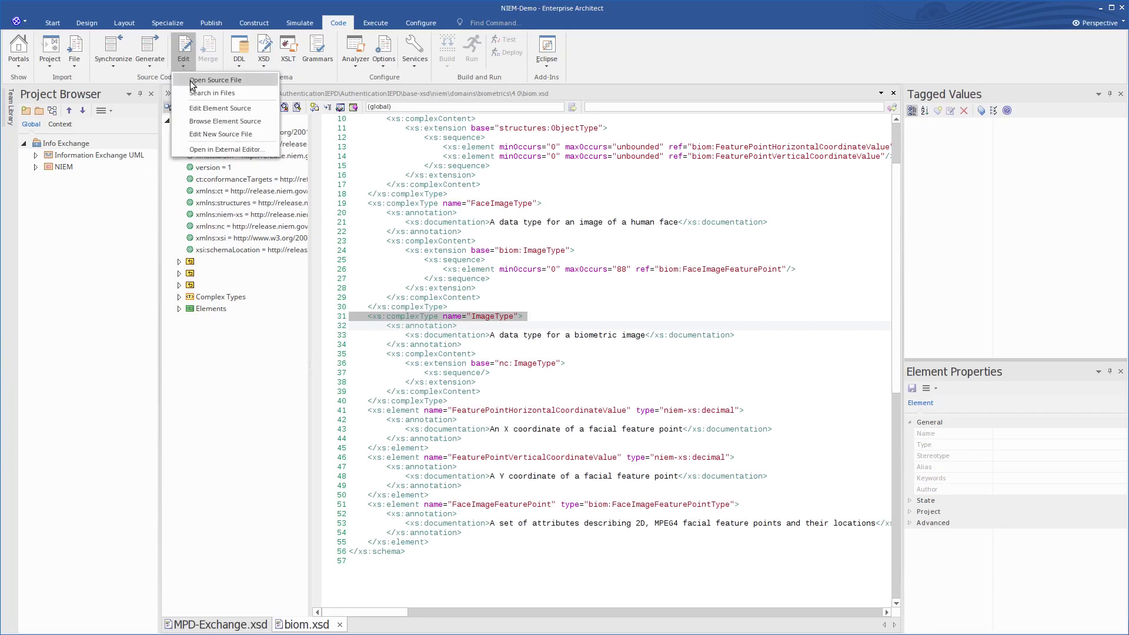
{"action": "left_click", "coordinate": [214, 80]}
{"action": "double_click", "coordinate": [470, 224]}
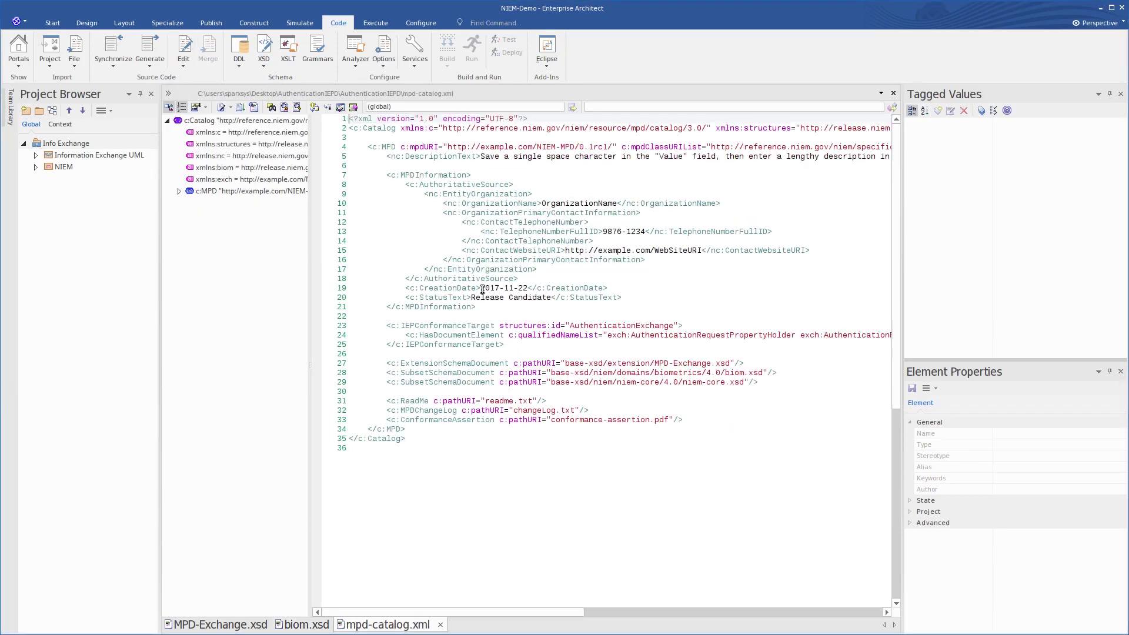
{"action": "left_click", "coordinate": [343, 326]}
{"action": "left_click", "coordinate": [343, 364]}
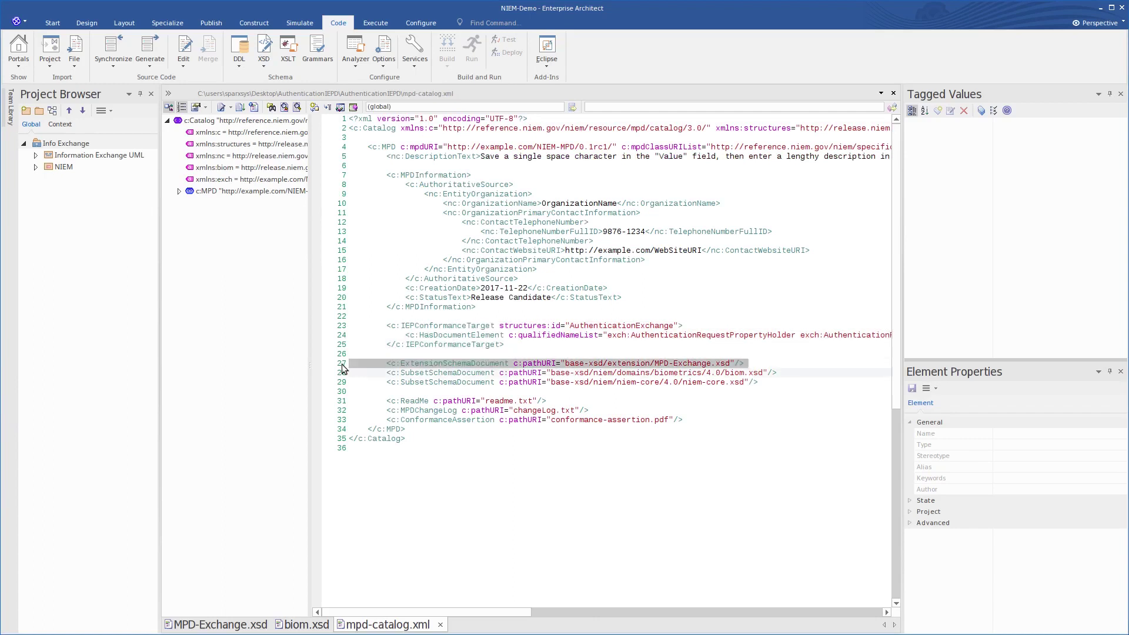
{"action": "left_click", "coordinate": [343, 373]}
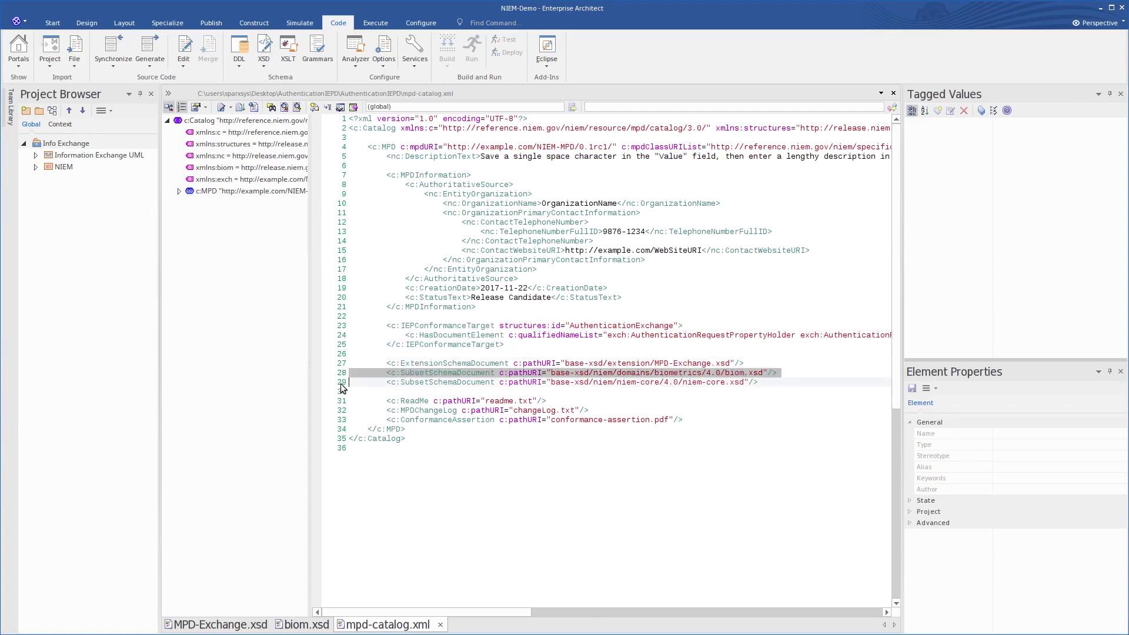
{"action": "left_click", "coordinate": [342, 384]}
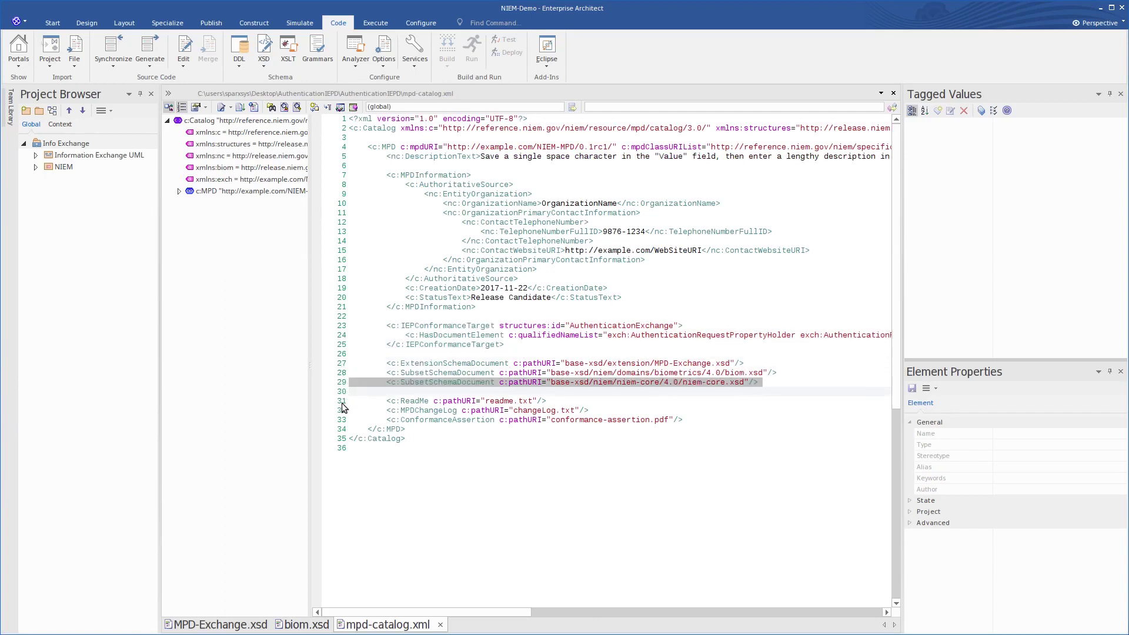